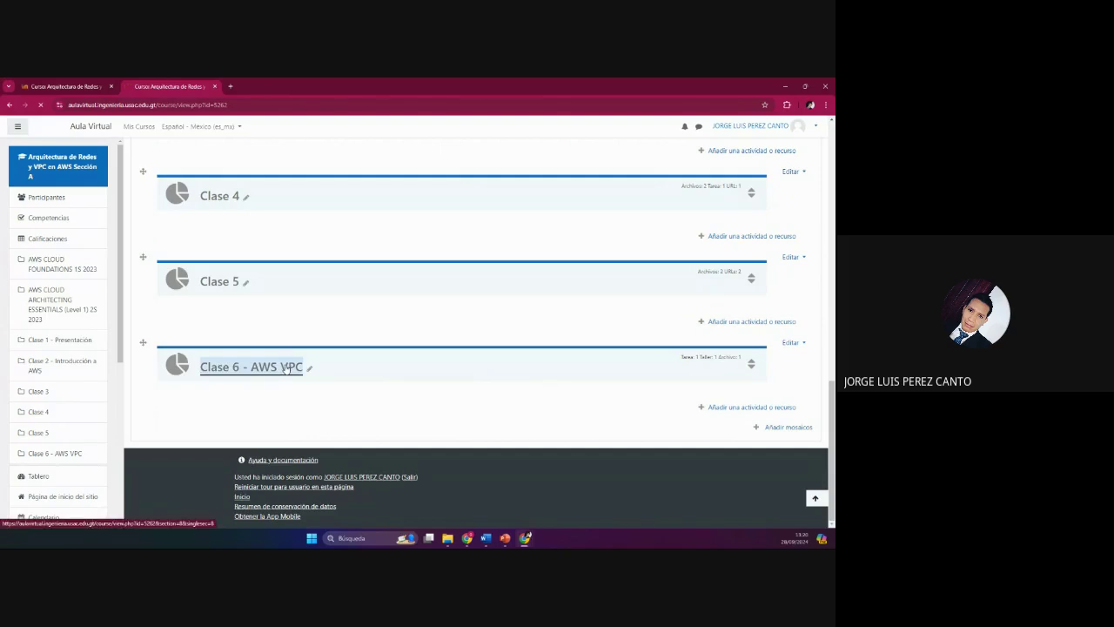
Step: Open the Demostración Nat Gateway document in Clase 6 - AWS VPC and skim its setup and cleanup instructions
{"action": "left_click", "coordinate": [287, 367]}
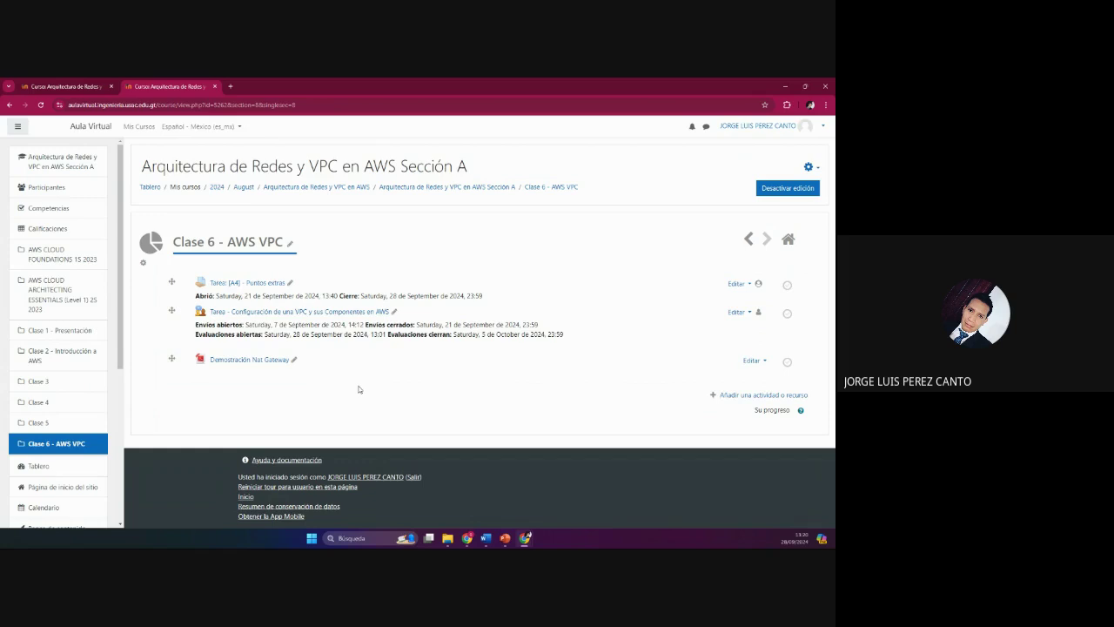
{"action": "left_click", "coordinate": [256, 365]}
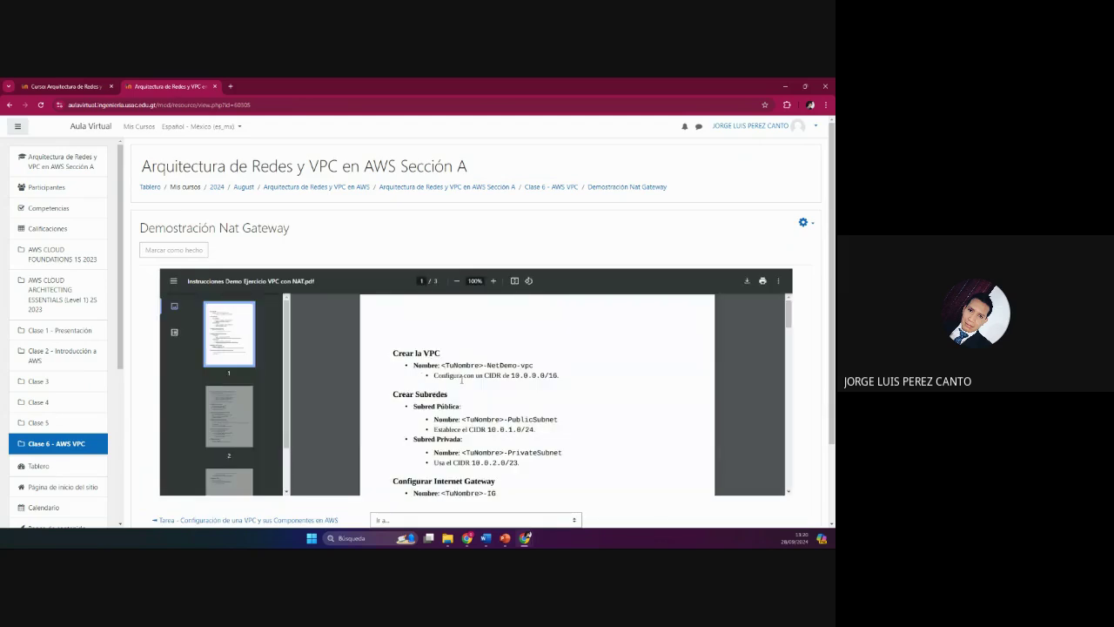
{"action": "scroll", "coordinate": [413, 348], "scroll_direction": "down", "scroll_amount": 3}
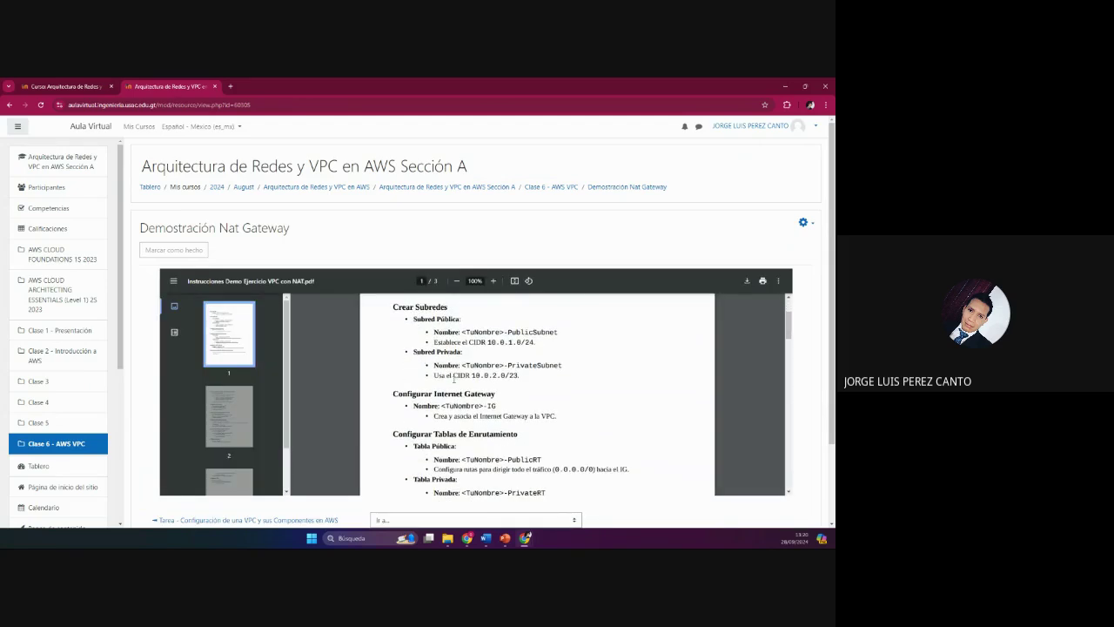
{"action": "scroll", "coordinate": [477, 381], "scroll_direction": "down", "scroll_amount": 3}
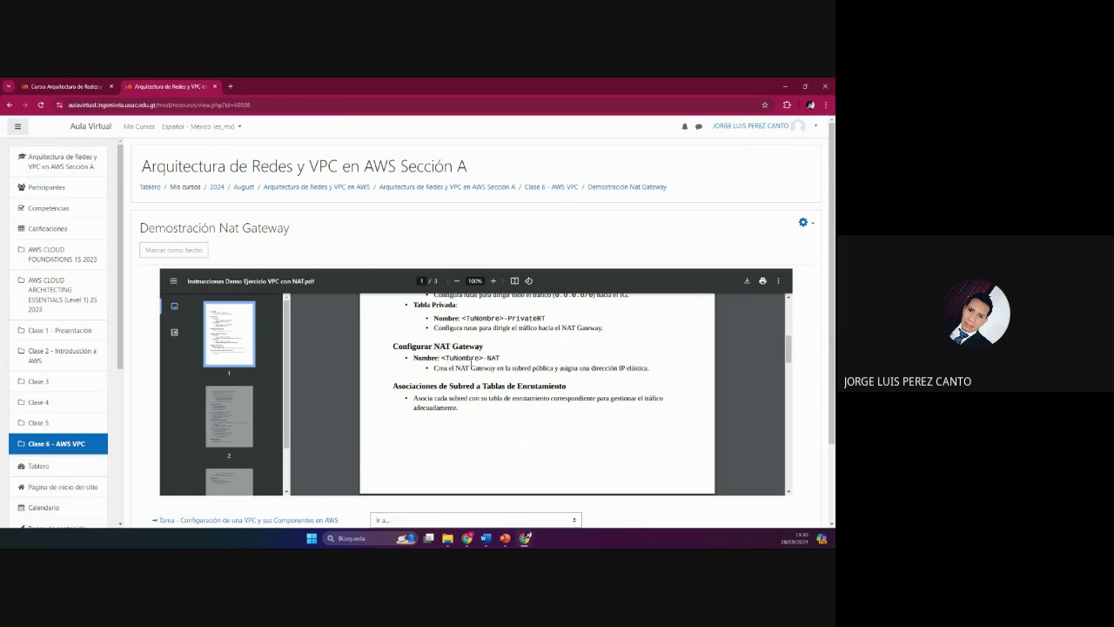
{"action": "scroll", "coordinate": [473, 362], "scroll_direction": "down", "scroll_amount": 5}
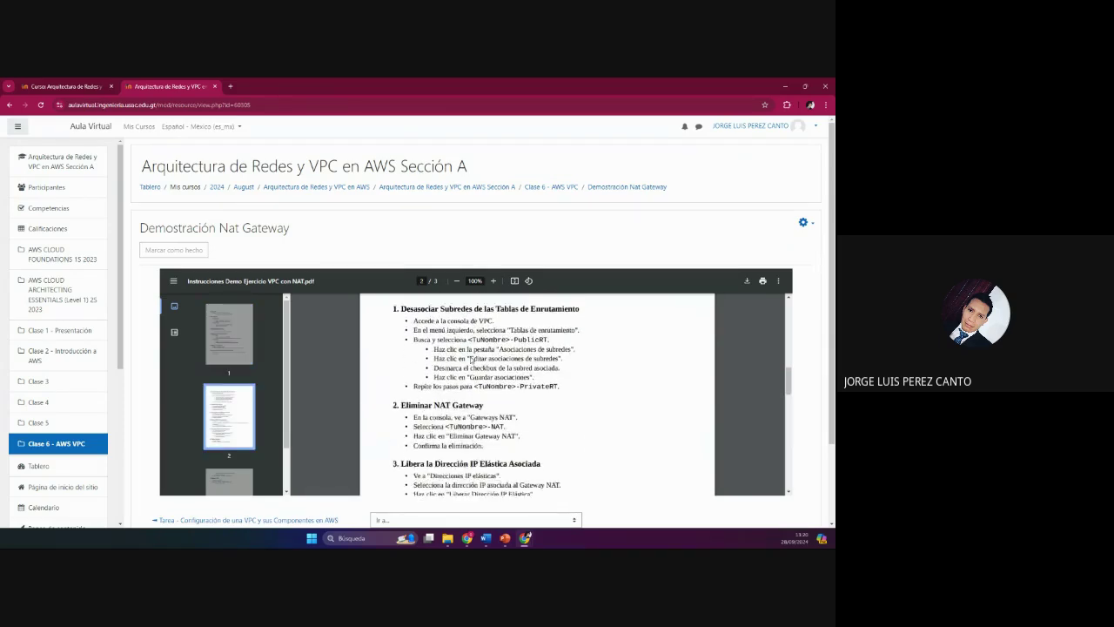
{"action": "scroll", "coordinate": [471, 360], "scroll_direction": "down", "scroll_amount": 8}
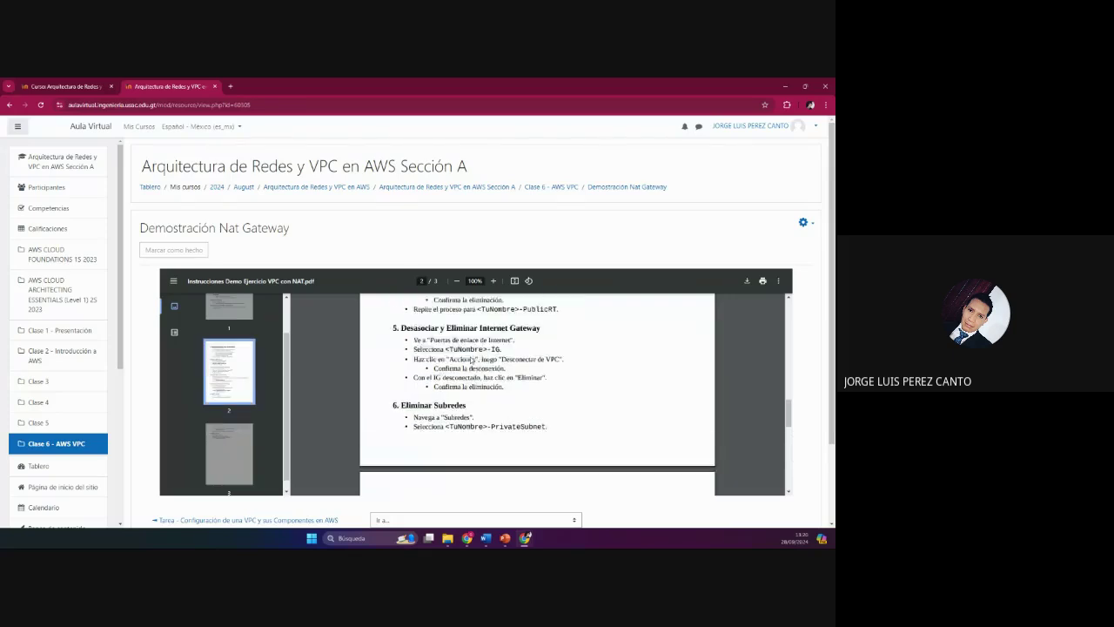
{"action": "scroll", "coordinate": [471, 359], "scroll_direction": "up", "scroll_amount": 10}
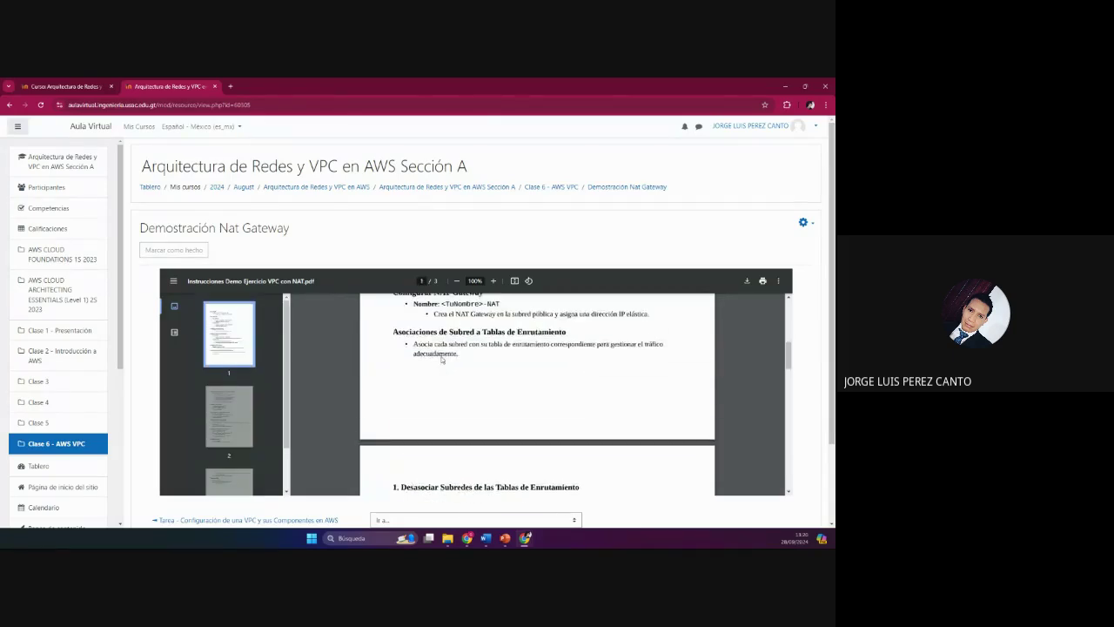
Step: Read through the document's resource cleanup steps, including releasing the elastic IP address, and return to the Clase 6 page
{"action": "scroll", "coordinate": [441, 360], "scroll_direction": "up", "scroll_amount": 2}
{"action": "scroll", "coordinate": [439, 362], "scroll_direction": "down", "scroll_amount": 2}
{"action": "scroll", "coordinate": [435, 366], "scroll_direction": "down", "scroll_amount": 3}
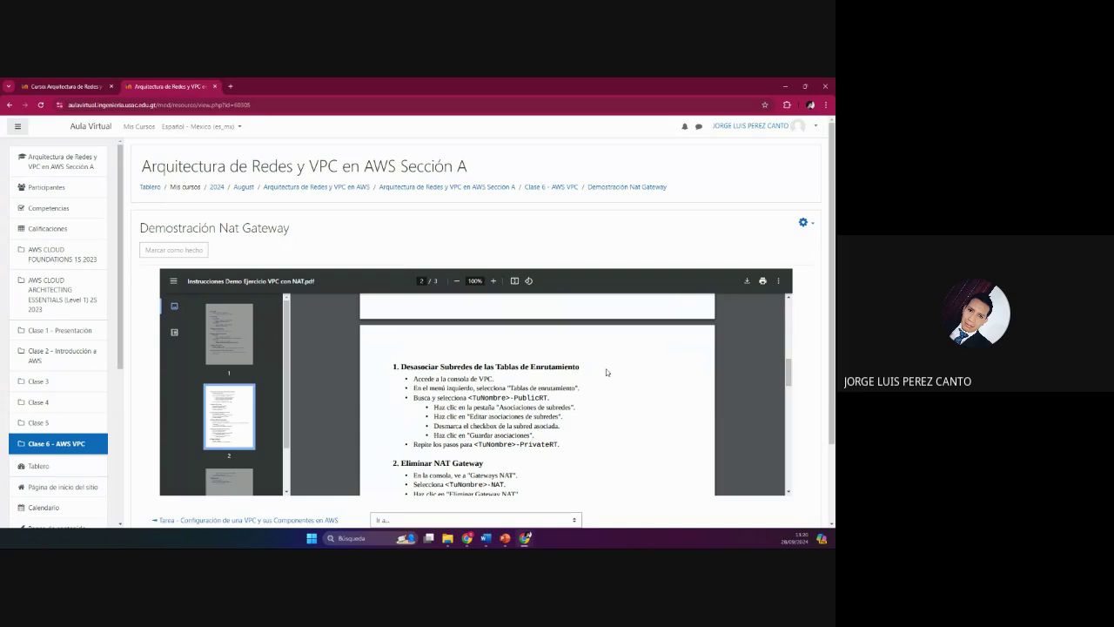
{"action": "scroll", "coordinate": [624, 372], "scroll_direction": "down", "scroll_amount": 3}
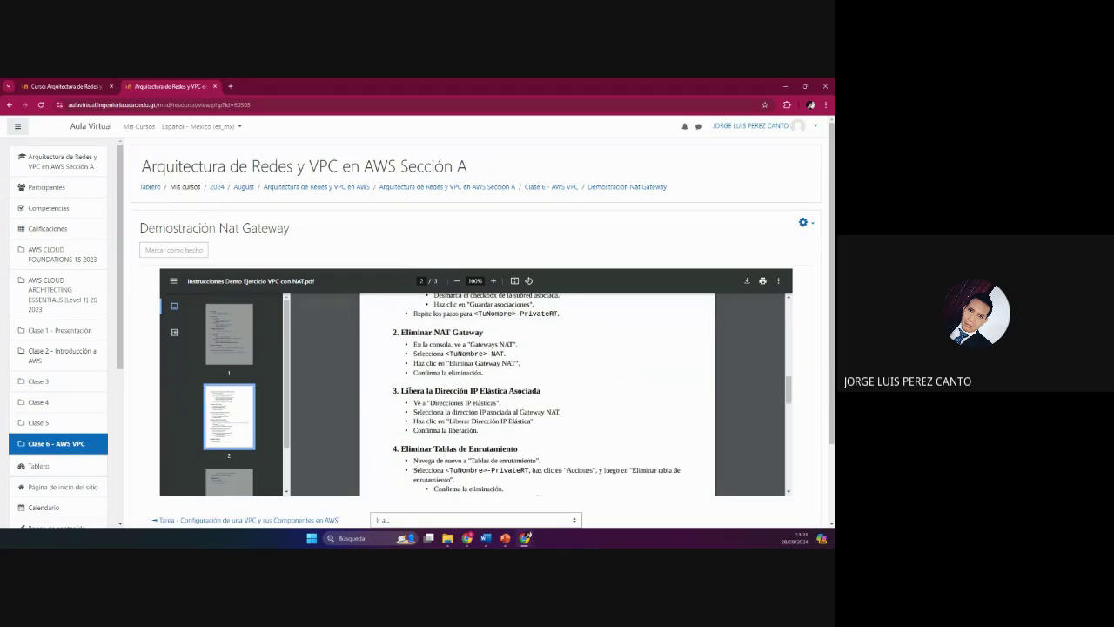
{"action": "left_click_drag", "start_coordinate": [400, 391], "coordinate": [534, 421]}
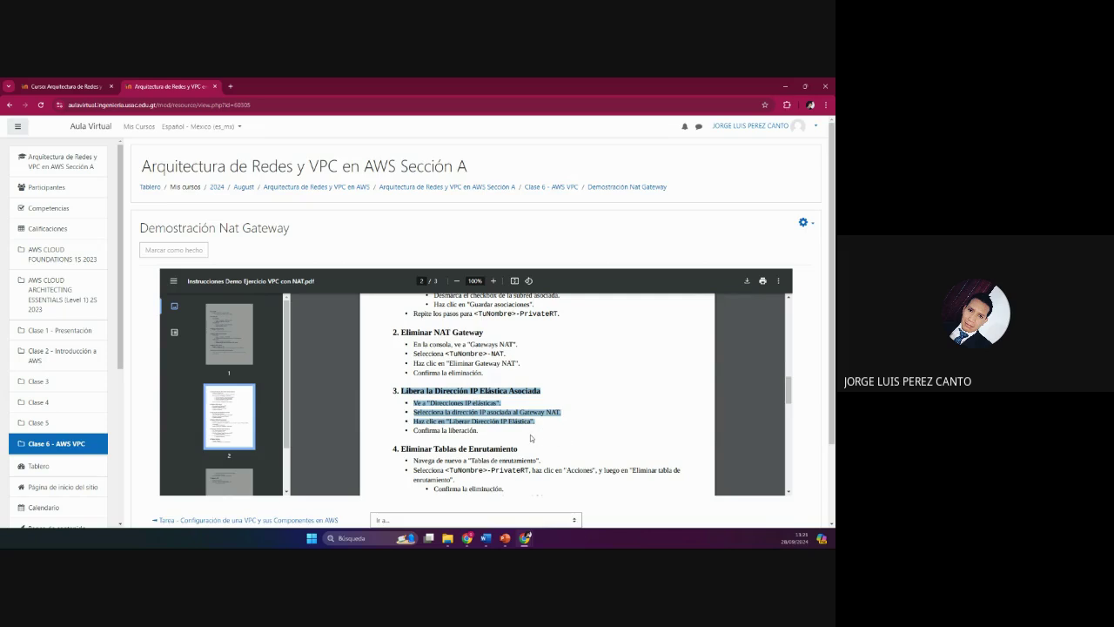
{"action": "left_click", "coordinate": [532, 439]}
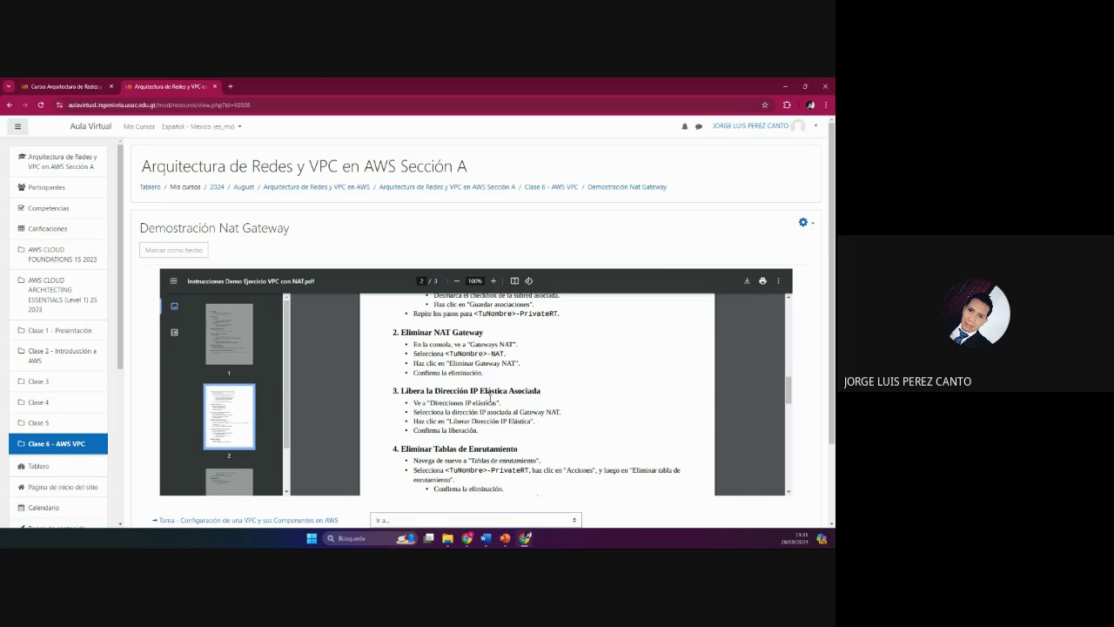
{"action": "scroll", "coordinate": [498, 405], "scroll_direction": "down", "scroll_amount": 2}
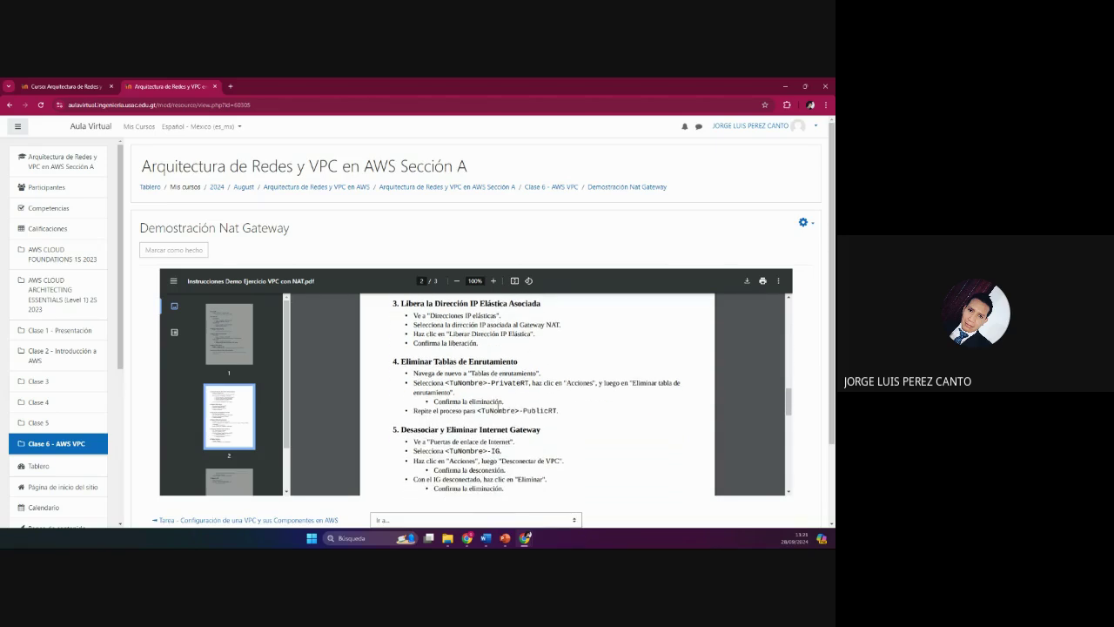
{"action": "scroll", "coordinate": [497, 406], "scroll_direction": "down", "scroll_amount": 5}
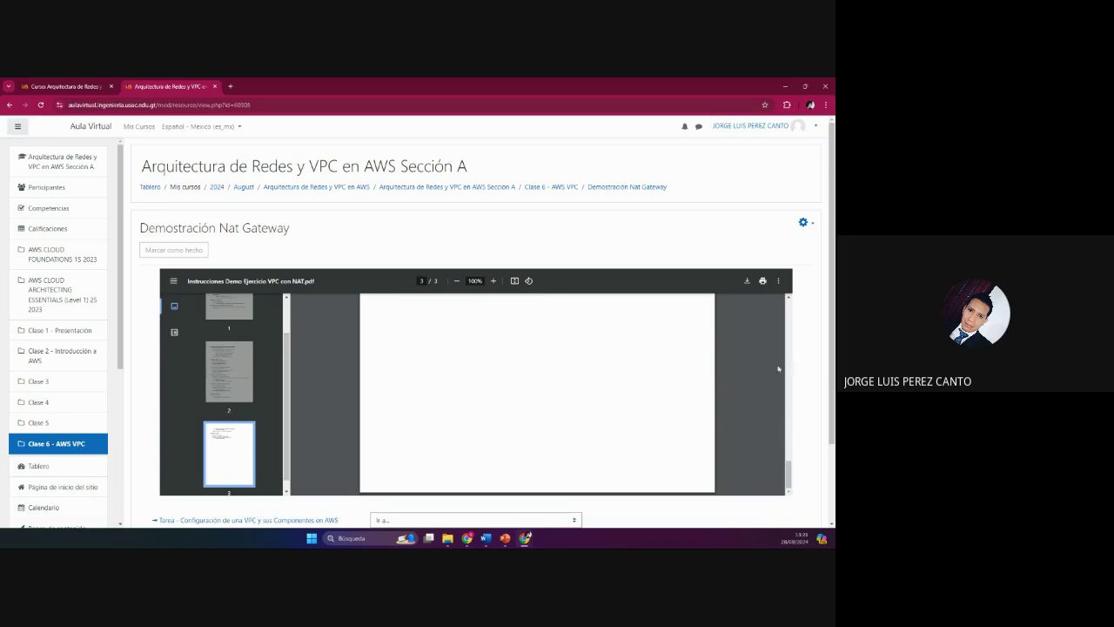
{"action": "left_click", "coordinate": [9, 106]}
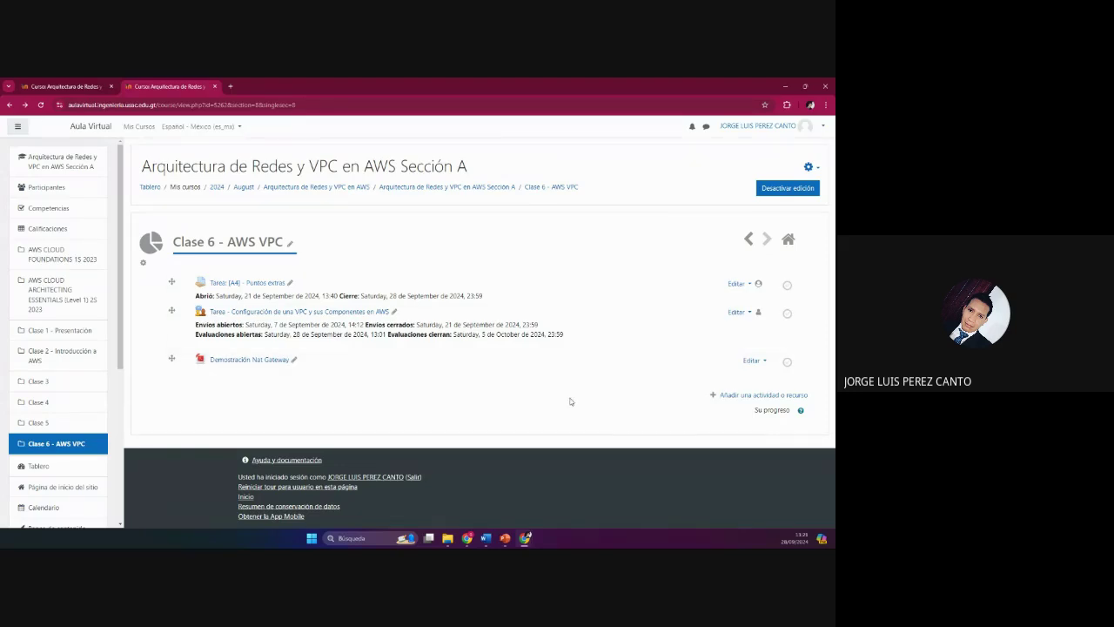
Step: Switch to the lab instructions in Word and review the network diagram and the VPC and subnet tasks
{"action": "left_click", "coordinate": [485, 537]}
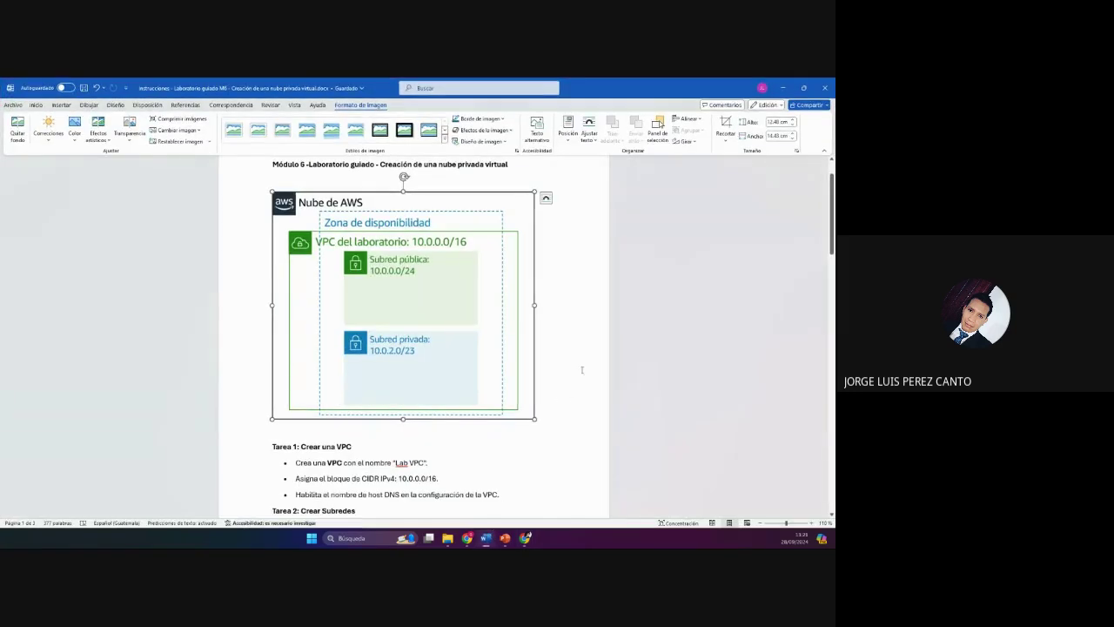
{"action": "scroll", "coordinate": [588, 329], "scroll_direction": "up", "scroll_amount": 1}
{"action": "scroll", "coordinate": [590, 335], "scroll_direction": "up", "scroll_amount": 1}
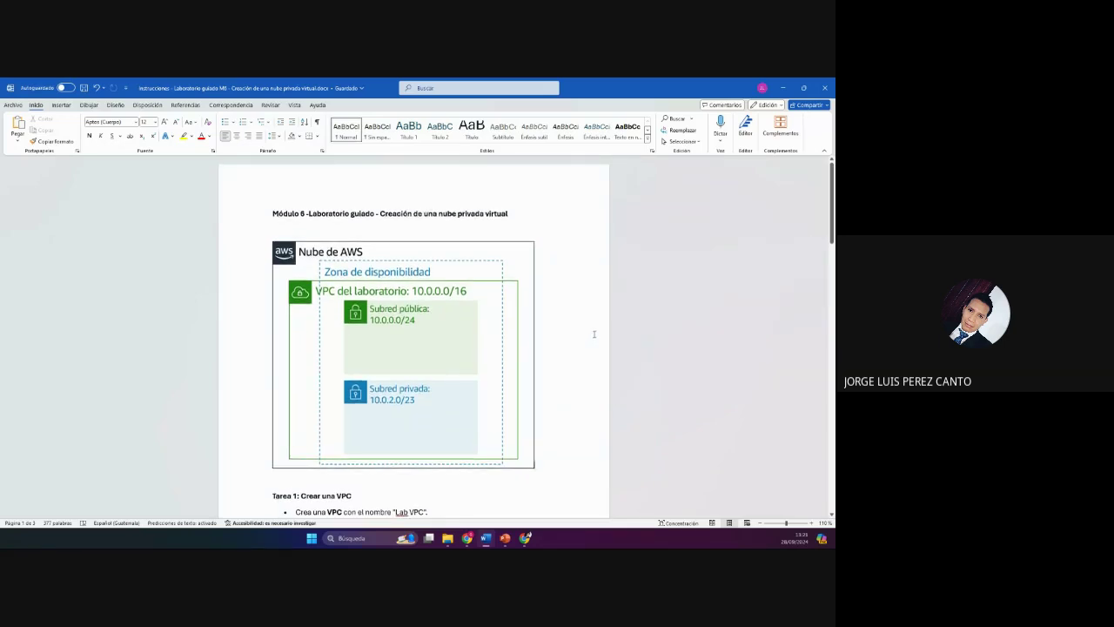
{"action": "scroll", "coordinate": [595, 334], "scroll_direction": "down", "scroll_amount": 5}
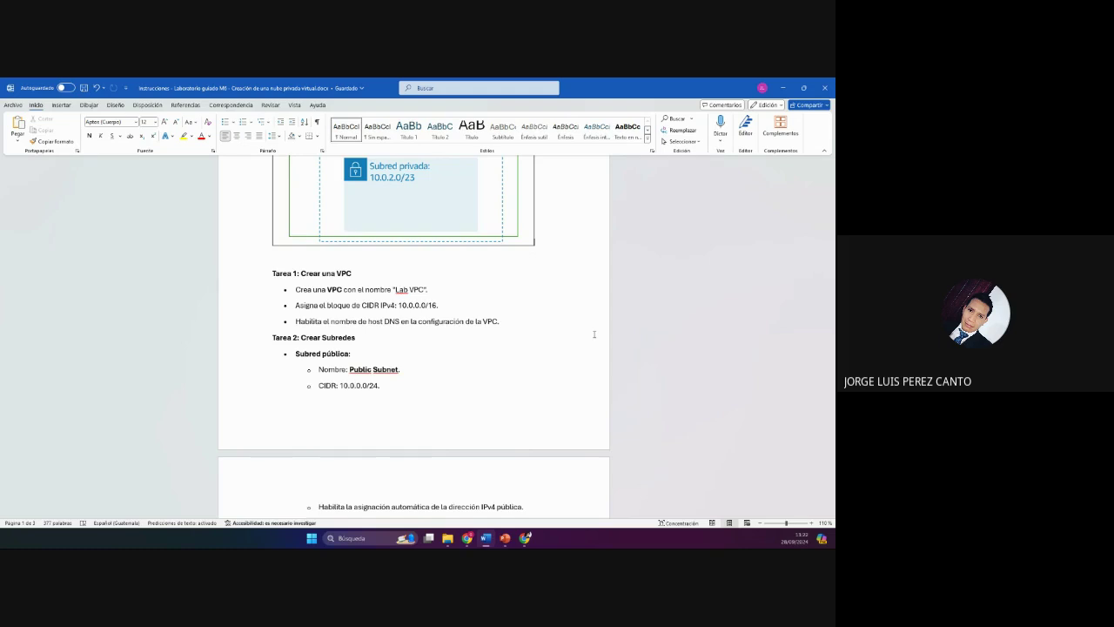
Step: Switch to the AWS console in Chrome and open the list of existing VPCs in the VPC service
{"action": "left_click", "coordinate": [467, 538]}
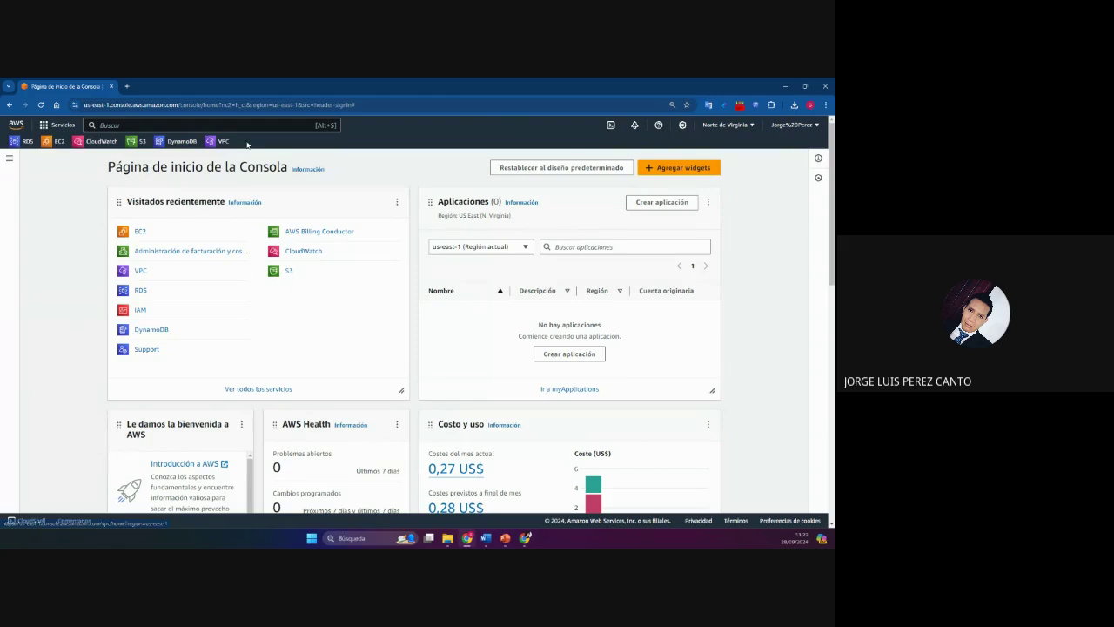
{"action": "left_click", "coordinate": [58, 125]}
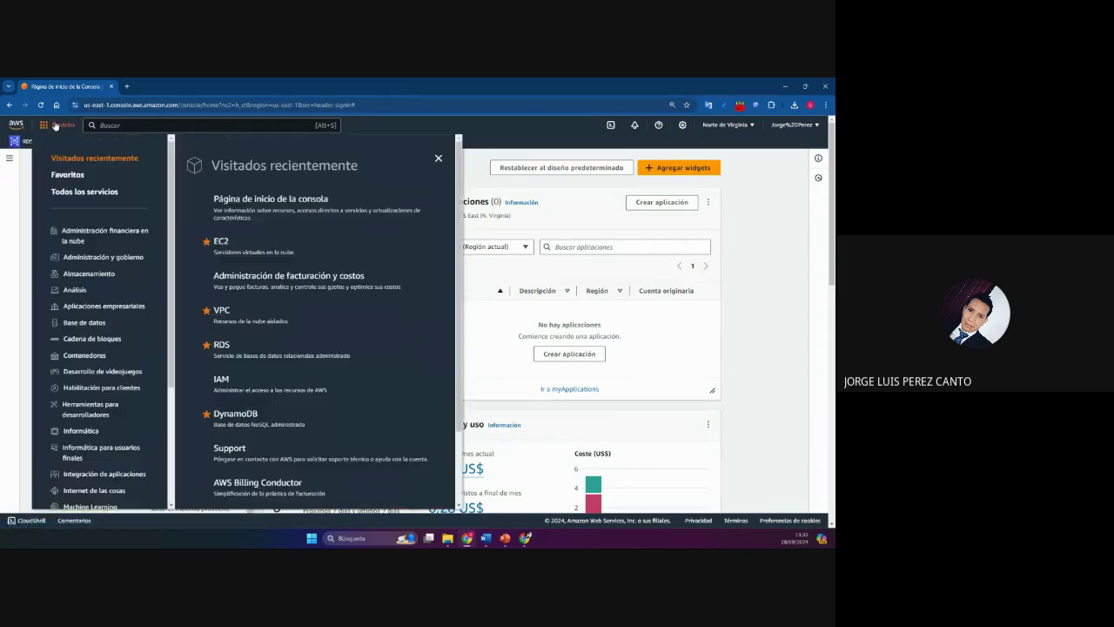
{"action": "left_click", "coordinate": [56, 125]}
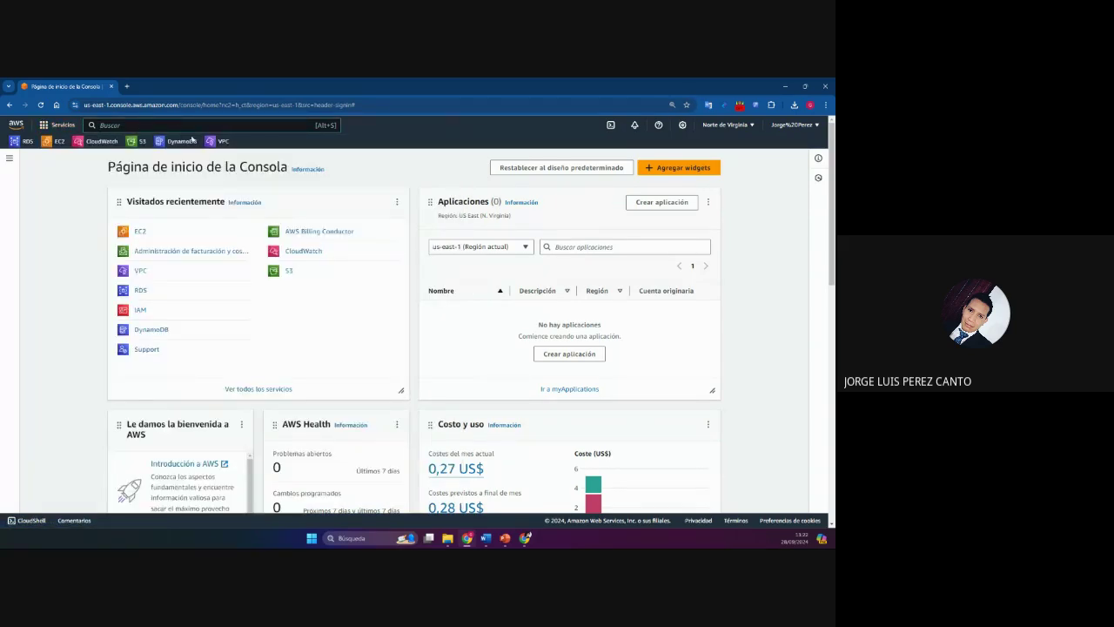
{"action": "left_click", "coordinate": [221, 145]}
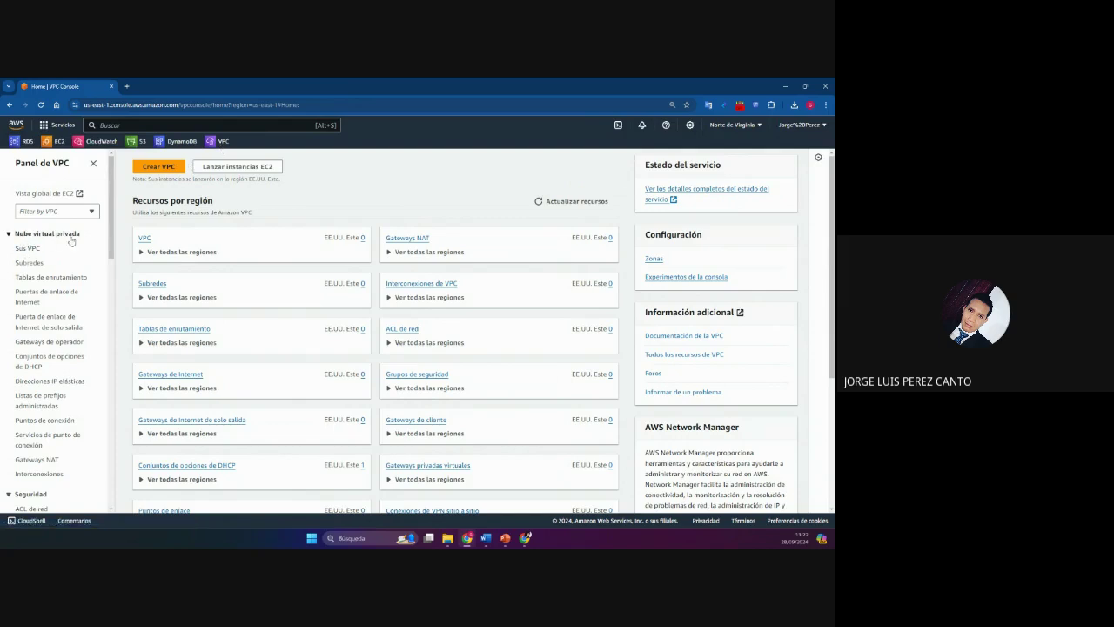
{"action": "left_click", "coordinate": [27, 251]}
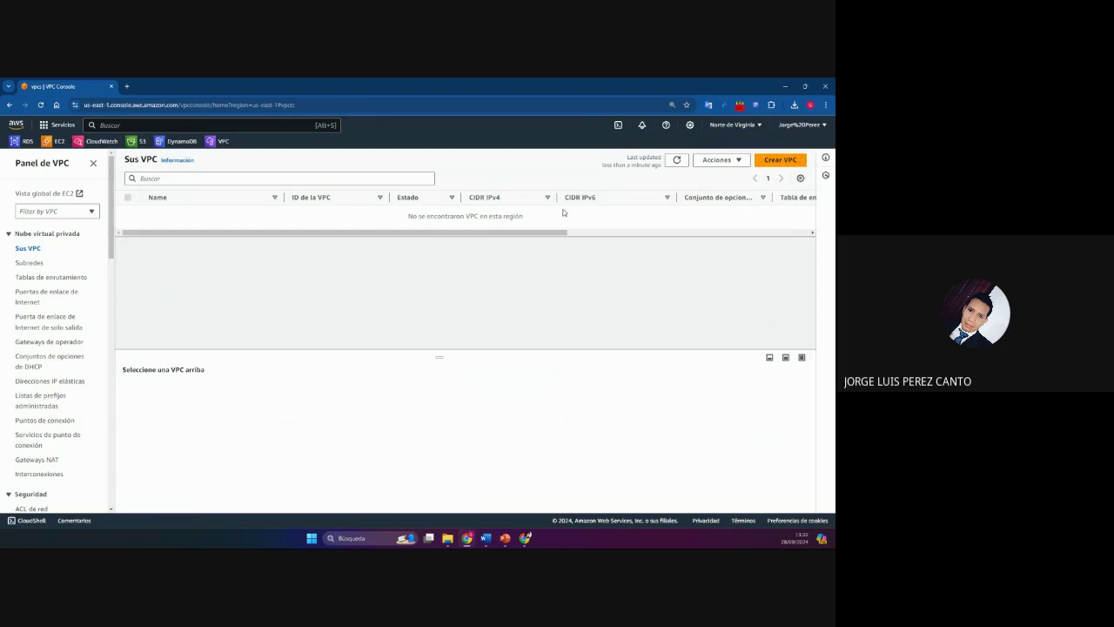
{"action": "left_click_drag", "start_coordinate": [565, 216], "coordinate": [374, 221]}
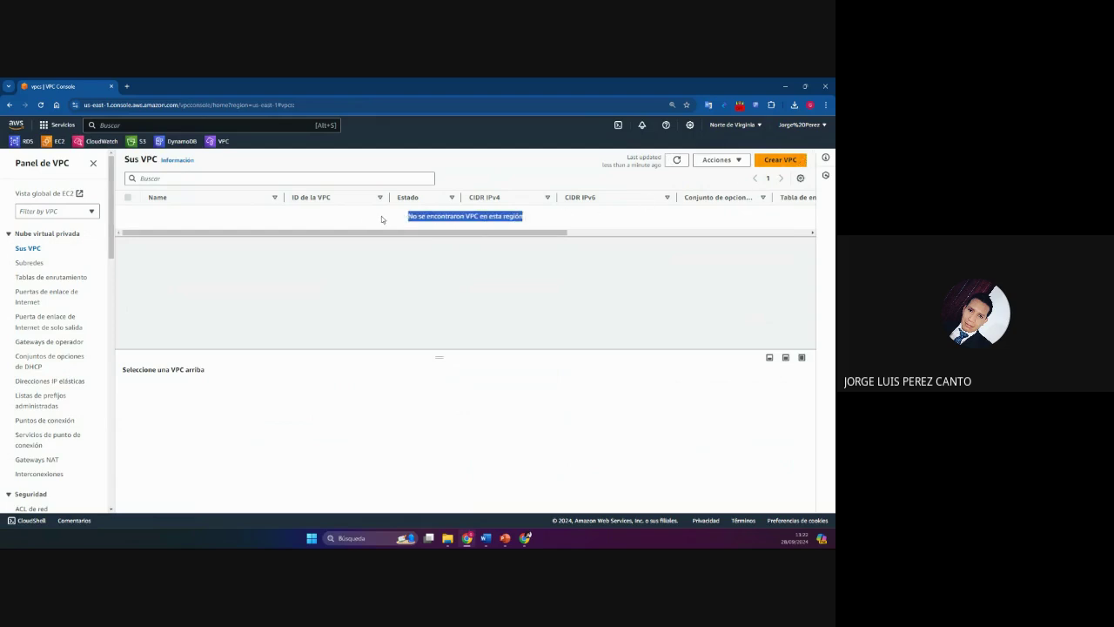
{"action": "left_click", "coordinate": [356, 219]}
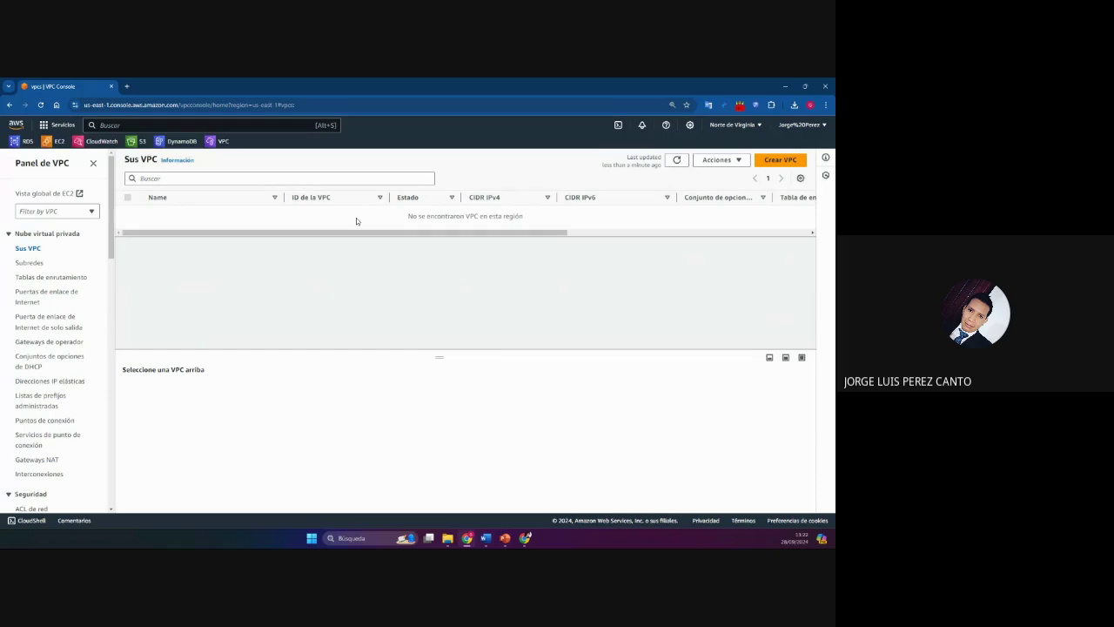
Step: Start creating a VPC-only resource and name it with the owner's first name followed by "Lab VPC"
{"action": "left_click", "coordinate": [793, 164]}
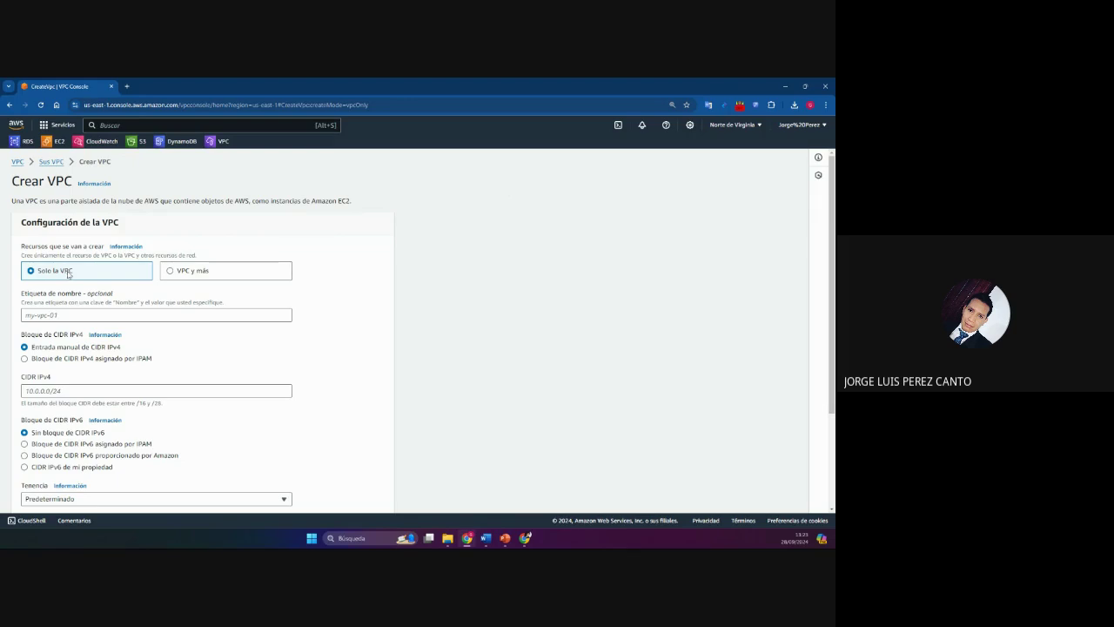
{"action": "left_click", "coordinate": [76, 311]}
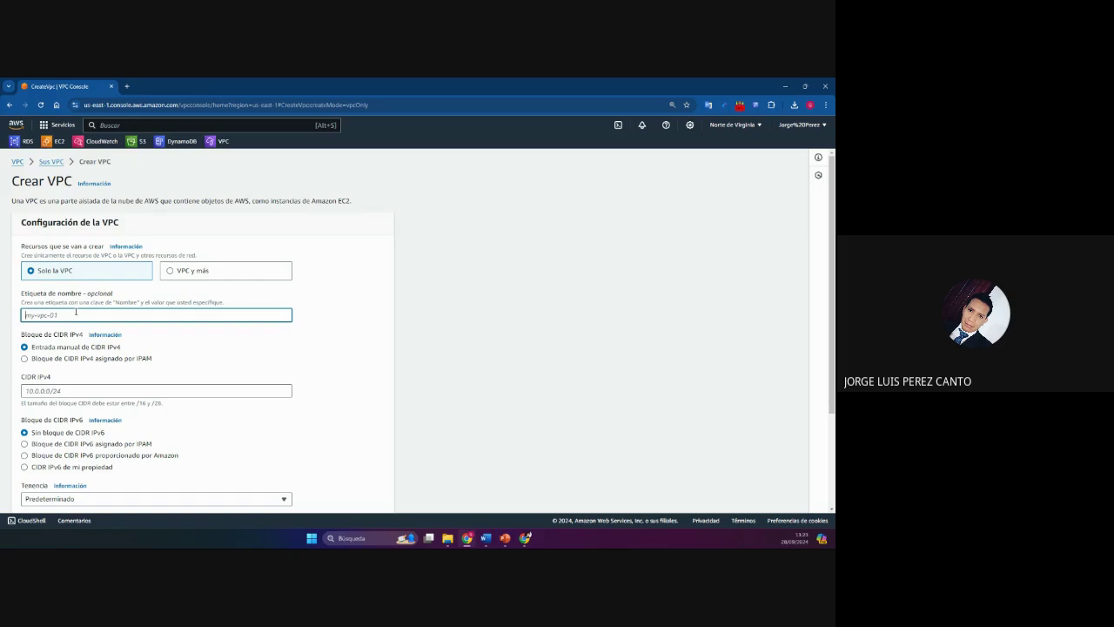
{"action": "type", "text": "Jorge"}
{"action": "type", "text": " Lab V"}
{"action": "type", "text": "PV"}
{"action": "type", "text": "PC"}
Step: Check the required VPC name in Tarea 1 of the Word instructions and return to the VPC creation form
{"action": "left_click", "coordinate": [485, 539]}
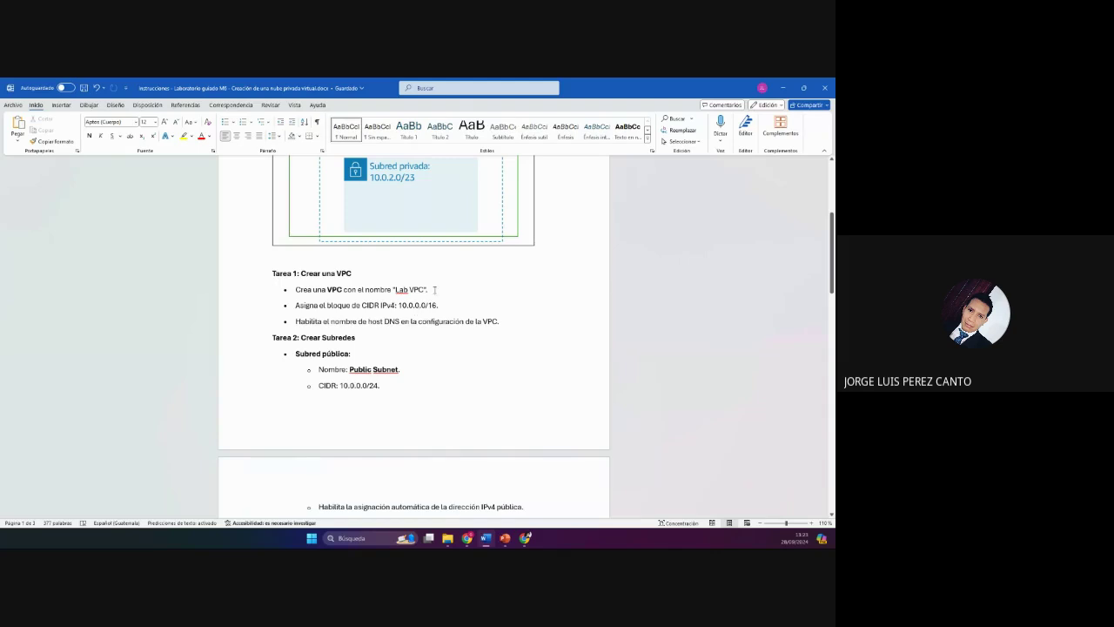
{"action": "left_click_drag", "start_coordinate": [434, 290], "coordinate": [397, 290]}
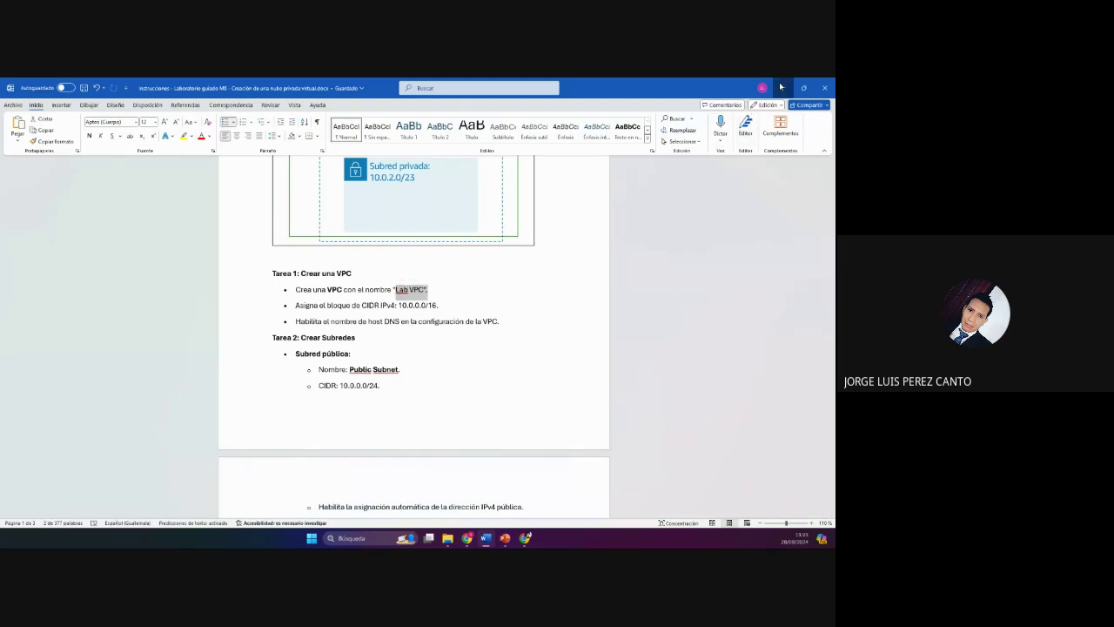
{"action": "left_click", "coordinate": [781, 87]}
{"action": "left_click", "coordinate": [302, 343]}
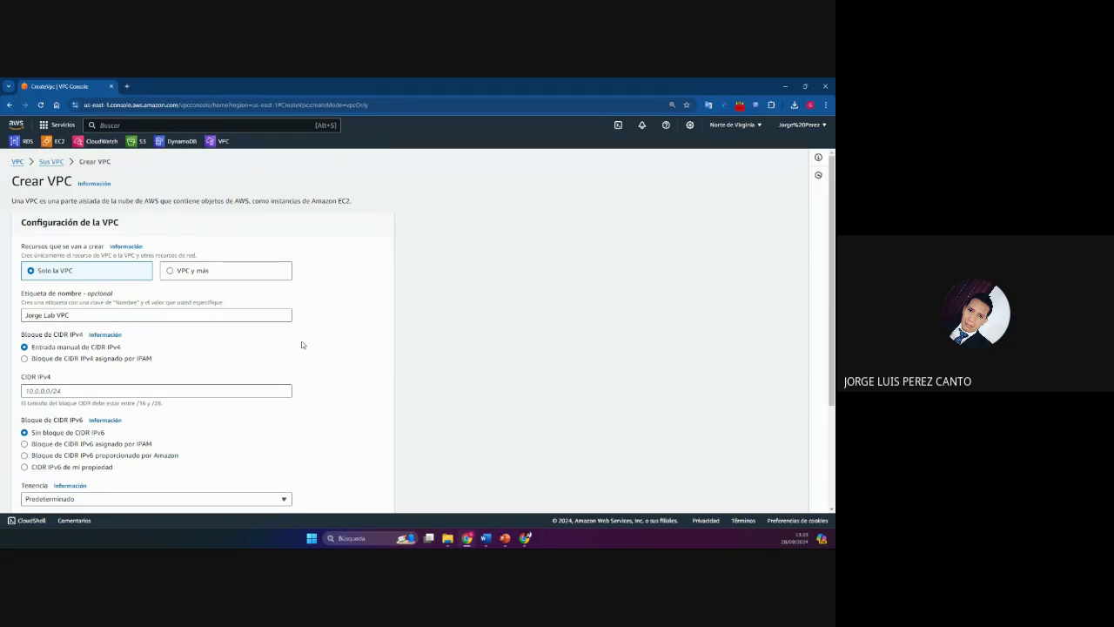
Step: Check the VPC address block in the Word lab diagram and set the new VPC's IPv4 CIDR to 10.0.0.0/16
{"action": "left_click", "coordinate": [77, 390]}
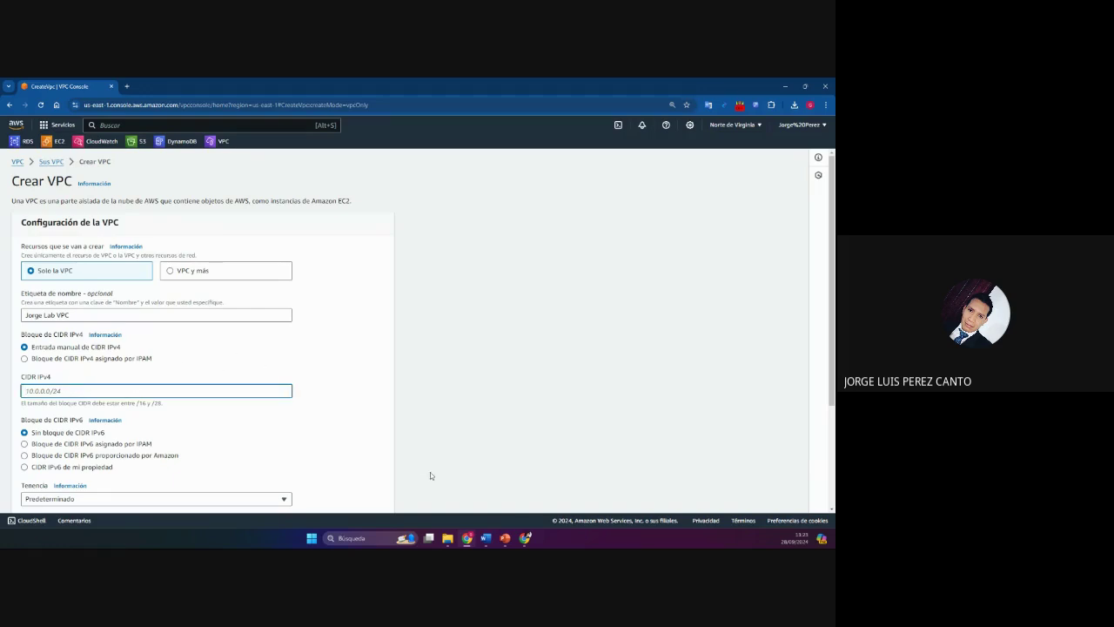
{"action": "left_click", "coordinate": [486, 538]}
{"action": "scroll", "coordinate": [453, 362], "scroll_direction": "up", "scroll_amount": 5}
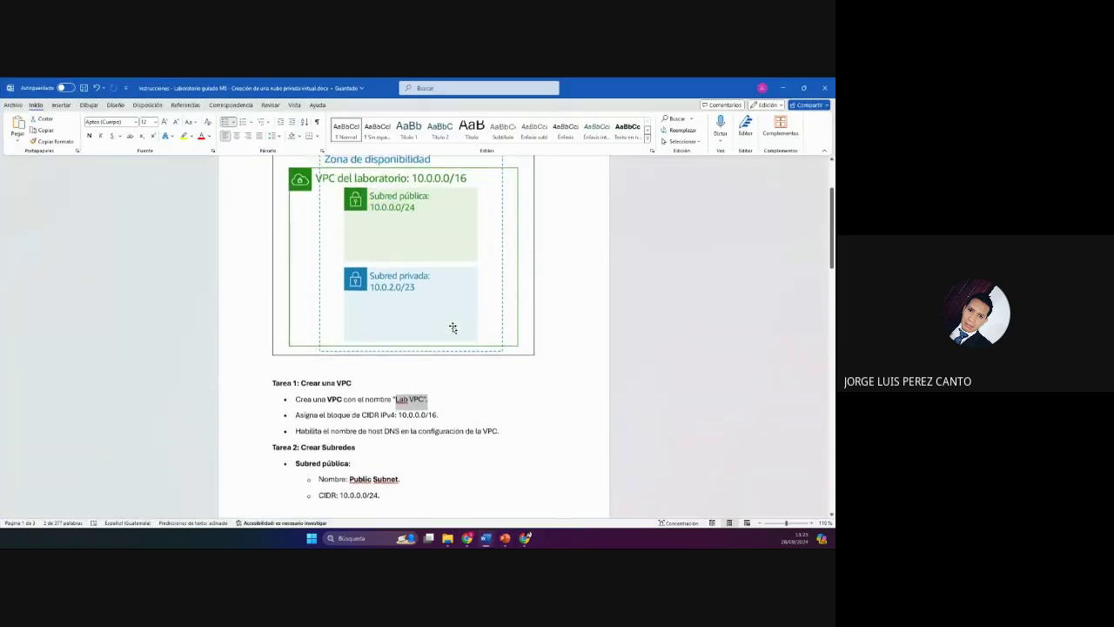
{"action": "scroll", "coordinate": [478, 312], "scroll_direction": "up", "scroll_amount": 4, "text": "ctrl"}
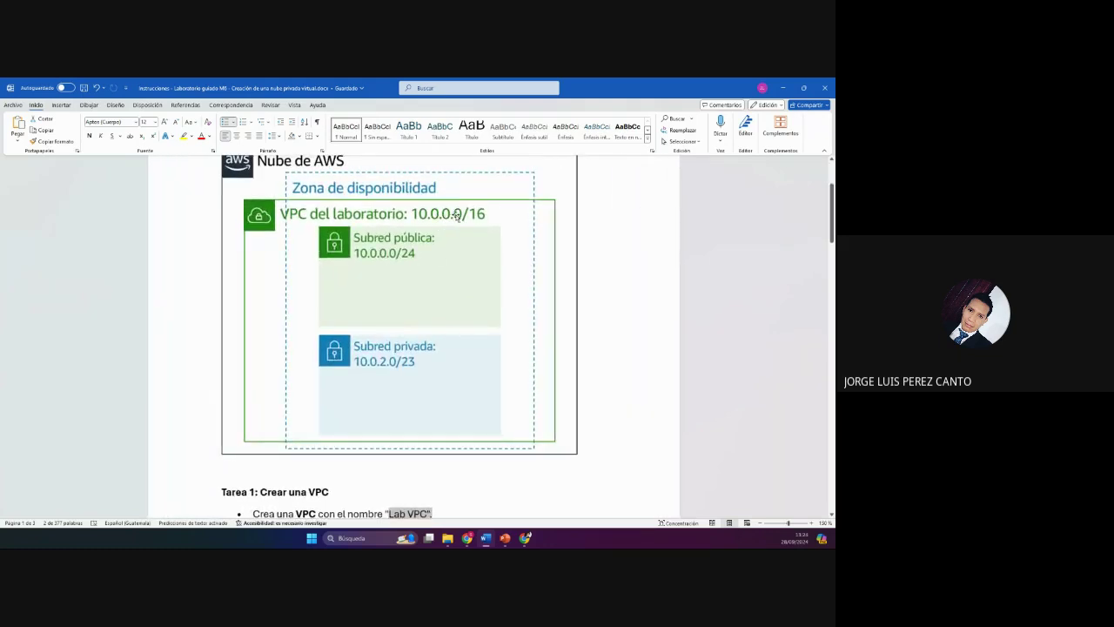
{"action": "left_click", "coordinate": [782, 87]}
{"action": "left_click", "coordinate": [93, 391]}
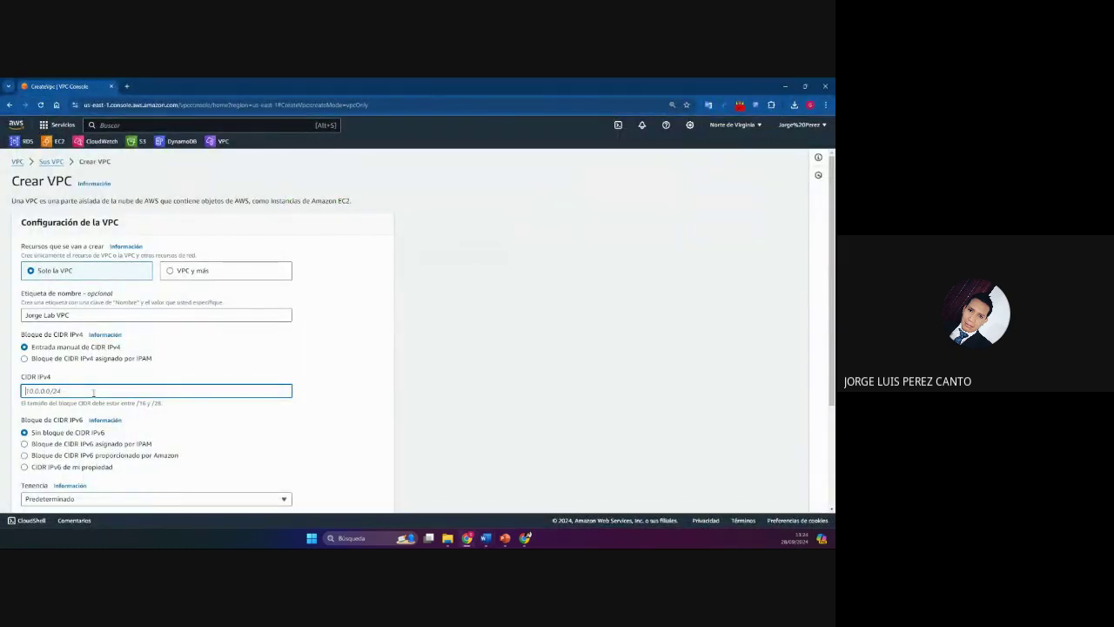
{"action": "type", "text": "10.0.0.0/16"}
{"action": "left_click", "coordinate": [316, 421]}
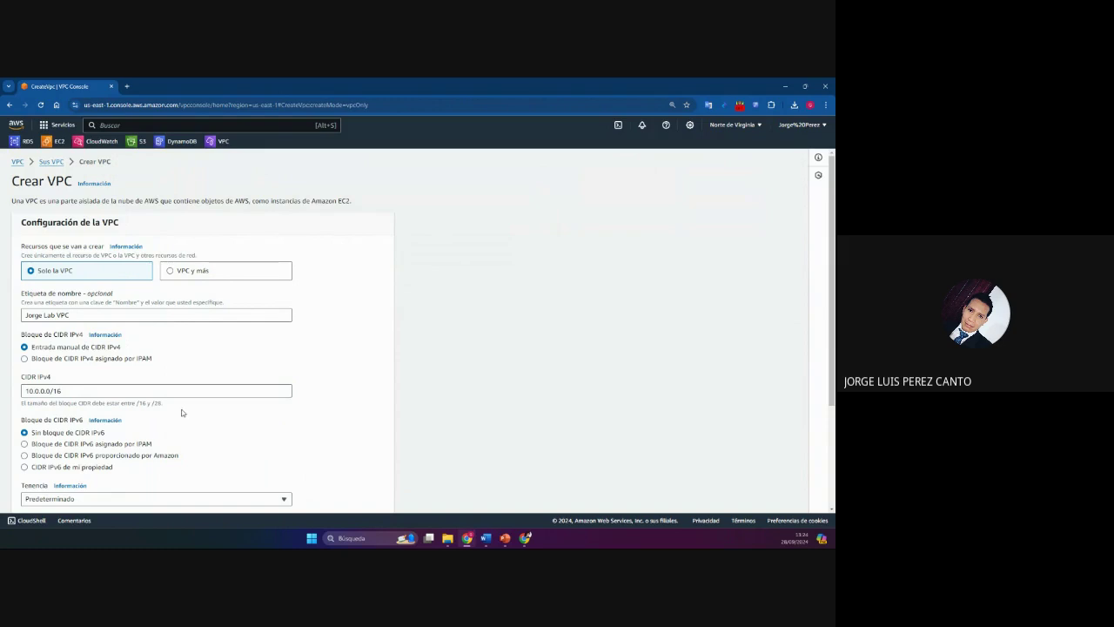
Step: Create the VPC with the configured name and address block, and review its details and resource map
{"action": "scroll", "coordinate": [174, 409], "scroll_direction": "down", "scroll_amount": 1}
{"action": "scroll", "coordinate": [140, 398], "scroll_direction": "down", "scroll_amount": 2}
{"action": "scroll", "coordinate": [298, 479], "scroll_direction": "down", "scroll_amount": 1}
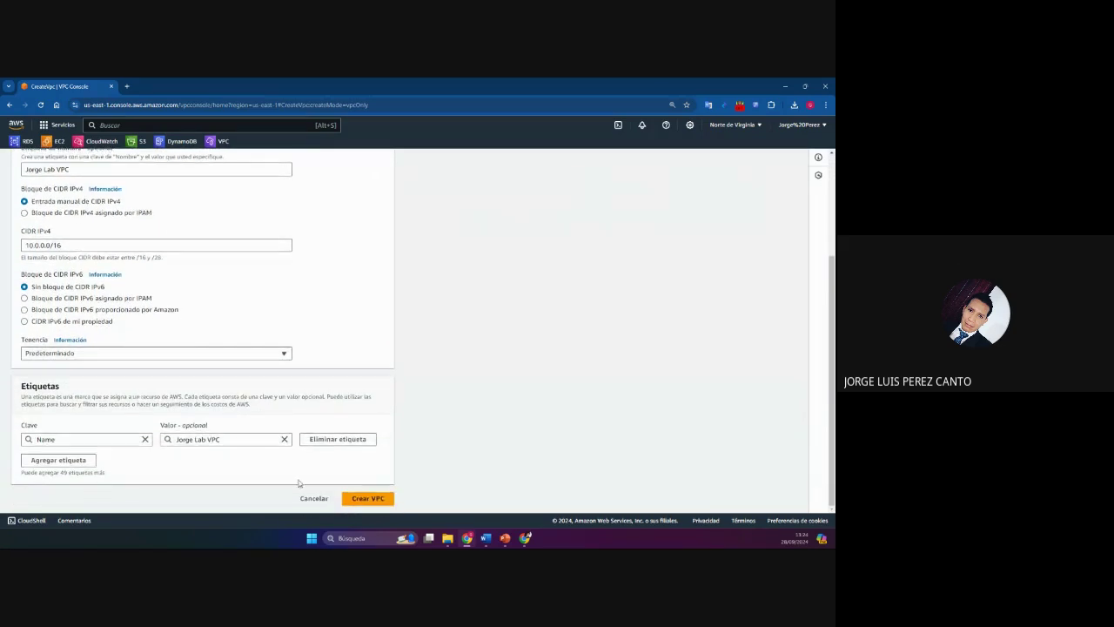
{"action": "left_click", "coordinate": [368, 497]}
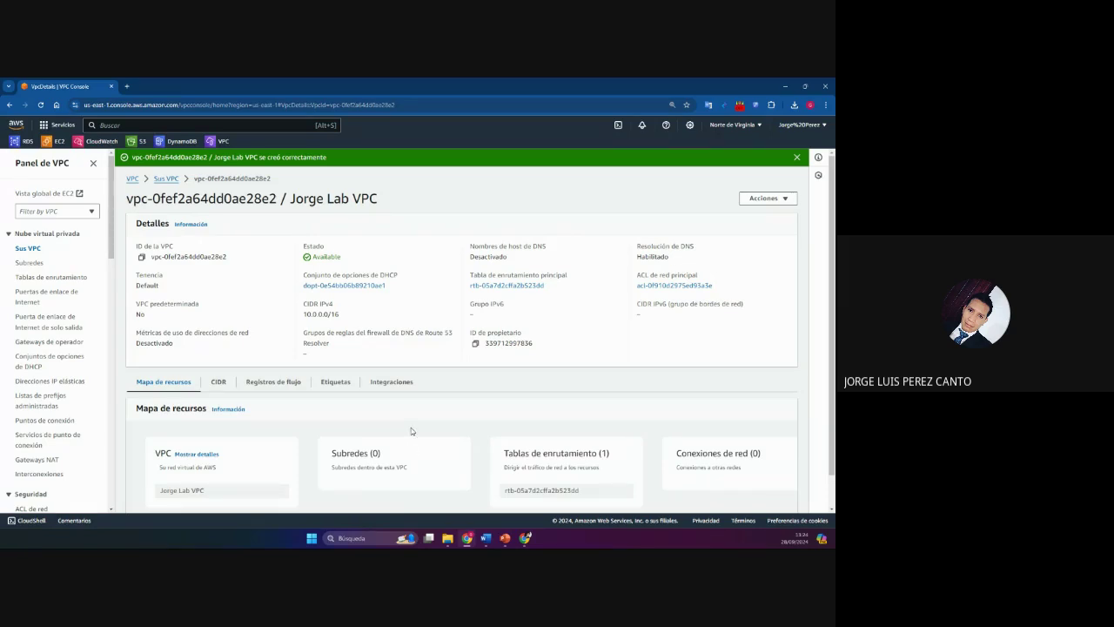
{"action": "scroll", "coordinate": [411, 431], "scroll_direction": "down", "scroll_amount": 1}
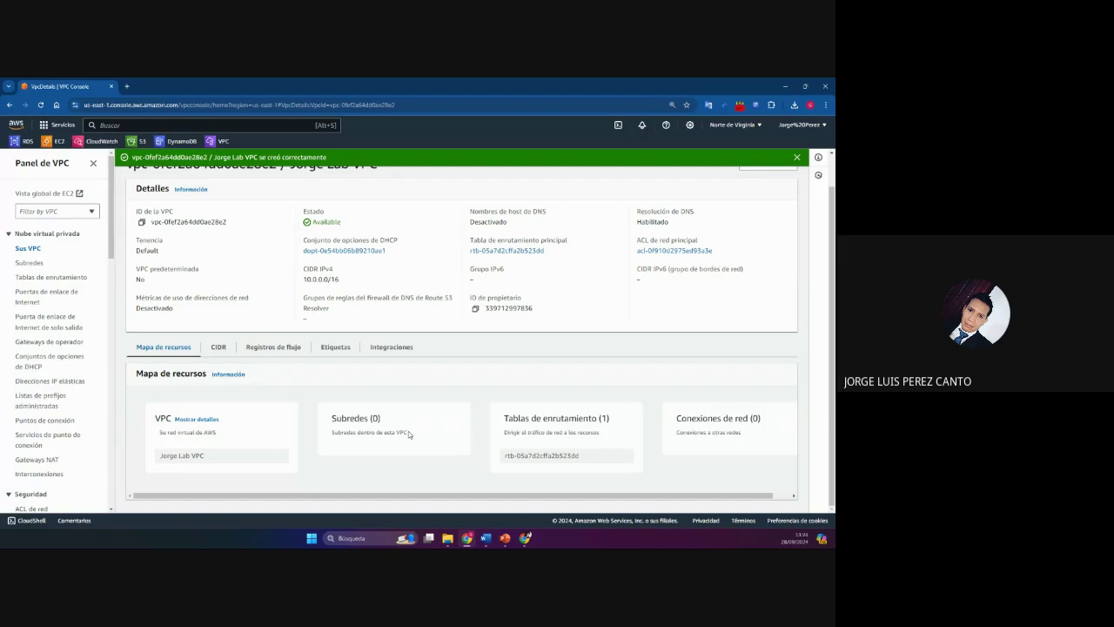
{"action": "scroll", "coordinate": [344, 352], "scroll_direction": "up", "scroll_amount": 1}
Step: Return to the VPC list, select the new Lab VPC and inspect its tags
{"action": "left_click", "coordinate": [164, 178]}
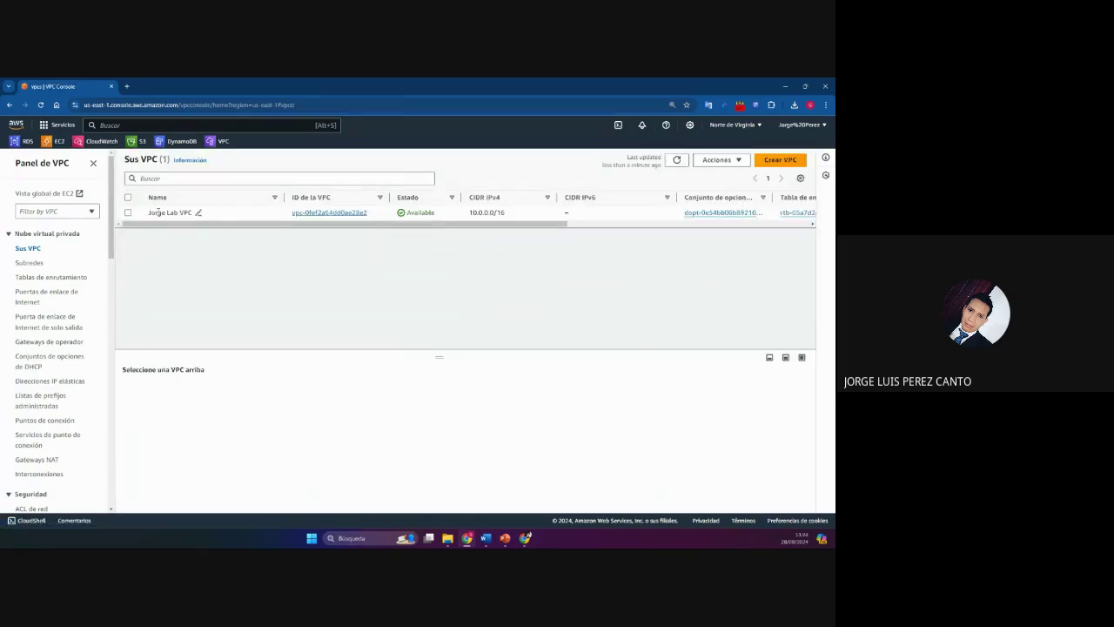
{"action": "left_click", "coordinate": [128, 212]}
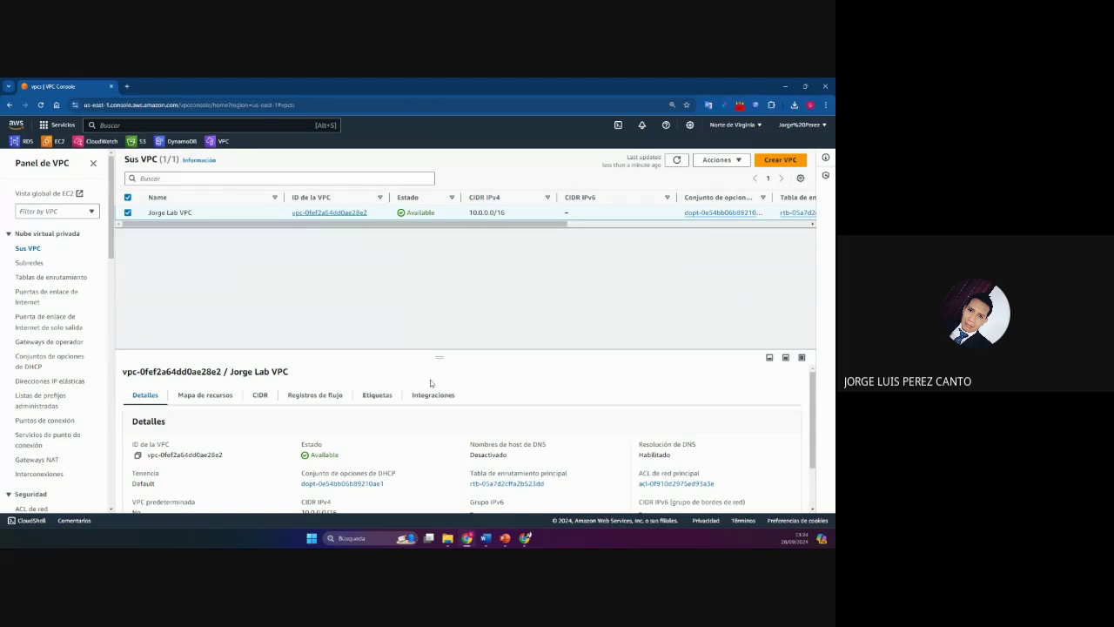
{"action": "left_click", "coordinate": [381, 395]}
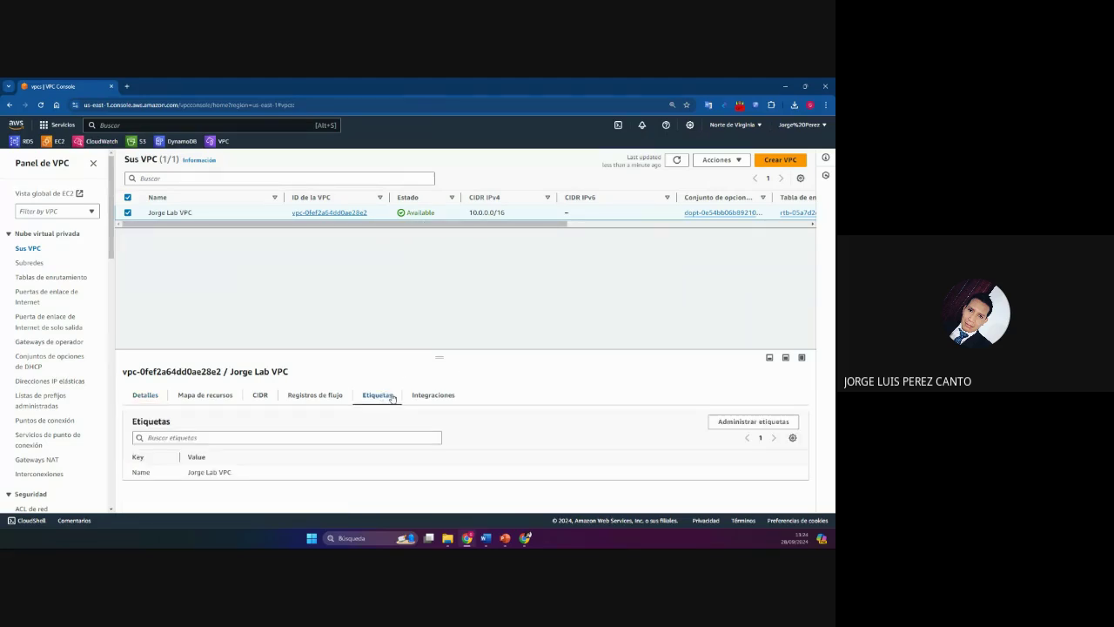
Step: Edit the Lab VPC's configuration to enable DNS hostnames and save the change
{"action": "left_click", "coordinate": [728, 162]}
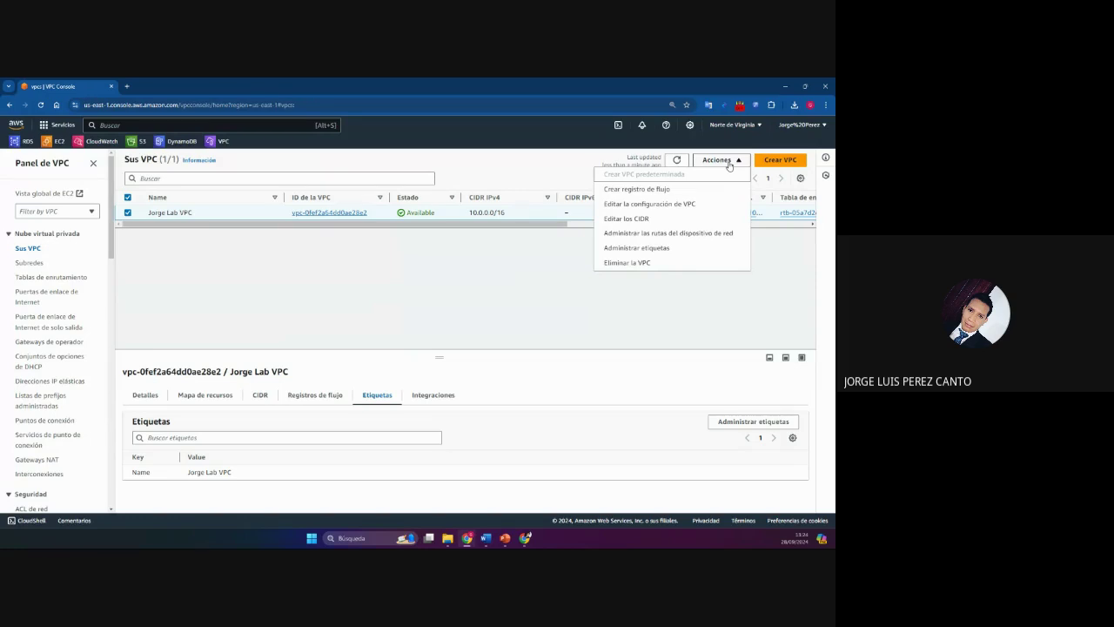
{"action": "left_click", "coordinate": [713, 205]}
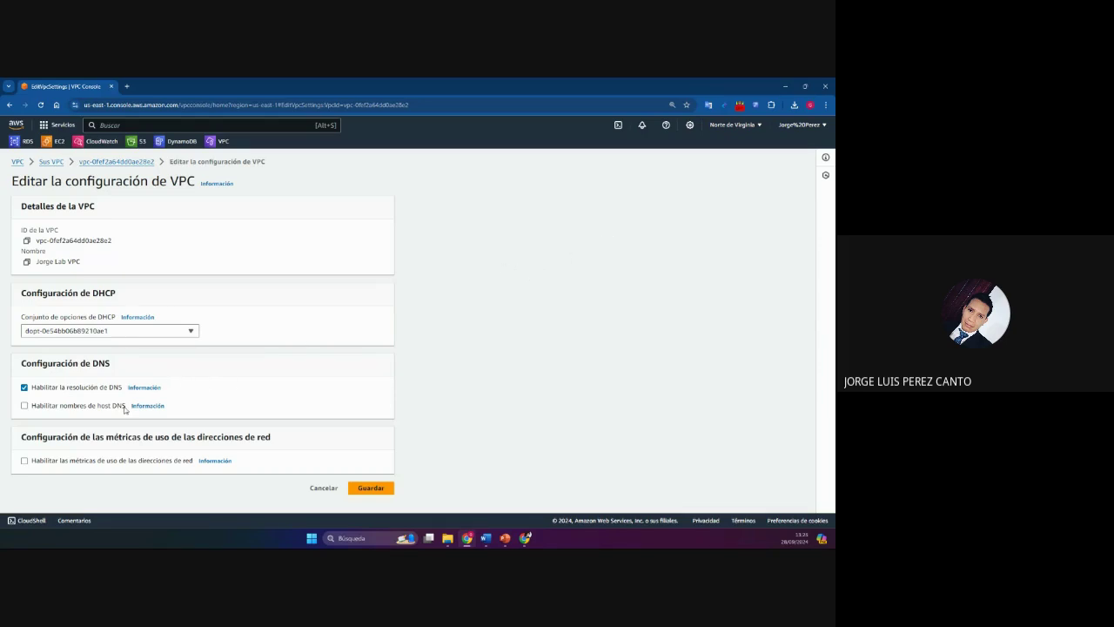
{"action": "left_click", "coordinate": [24, 405]}
{"action": "left_click", "coordinate": [134, 407]}
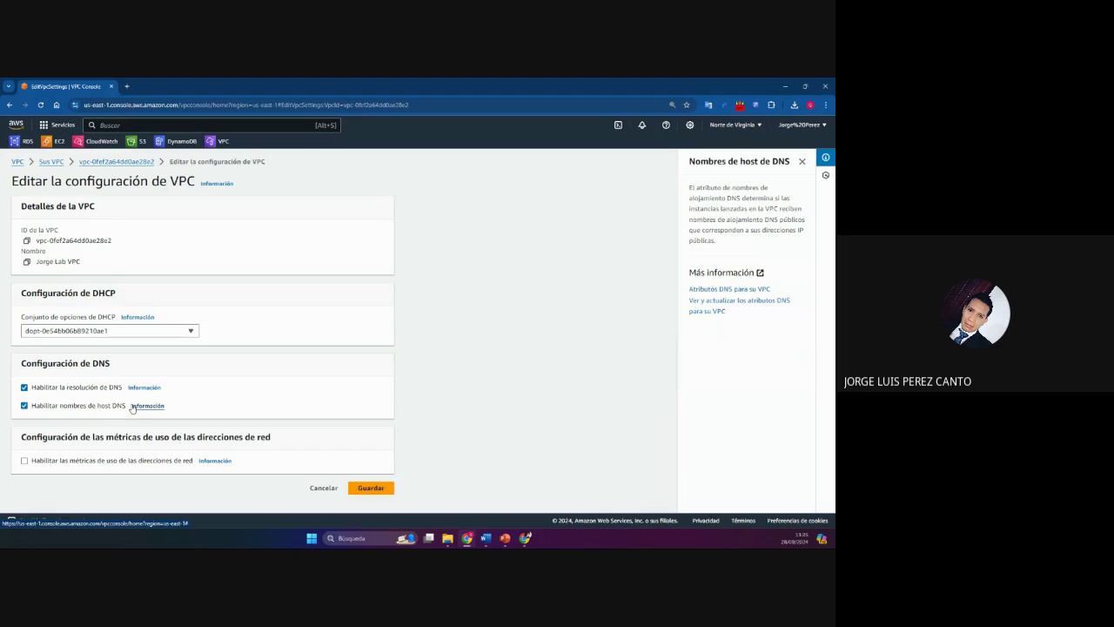
{"action": "left_click", "coordinate": [388, 489]}
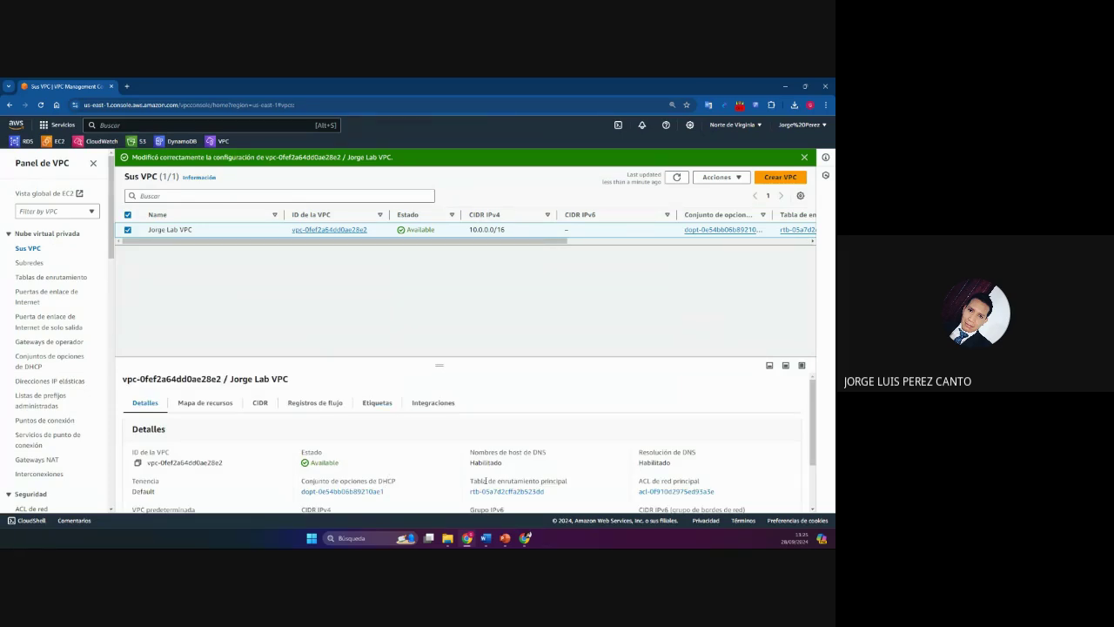
Step: Check the public and private subnet layout in the Word lab diagram and return to the AWS console in Chrome
{"action": "left_click", "coordinate": [486, 538]}
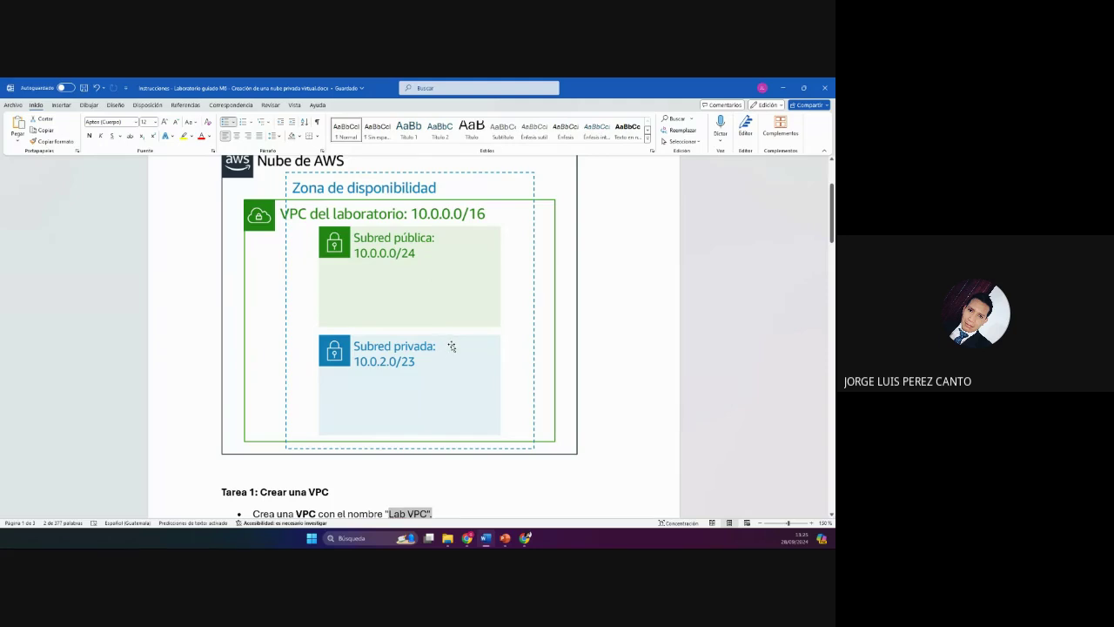
{"action": "scroll", "coordinate": [451, 344], "scroll_direction": "up", "scroll_amount": 1}
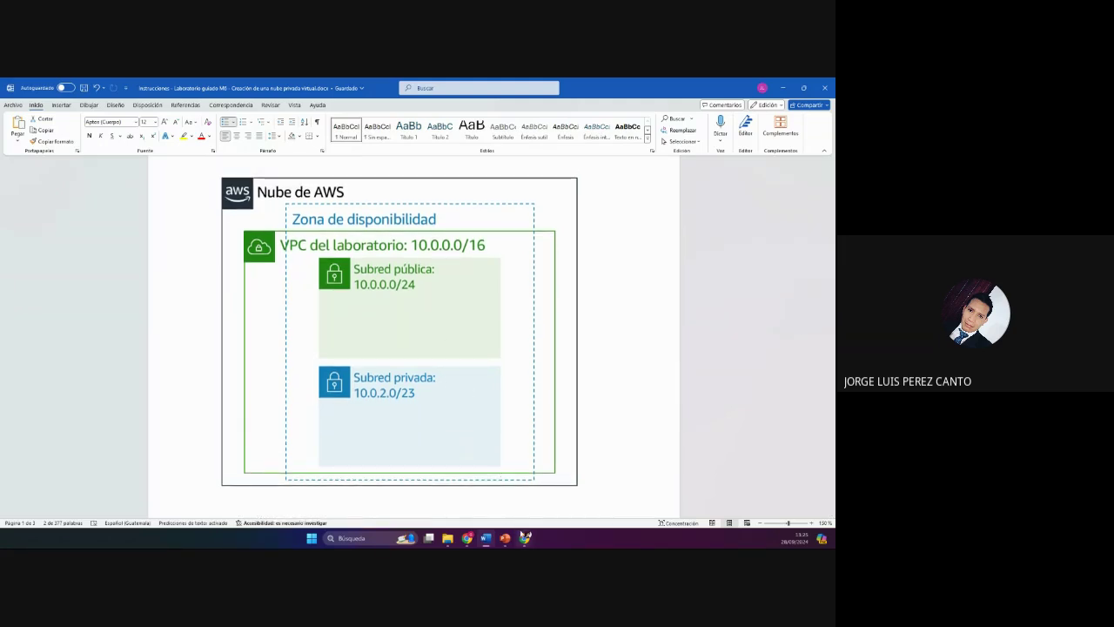
{"action": "mouse_move", "coordinate": [466, 538]}
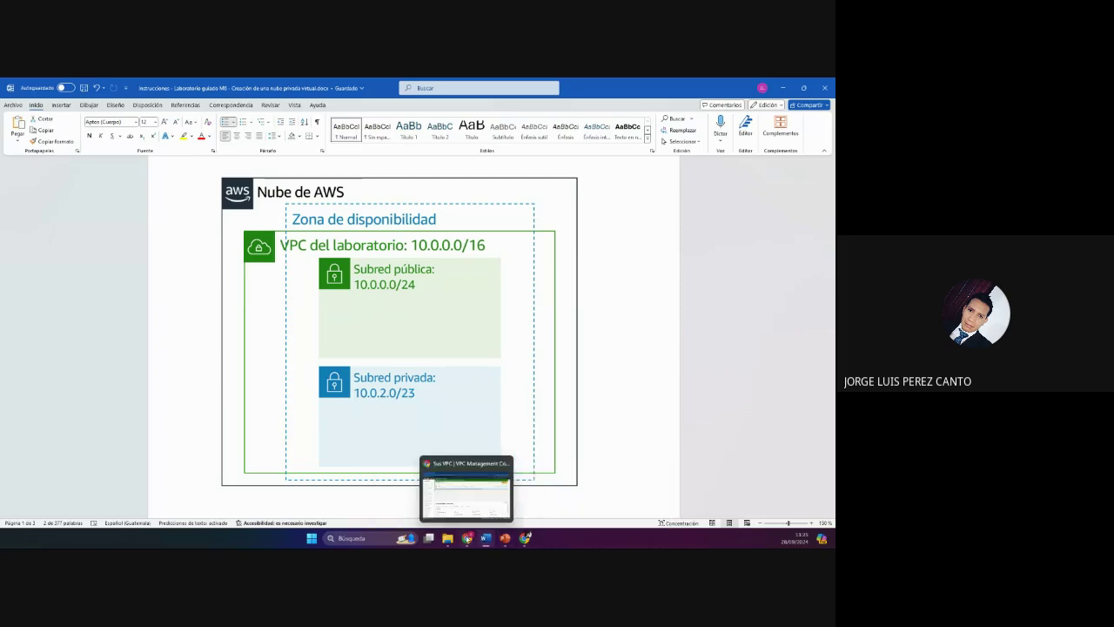
{"action": "left_click", "coordinate": [481, 498]}
Step: Start creating a subnet from the VPC service's subnet list and assign it to the Lab VPC
{"action": "left_click", "coordinate": [29, 263]}
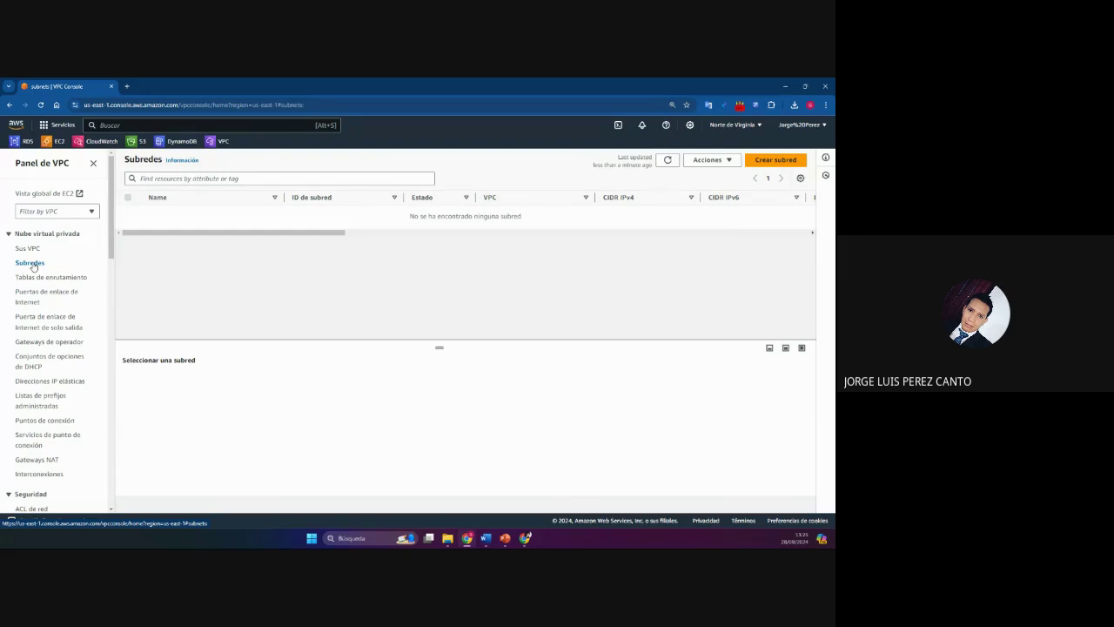
{"action": "left_click", "coordinate": [784, 161]}
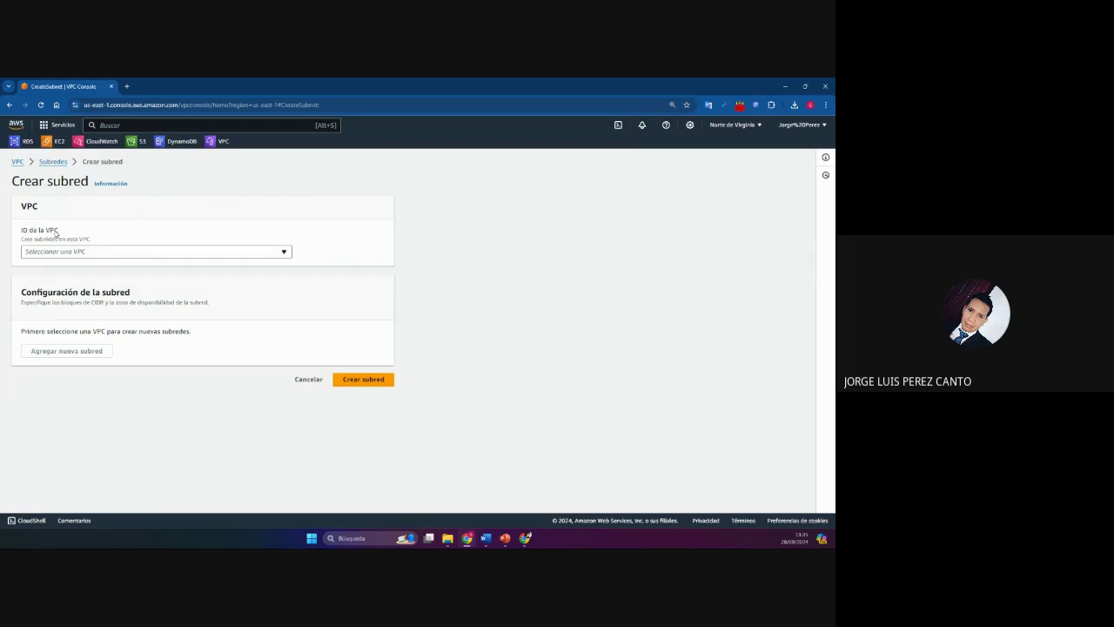
{"action": "left_click", "coordinate": [127, 252]}
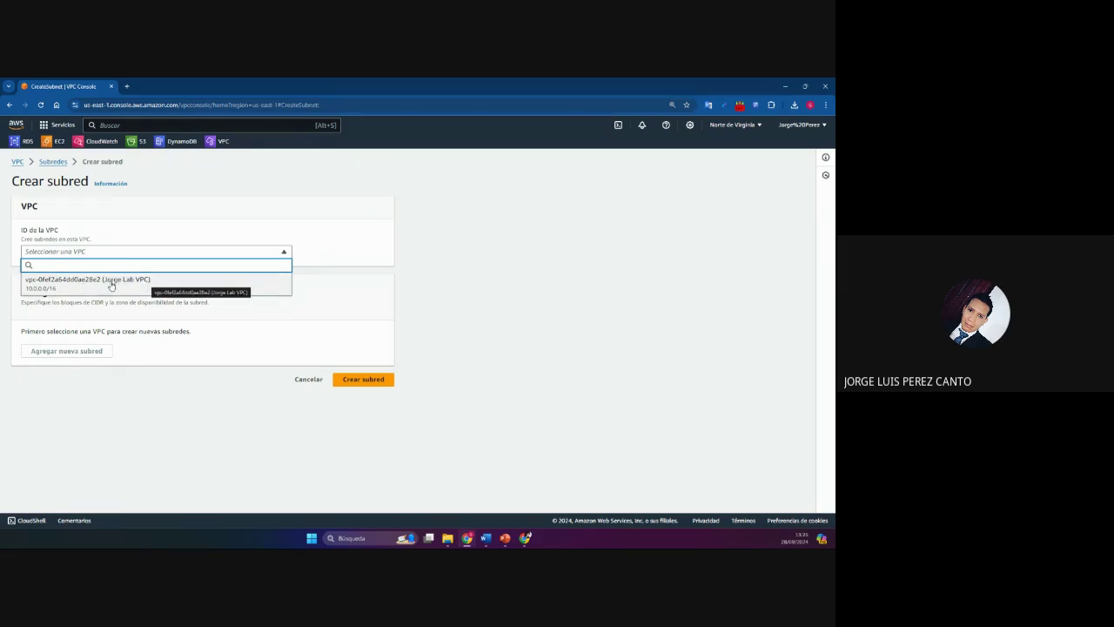
{"action": "left_click", "coordinate": [118, 284]}
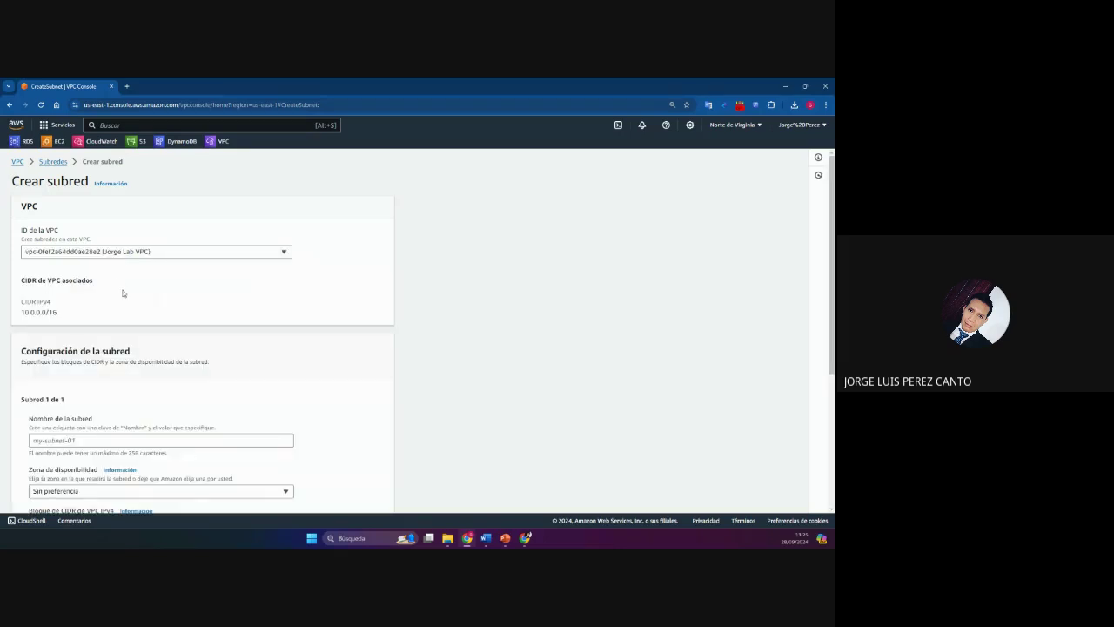
Step: Name the subnet with the owner's first name followed by "Public Subnet" and set its availability zone to us-east-1a
{"action": "scroll", "coordinate": [124, 293], "scroll_direction": "down", "scroll_amount": 3}
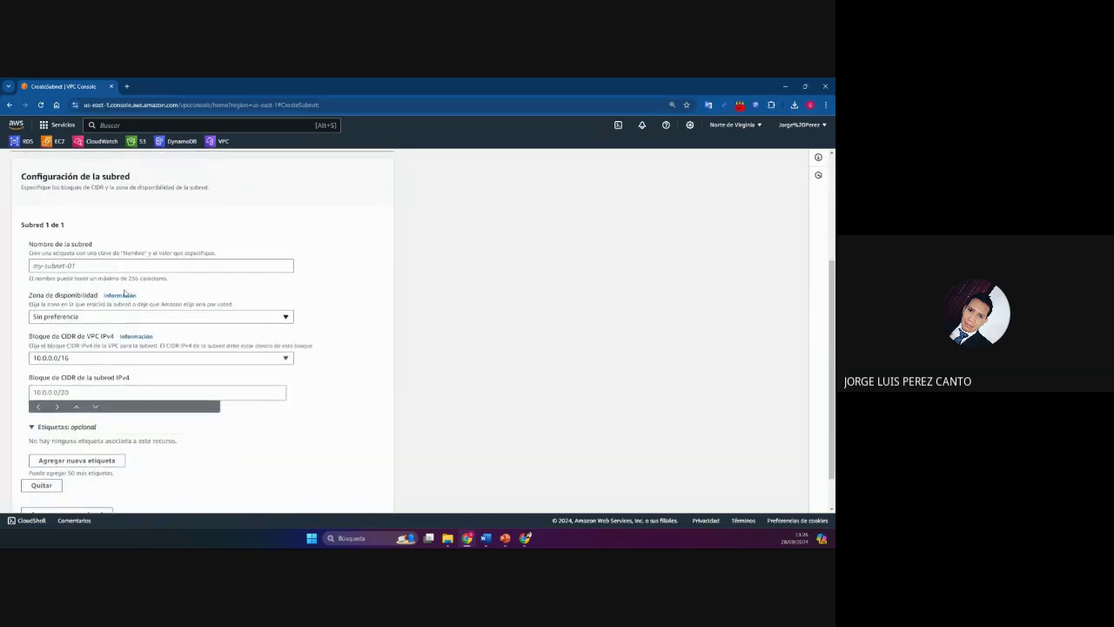
{"action": "left_click", "coordinate": [93, 267]}
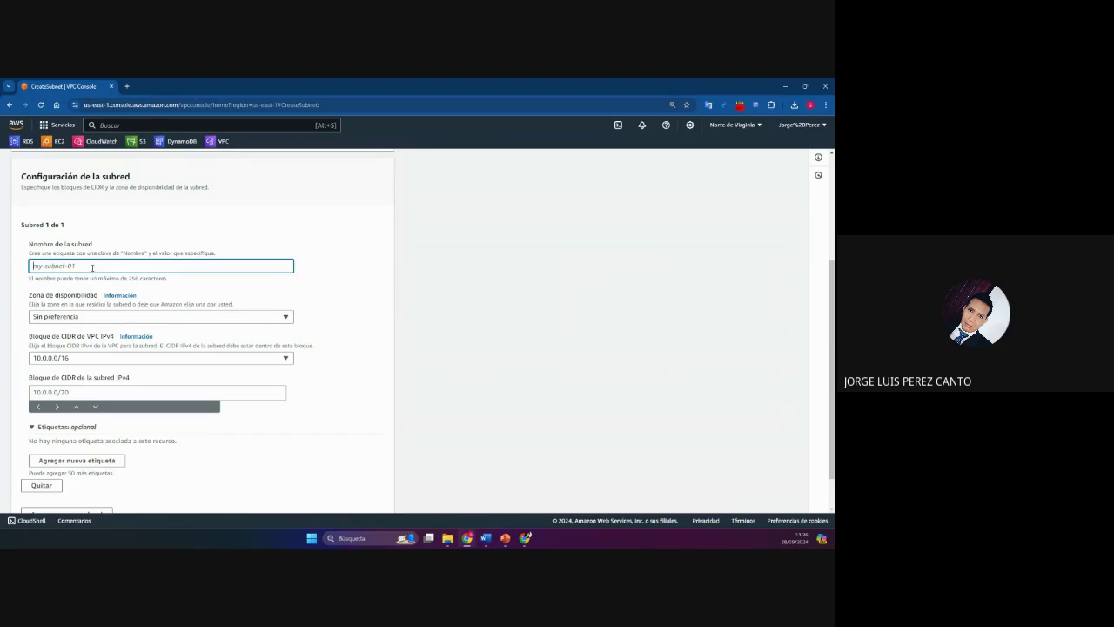
{"action": "type", "text": "Jorge"}
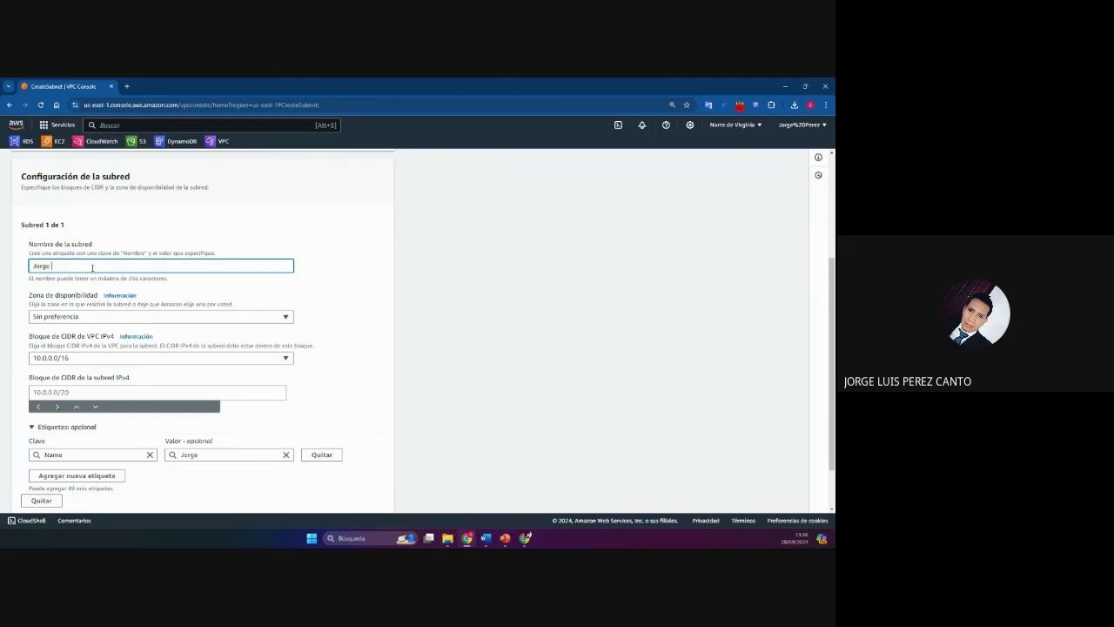
{"action": "type", "text": " Public Subnet"}
{"action": "scroll", "coordinate": [269, 314], "scroll_direction": "down", "scroll_amount": 1}
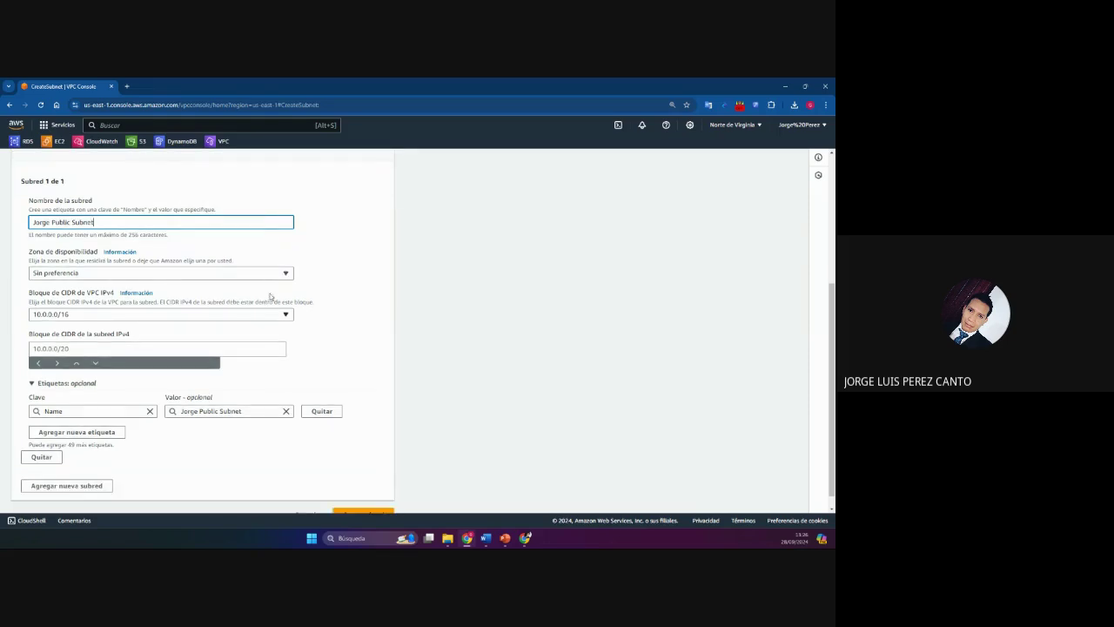
{"action": "left_click", "coordinate": [281, 275]}
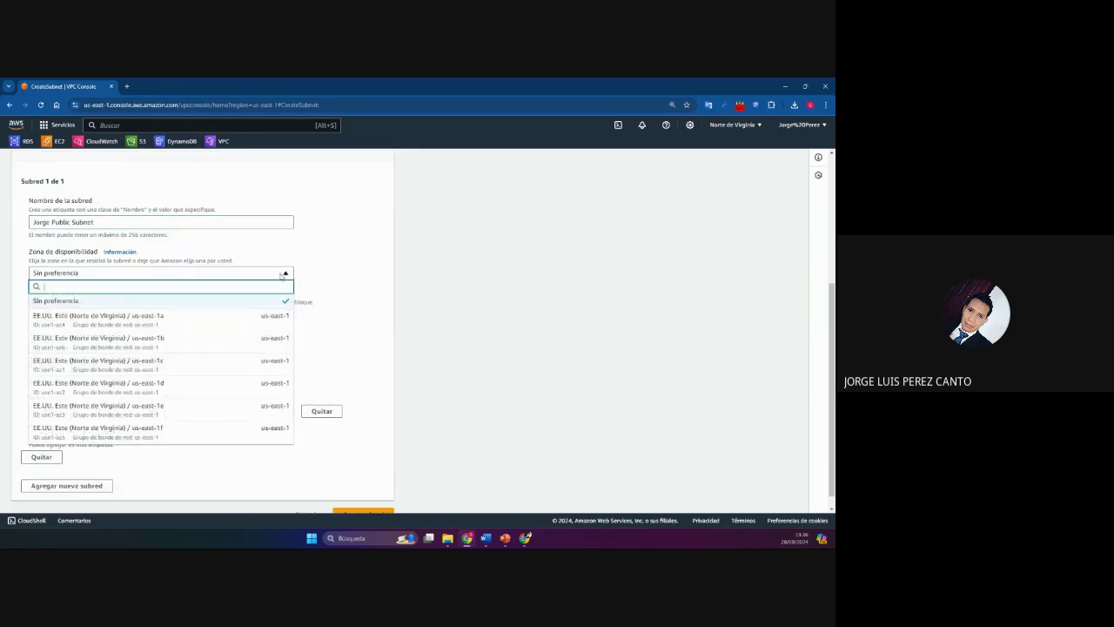
{"action": "left_click", "coordinate": [237, 318]}
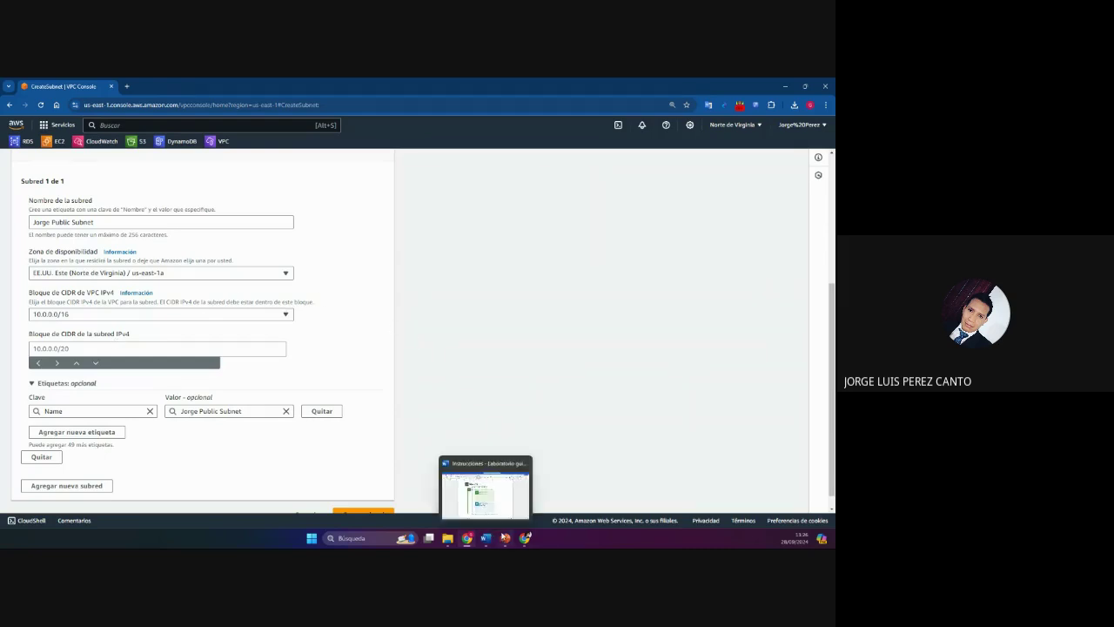
Step: Set the subnet's IPv4 CIDR block to 10.0.0.0/24, matching the public subnet in the Word diagram, and create the subnet
{"action": "left_click", "coordinate": [489, 540]}
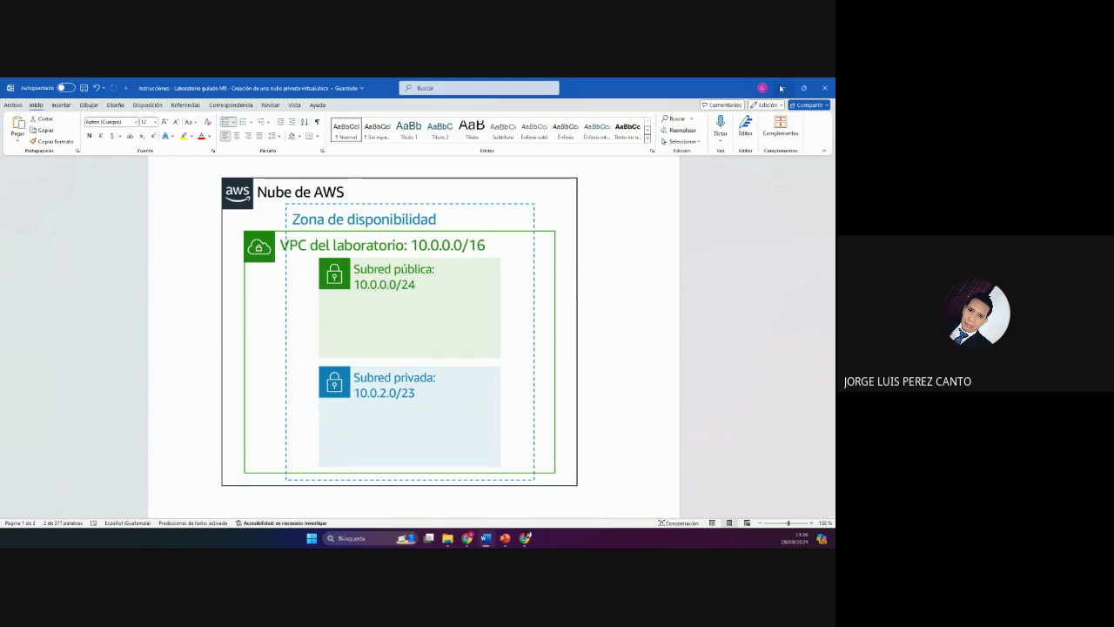
{"action": "key", "text": "alt+Tab"}
{"action": "left_click", "coordinate": [63, 347]}
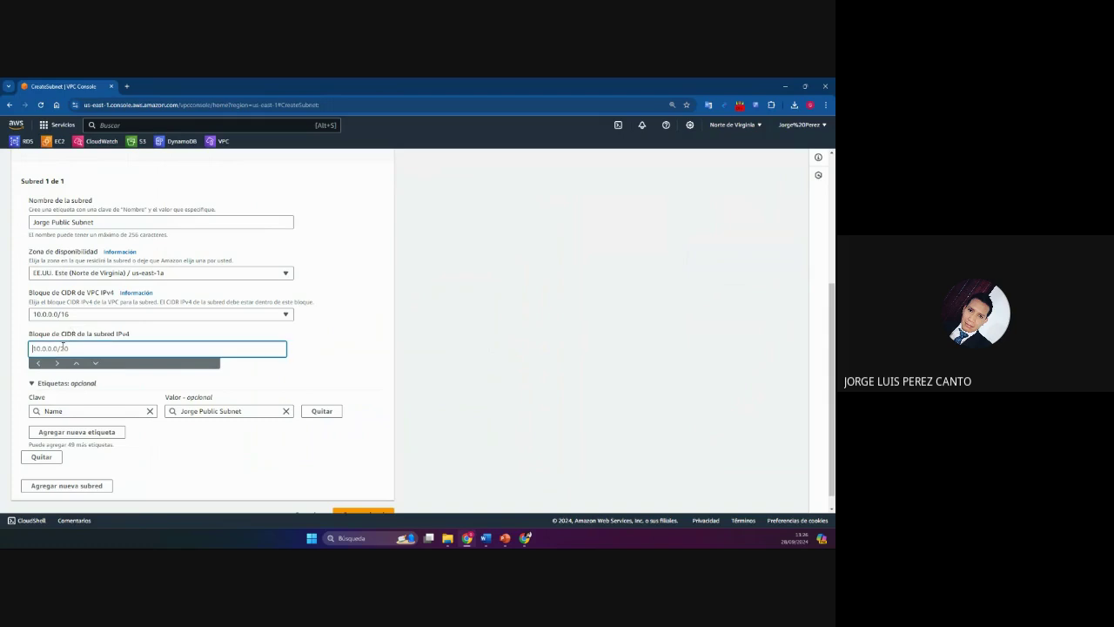
{"action": "type", "text": "10.0.0.0/24"}
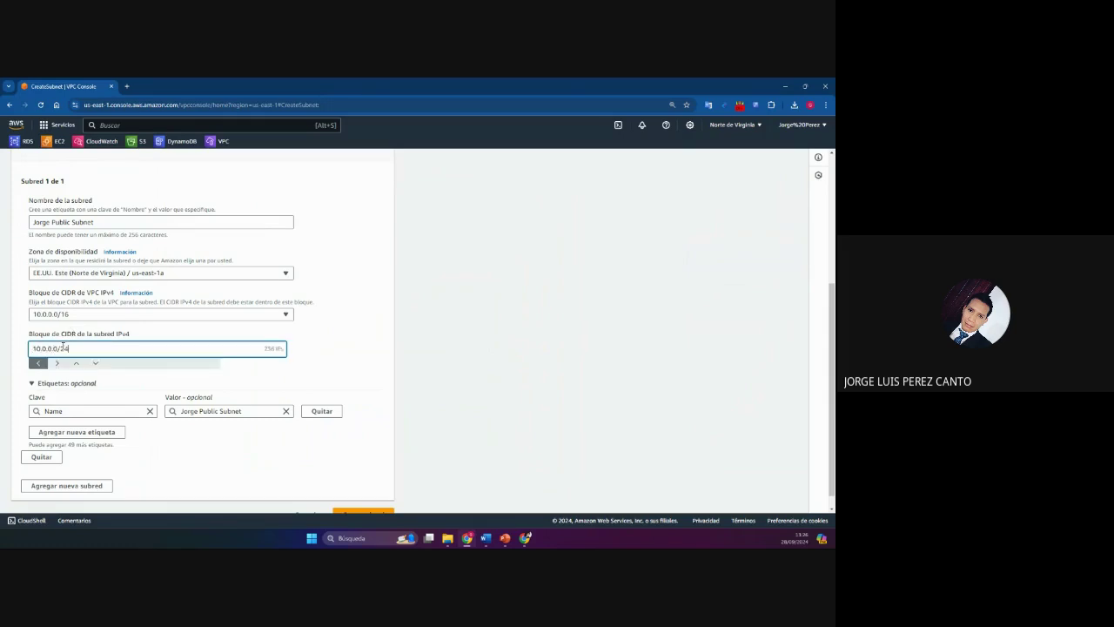
{"action": "left_click", "coordinate": [329, 360]}
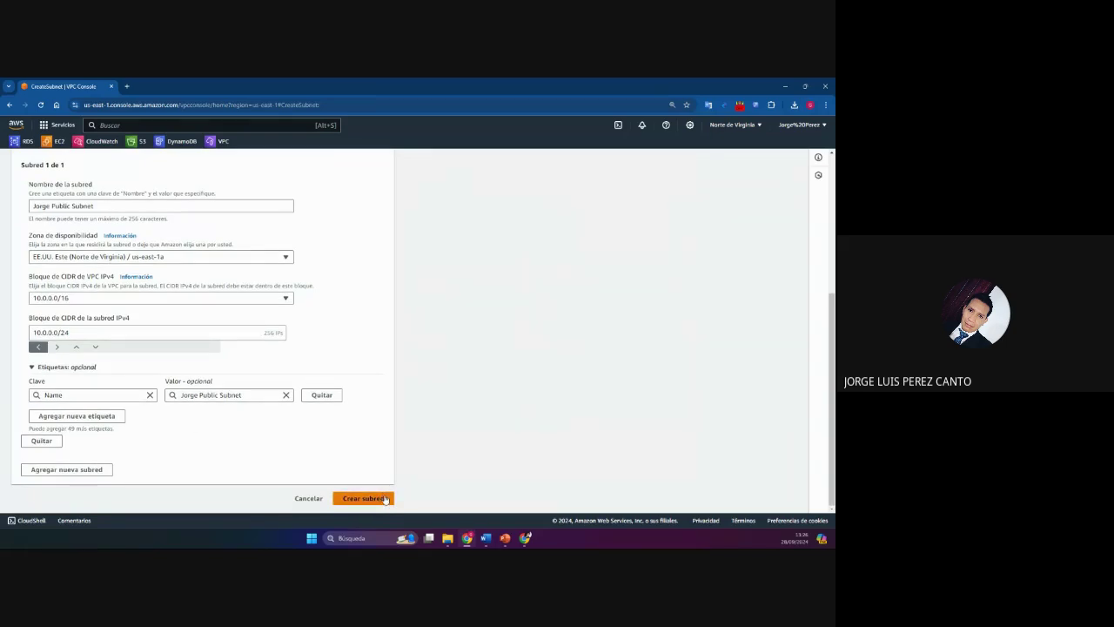
{"action": "left_click", "coordinate": [378, 498]}
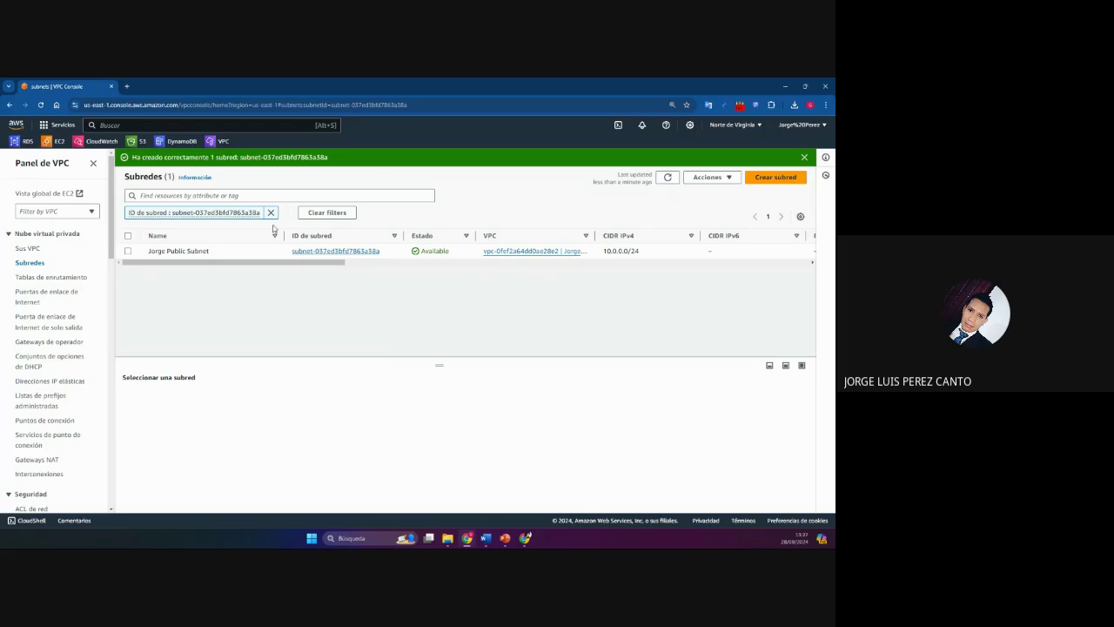
Step: Enable automatic public IPv4 address assignment in the Public Subnet's configuration and save it
{"action": "left_click", "coordinate": [129, 251]}
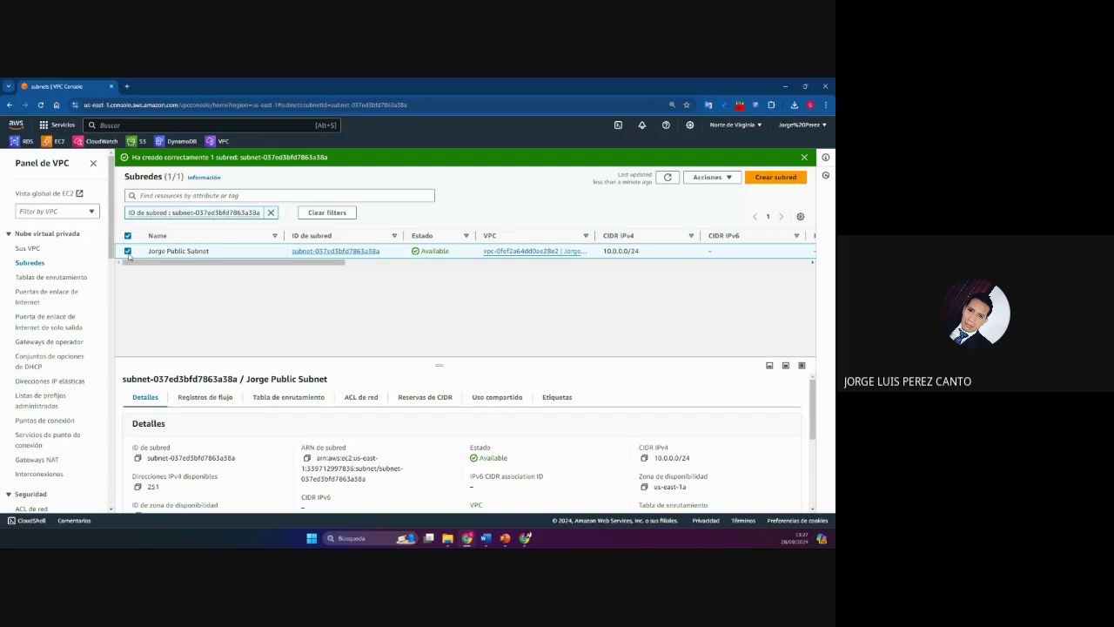
{"action": "left_click", "coordinate": [712, 177]}
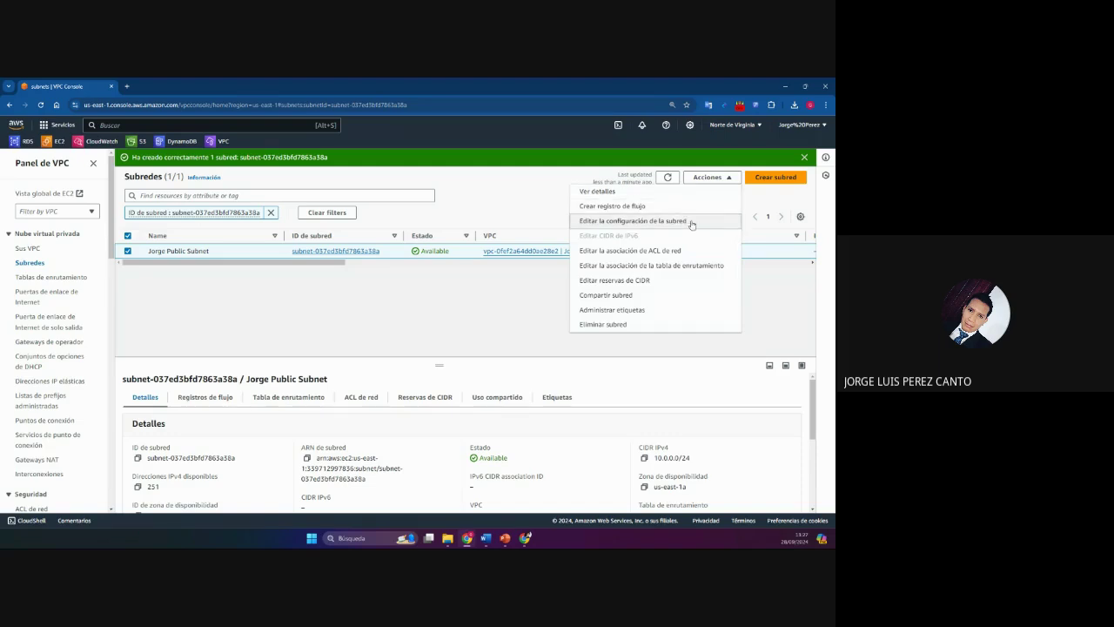
{"action": "left_click", "coordinate": [633, 221]}
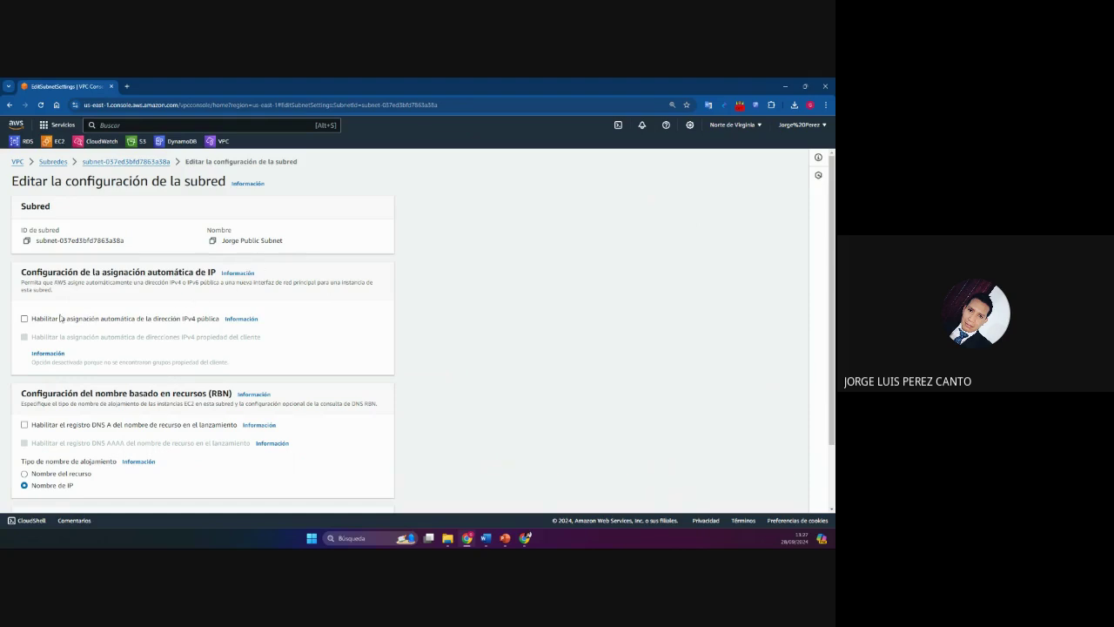
{"action": "left_click", "coordinate": [25, 318]}
{"action": "scroll", "coordinate": [320, 336], "scroll_direction": "down", "scroll_amount": 2}
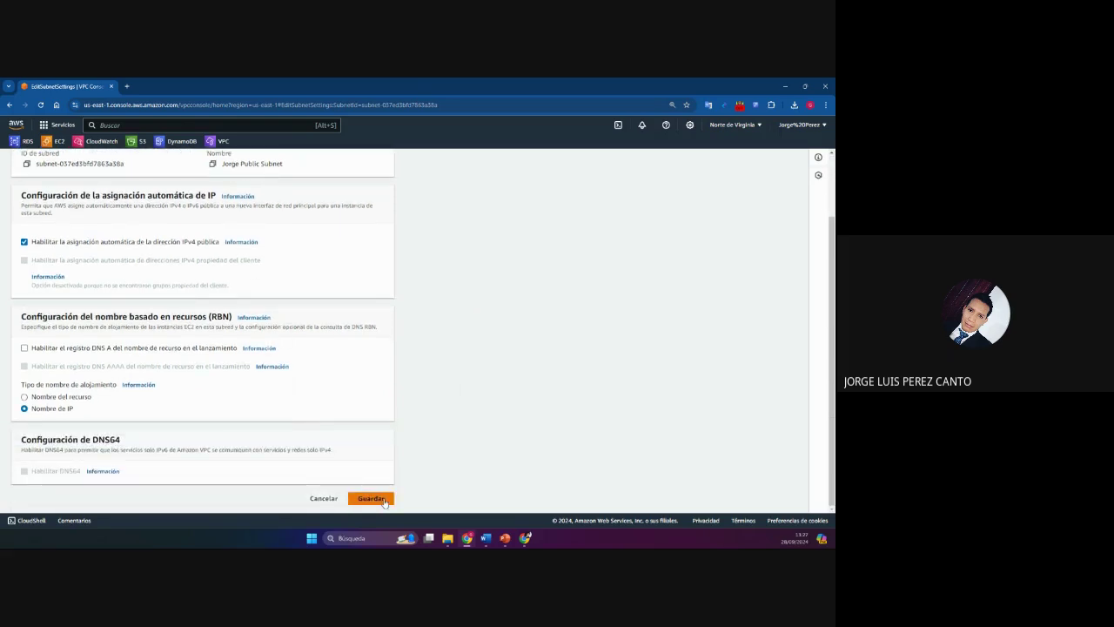
{"action": "left_click", "coordinate": [371, 498]}
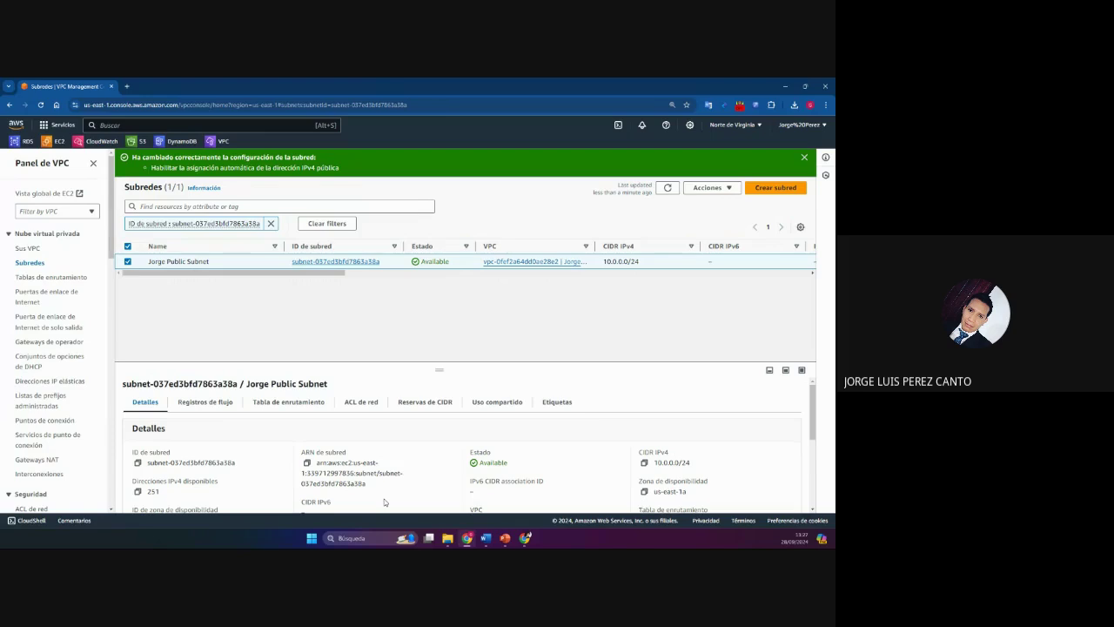
Step: Check the subnet requirements under Tarea 2 in the Word lab instructions and start creating another subnet assigned to the Lab VPC in Chrome
{"action": "left_click", "coordinate": [486, 538]}
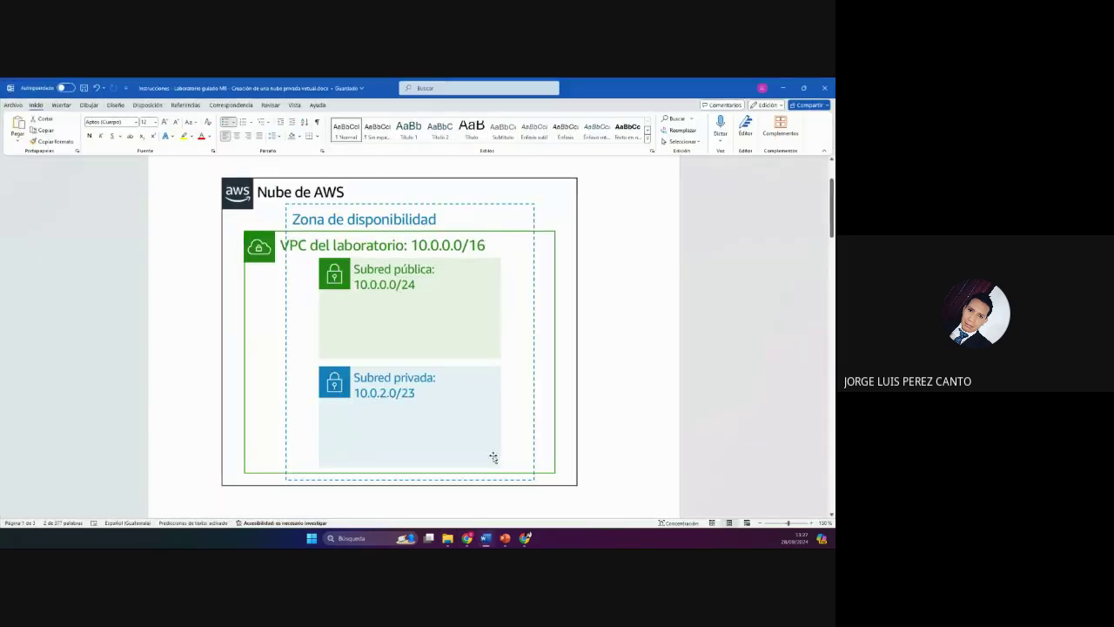
{"action": "scroll", "coordinate": [492, 457], "scroll_direction": "down", "scroll_amount": 10}
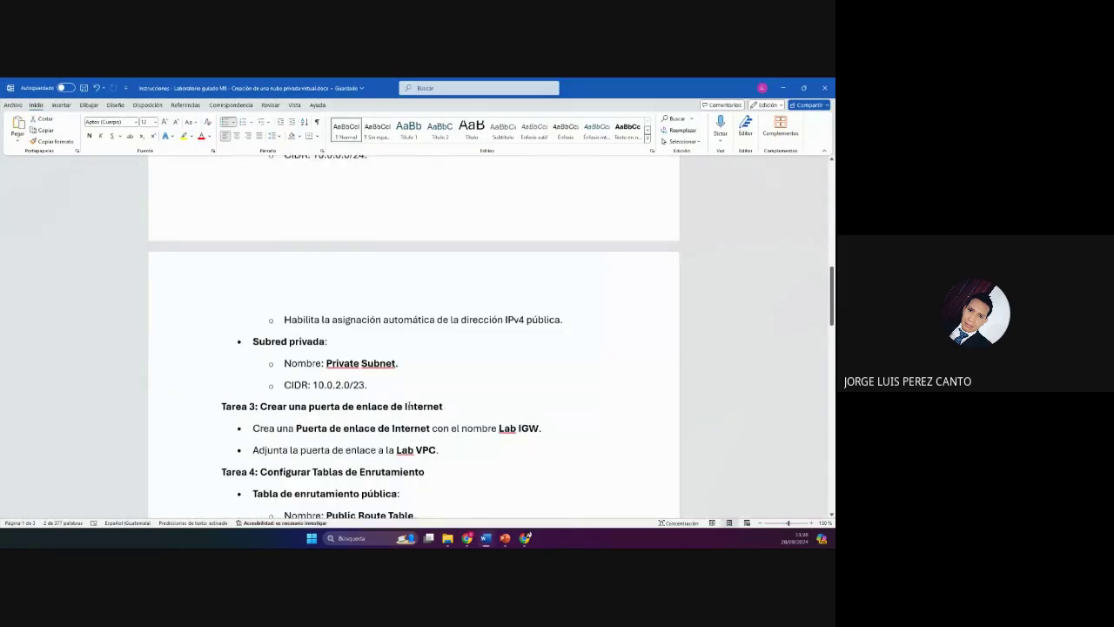
{"action": "triple_click", "coordinate": [569, 312]}
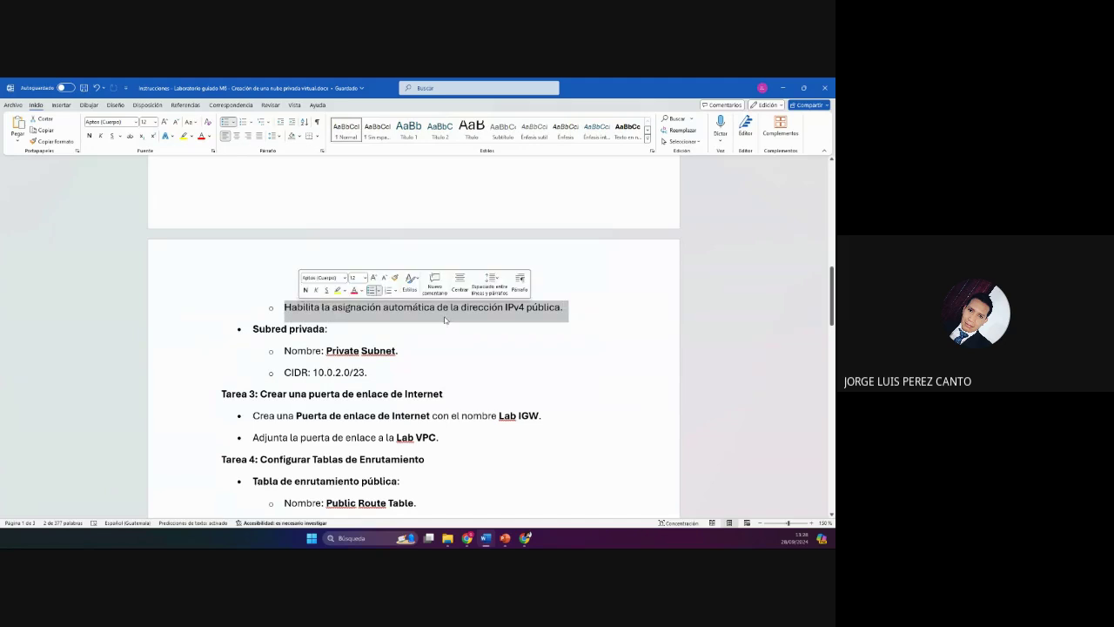
{"action": "scroll", "coordinate": [570, 344], "scroll_direction": "up", "scroll_amount": 2}
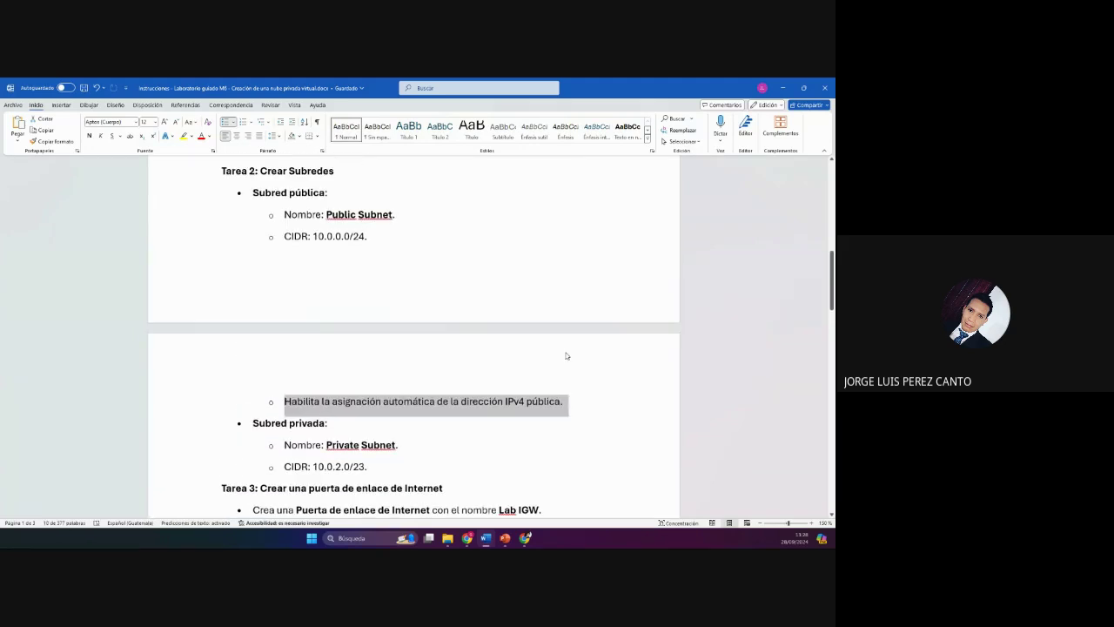
{"action": "key", "text": "alt+Tab"}
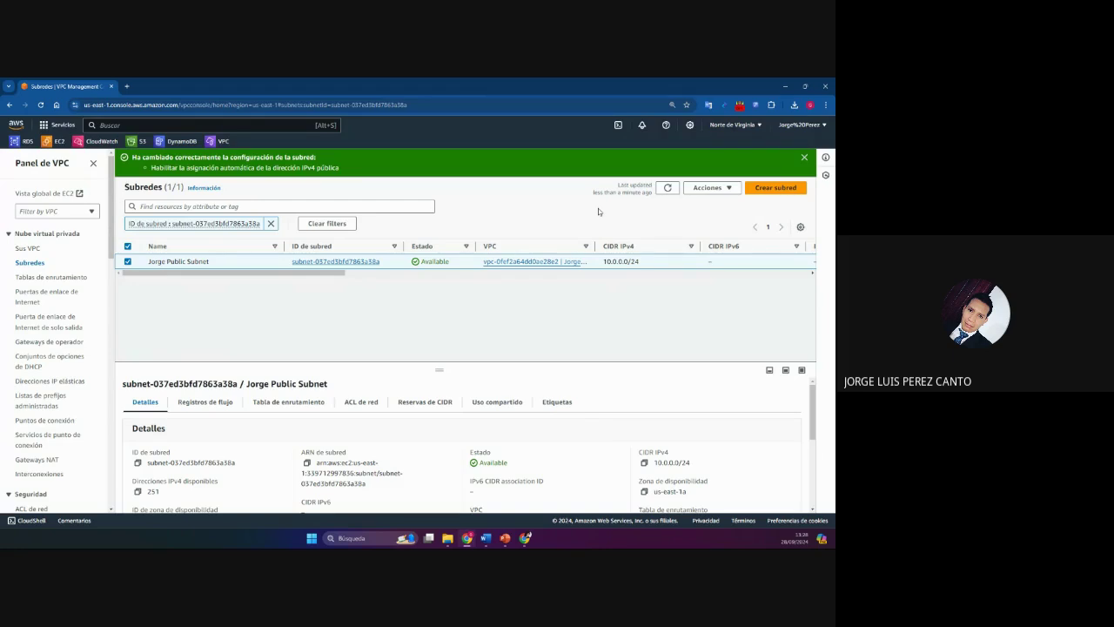
{"action": "left_click", "coordinate": [775, 189]}
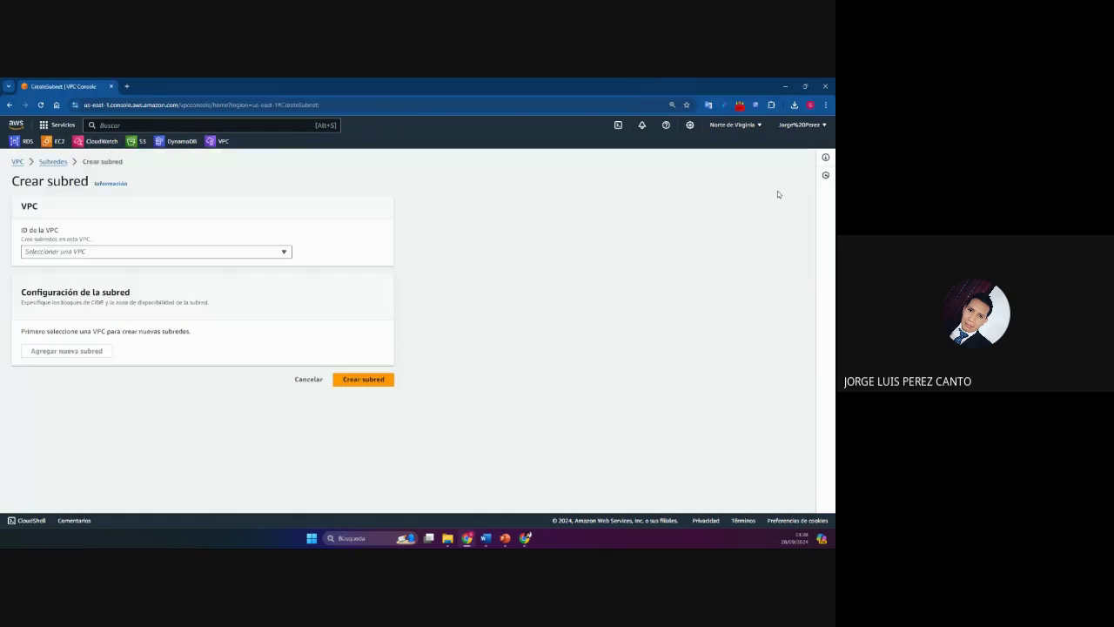
{"action": "left_click", "coordinate": [165, 251]}
{"action": "left_click", "coordinate": [130, 282]}
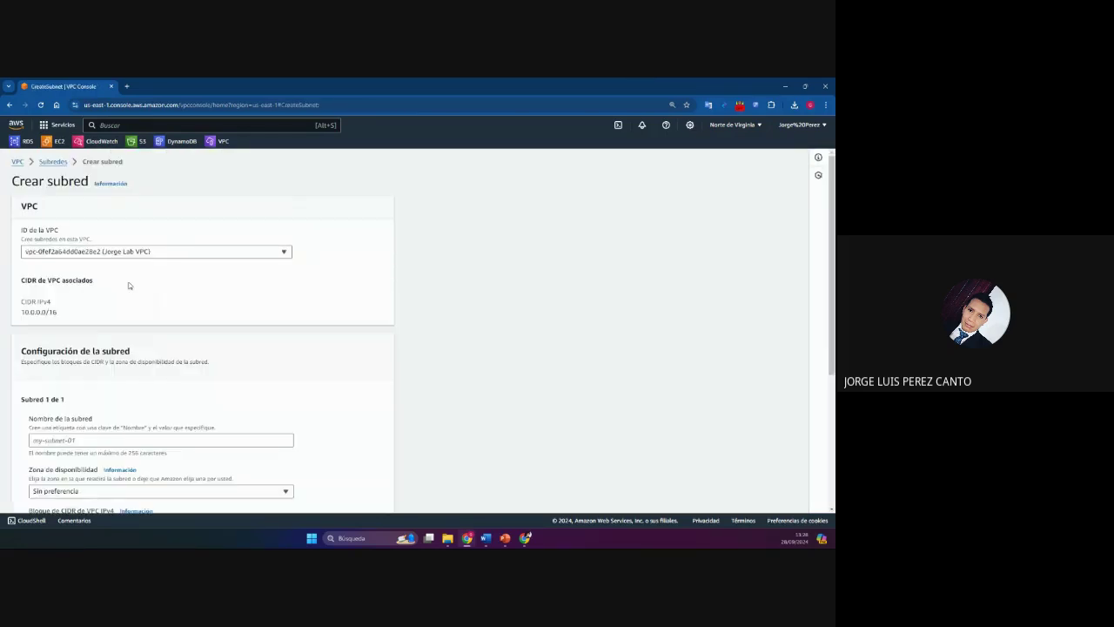
Step: Name the subnet with the owner's first name followed by "Private Subnet" and set its availability zone to us-east-1a
{"action": "scroll", "coordinate": [122, 335], "scroll_direction": "down", "scroll_amount": 2}
{"action": "left_click", "coordinate": [107, 310]}
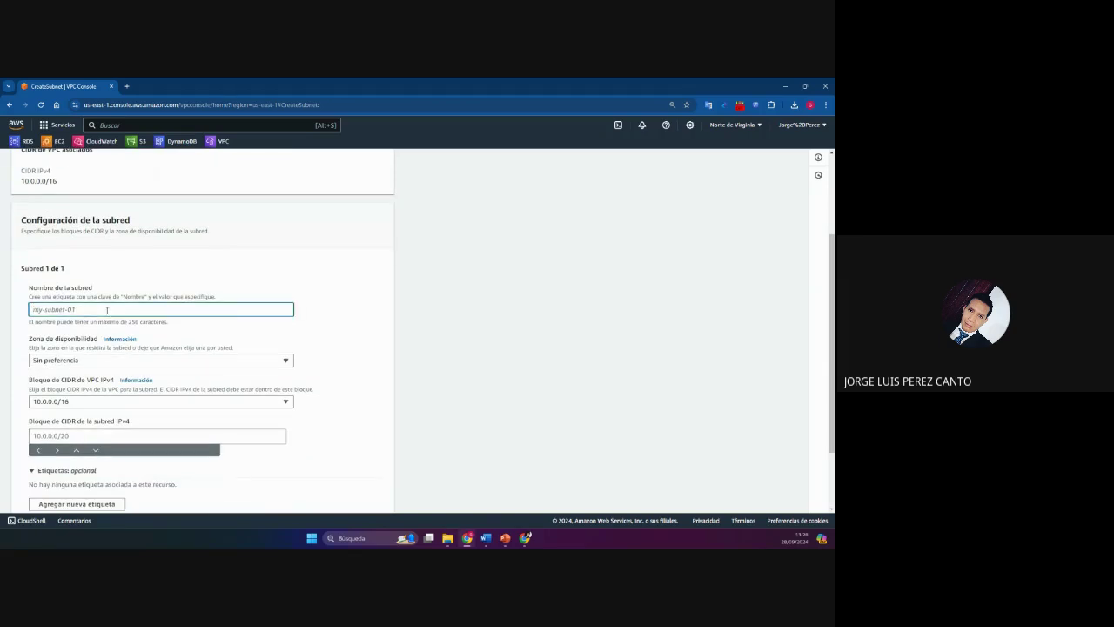
{"action": "type", "text": "Jorge"}
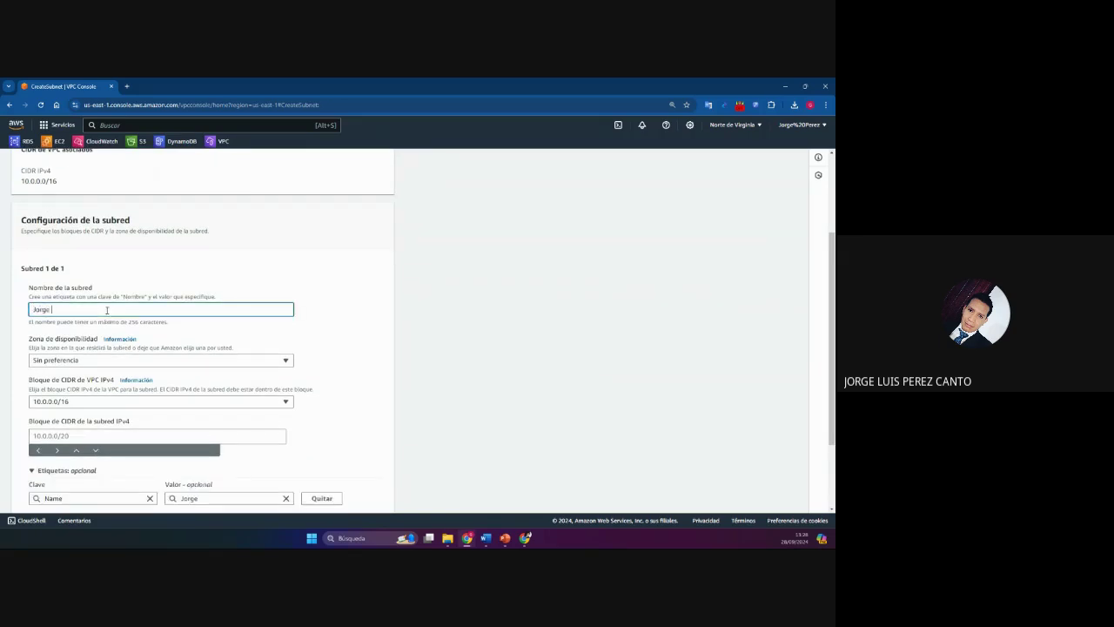
{"action": "type", "text": " Private Subnet"}
{"action": "scroll", "coordinate": [114, 320], "scroll_direction": "down", "scroll_amount": 2}
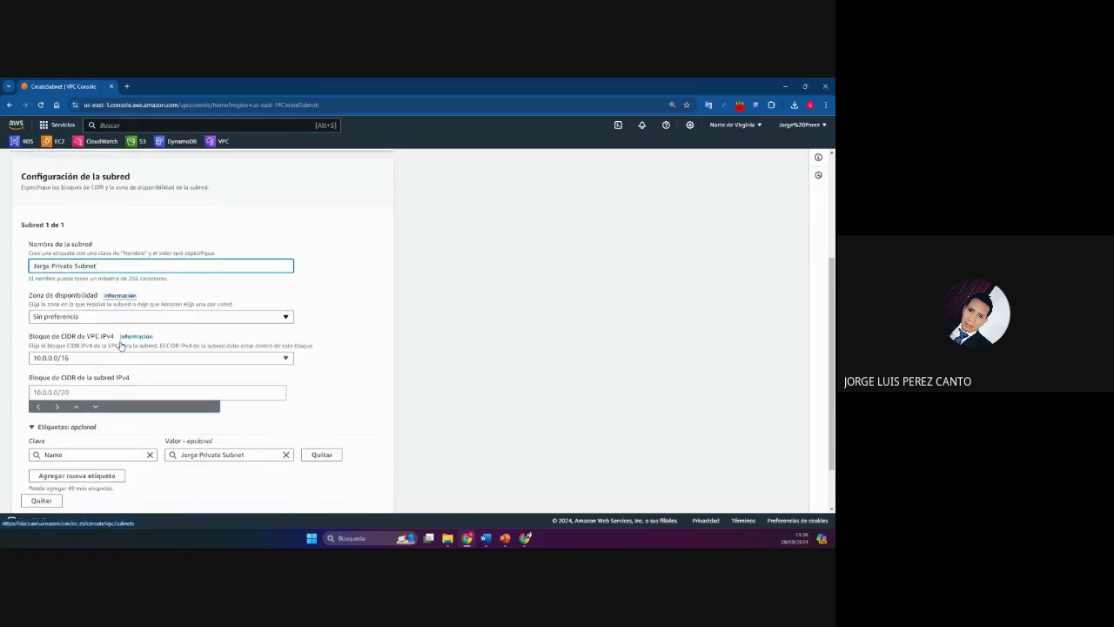
{"action": "left_click", "coordinate": [174, 272]}
{"action": "left_click", "coordinate": [194, 316]}
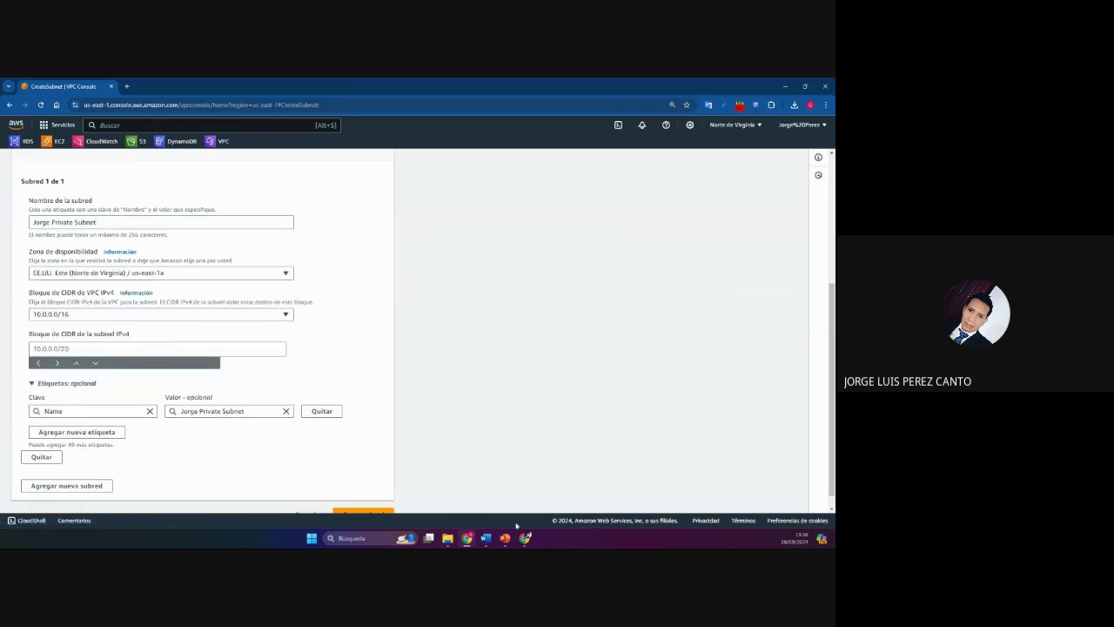
Step: Set the subnet's IPv4 CIDR block to 10.0.2.0/23, matching the private subnet in the Word diagram, and create the subnet
{"action": "left_click", "coordinate": [486, 538]}
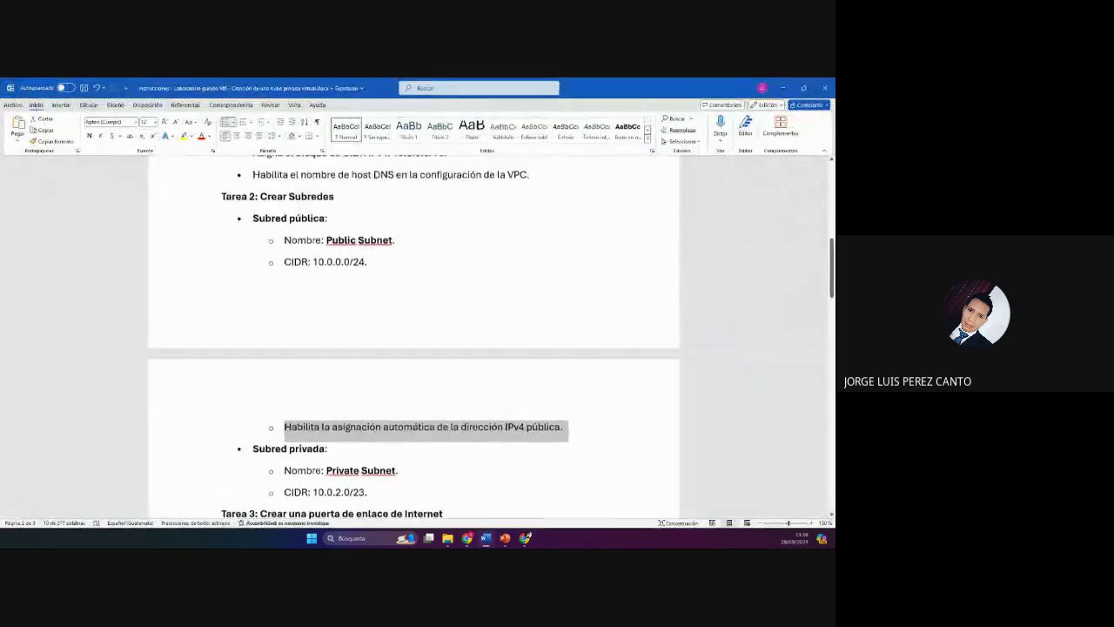
{"action": "scroll", "coordinate": [475, 432], "scroll_direction": "up", "scroll_amount": 10}
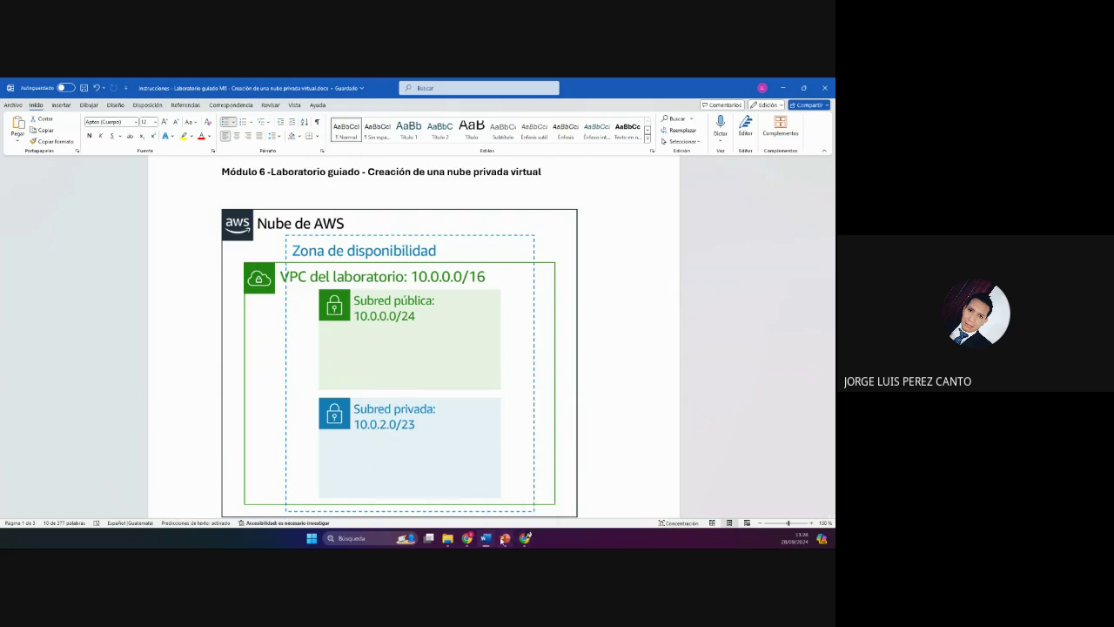
{"action": "left_click", "coordinate": [470, 540]}
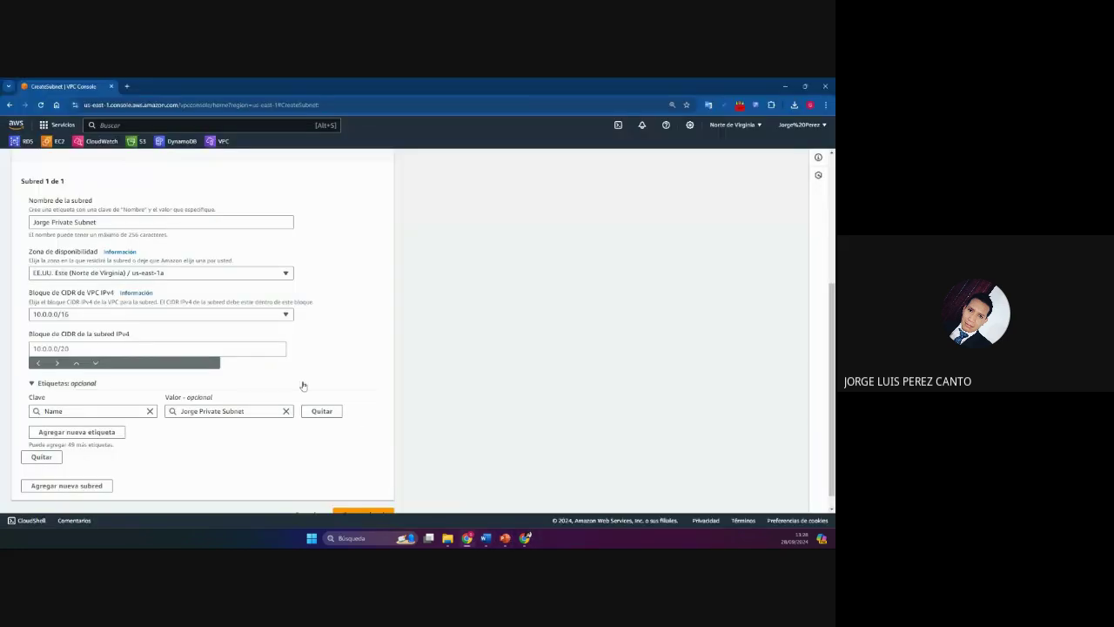
{"action": "left_click", "coordinate": [89, 348]}
{"action": "type", "text": "10"}
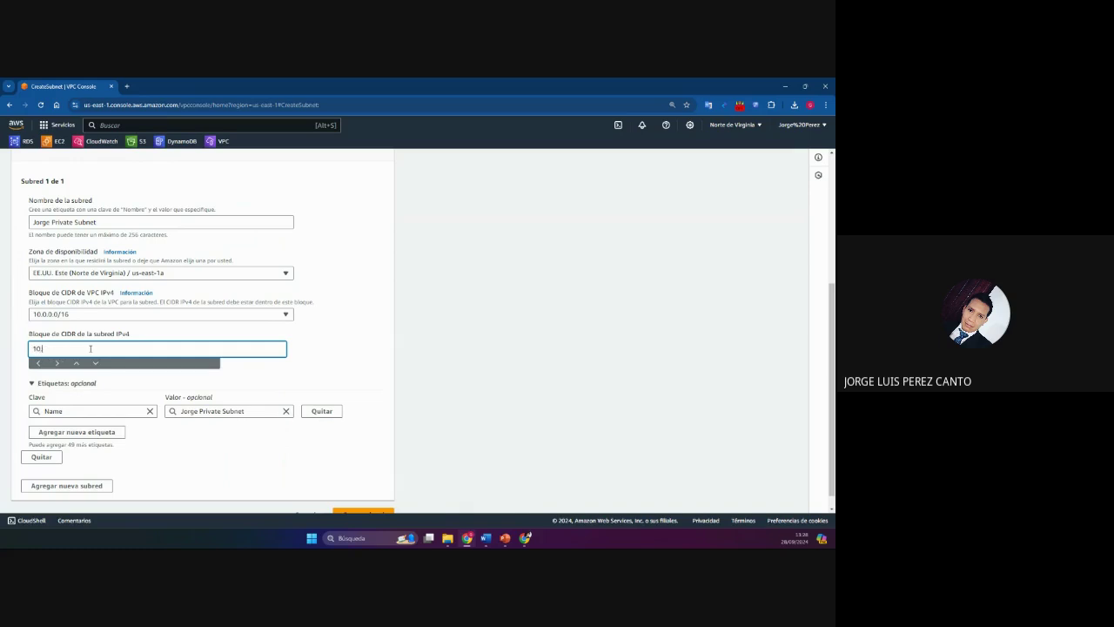
{"action": "type", "text": ".0.2.0/23"}
{"action": "left_click", "coordinate": [333, 362]}
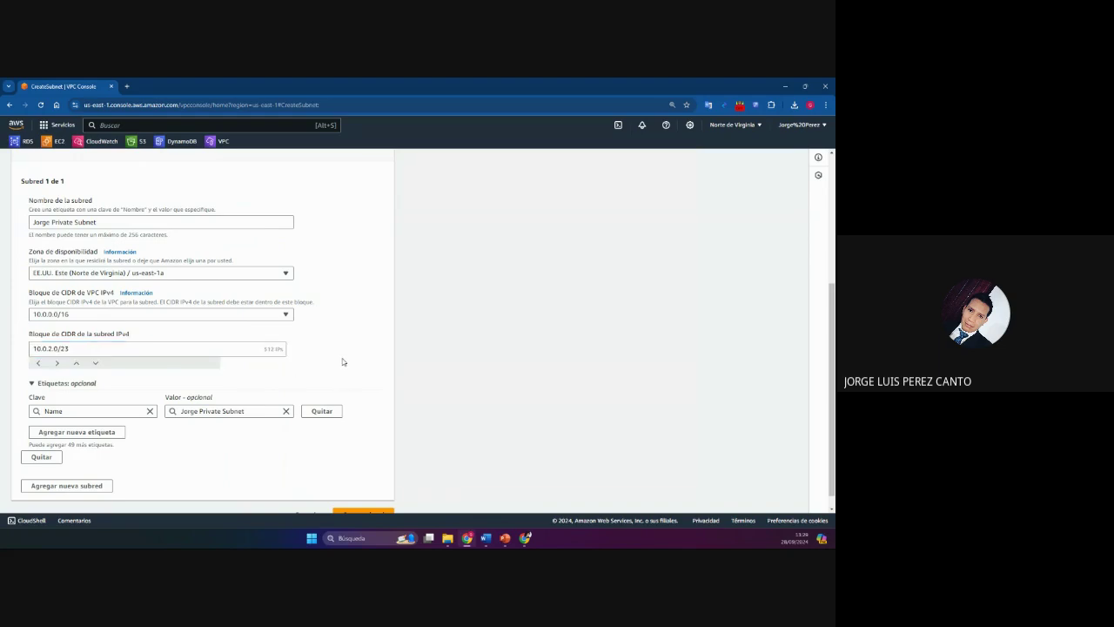
{"action": "scroll", "coordinate": [343, 362], "scroll_direction": "down", "scroll_amount": 1}
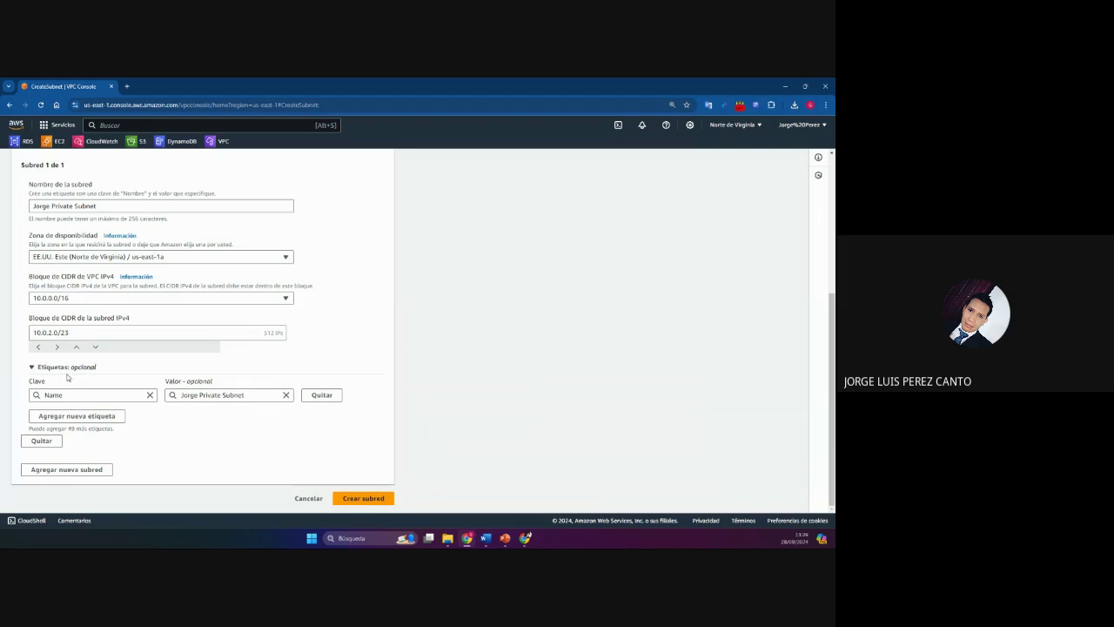
{"action": "left_click", "coordinate": [363, 498]}
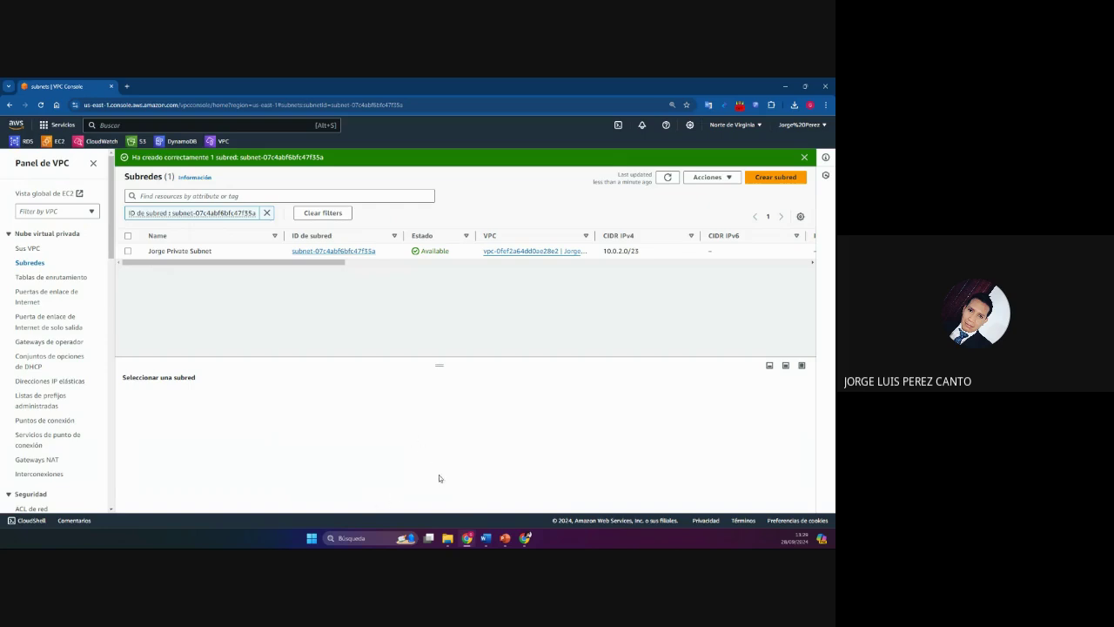
Step: Review the internet gateway instructions in Tarea 3 and the route table instructions in Tarea 4 of the Word lab document
{"action": "left_click", "coordinate": [486, 537]}
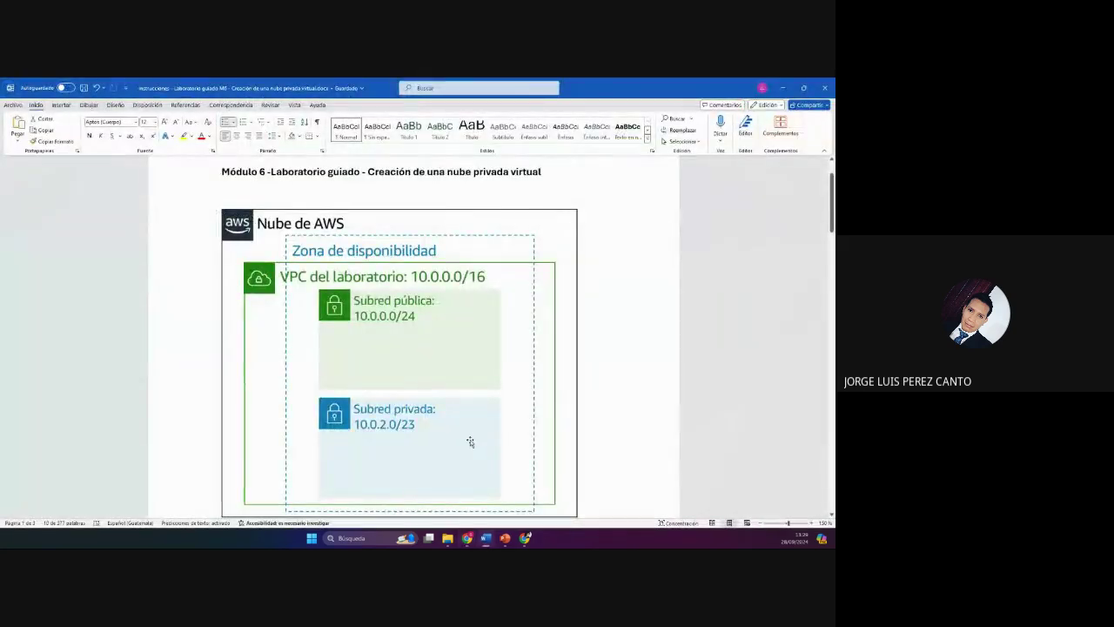
{"action": "scroll", "coordinate": [443, 474], "scroll_direction": "down", "scroll_amount": 10}
{"action": "scroll", "coordinate": [443, 474], "scroll_direction": "down", "scroll_amount": 10}
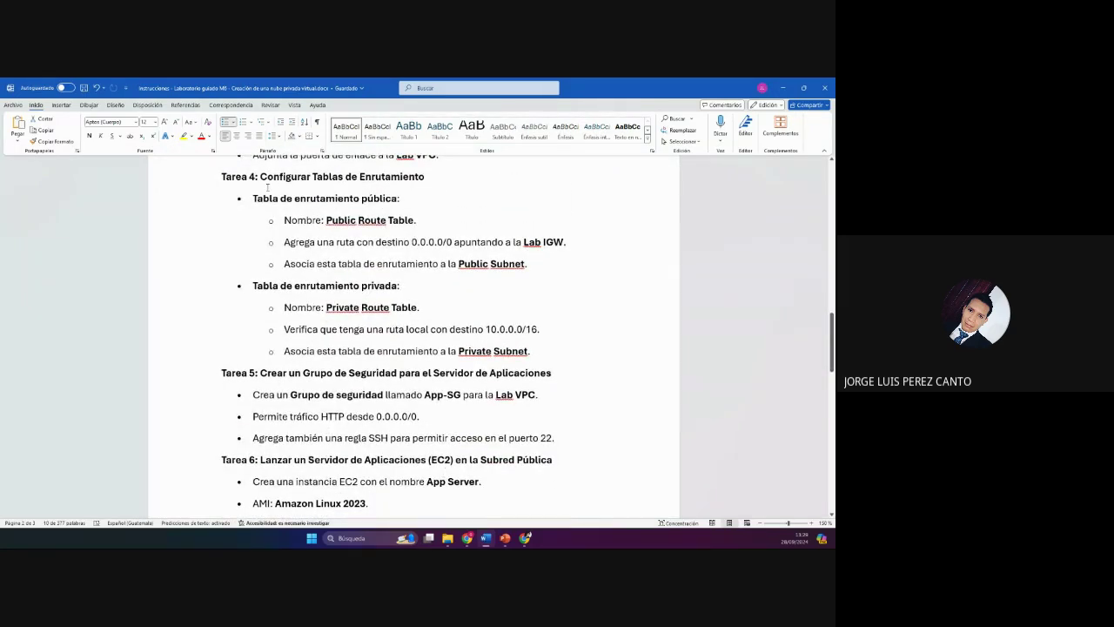
{"action": "double_click", "coordinate": [380, 198]}
{"action": "double_click", "coordinate": [379, 287]}
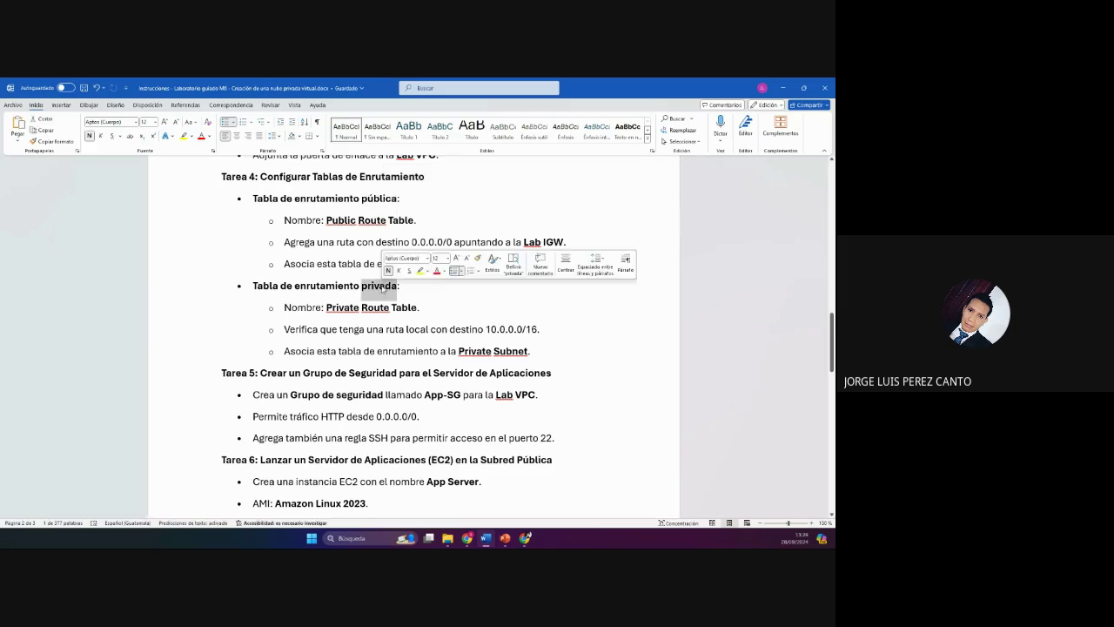
{"action": "left_click", "coordinate": [474, 324]}
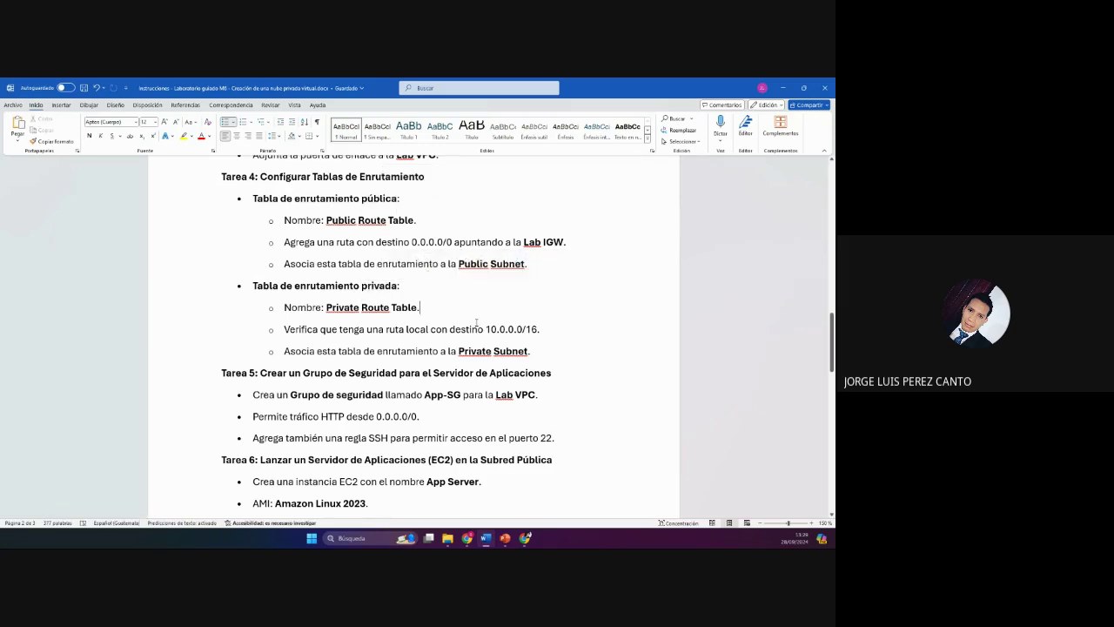
{"action": "scroll", "coordinate": [476, 323], "scroll_direction": "up", "scroll_amount": 3}
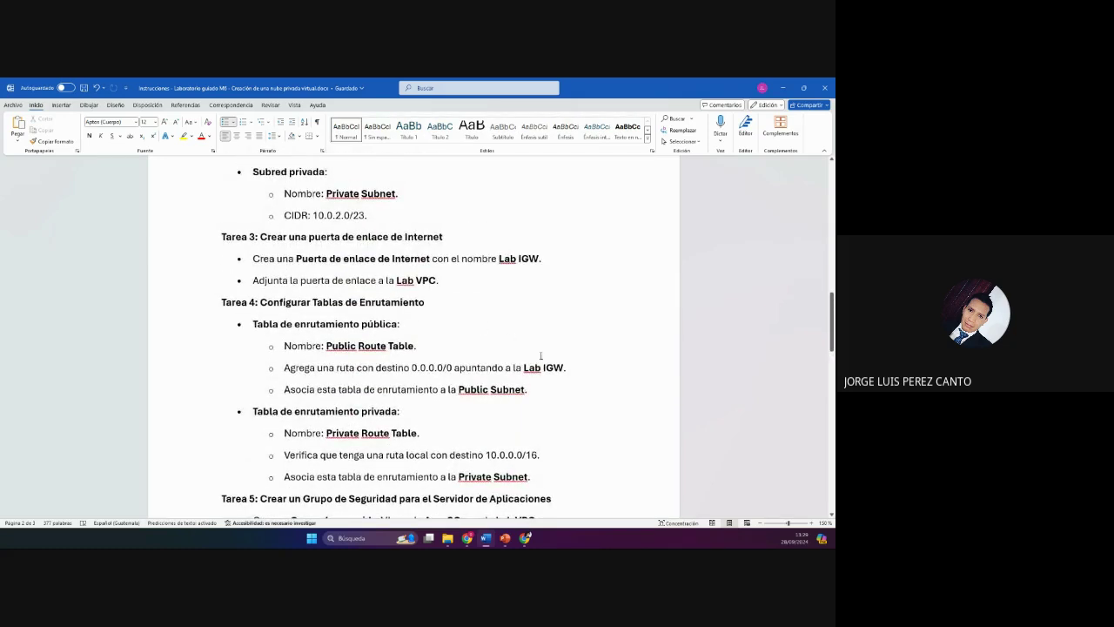
{"action": "left_click_drag", "start_coordinate": [571, 368], "coordinate": [523, 368]}
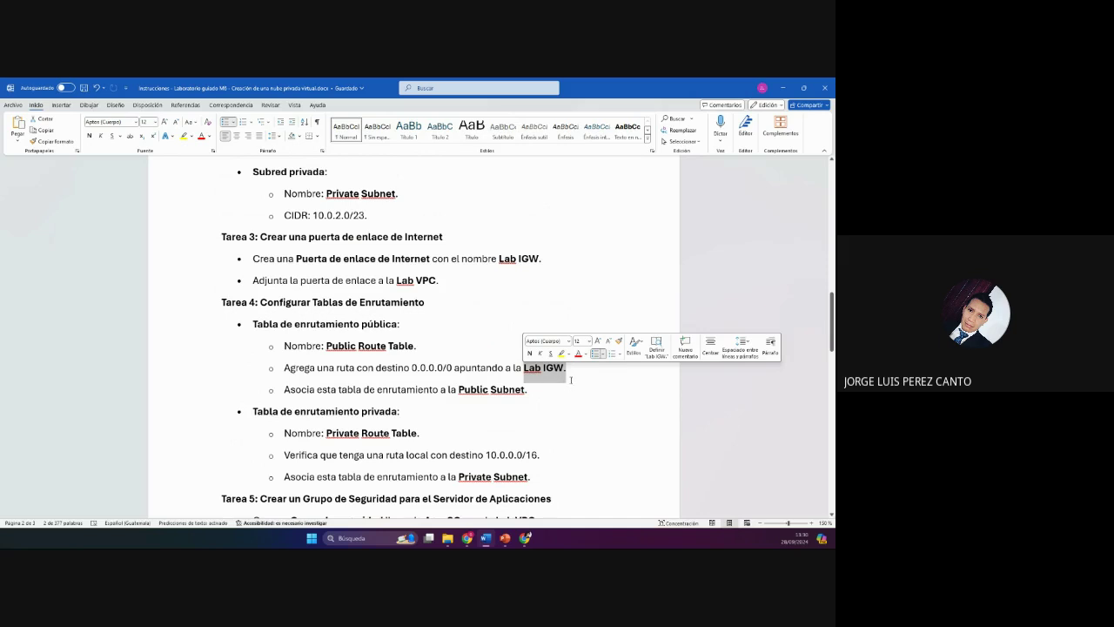
{"action": "left_click", "coordinate": [571, 380]}
{"action": "left_click_drag", "start_coordinate": [446, 280], "coordinate": [222, 237]}
{"action": "scroll", "coordinate": [452, 305], "scroll_direction": "up", "scroll_amount": 2}
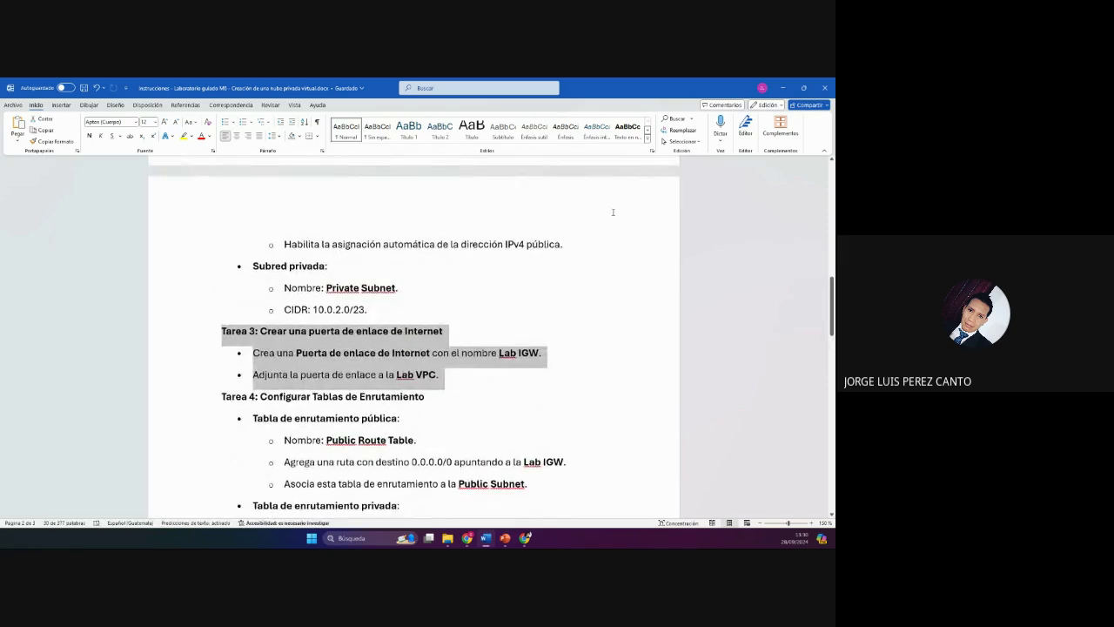
Step: Back in the AWS console, create an internet gateway named with the owner's first name followed by "Lab IGW"
{"action": "left_click", "coordinate": [782, 88]}
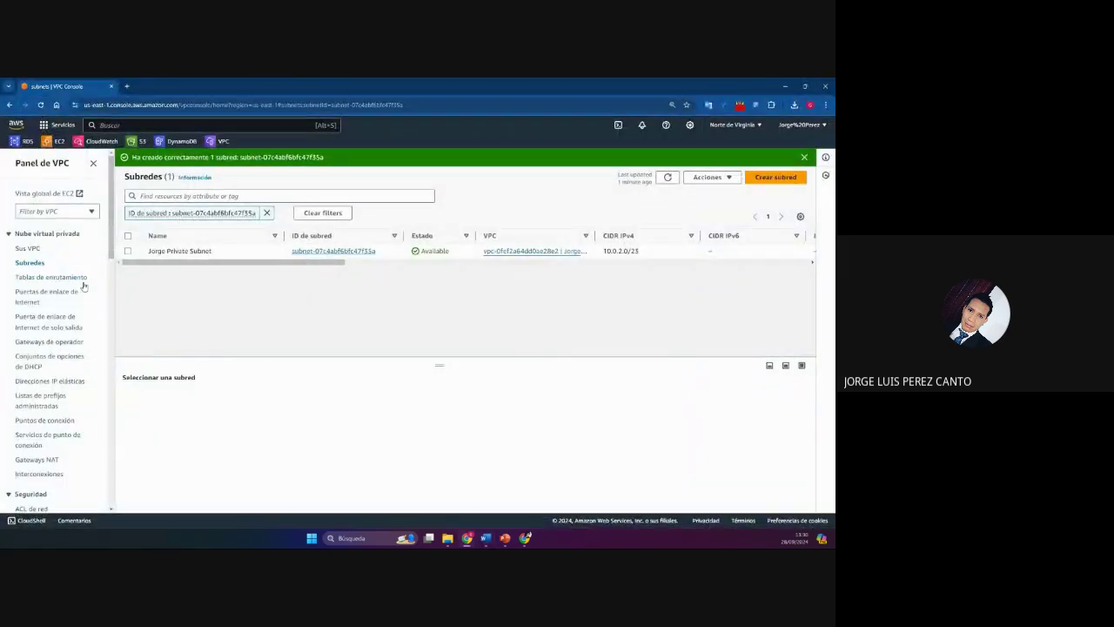
{"action": "left_click", "coordinate": [57, 298]}
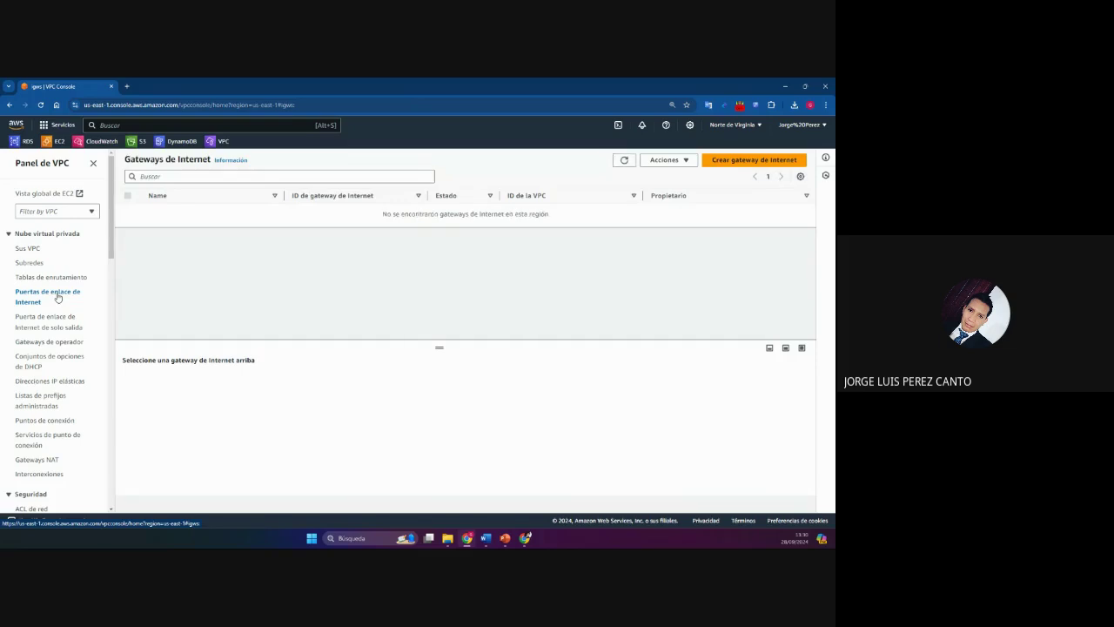
{"action": "left_click", "coordinate": [798, 161]}
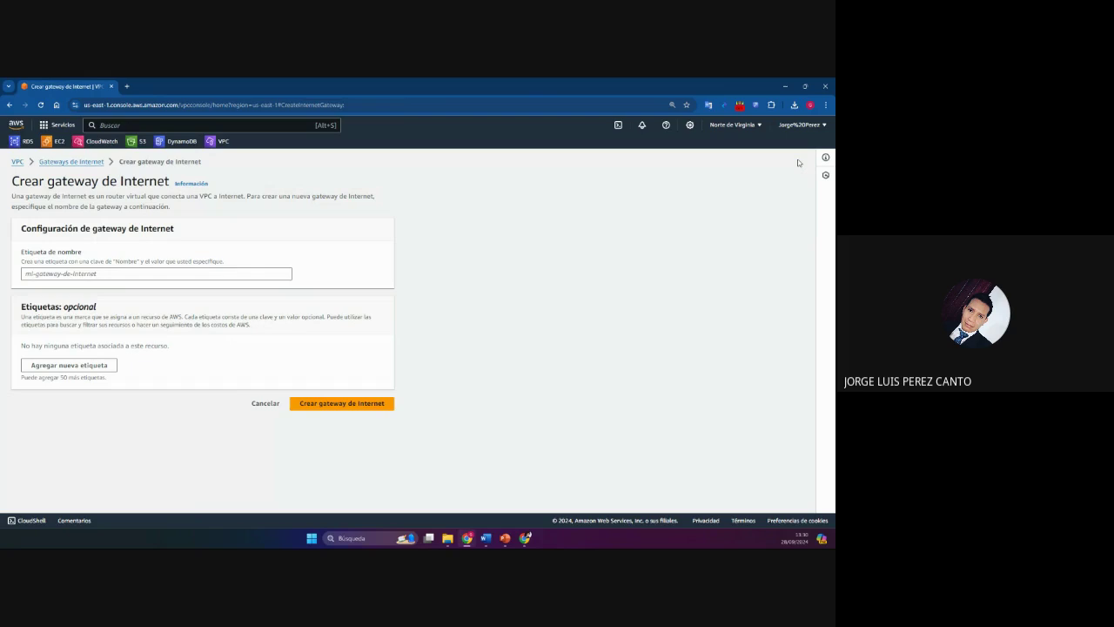
{"action": "left_click", "coordinate": [123, 272]}
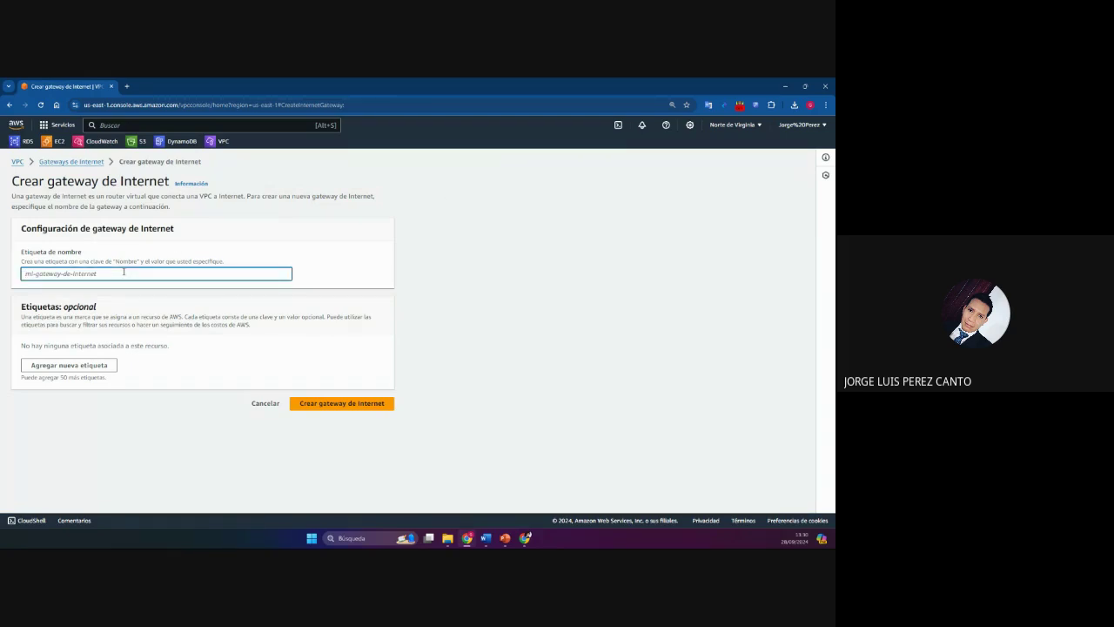
{"action": "type", "text": "Jorge"}
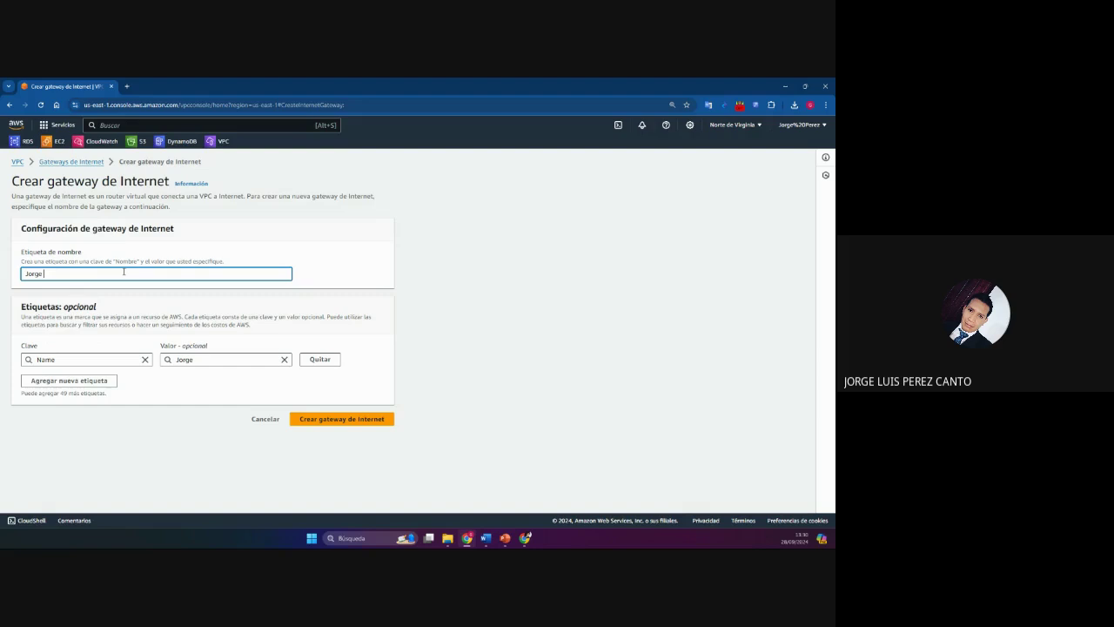
{"action": "type", "text": " Lab IGW"}
{"action": "left_click", "coordinate": [388, 421]}
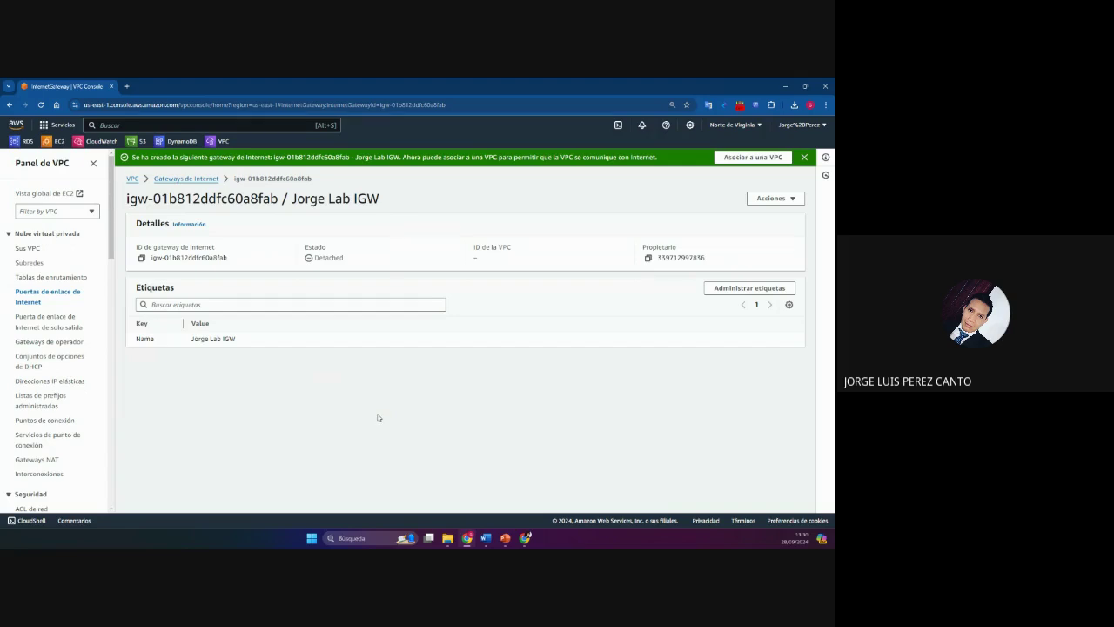
Step: Attach the new internet gateway to the lab VPC
{"action": "left_click", "coordinate": [775, 199]}
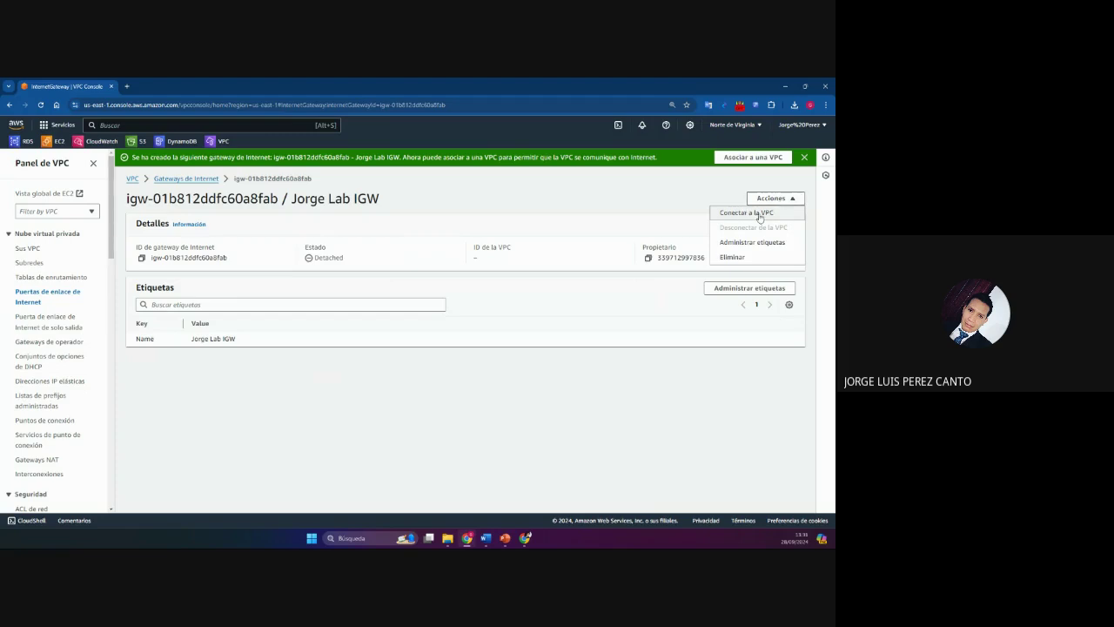
{"action": "left_click", "coordinate": [596, 228]}
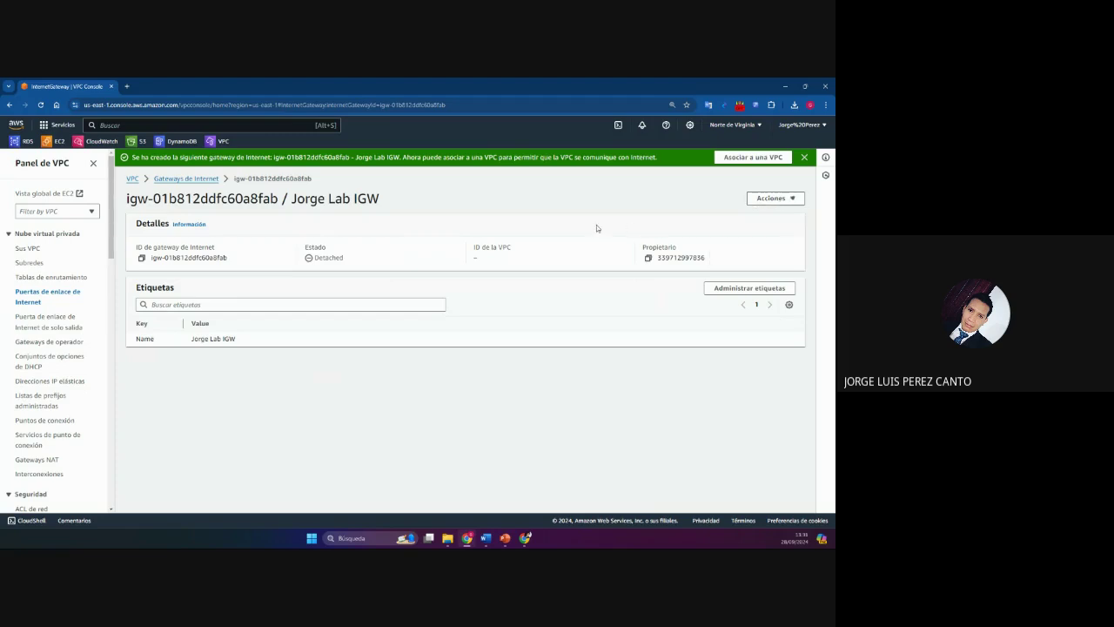
{"action": "left_click", "coordinate": [777, 200]}
{"action": "left_click", "coordinate": [770, 215]}
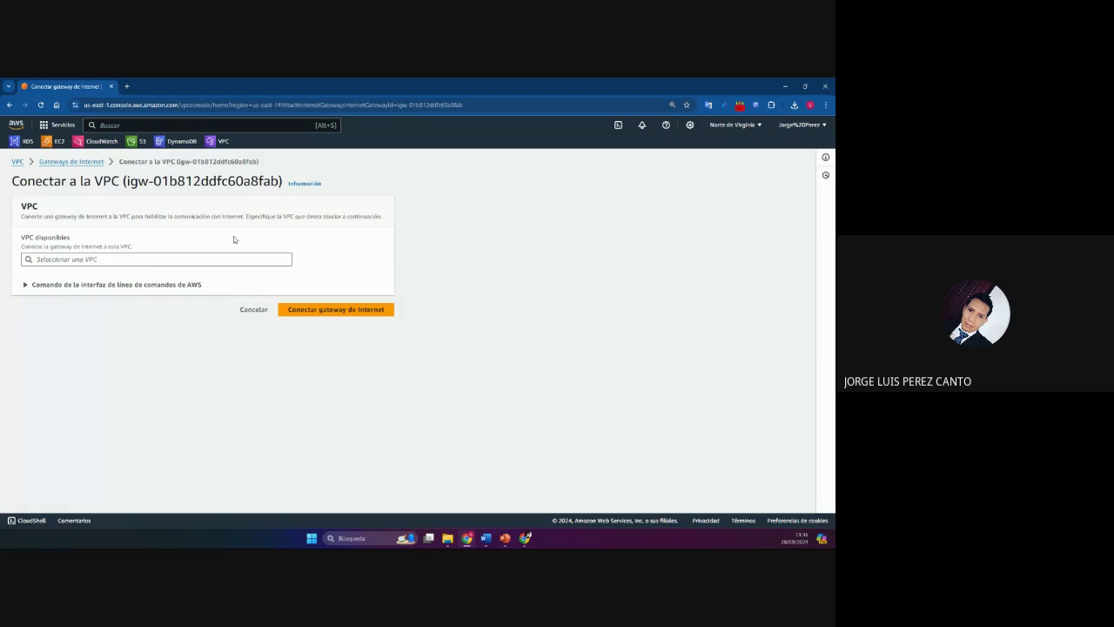
{"action": "left_click", "coordinate": [130, 259]}
{"action": "left_click", "coordinate": [130, 271]}
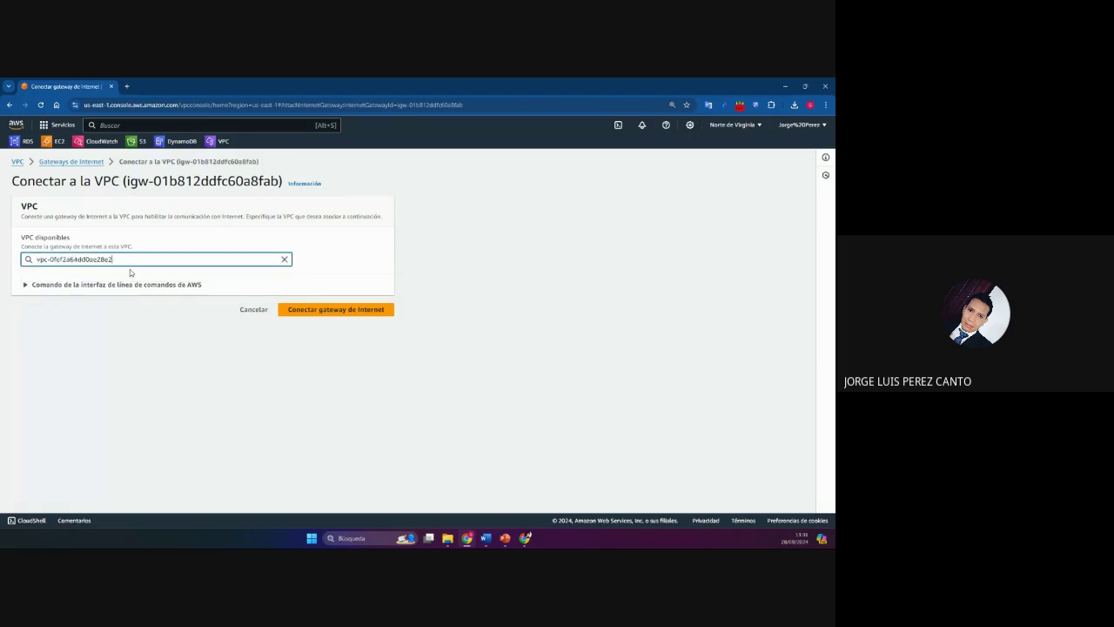
{"action": "left_click", "coordinate": [387, 314]}
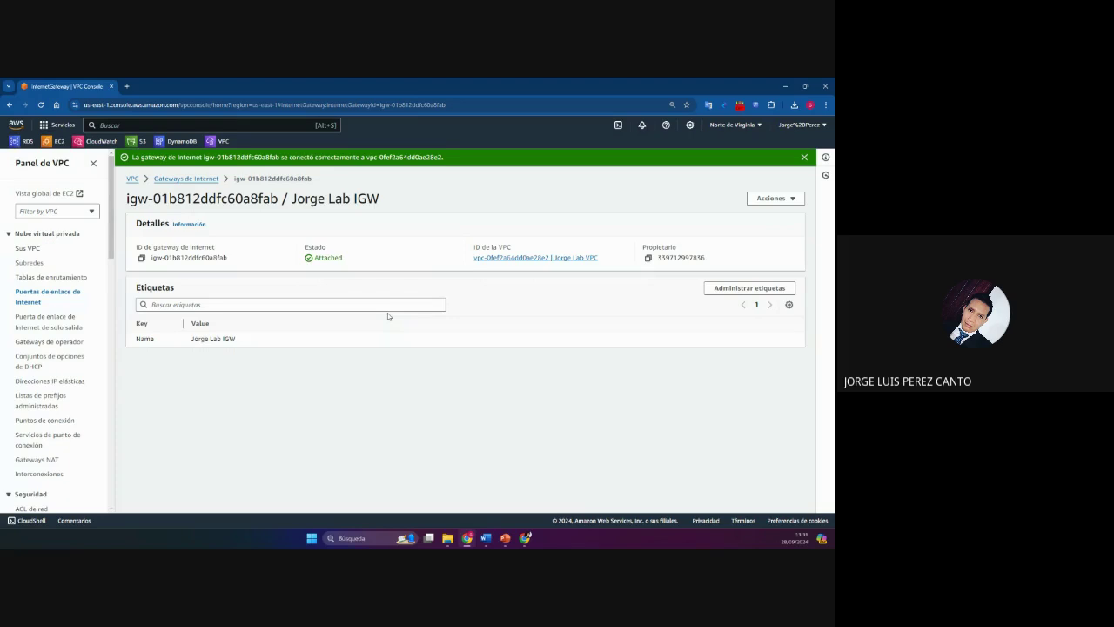
Step: Create a route table in the lab VPC, named with the owner's first name followed by "Public Route Table"
{"action": "left_click", "coordinate": [49, 276]}
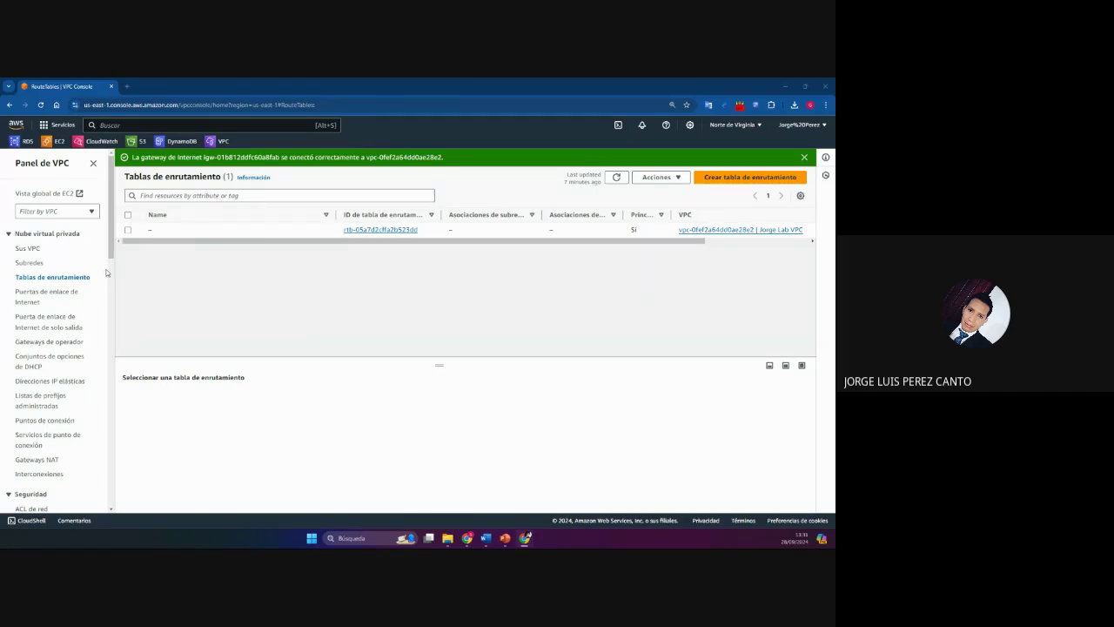
{"action": "left_click", "coordinate": [797, 178]}
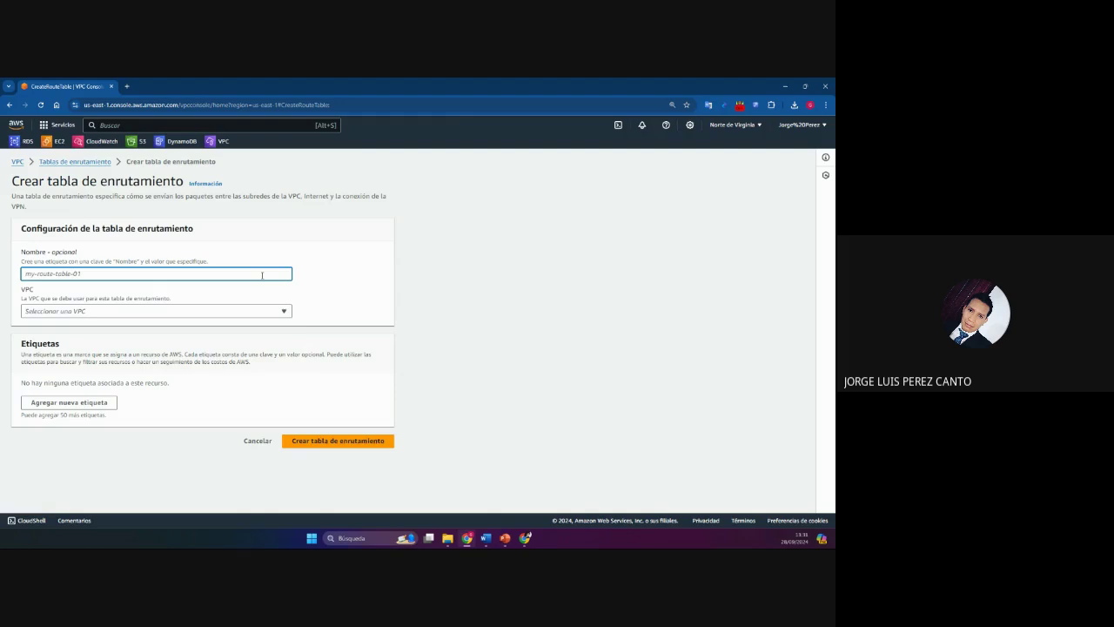
{"action": "type", "text": "J"}
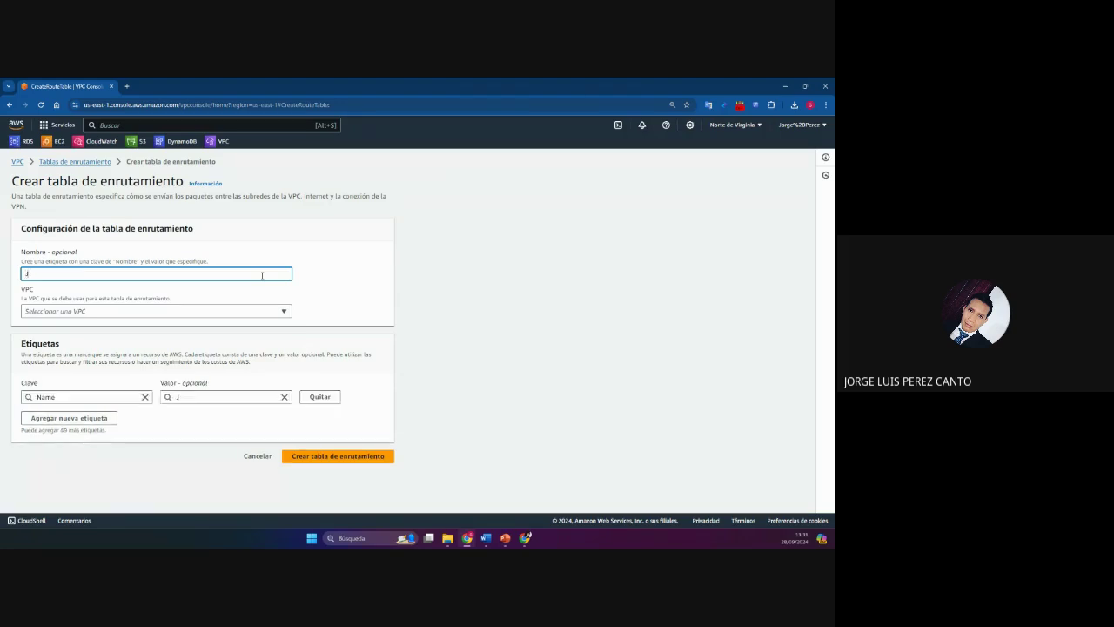
{"action": "type", "text": "orge Public Route Table"}
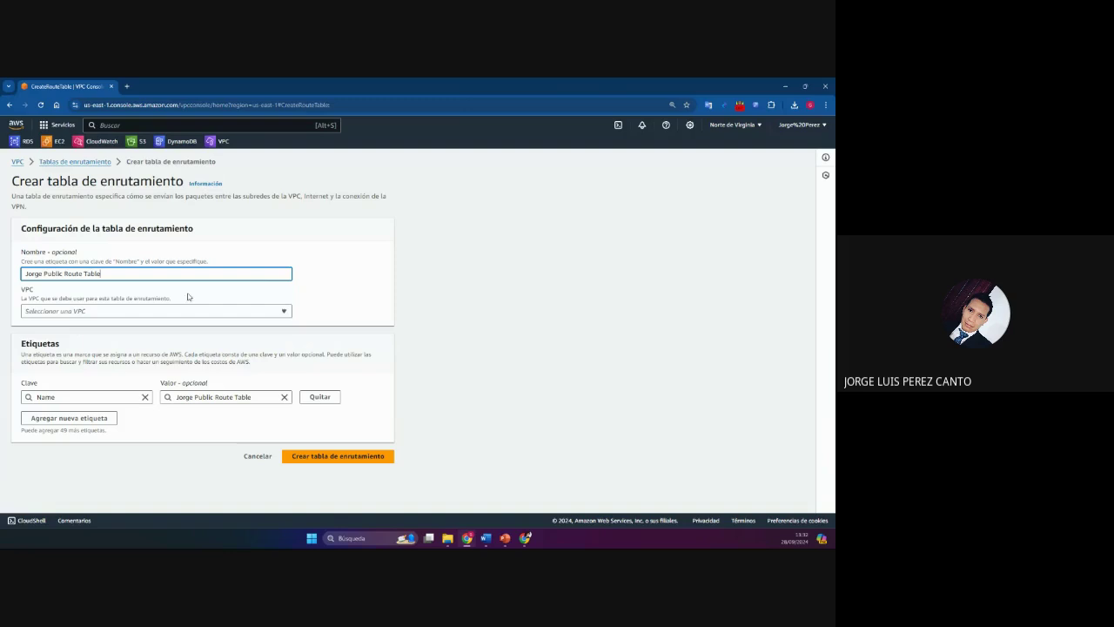
{"action": "left_click", "coordinate": [157, 311]}
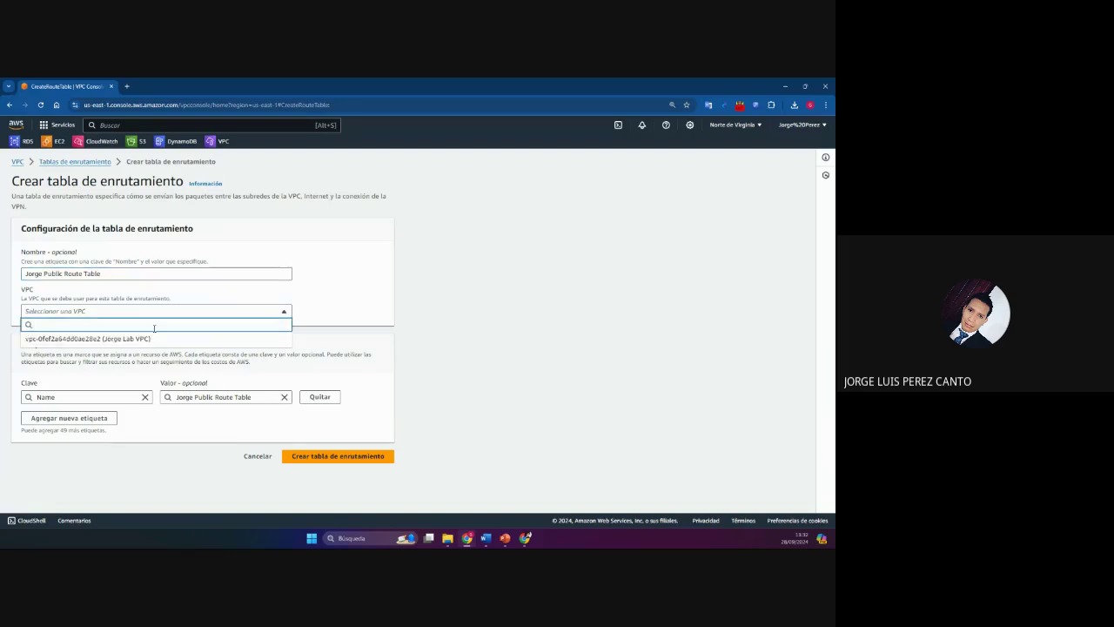
{"action": "left_click", "coordinate": [143, 340]}
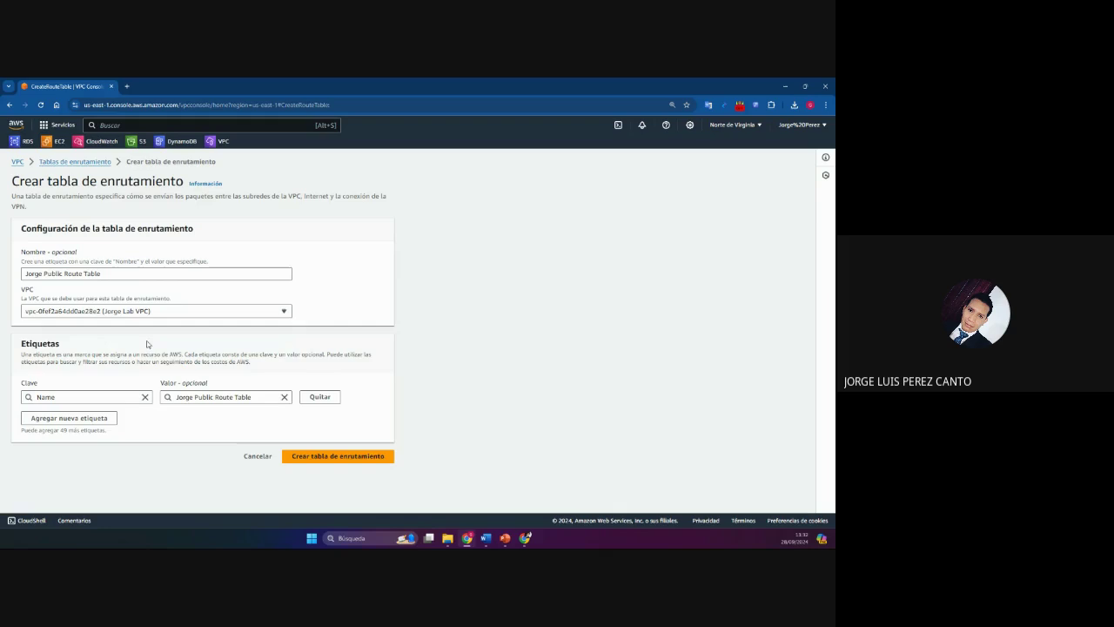
{"action": "left_click", "coordinate": [383, 456]}
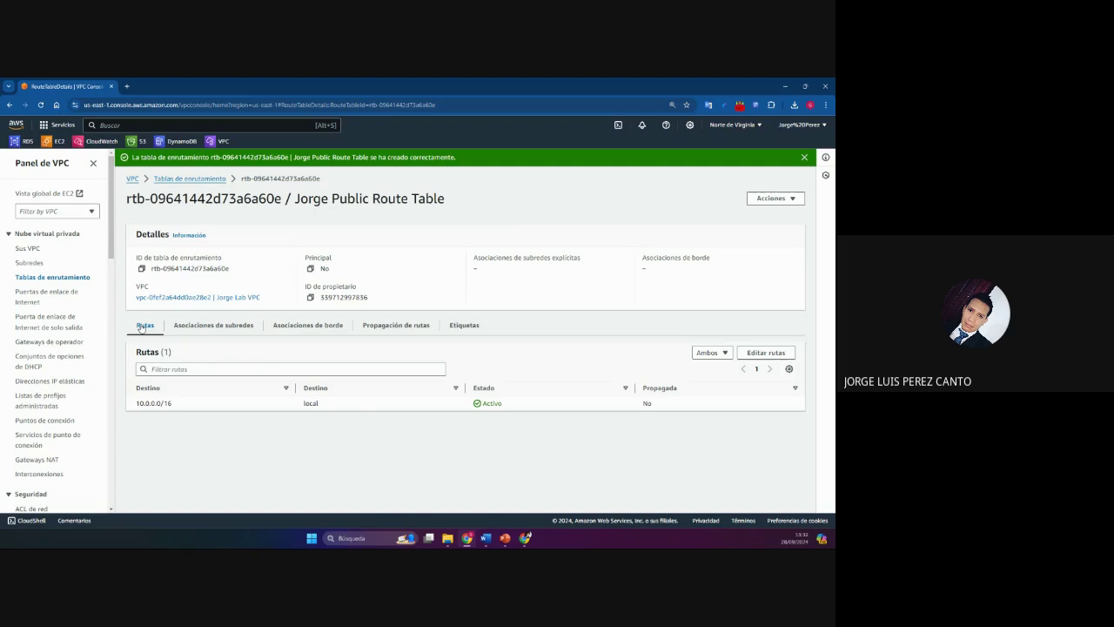
Step: Add a route with destination 0.0.0.0/0 targeting the lab internet gateway to the public route table and save the changes
{"action": "left_click", "coordinate": [766, 353]}
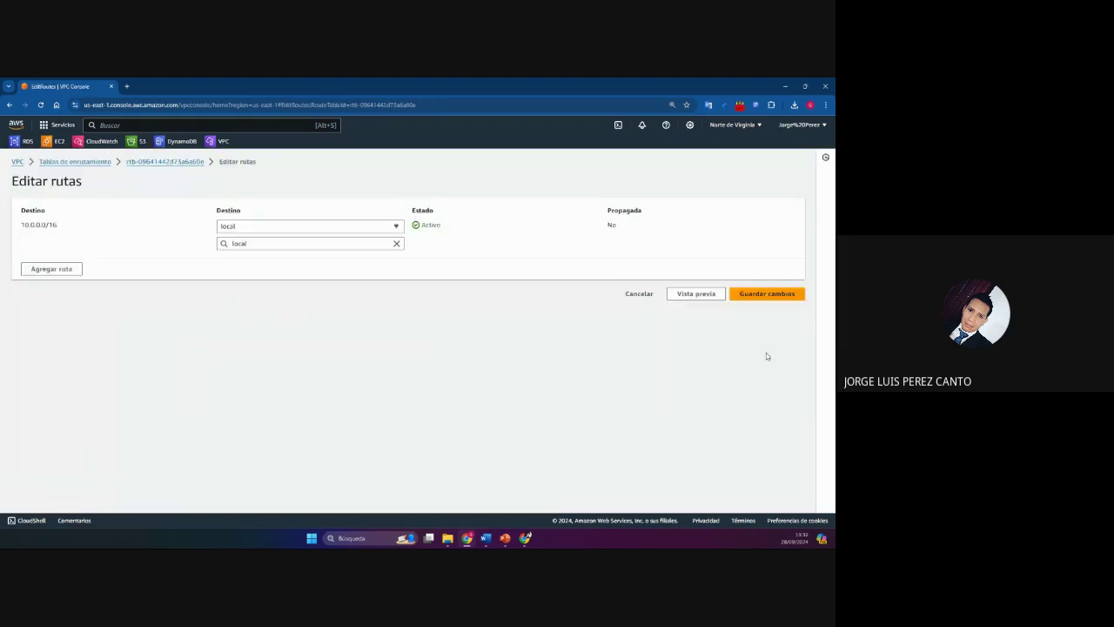
{"action": "left_click", "coordinate": [55, 270]}
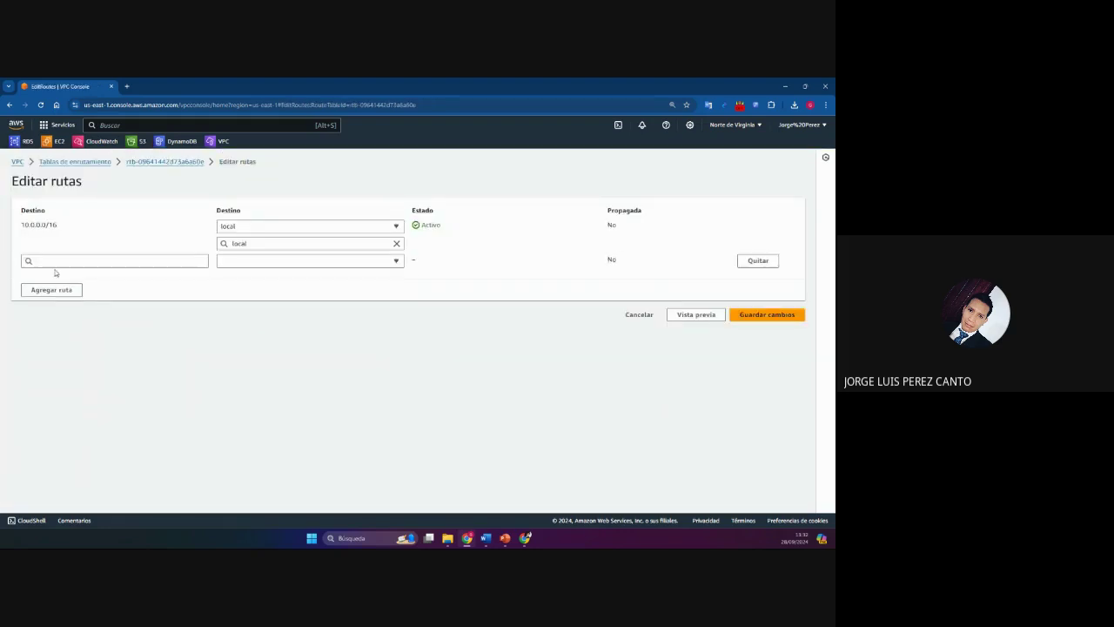
{"action": "left_click", "coordinate": [167, 261]}
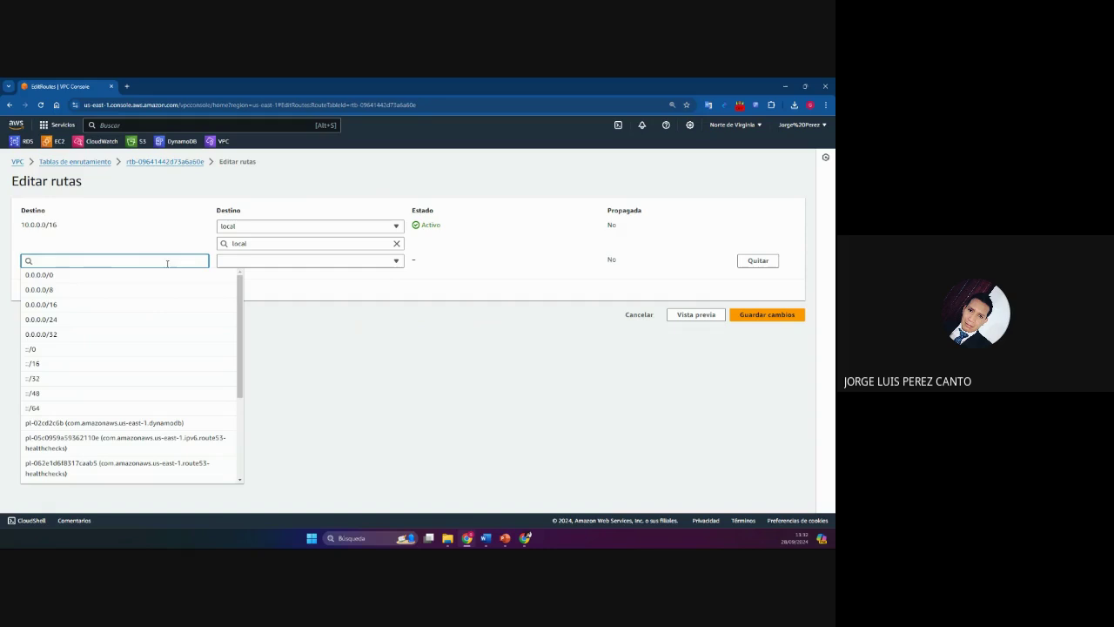
{"action": "left_click", "coordinate": [93, 276]}
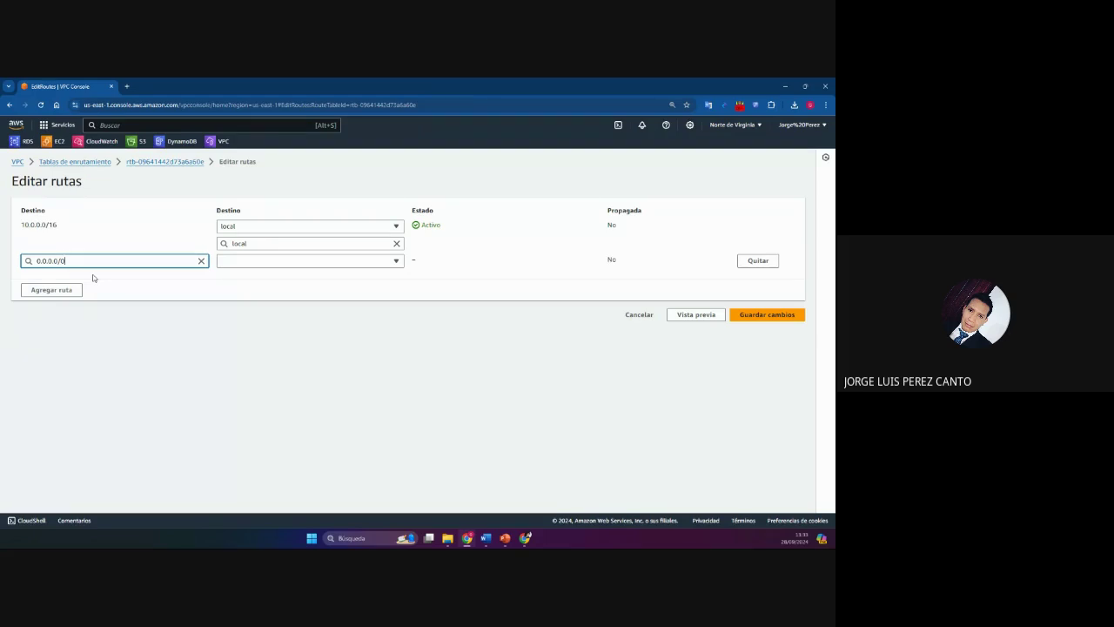
{"action": "left_click", "coordinate": [335, 261]}
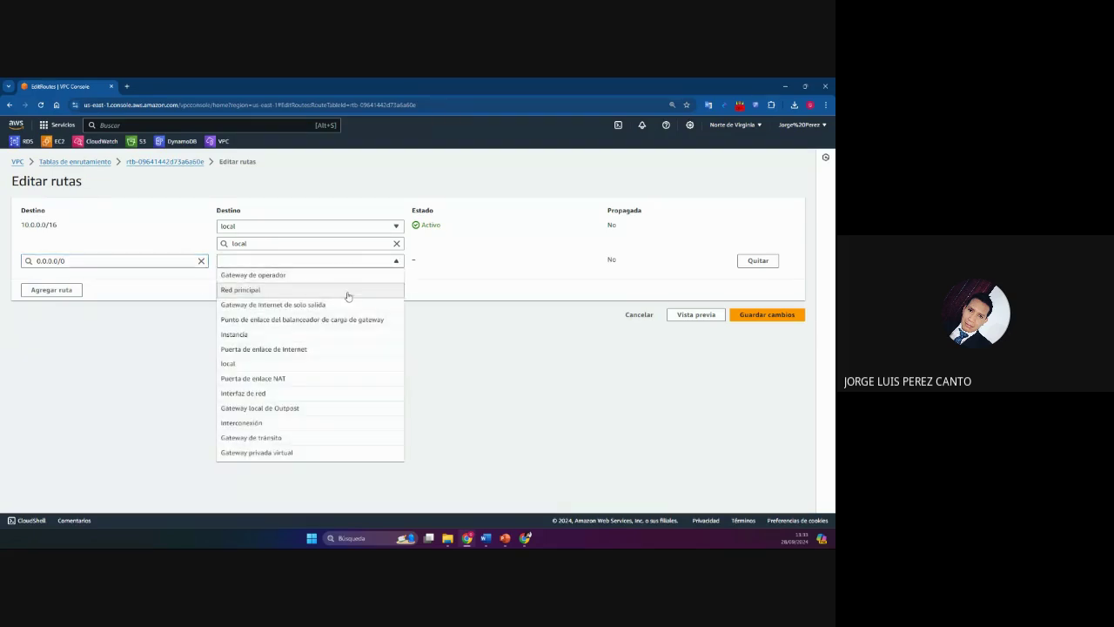
{"action": "left_click", "coordinate": [340, 349]}
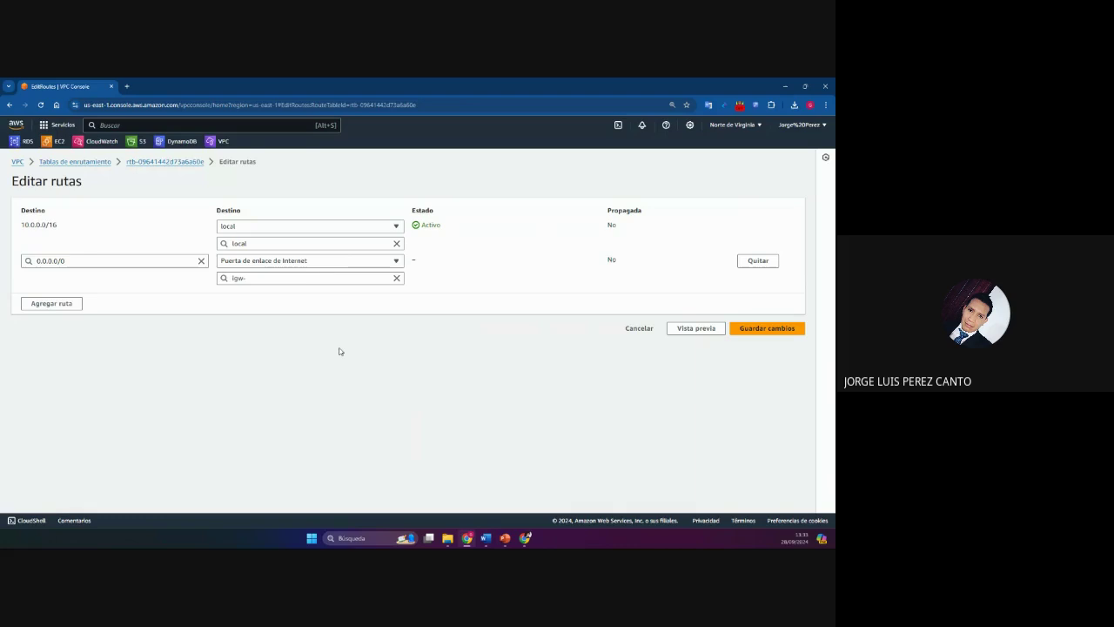
{"action": "left_click", "coordinate": [324, 277]}
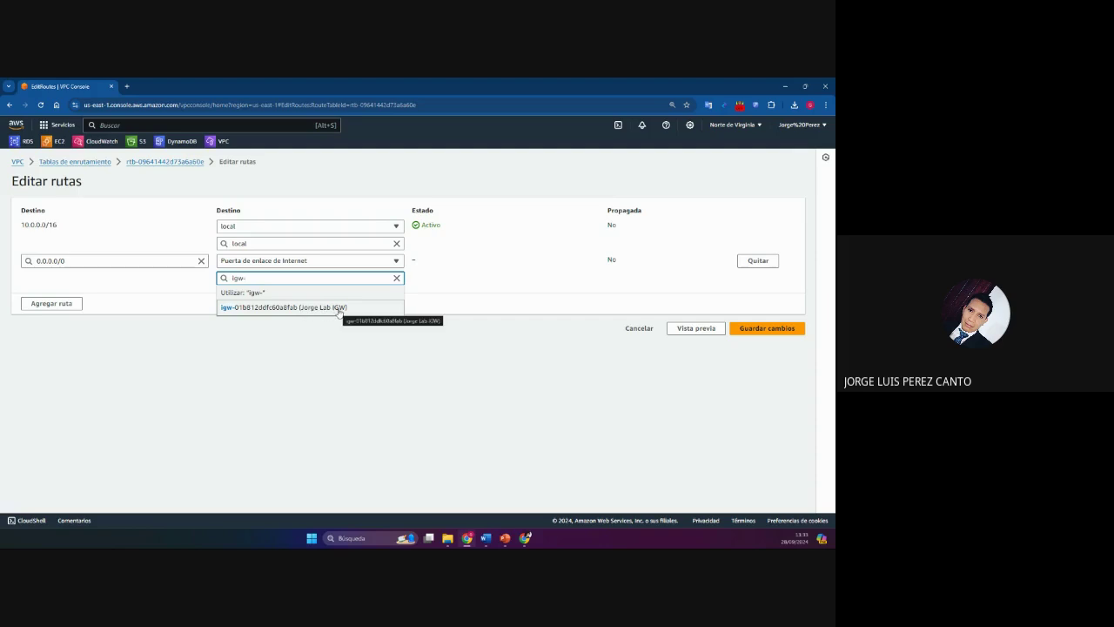
{"action": "left_click", "coordinate": [339, 308]}
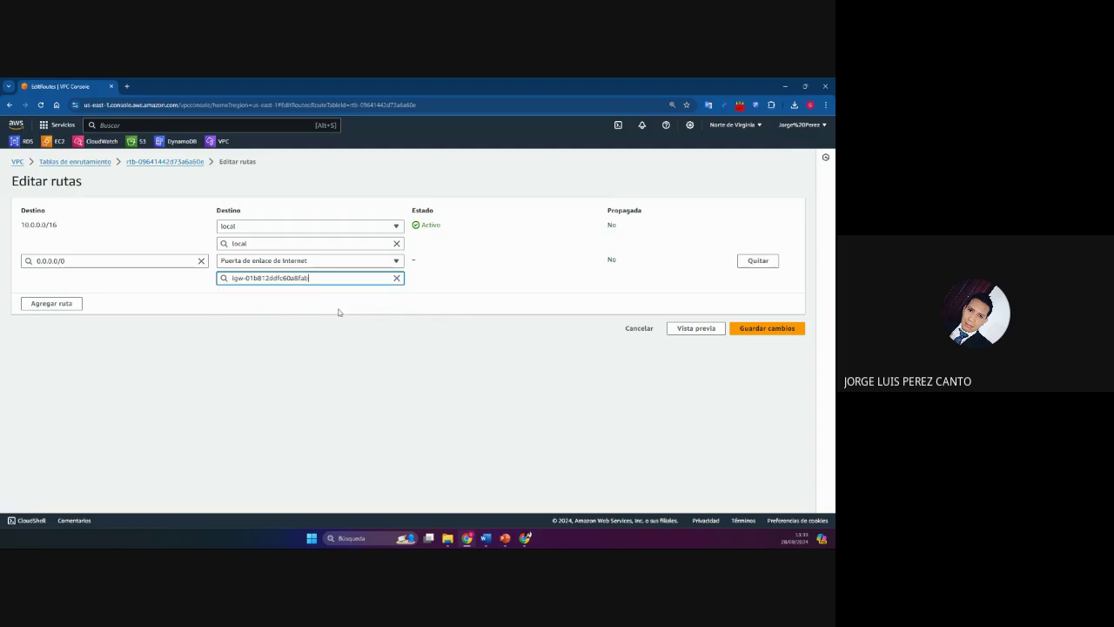
{"action": "left_click", "coordinate": [795, 330]}
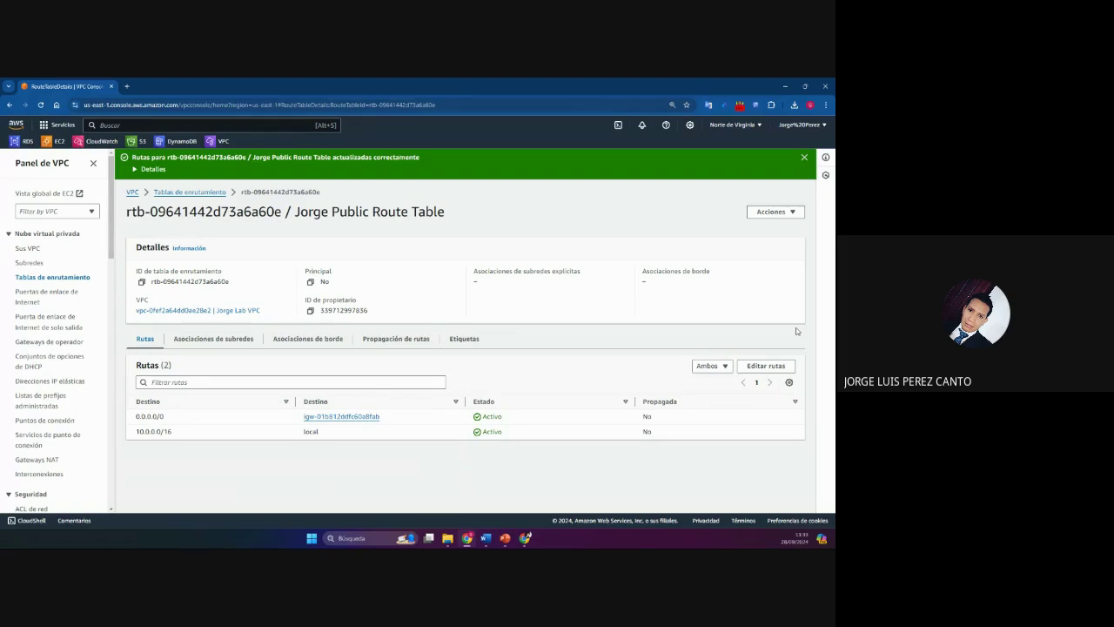
Step: Associate the public subnet with the public route table and save the association
{"action": "left_click", "coordinate": [250, 341]}
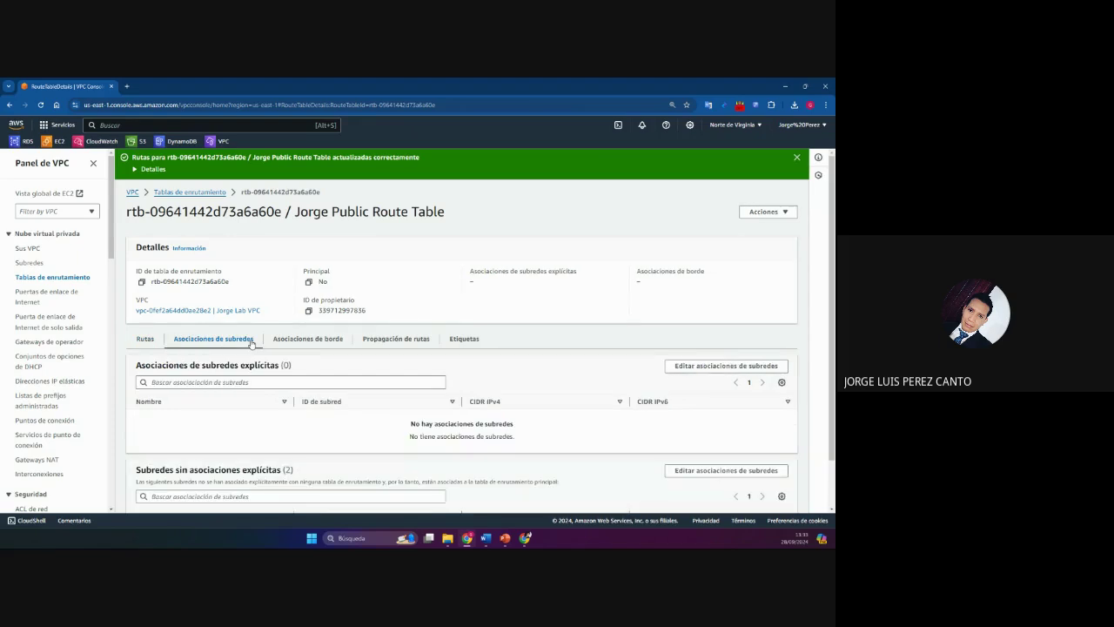
{"action": "left_click", "coordinate": [727, 369]}
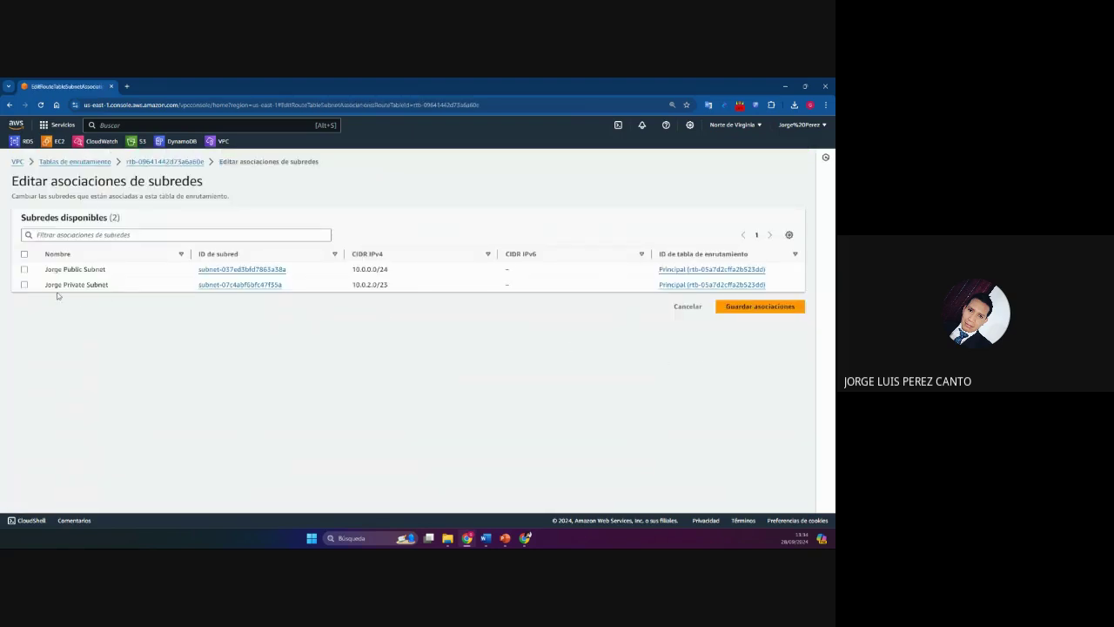
{"action": "left_click", "coordinate": [25, 269]}
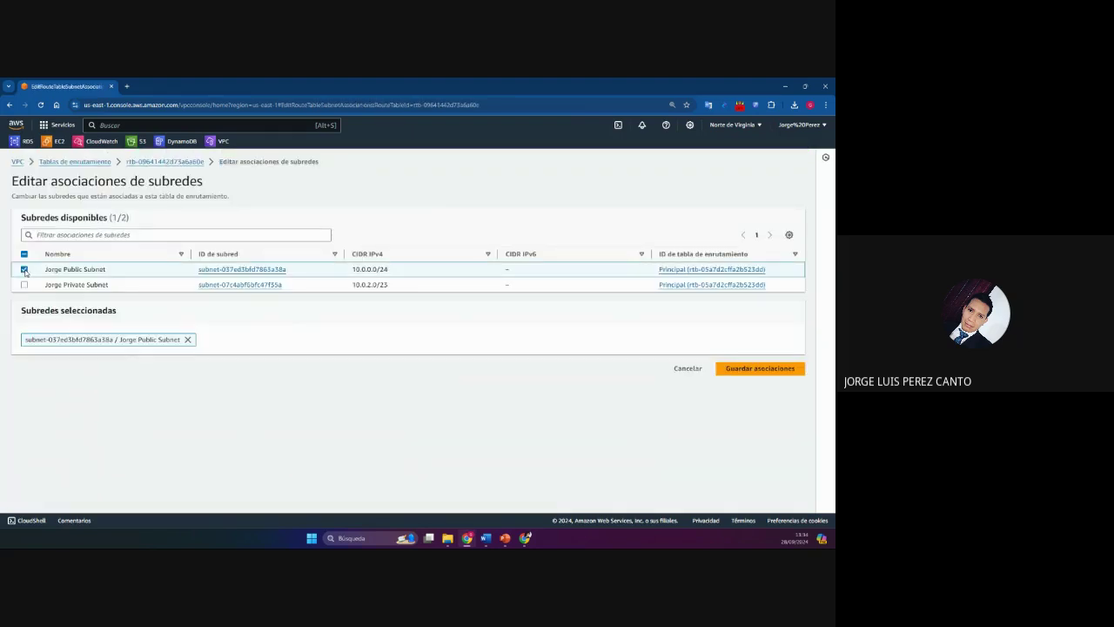
{"action": "left_click", "coordinate": [794, 370]}
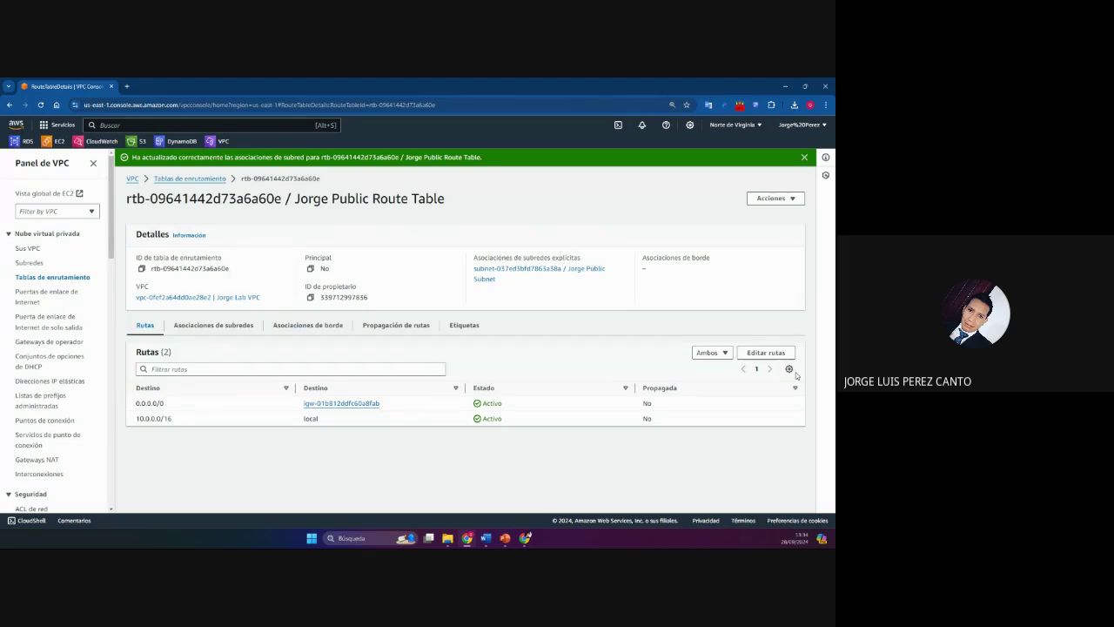
Step: Switch to the Word lab document and review the private route table instructions in Tarea 4
{"action": "left_click", "coordinate": [487, 538]}
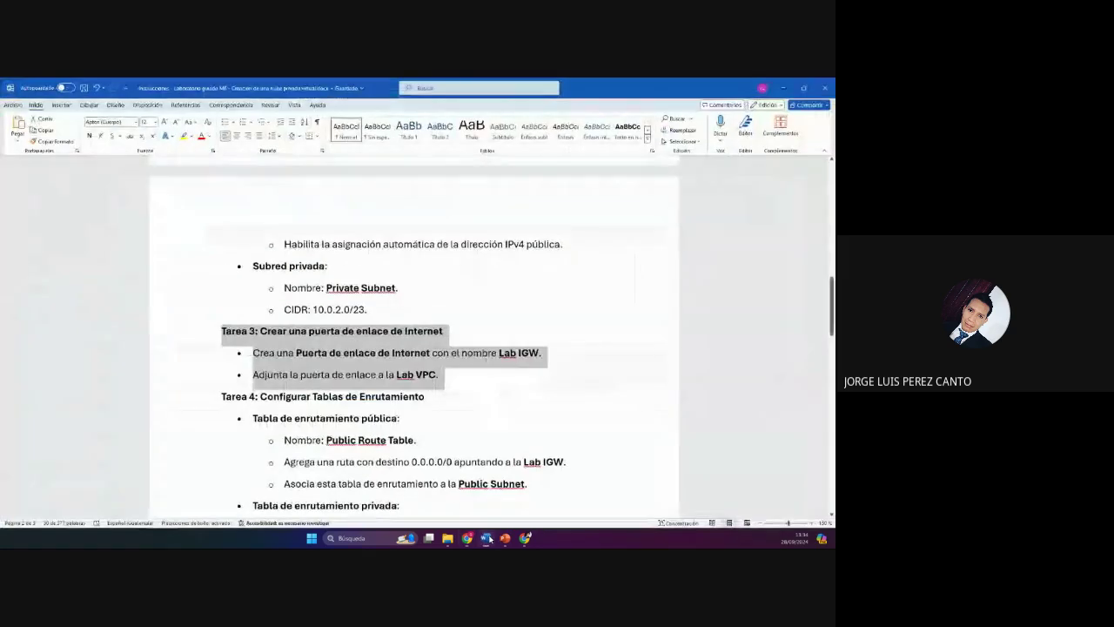
{"action": "left_click", "coordinate": [512, 428]}
{"action": "scroll", "coordinate": [512, 427], "scroll_direction": "down", "scroll_amount": 4}
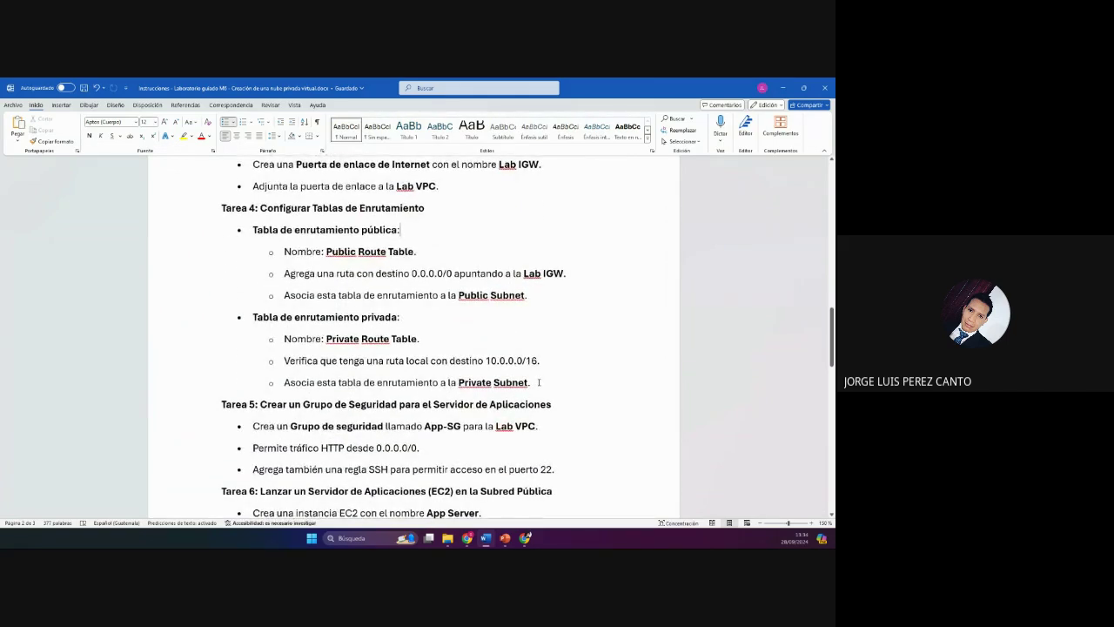
{"action": "left_click_drag", "start_coordinate": [532, 383], "coordinate": [252, 319]}
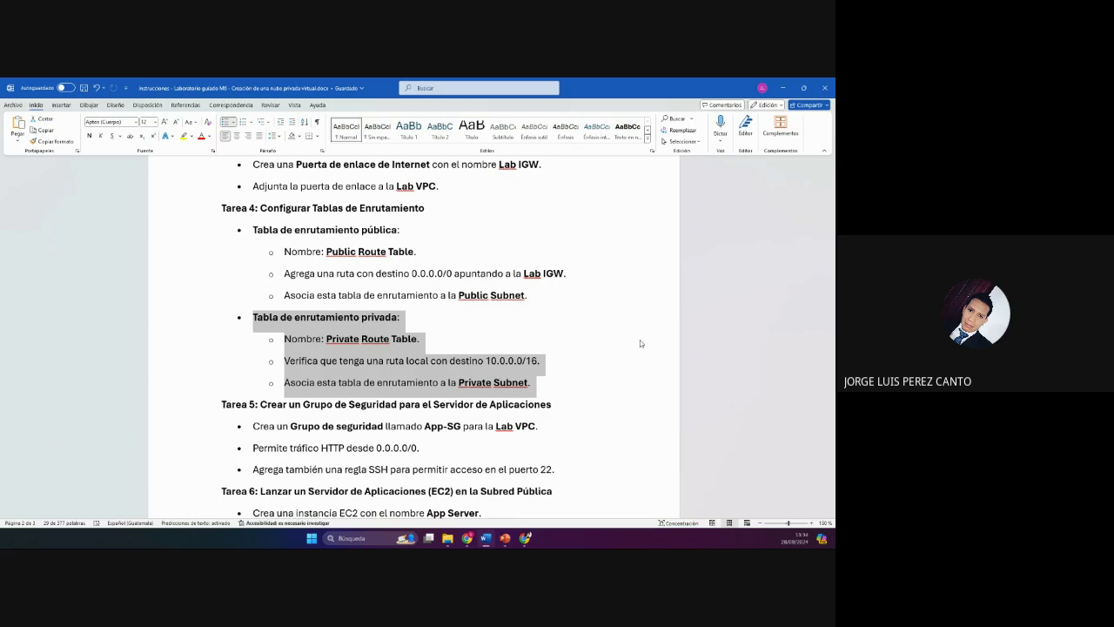
{"action": "left_click", "coordinate": [322, 386]}
{"action": "double_click", "coordinate": [498, 380]}
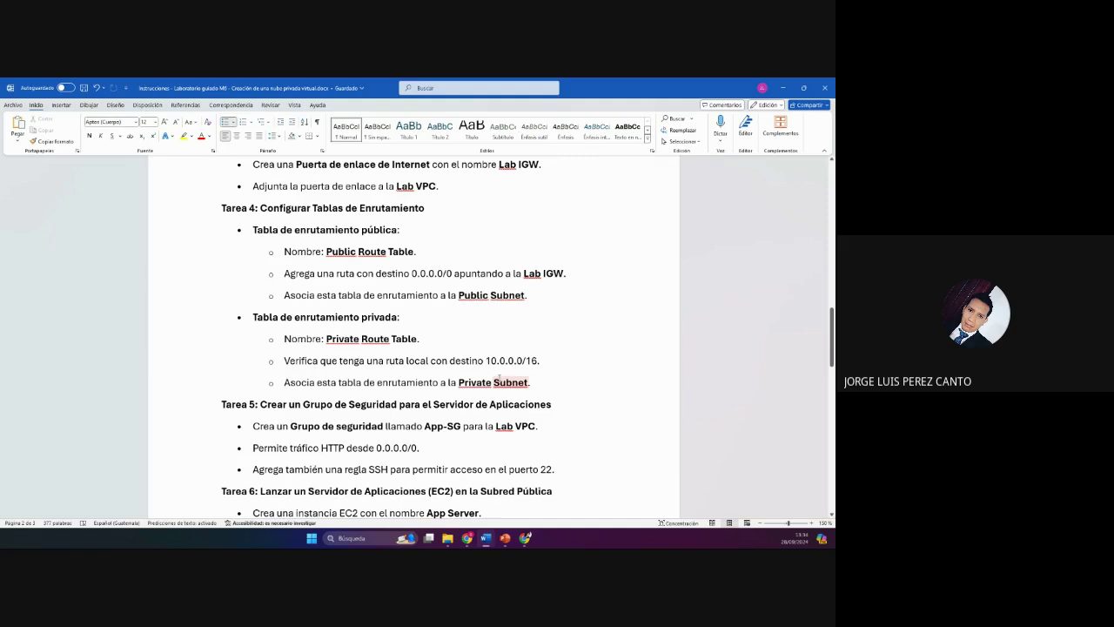
{"action": "left_click", "coordinate": [533, 383]}
Step: Switch to the AWS console and create a route table in the lab VPC, named with the owner's first name followed by "Private Route Table"
{"action": "left_click", "coordinate": [782, 88]}
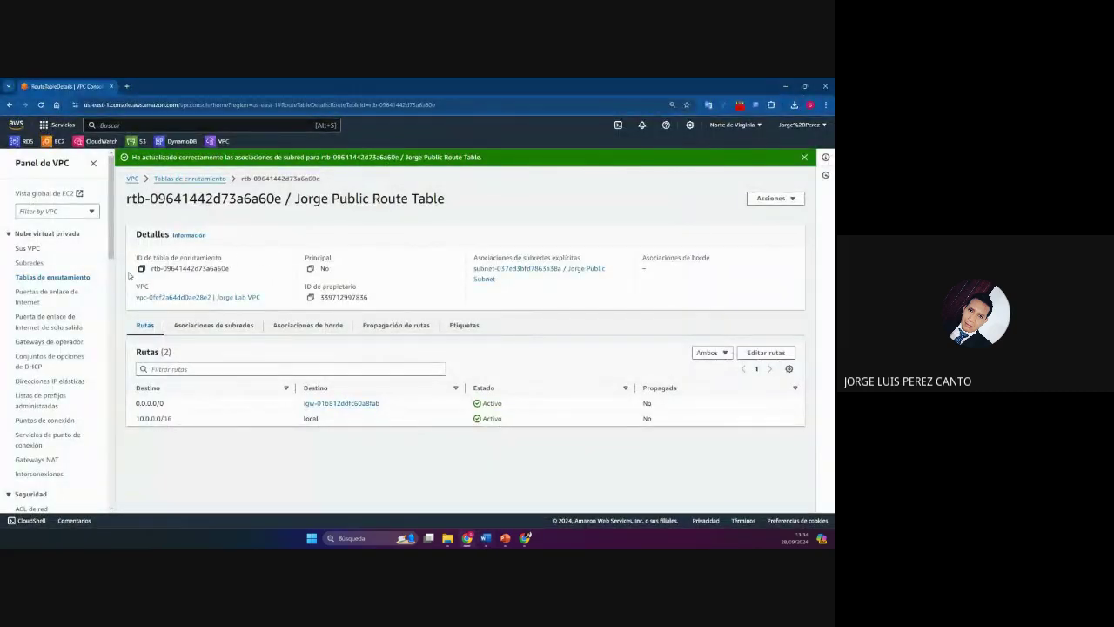
{"action": "left_click", "coordinate": [66, 279]}
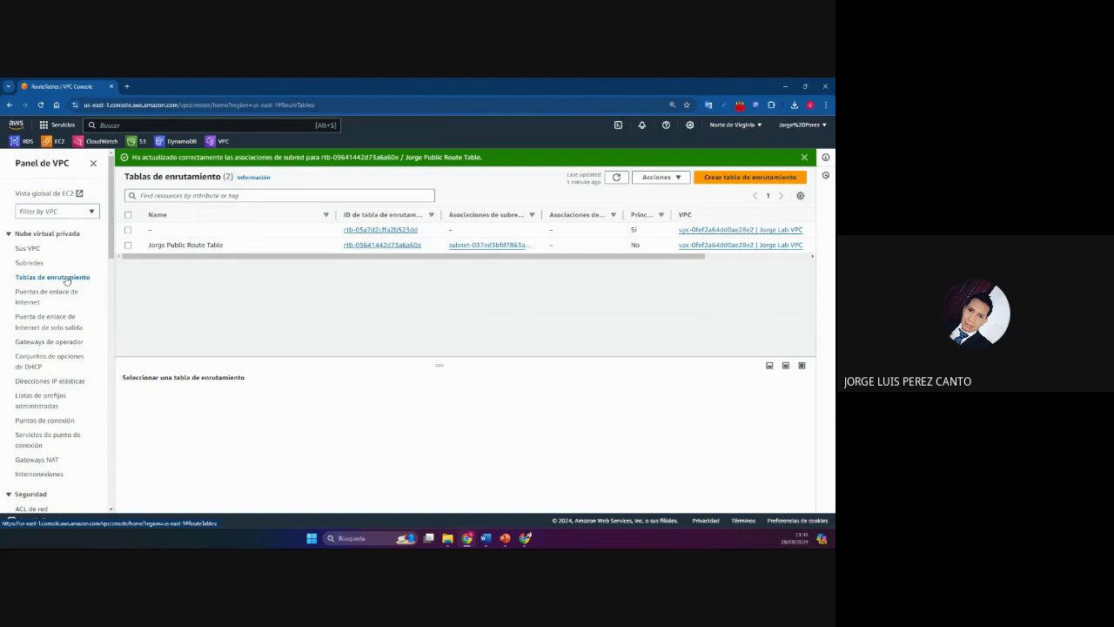
{"action": "left_click", "coordinate": [792, 179]}
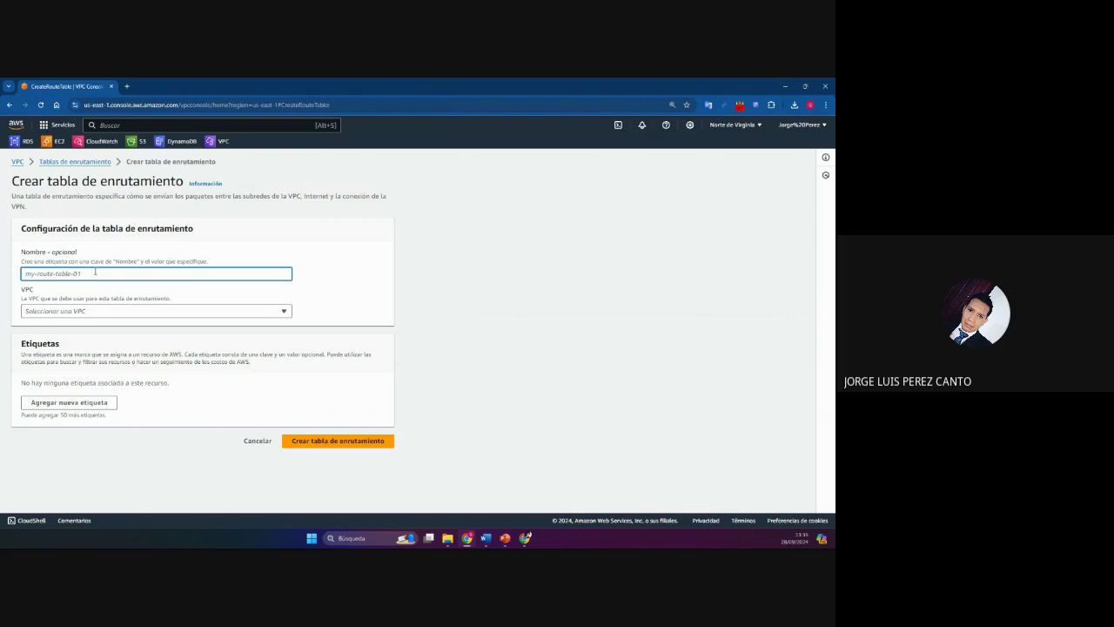
{"action": "type", "text": "Jor"}
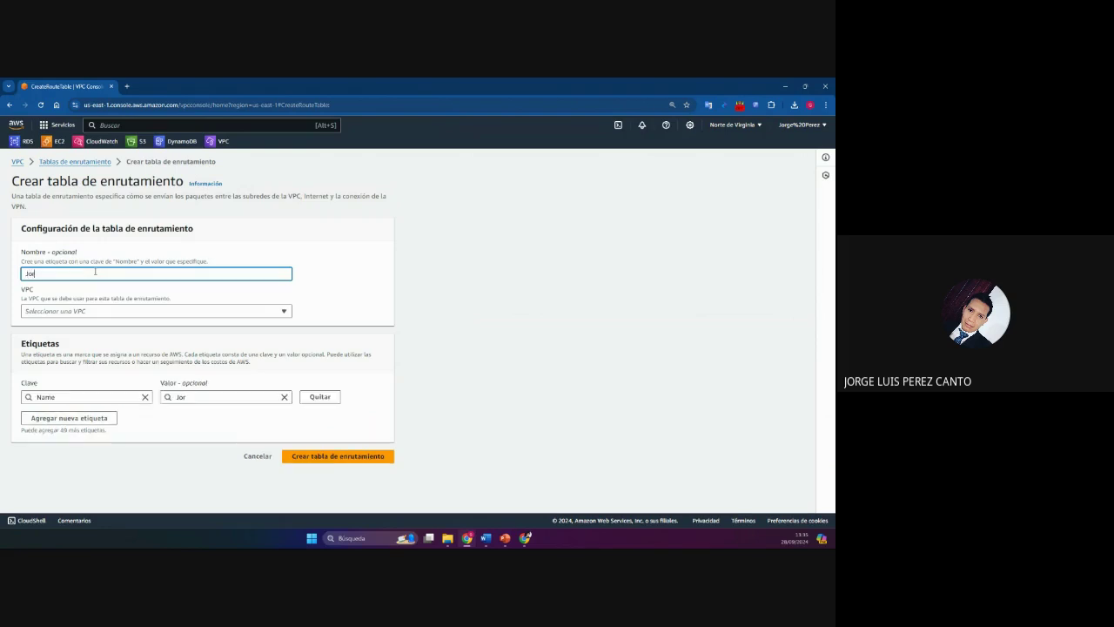
{"action": "type", "text": "ege Private Route Table"}
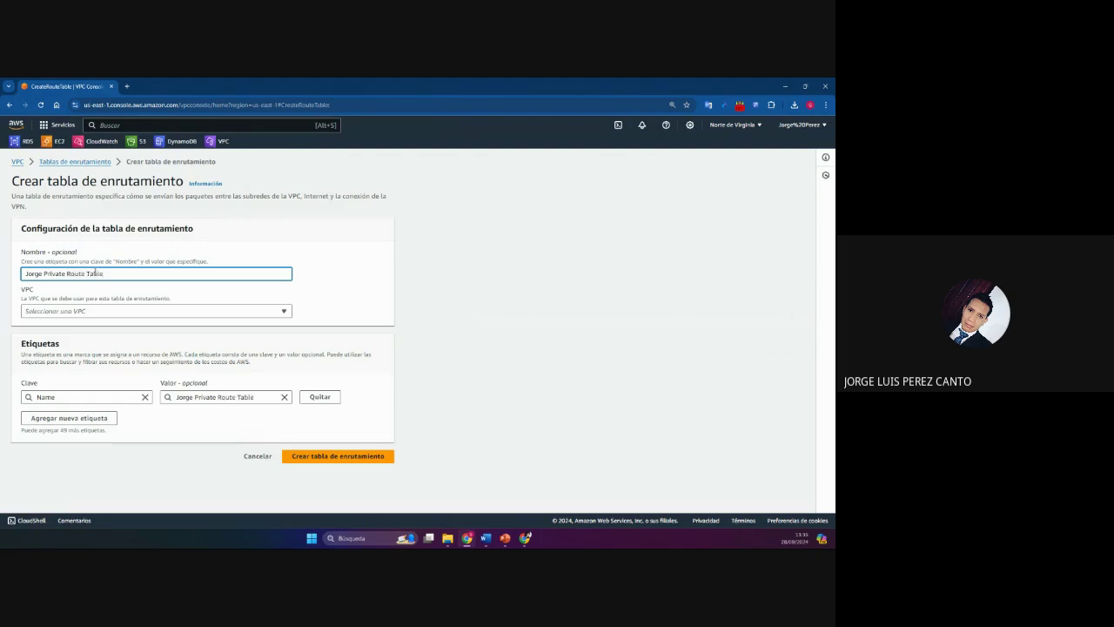
{"action": "left_click", "coordinate": [163, 311]}
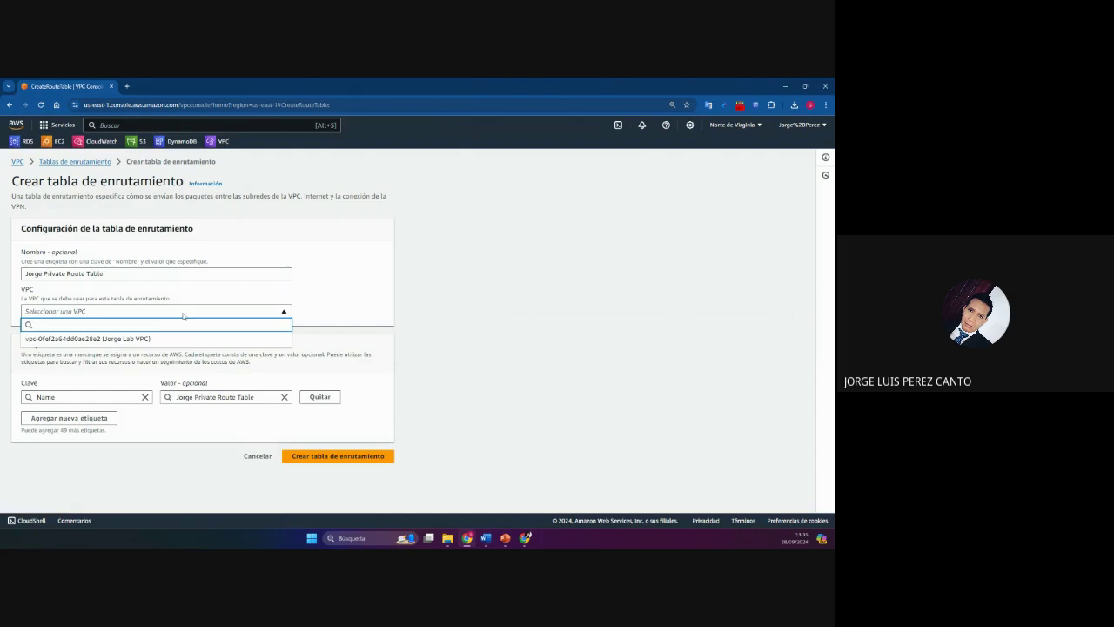
{"action": "left_click", "coordinate": [162, 339]}
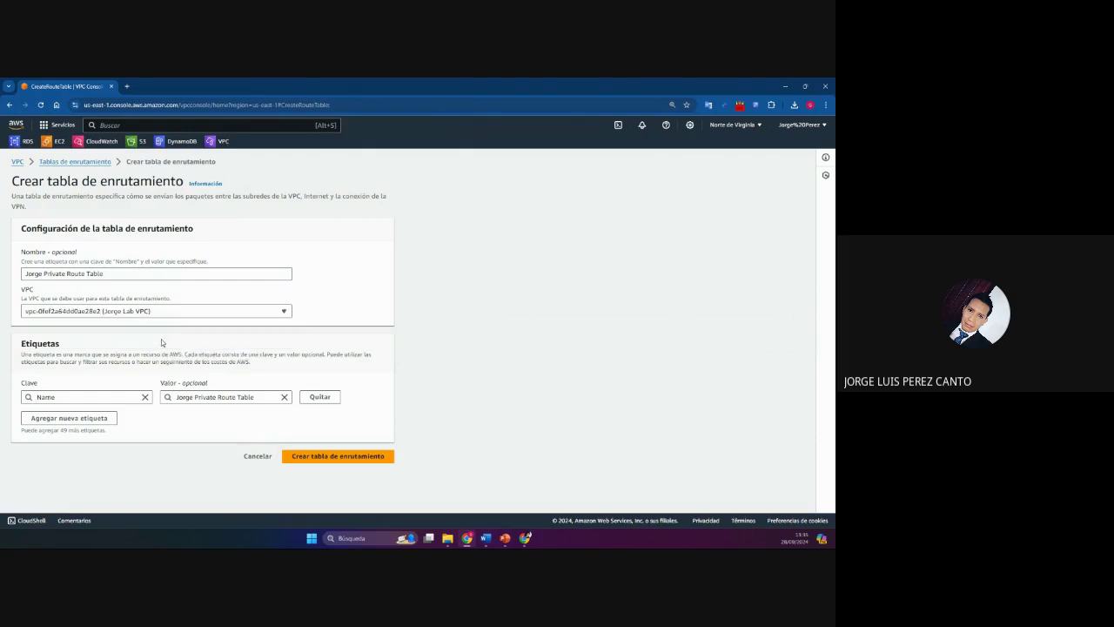
{"action": "left_click", "coordinate": [389, 460]}
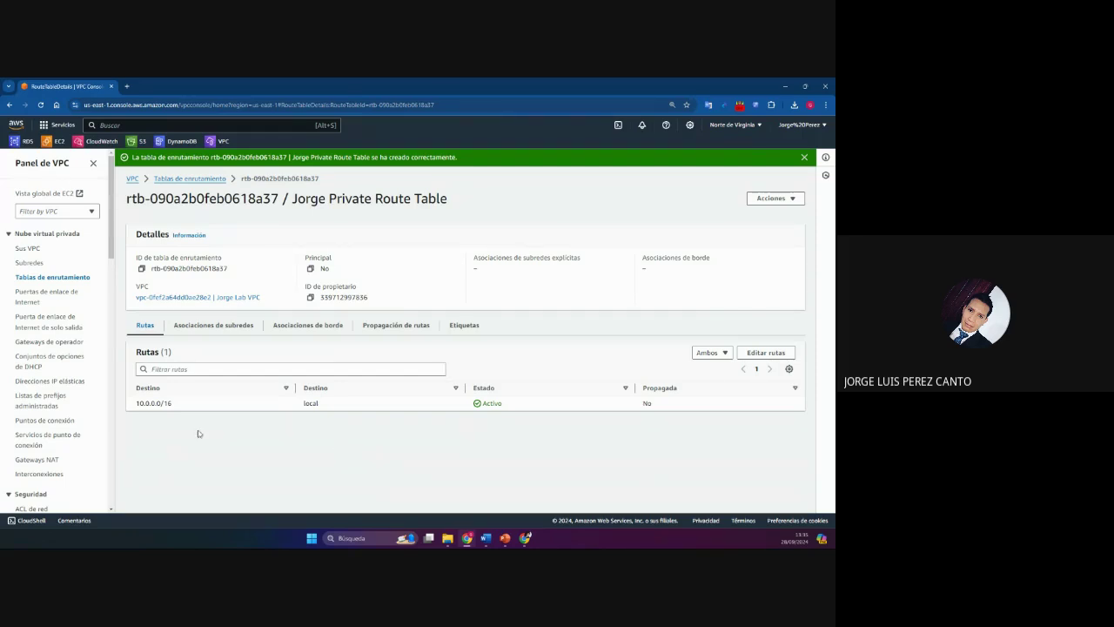
Step: Associate the private subnet with the private route table and save the association
{"action": "left_click", "coordinate": [242, 329]}
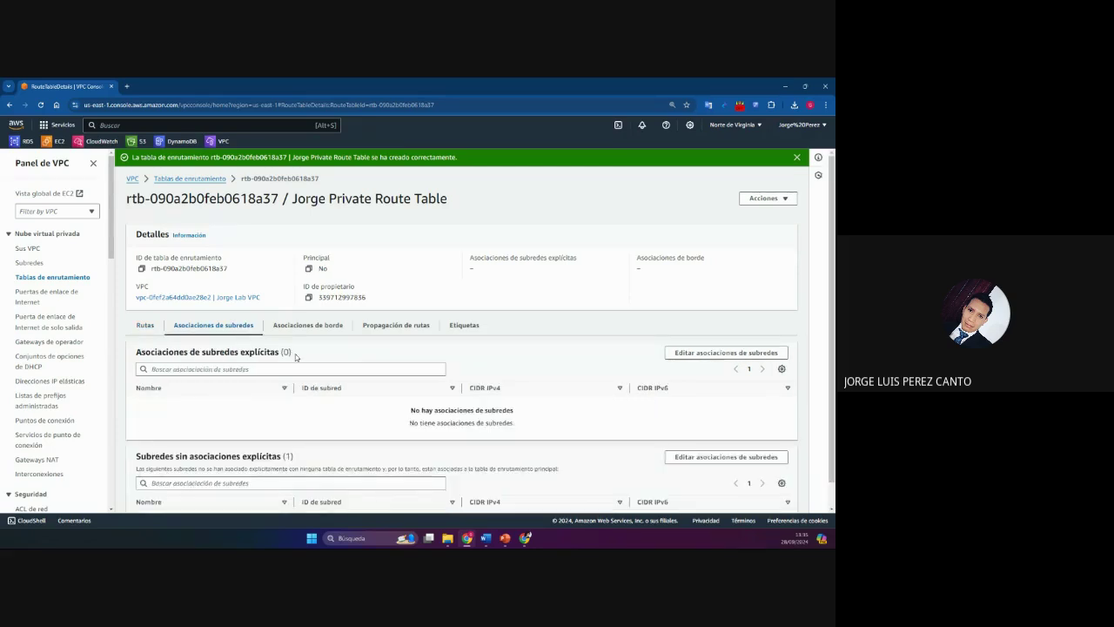
{"action": "left_click_drag", "start_coordinate": [295, 357], "coordinate": [135, 353]}
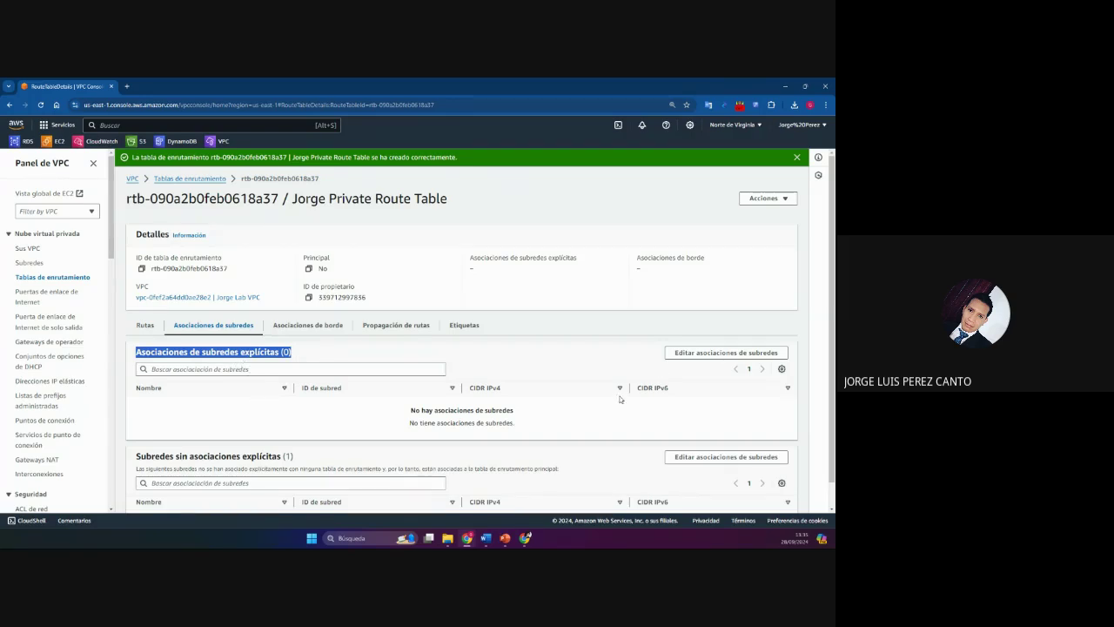
{"action": "left_click", "coordinate": [675, 355]}
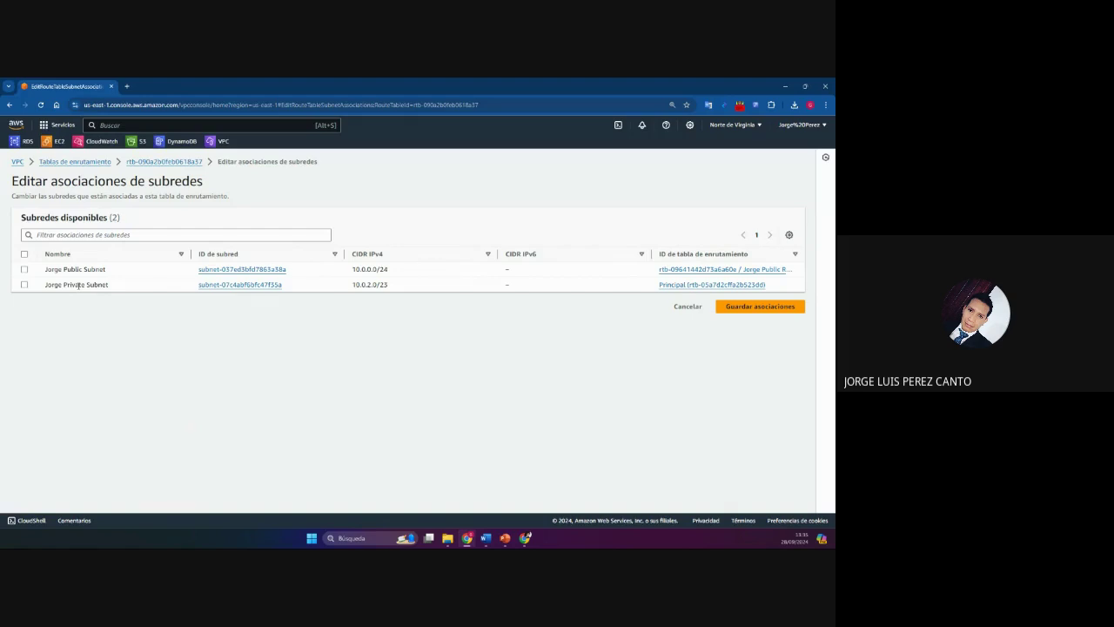
{"action": "left_click", "coordinate": [24, 285]}
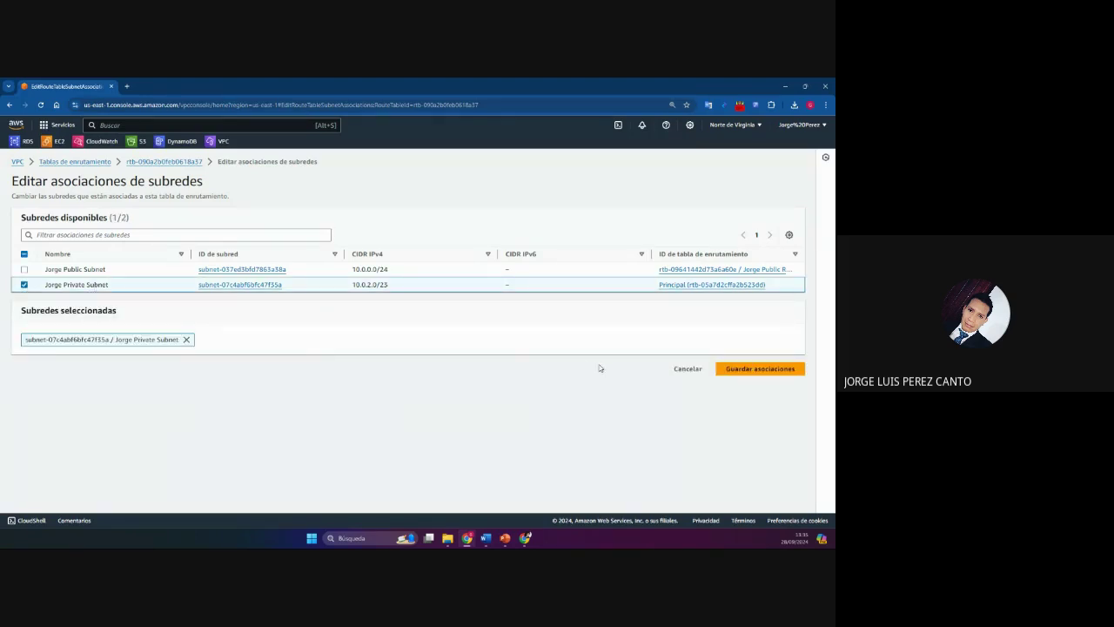
{"action": "left_click", "coordinate": [797, 370]}
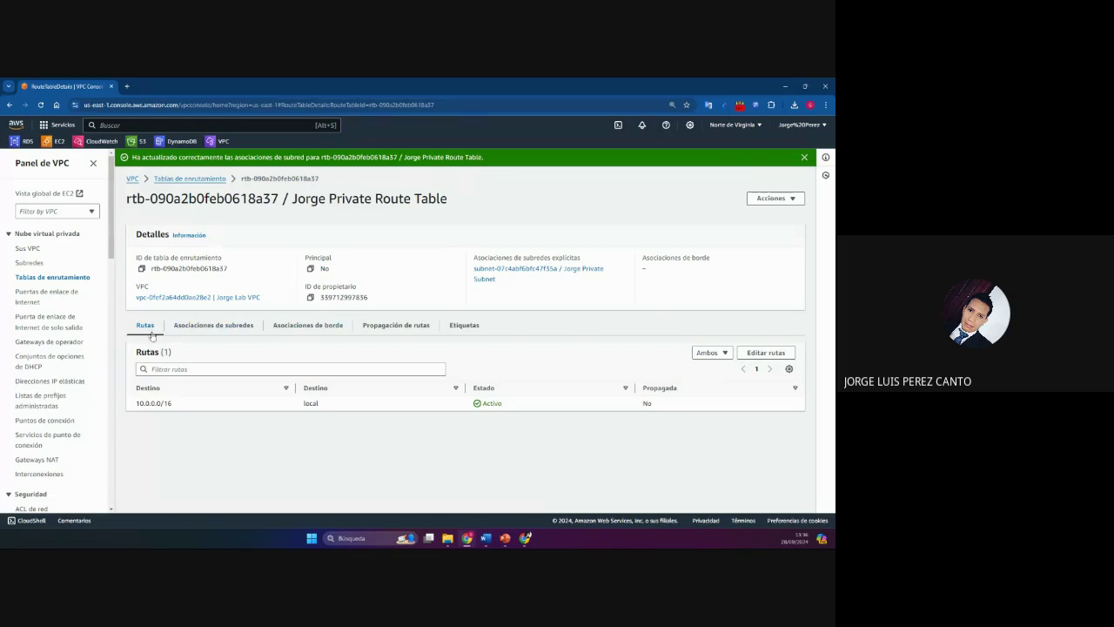
Step: Check the private route table's local route and subnet association, and read the Tarea 5 security group instructions in the Word lab document
{"action": "left_click_drag", "start_coordinate": [132, 402], "coordinate": [252, 405]}
{"action": "left_click", "coordinate": [246, 327]}
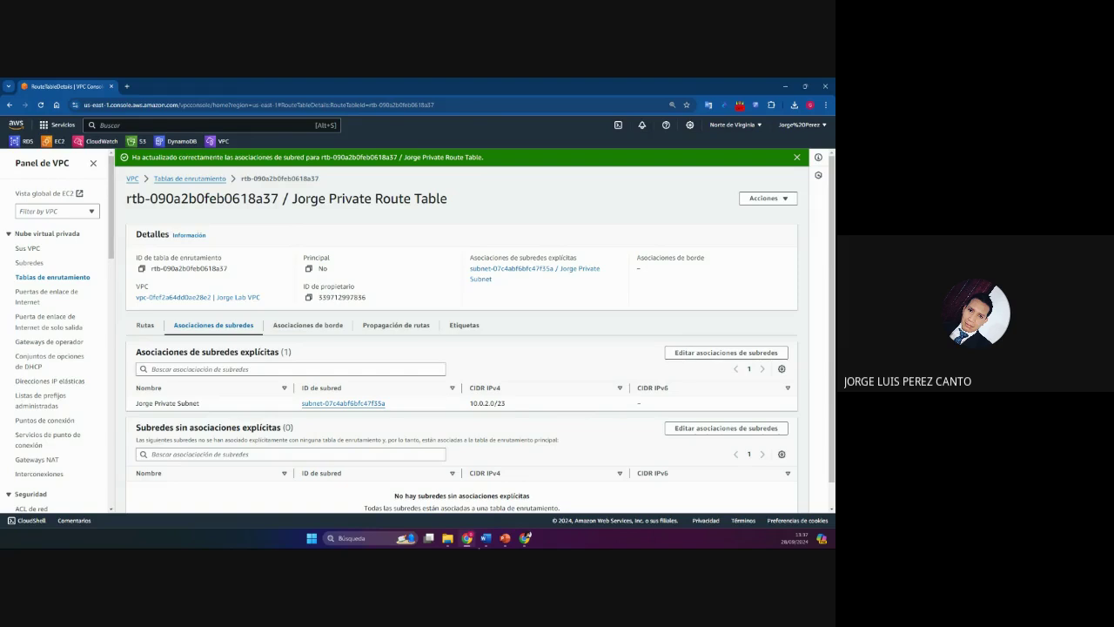
{"action": "left_click", "coordinate": [485, 539]}
{"action": "scroll", "coordinate": [430, 443], "scroll_direction": "down", "scroll_amount": 1}
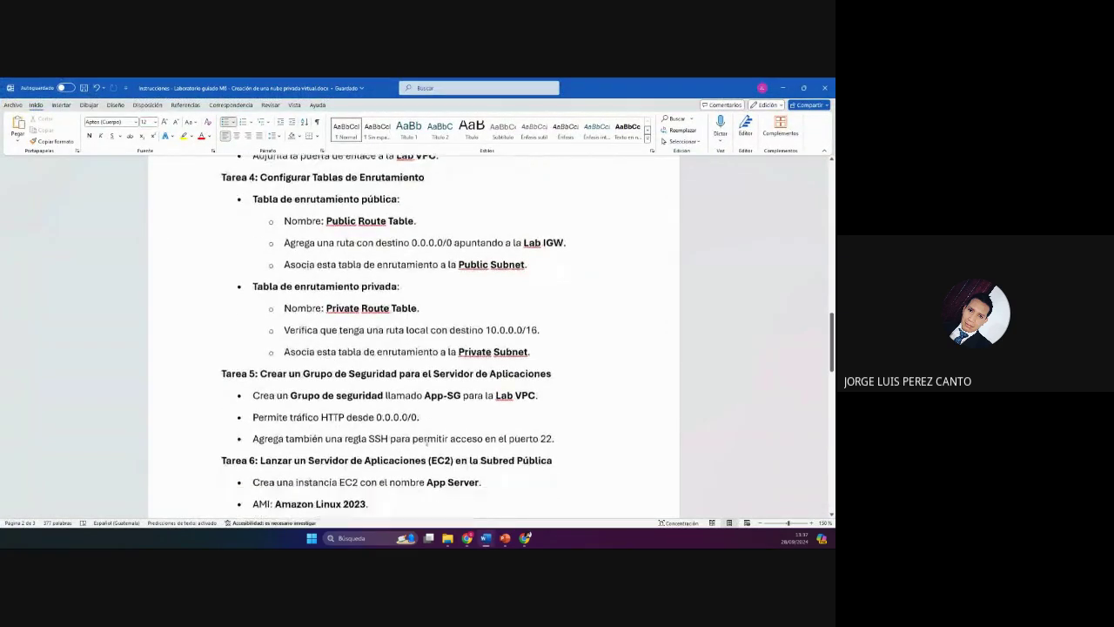
{"action": "left_click", "coordinate": [192, 346]}
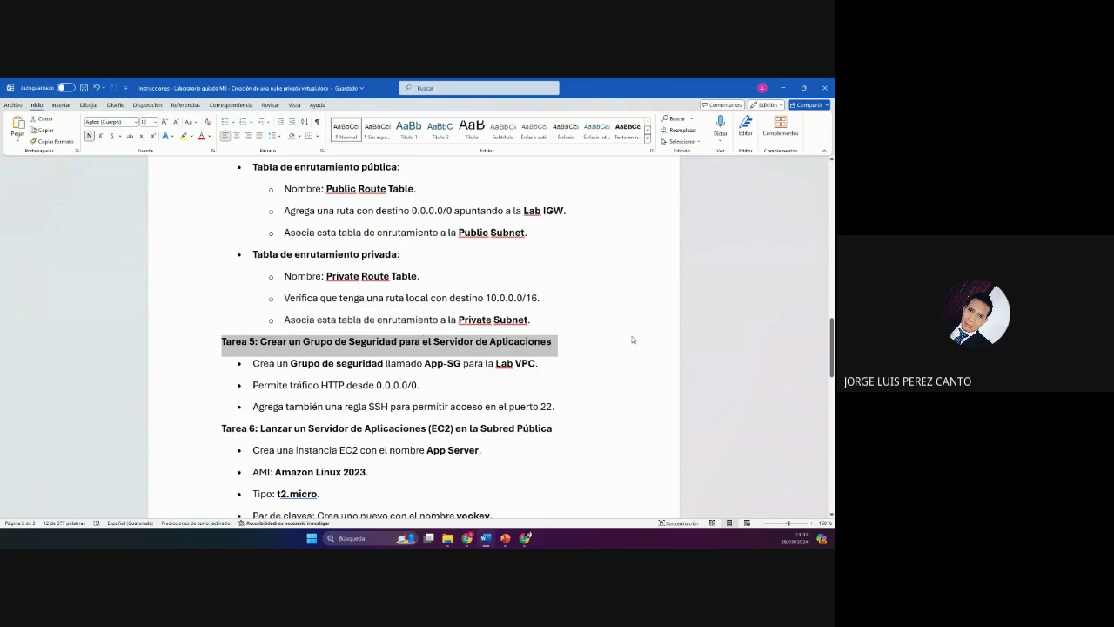
Step: In the AWS console, set up a new lab VPC security group named owner's first name plus "App-SG", with description "Permitir el trafico HTTP"
{"action": "left_click", "coordinate": [782, 88]}
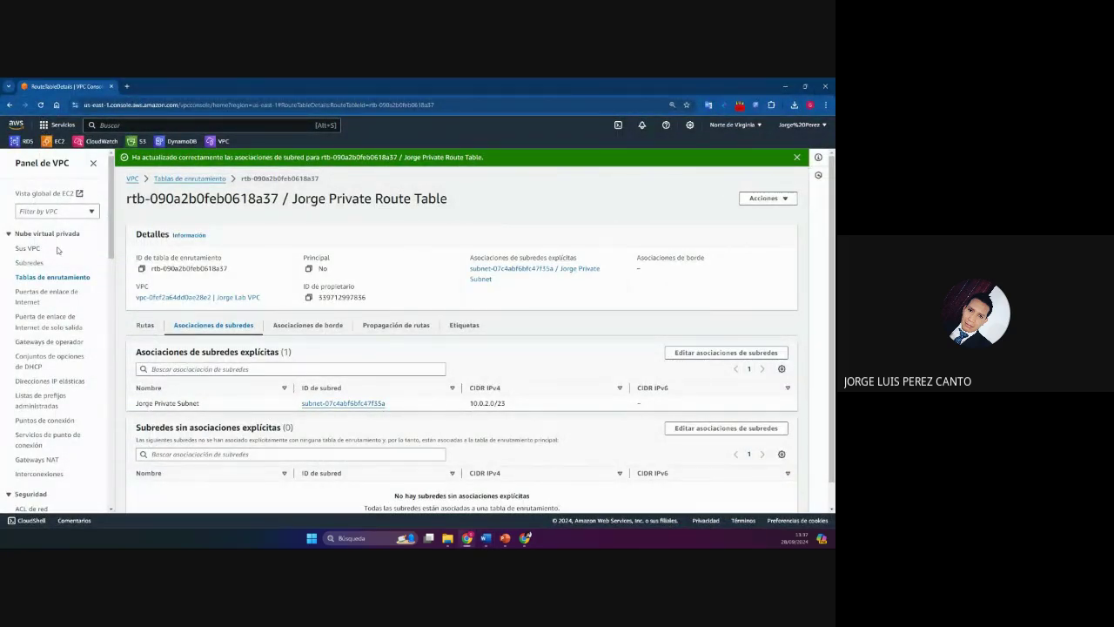
{"action": "scroll", "coordinate": [54, 256], "scroll_direction": "down", "scroll_amount": 5}
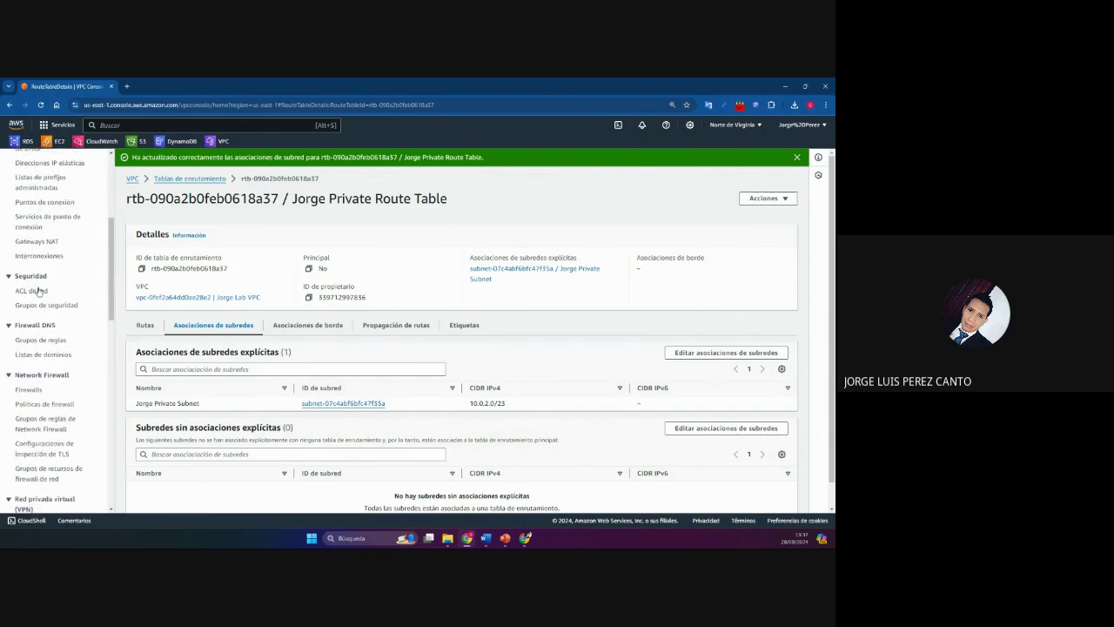
{"action": "left_click", "coordinate": [35, 293]}
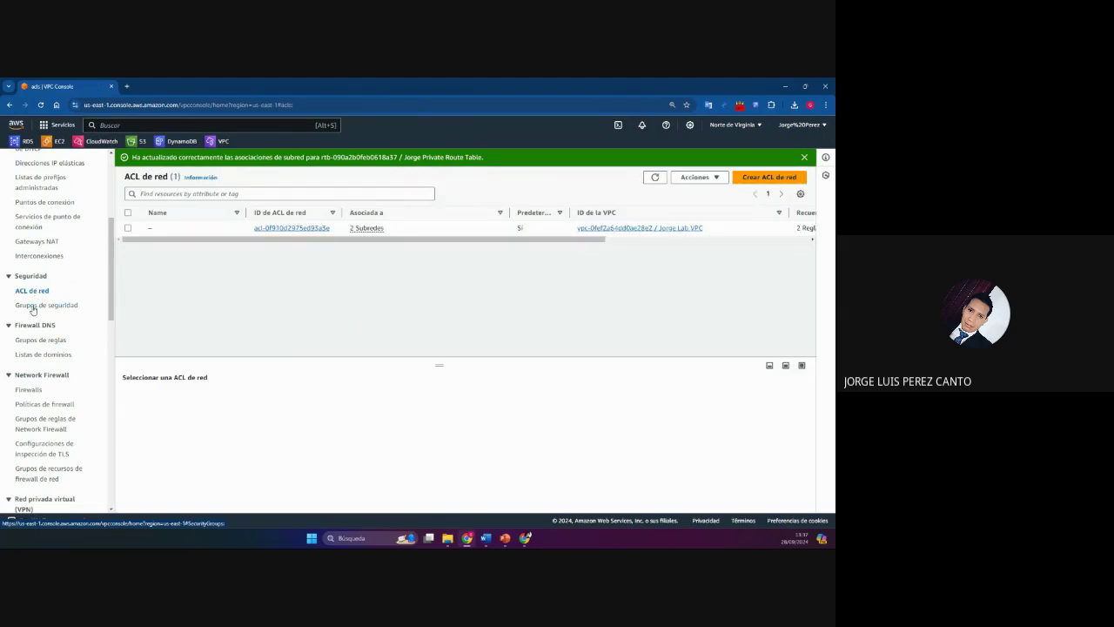
{"action": "left_click", "coordinate": [32, 308]}
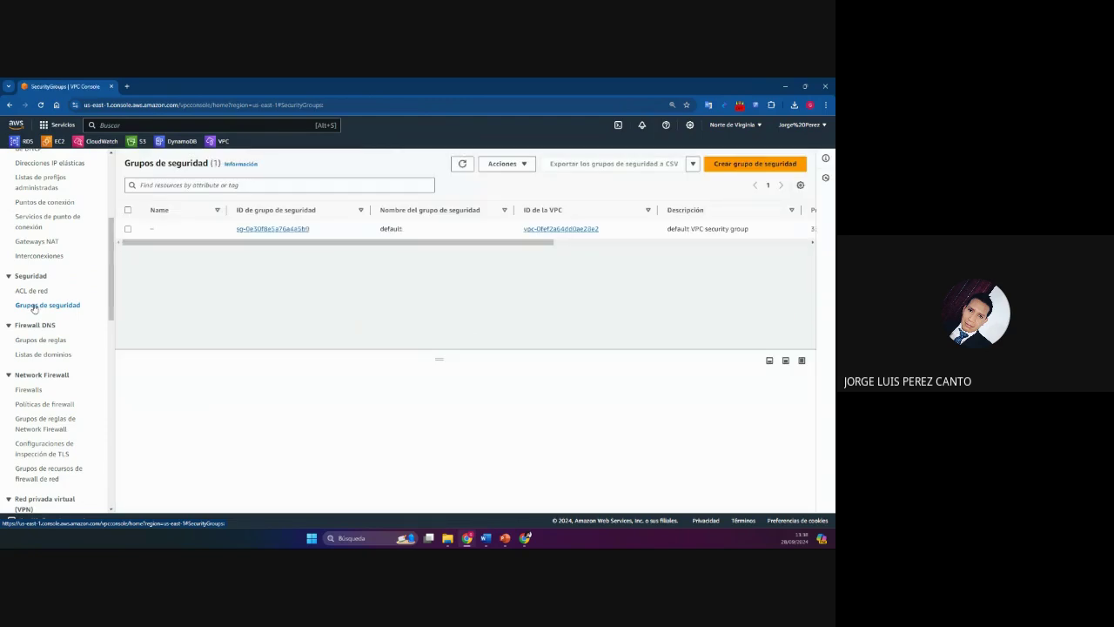
{"action": "left_click", "coordinate": [765, 166]}
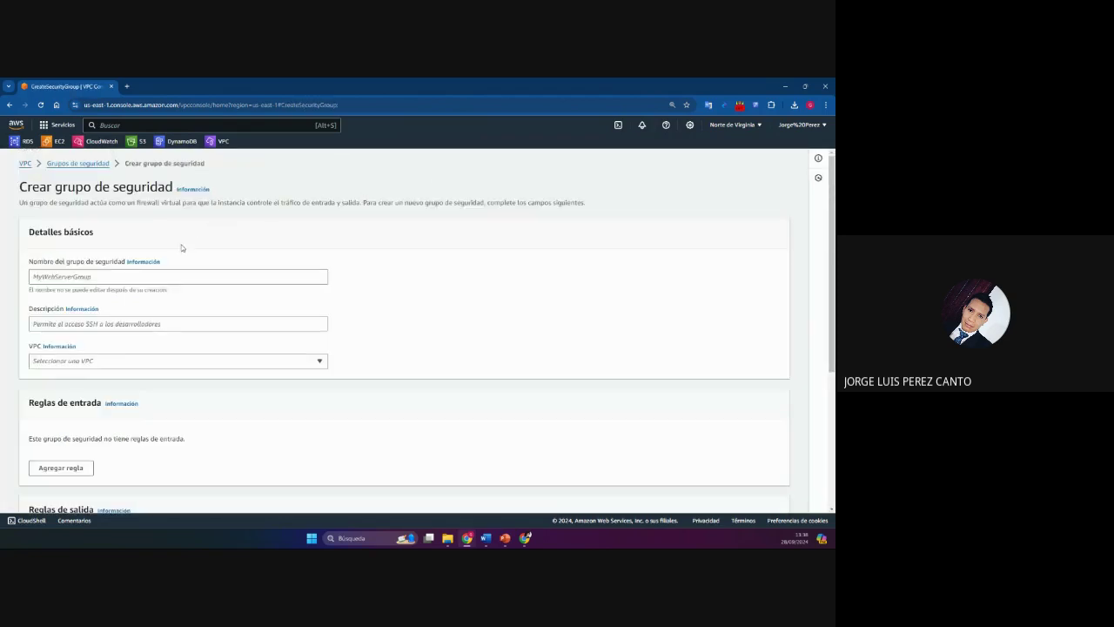
{"action": "left_click", "coordinate": [139, 275]}
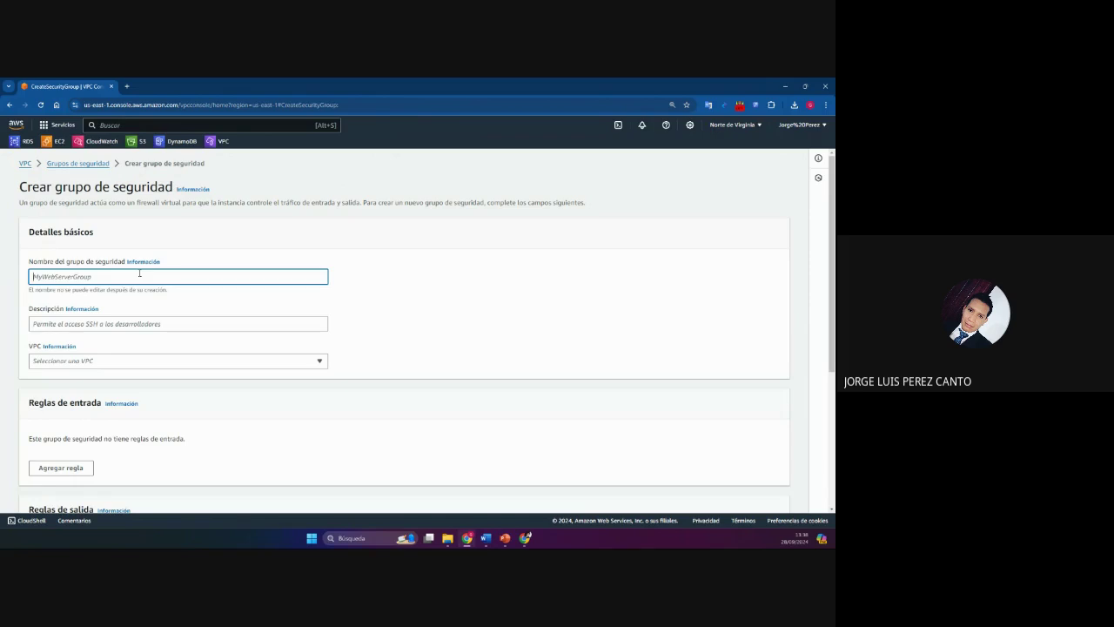
{"action": "type", "text": "Jorge App-SG"}
{"action": "left_click", "coordinate": [148, 324]}
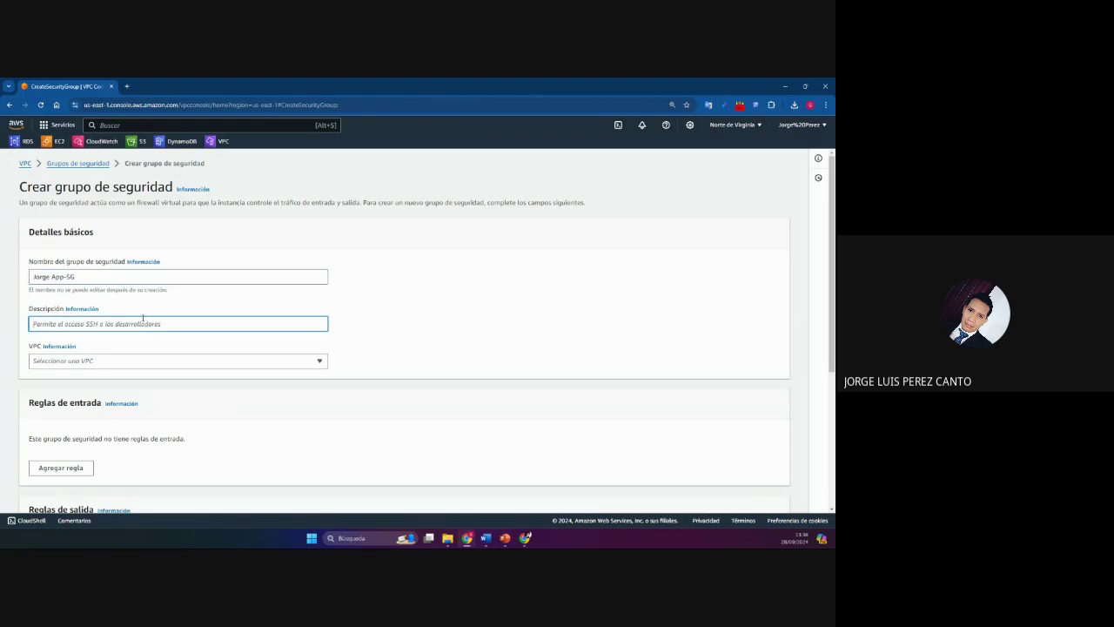
{"action": "type", "text": "Permitir el trafico"}
{"action": "type", "text": "HTTP"}
{"action": "left_click", "coordinate": [138, 363]}
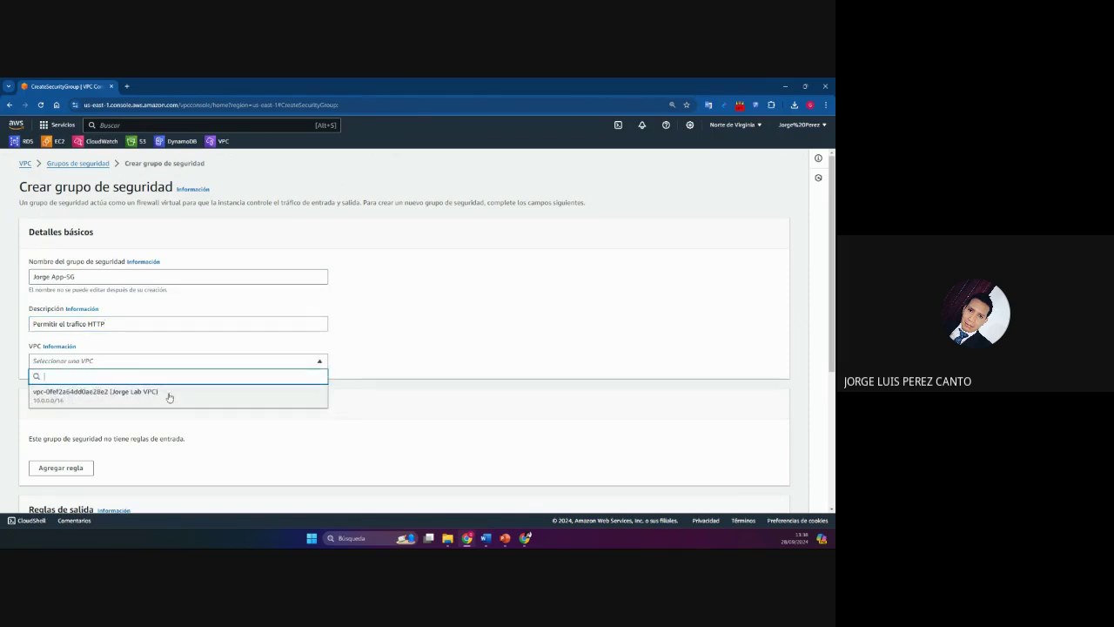
{"action": "left_click", "coordinate": [170, 397]}
Step: Review the new security group's details and rules, keep the default outbound rule, and create the group
{"action": "scroll", "coordinate": [169, 397], "scroll_direction": "down", "scroll_amount": 3}
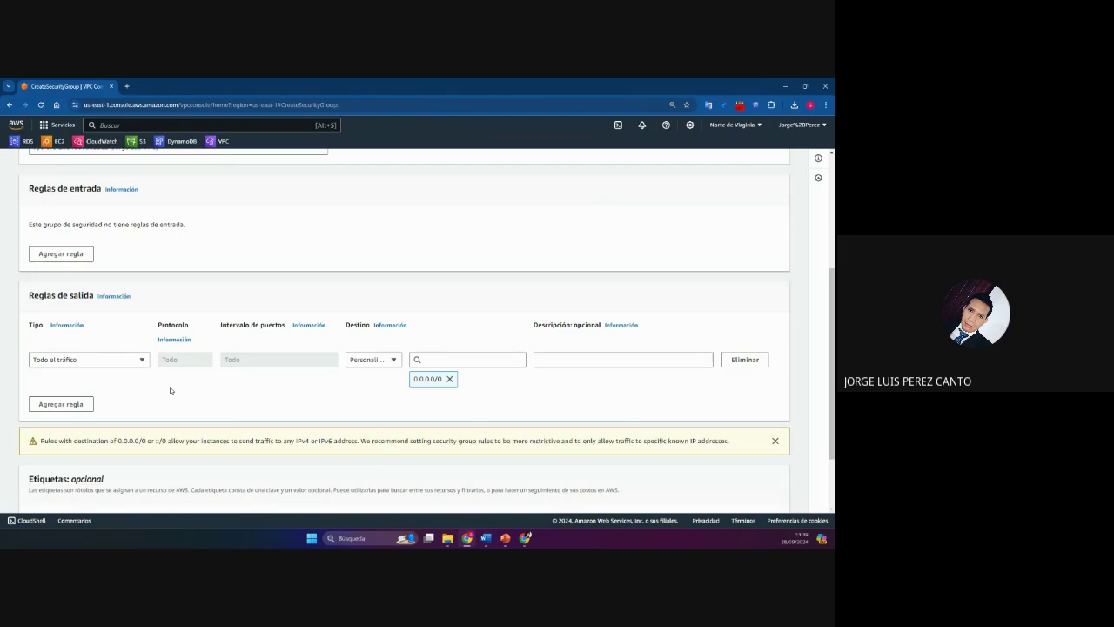
{"action": "scroll", "coordinate": [213, 374], "scroll_direction": "down", "scroll_amount": 2}
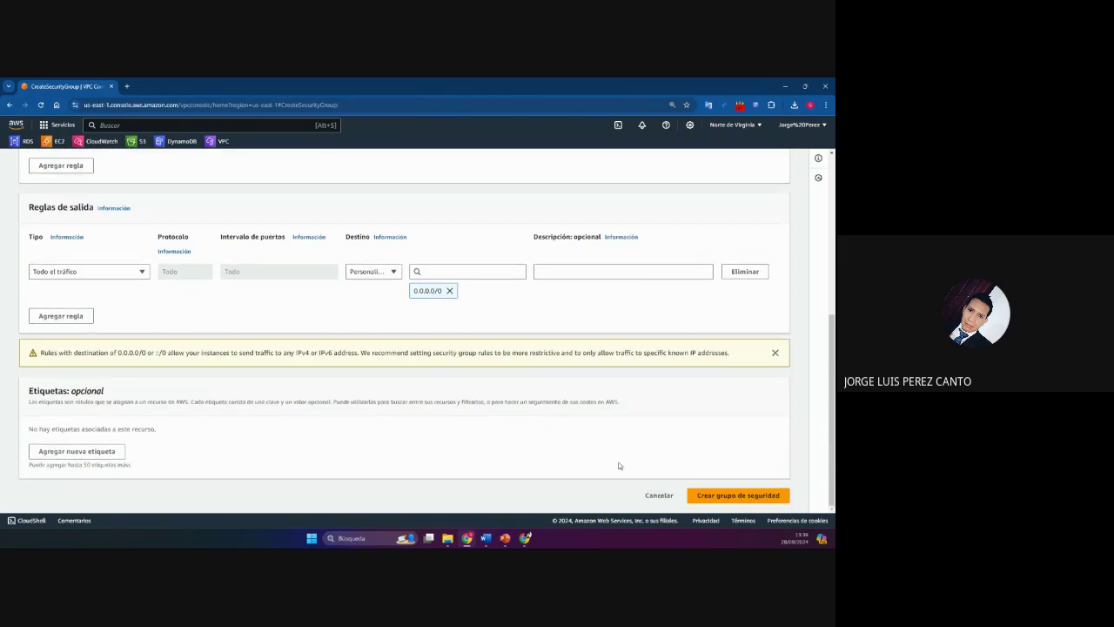
{"action": "scroll", "coordinate": [398, 360], "scroll_direction": "up", "scroll_amount": 5}
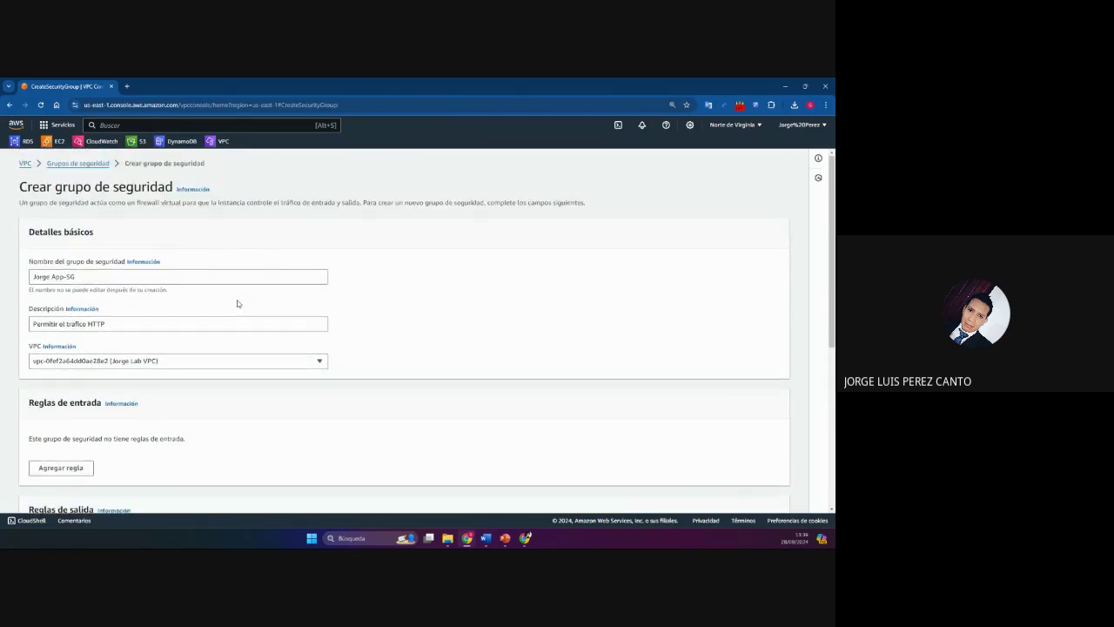
{"action": "scroll", "coordinate": [243, 313], "scroll_direction": "down", "scroll_amount": 5}
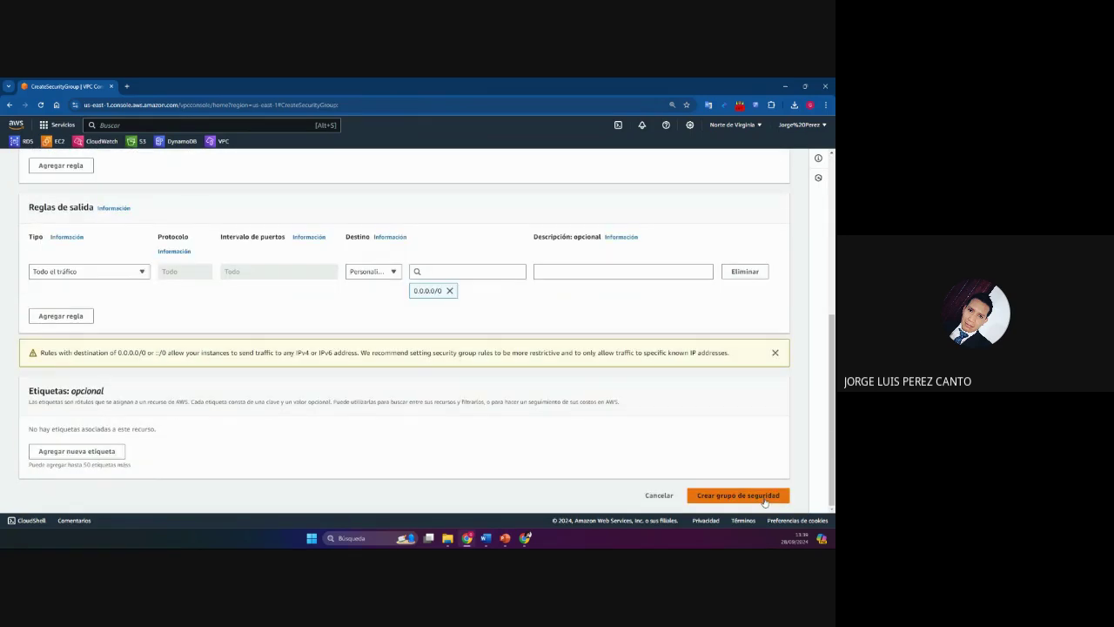
{"action": "left_click", "coordinate": [765, 501]}
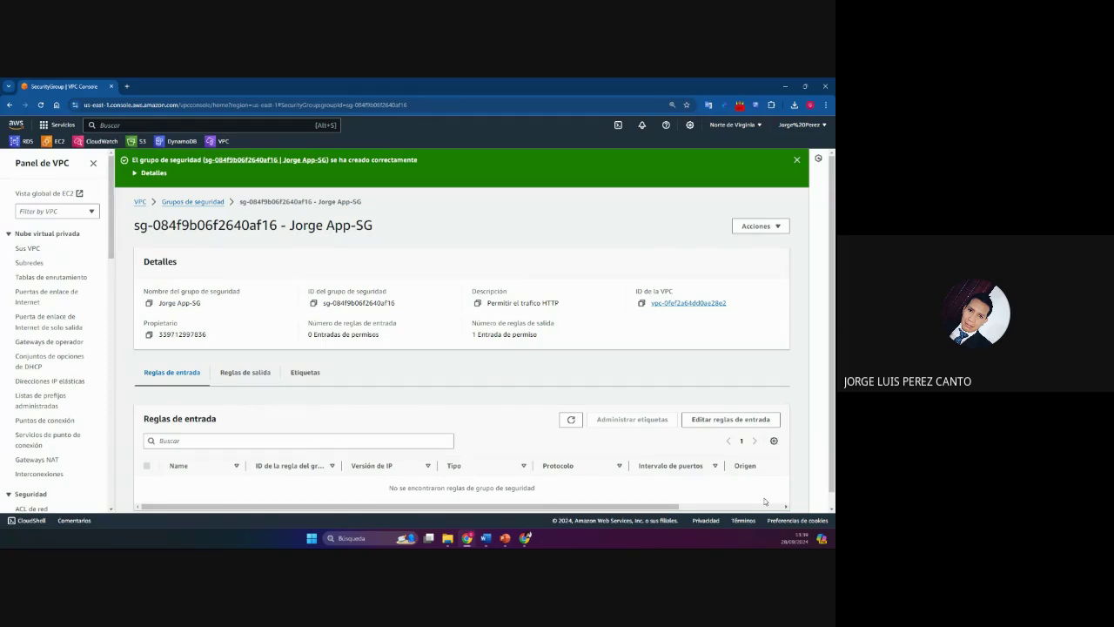
Step: Add an inbound HTTP rule to the new App-SG security group with source Anywhere-IPv4 and description "Permitir acceso web"
{"action": "scroll", "coordinate": [253, 317], "scroll_direction": "down", "scroll_amount": 1}
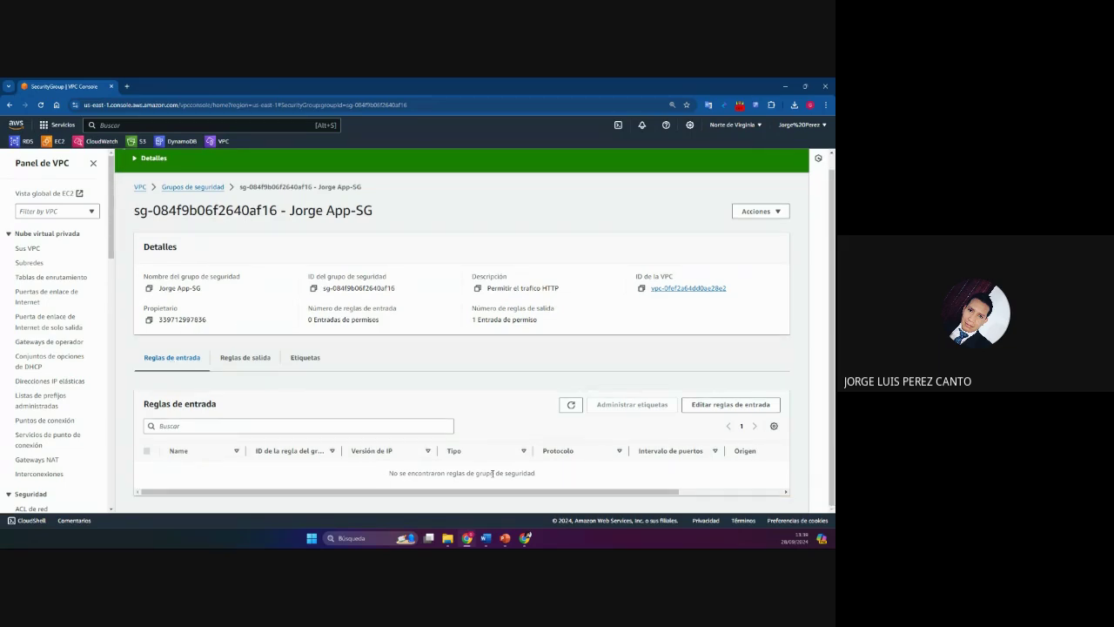
{"action": "left_click", "coordinate": [770, 405]}
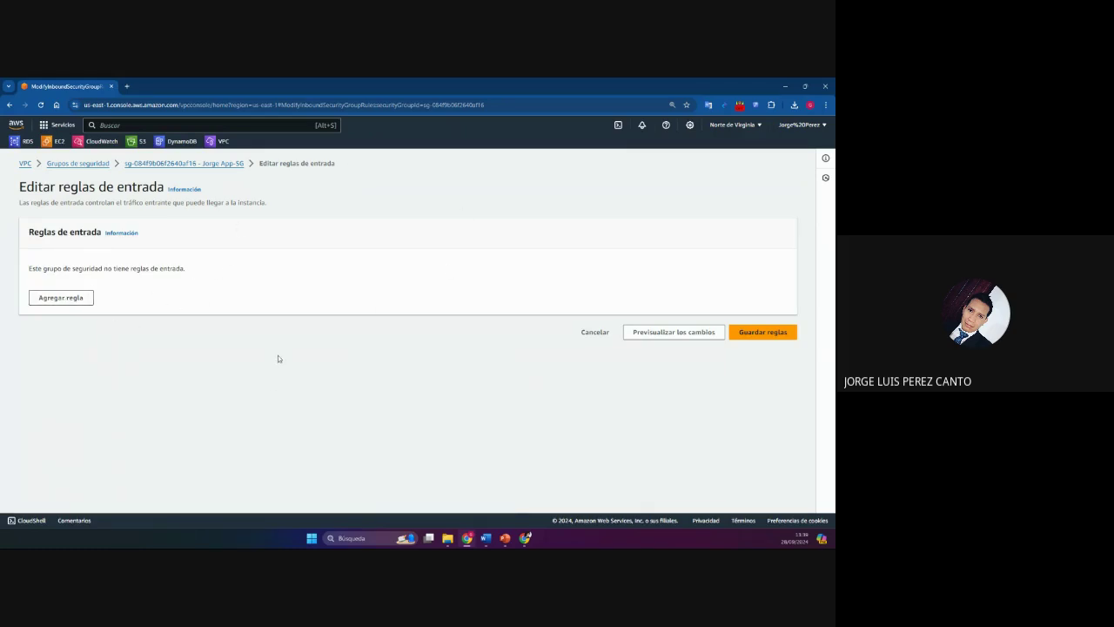
{"action": "left_click", "coordinate": [89, 301]}
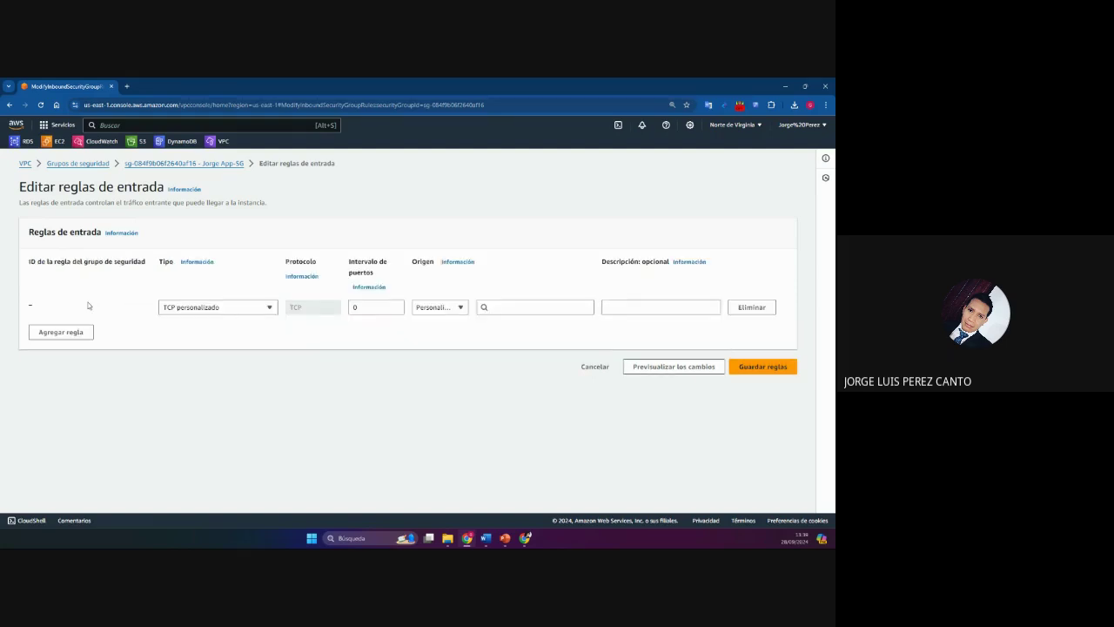
{"action": "left_click", "coordinate": [186, 309]}
{"action": "scroll", "coordinate": [204, 357], "scroll_direction": "down", "scroll_amount": 3}
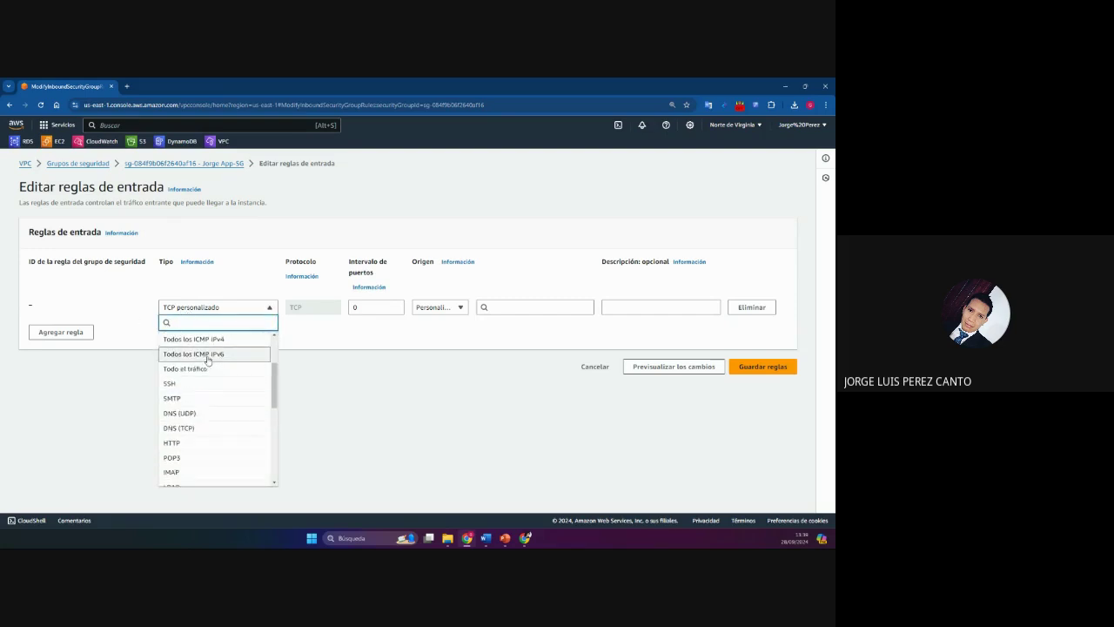
{"action": "left_click", "coordinate": [198, 398]}
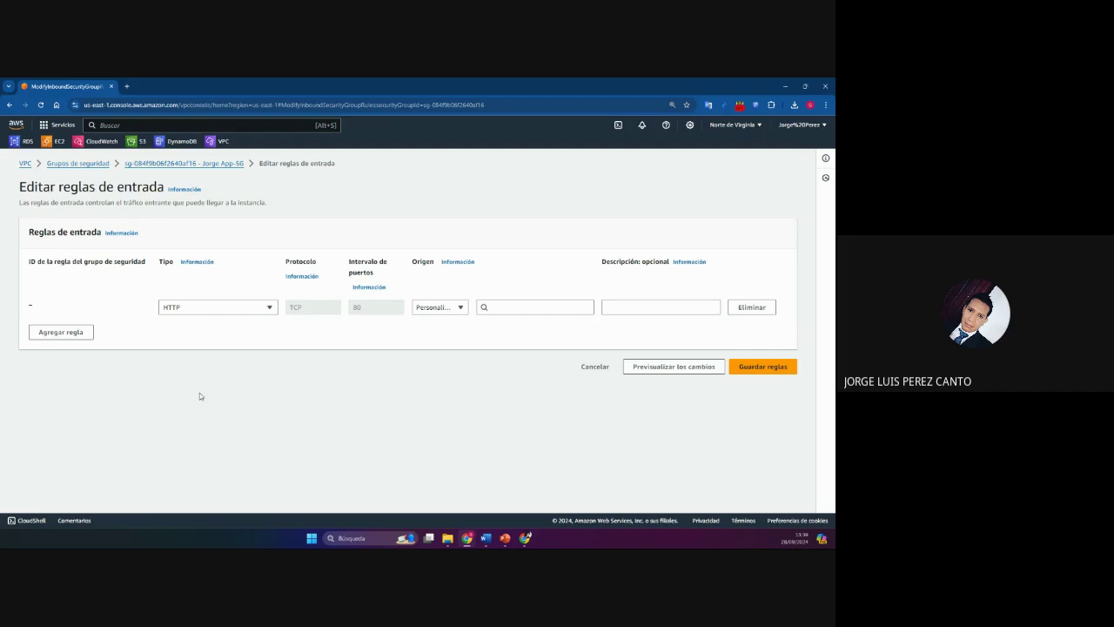
{"action": "left_click", "coordinate": [431, 308]}
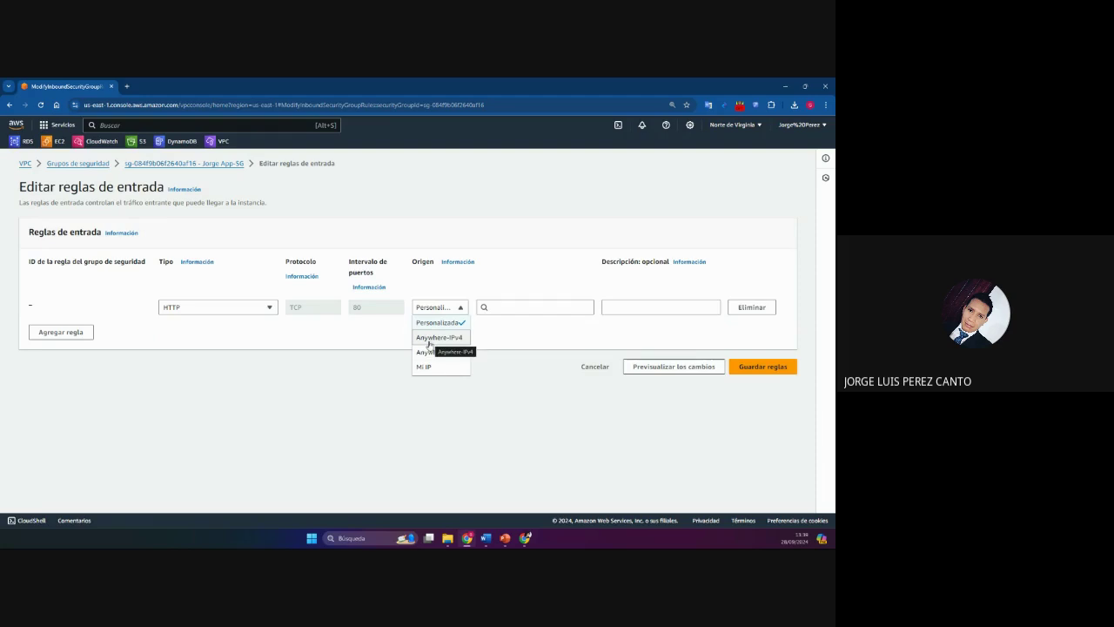
{"action": "left_click", "coordinate": [431, 339]}
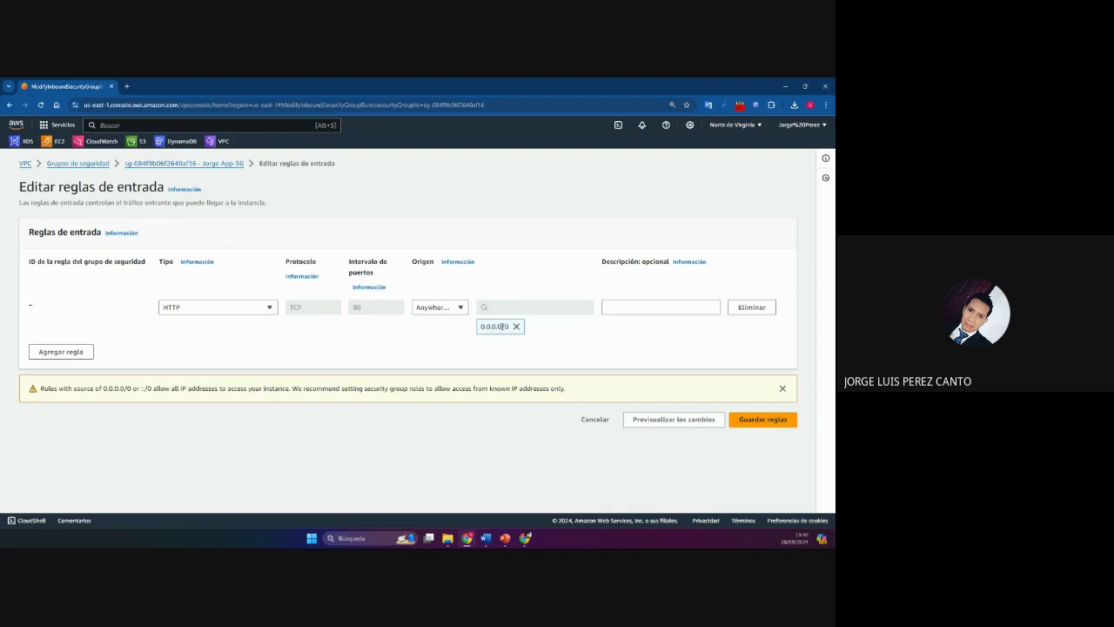
{"action": "left_click", "coordinate": [630, 307]}
{"action": "type", "text": "Pe"}
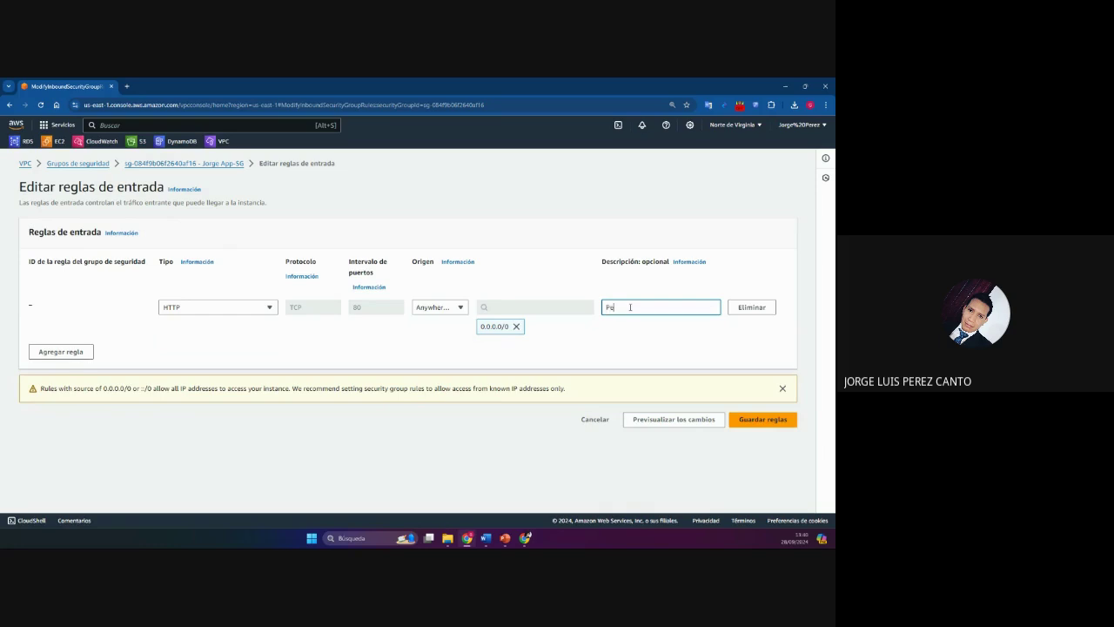
{"action": "type", "text": "rmitir acceso web"}
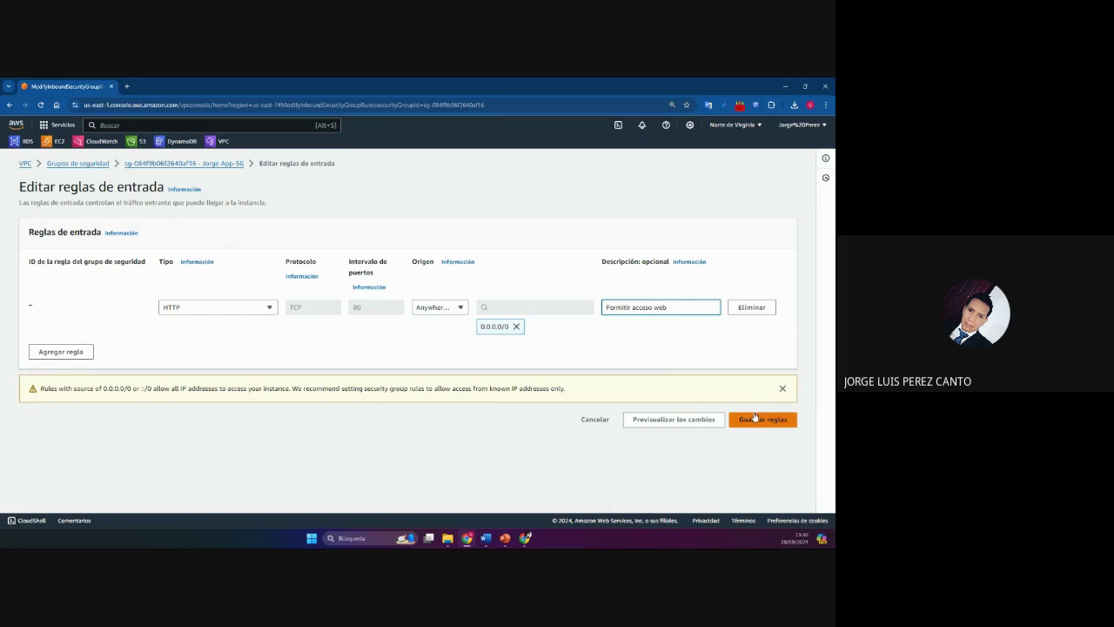
Step: Add a second inbound rule of type SSH with source Anywhere-IPv4 and save the inbound rules
{"action": "left_click", "coordinate": [87, 352]}
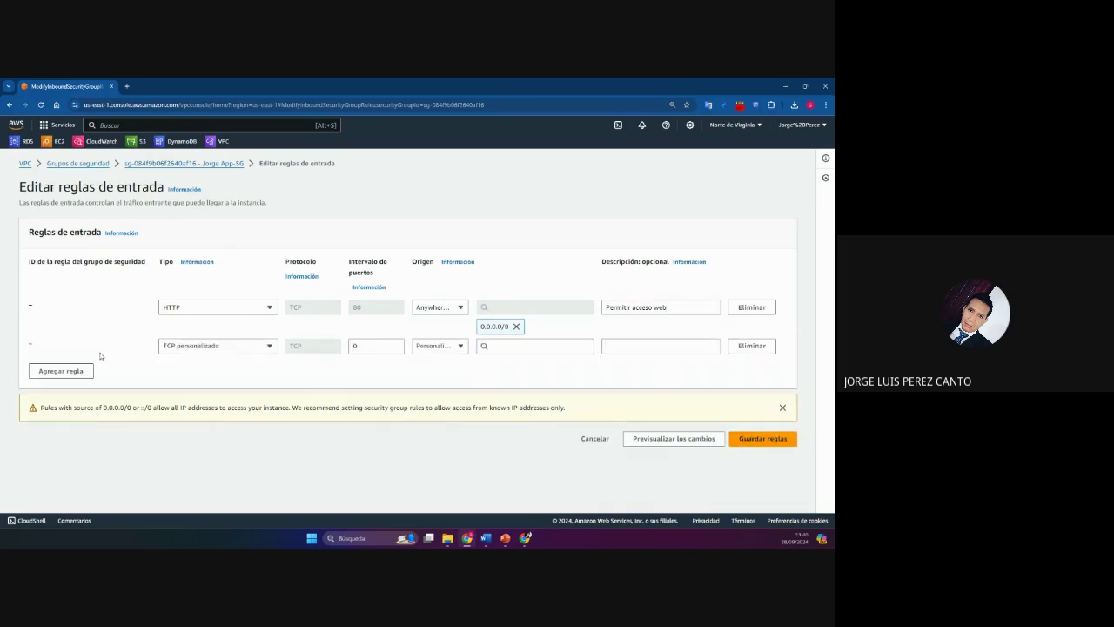
{"action": "left_click", "coordinate": [181, 348]}
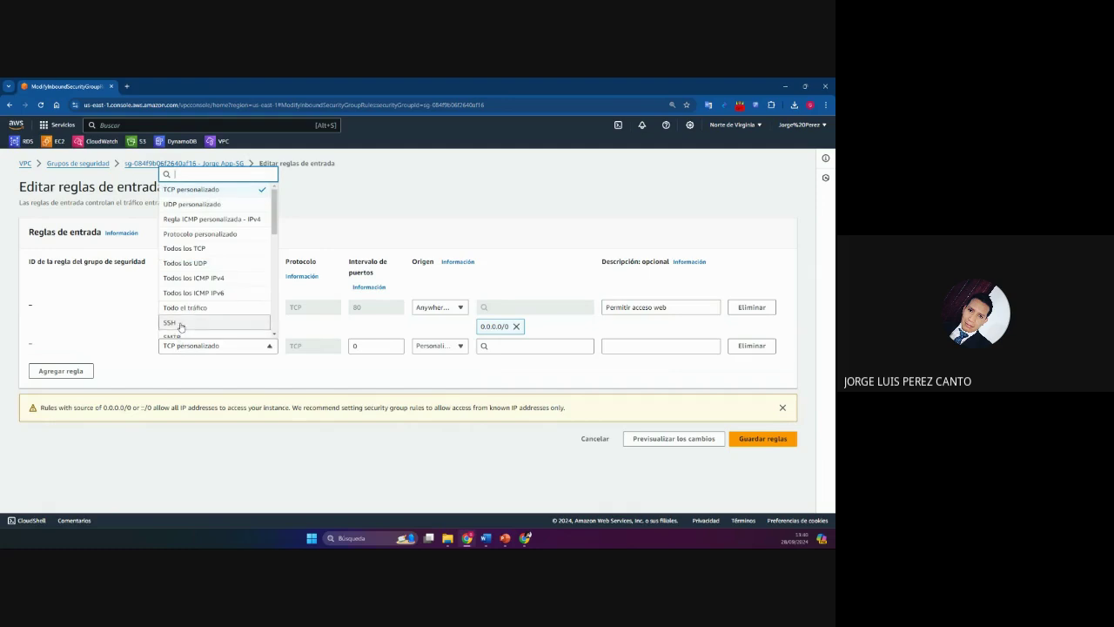
{"action": "left_click", "coordinate": [178, 322]}
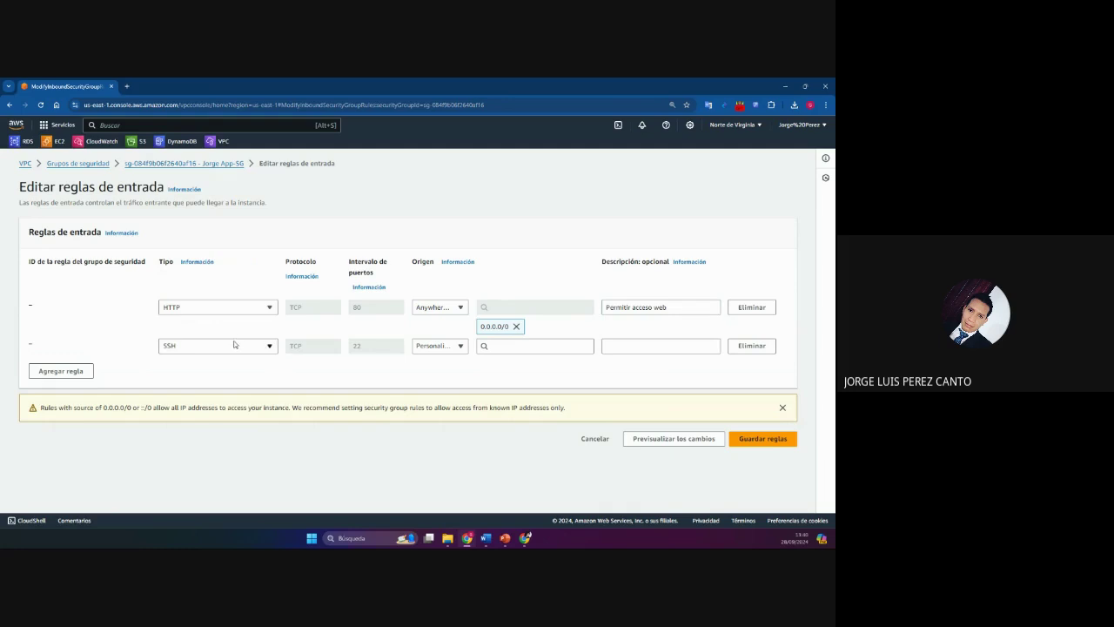
{"action": "left_click", "coordinate": [419, 345]}
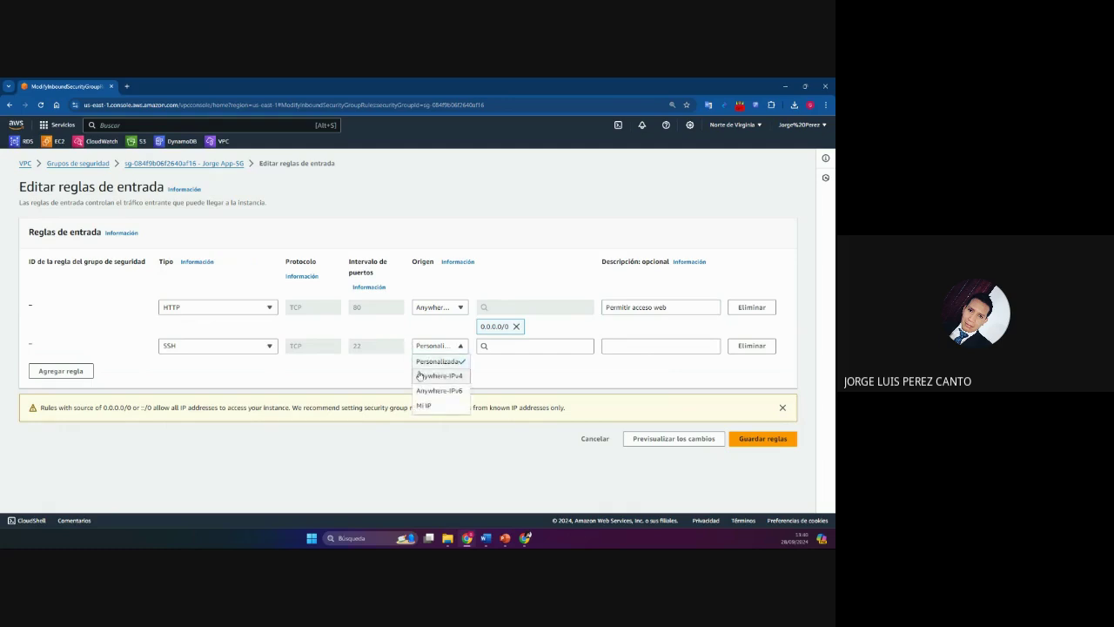
{"action": "left_click", "coordinate": [422, 374]}
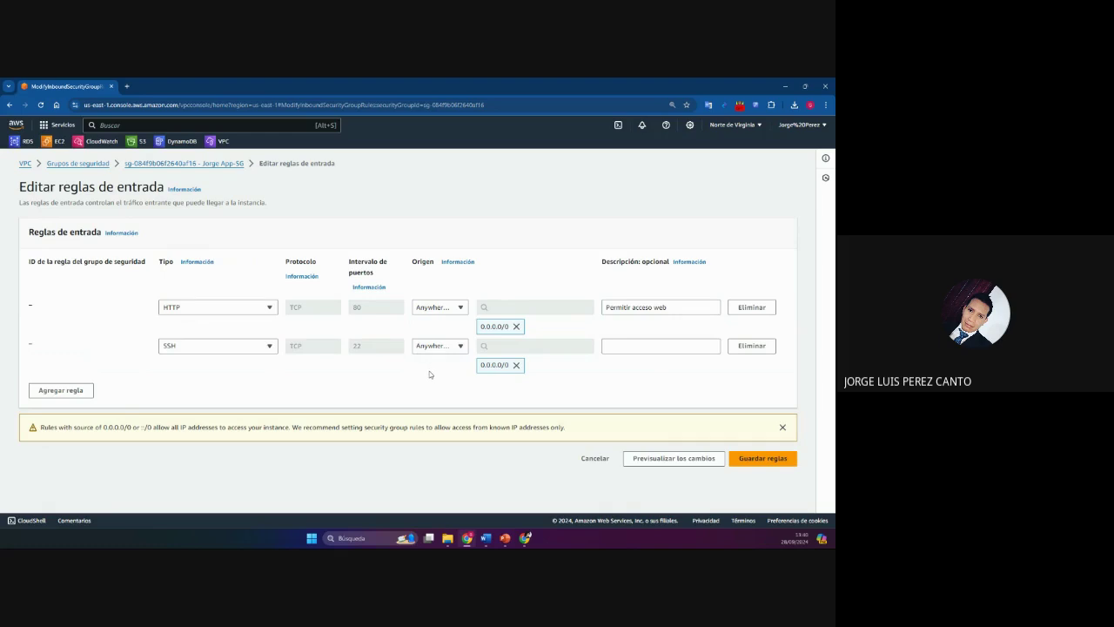
{"action": "left_click", "coordinate": [777, 459]}
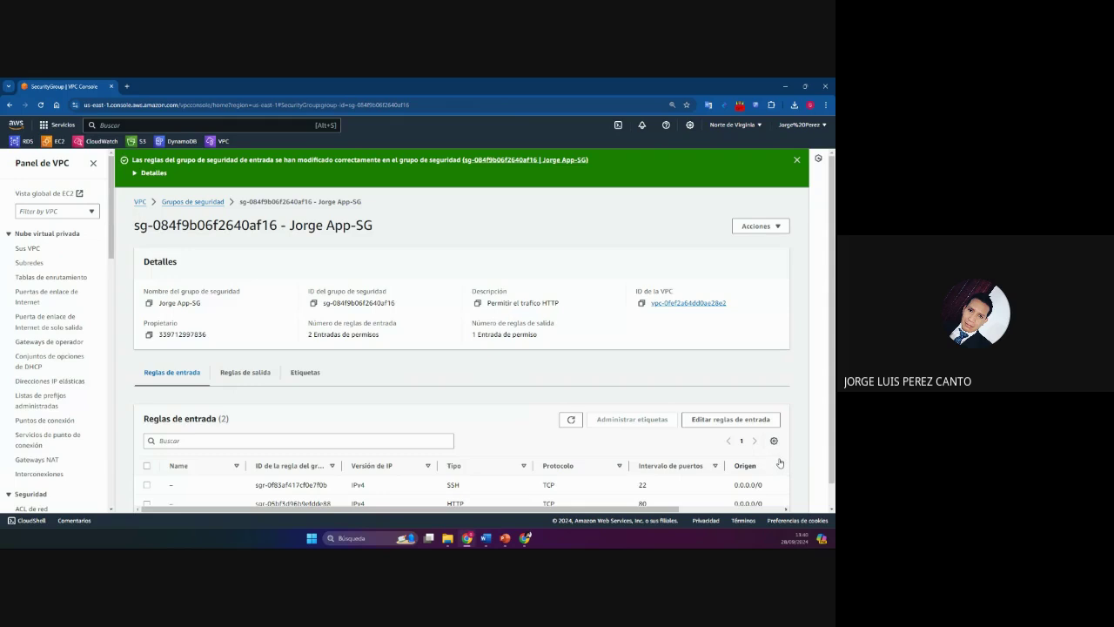
Step: Check the security groups list, and review the VPC diagram and the Tarea 6 EC2 server instructions in the Word lab document
{"action": "left_click", "coordinate": [189, 202]}
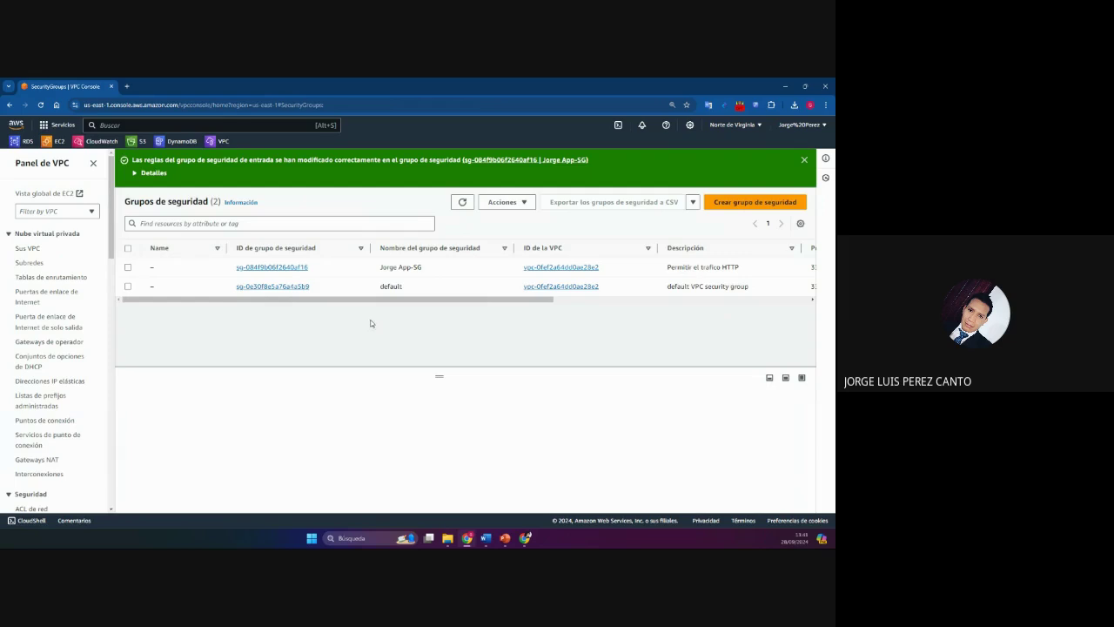
{"action": "left_click", "coordinate": [486, 539]}
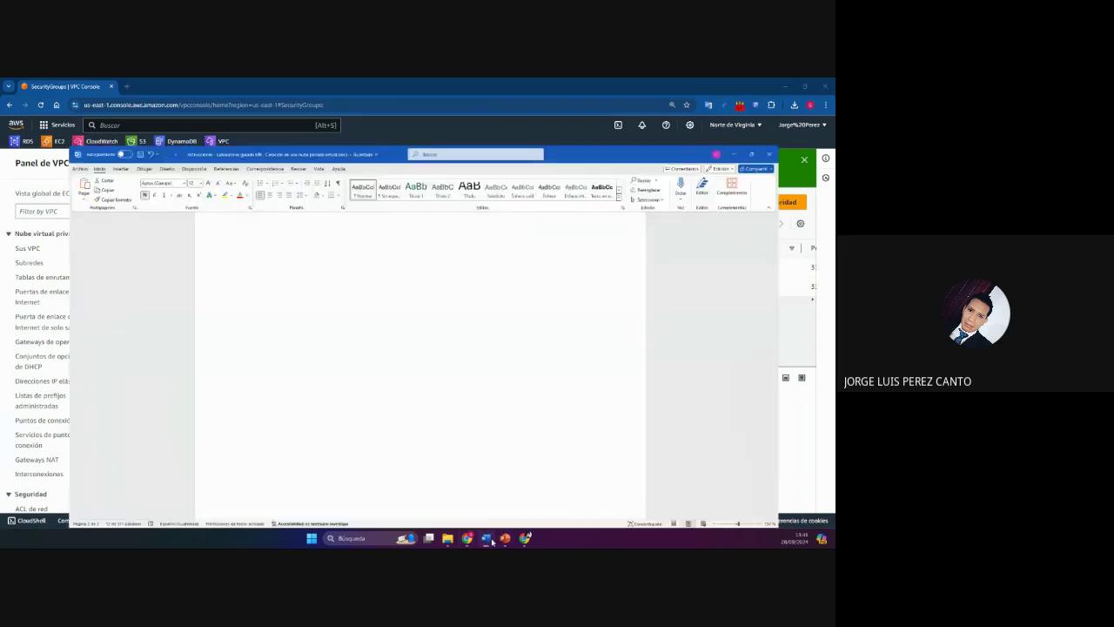
{"action": "scroll", "coordinate": [519, 440], "scroll_direction": "up", "scroll_amount": 1}
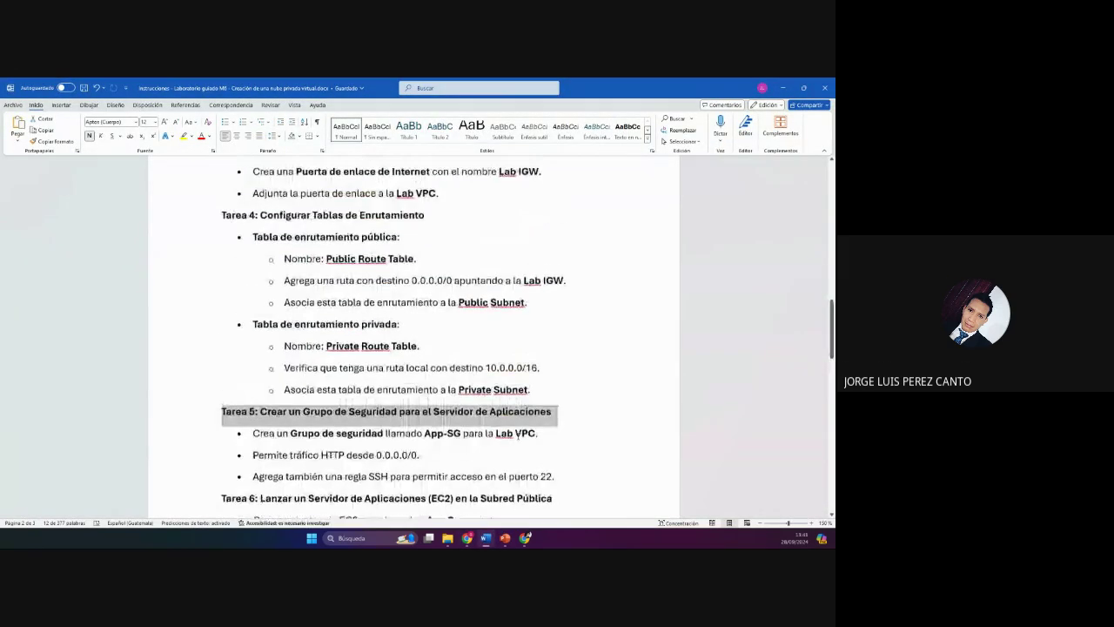
{"action": "scroll", "coordinate": [518, 438], "scroll_direction": "up", "scroll_amount": 15}
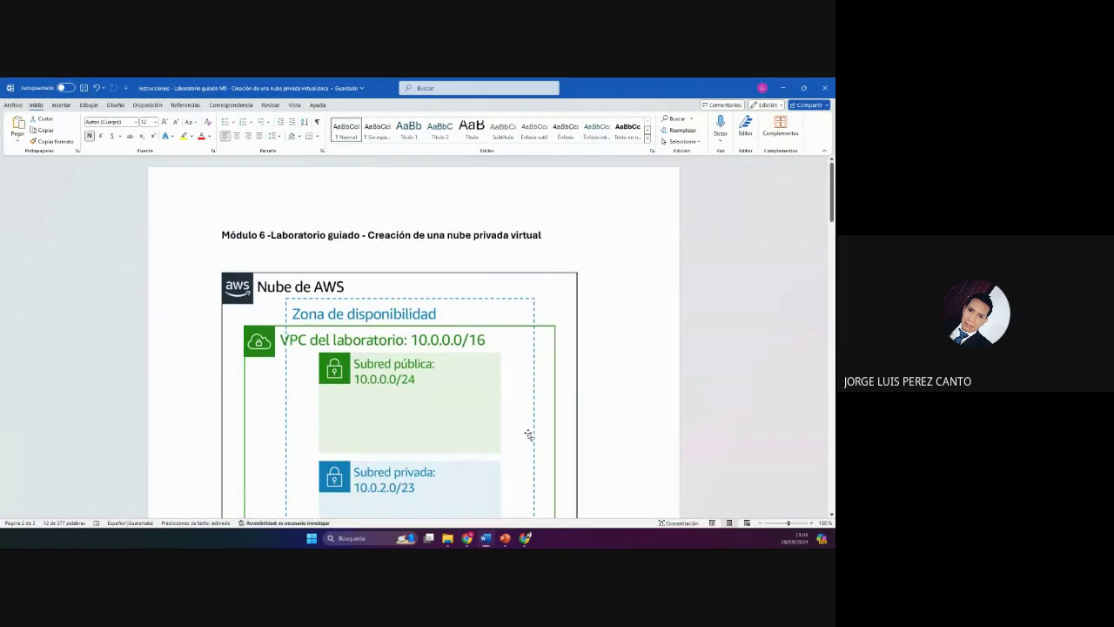
{"action": "scroll", "coordinate": [528, 434], "scroll_direction": "down", "scroll_amount": 2}
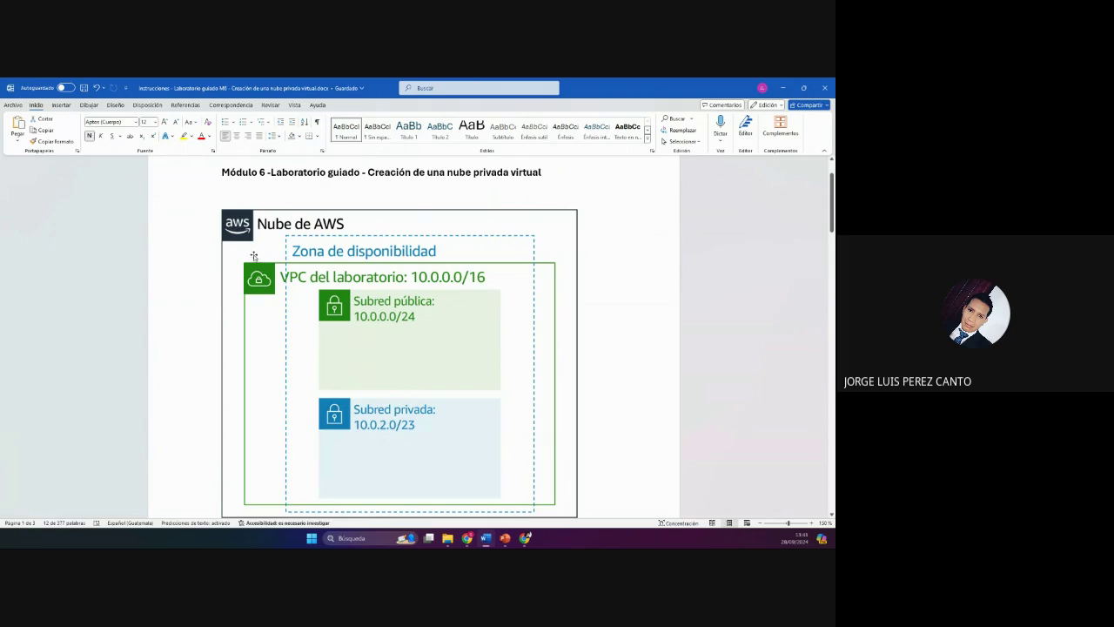
{"action": "scroll", "coordinate": [258, 278], "scroll_direction": "down", "scroll_amount": 1}
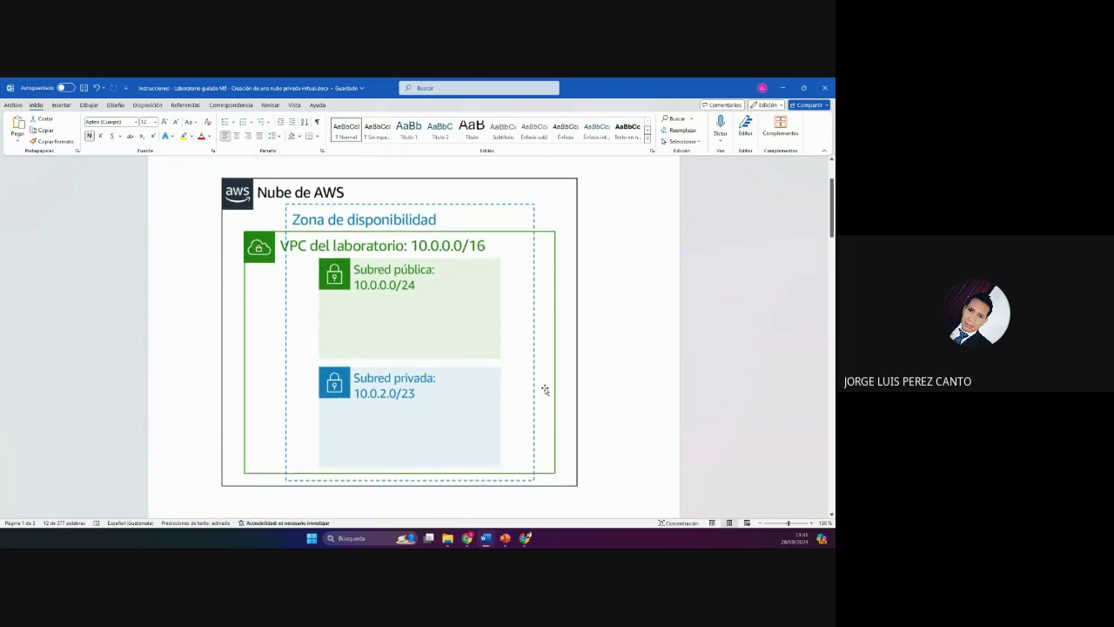
{"action": "scroll", "coordinate": [439, 396], "scroll_direction": "up", "scroll_amount": 3}
{"action": "scroll", "coordinate": [442, 397], "scroll_direction": "down", "scroll_amount": 8}
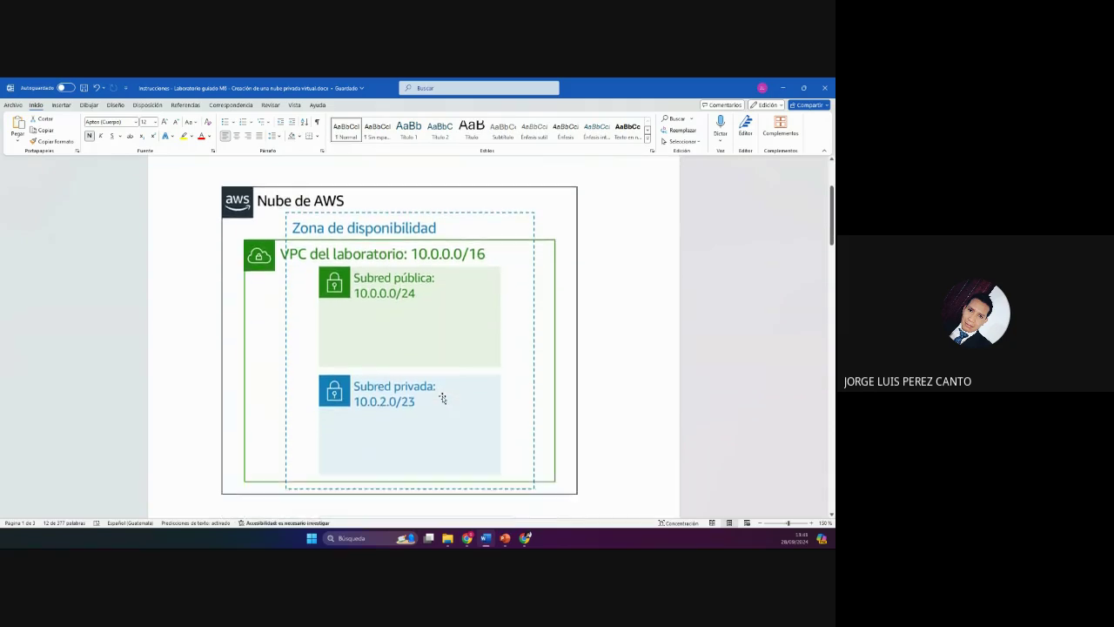
{"action": "scroll", "coordinate": [442, 397], "scroll_direction": "up", "scroll_amount": 6}
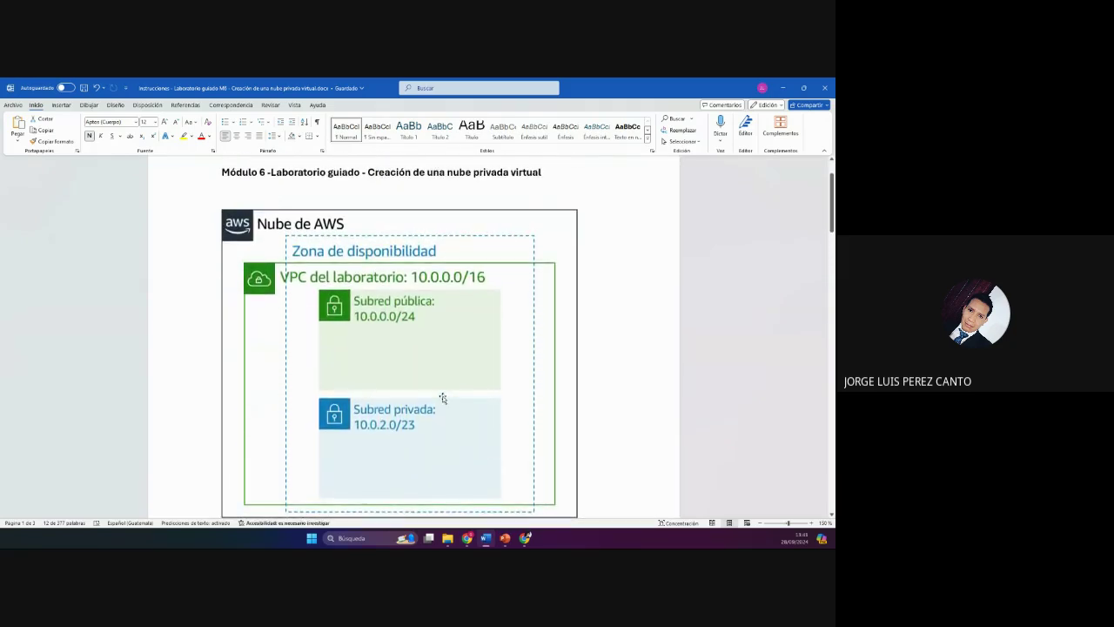
{"action": "scroll", "coordinate": [442, 398], "scroll_direction": "down", "scroll_amount": 8}
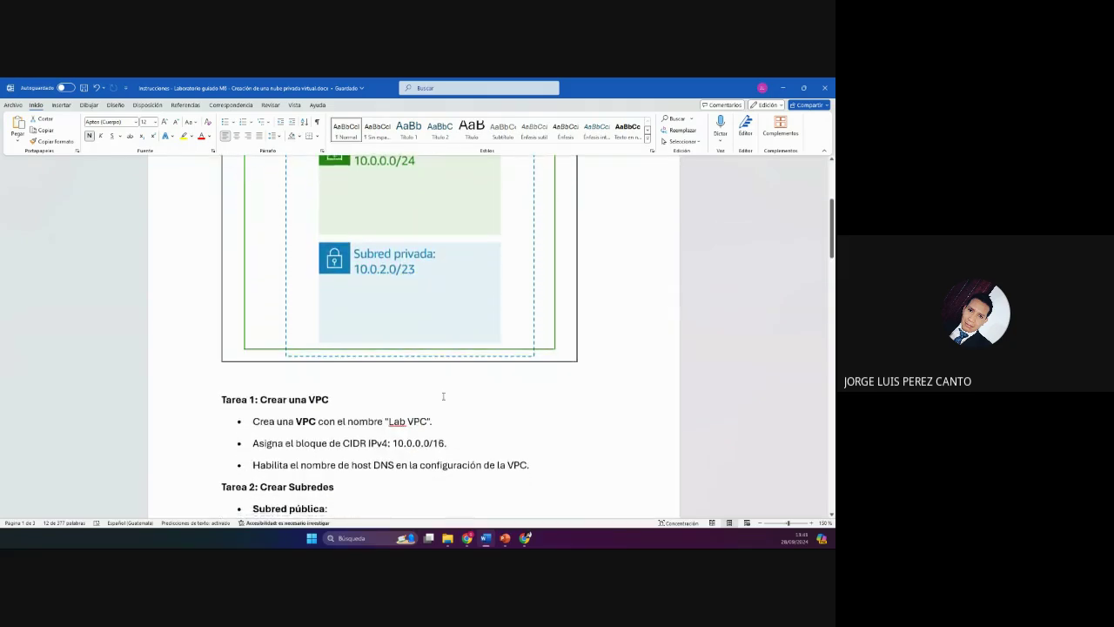
{"action": "scroll", "coordinate": [442, 398], "scroll_direction": "up", "scroll_amount": 8}
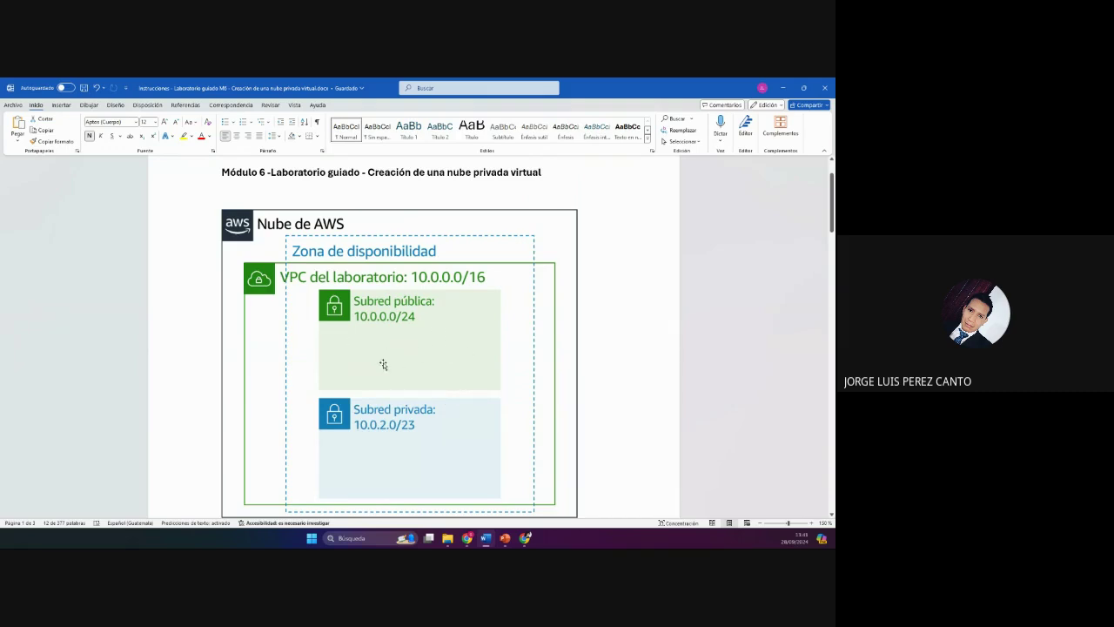
{"action": "scroll", "coordinate": [522, 455], "scroll_direction": "down", "scroll_amount": 15}
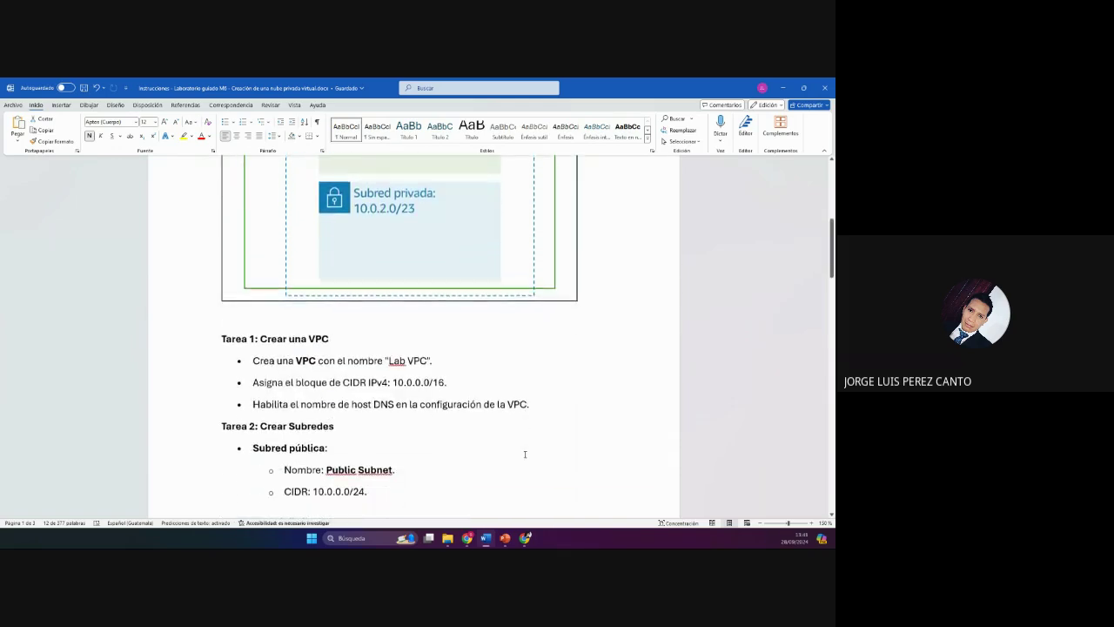
{"action": "scroll", "coordinate": [525, 453], "scroll_direction": "down", "scroll_amount": 6}
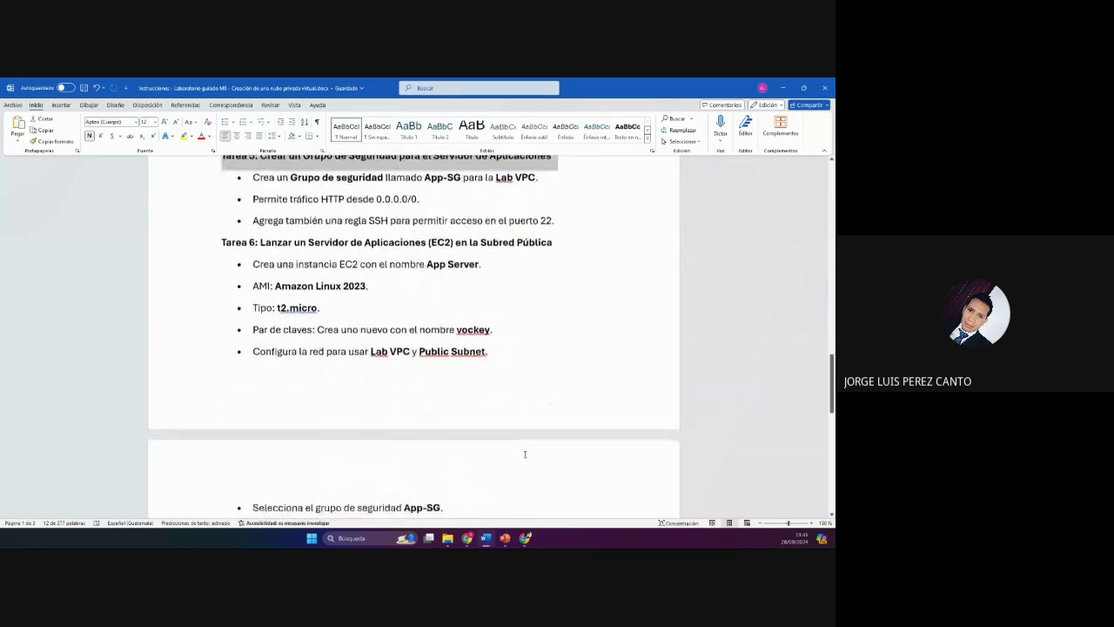
{"action": "scroll", "coordinate": [524, 453], "scroll_direction": "up", "scroll_amount": 1}
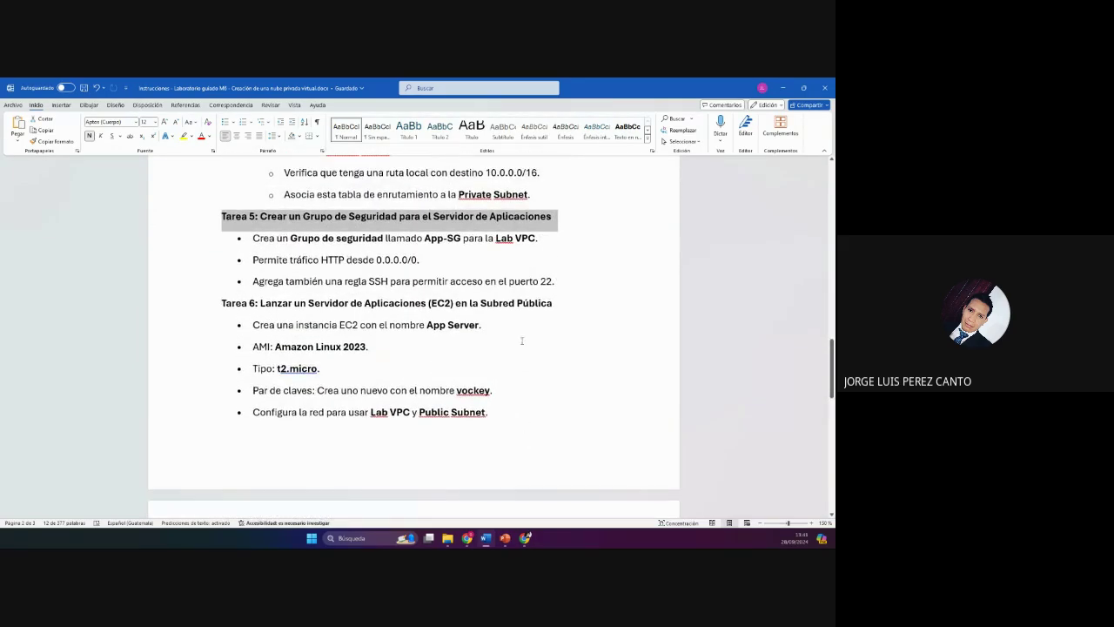
{"action": "left_click", "coordinate": [563, 303]}
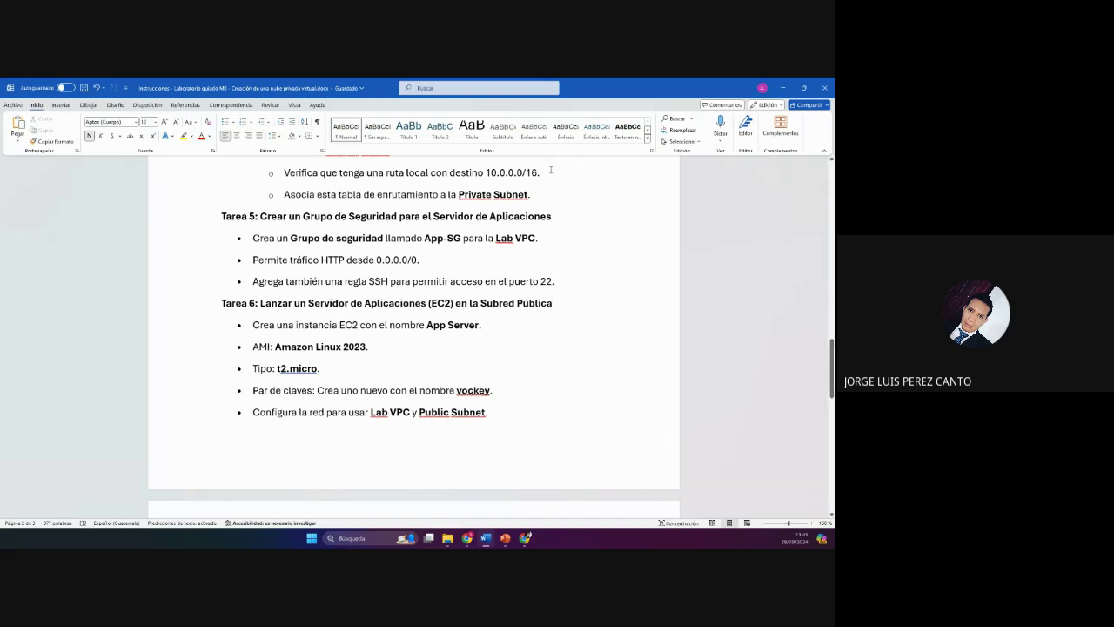
{"action": "left_click", "coordinate": [342, 372]}
Step: Back in the AWS console, go to the EC2 instances list and start launching a new instance
{"action": "left_click", "coordinate": [782, 87]}
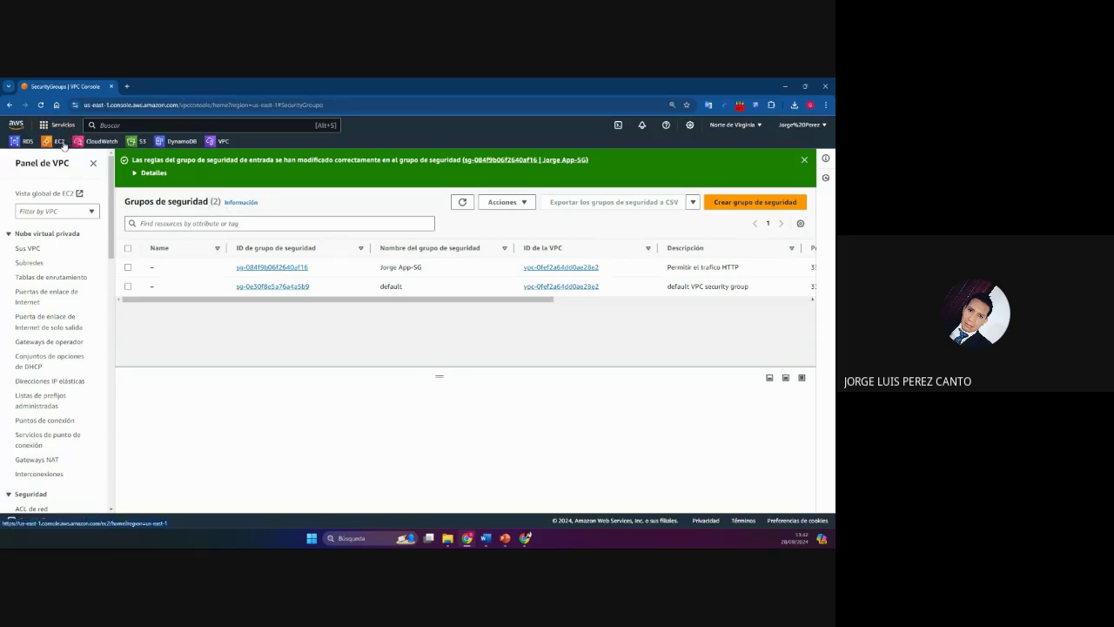
{"action": "left_click", "coordinate": [63, 143]}
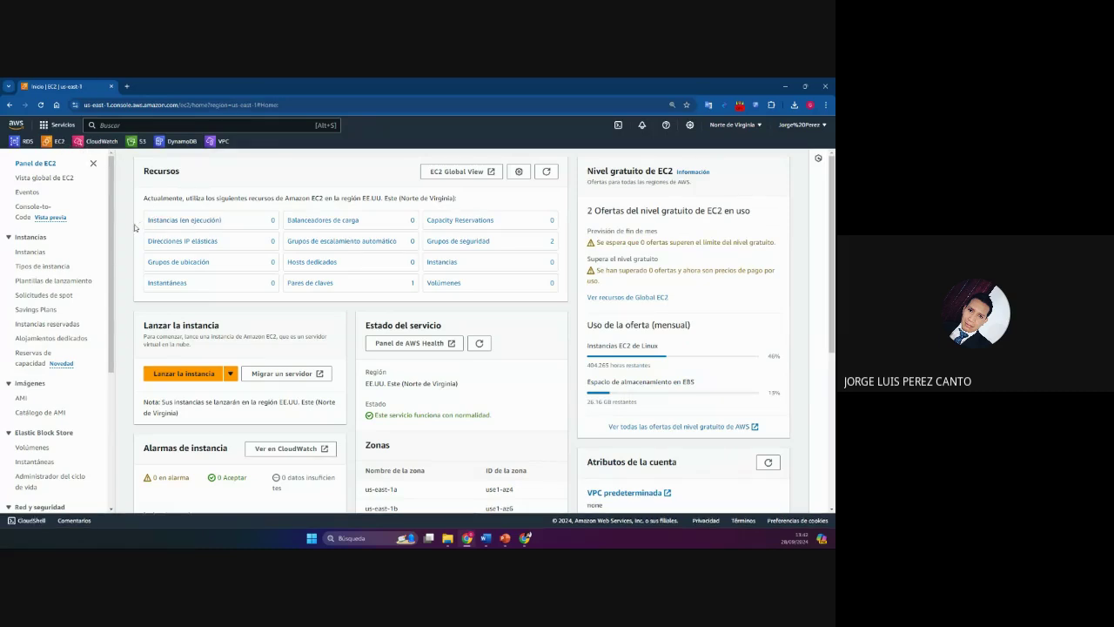
{"action": "left_click", "coordinate": [27, 252]}
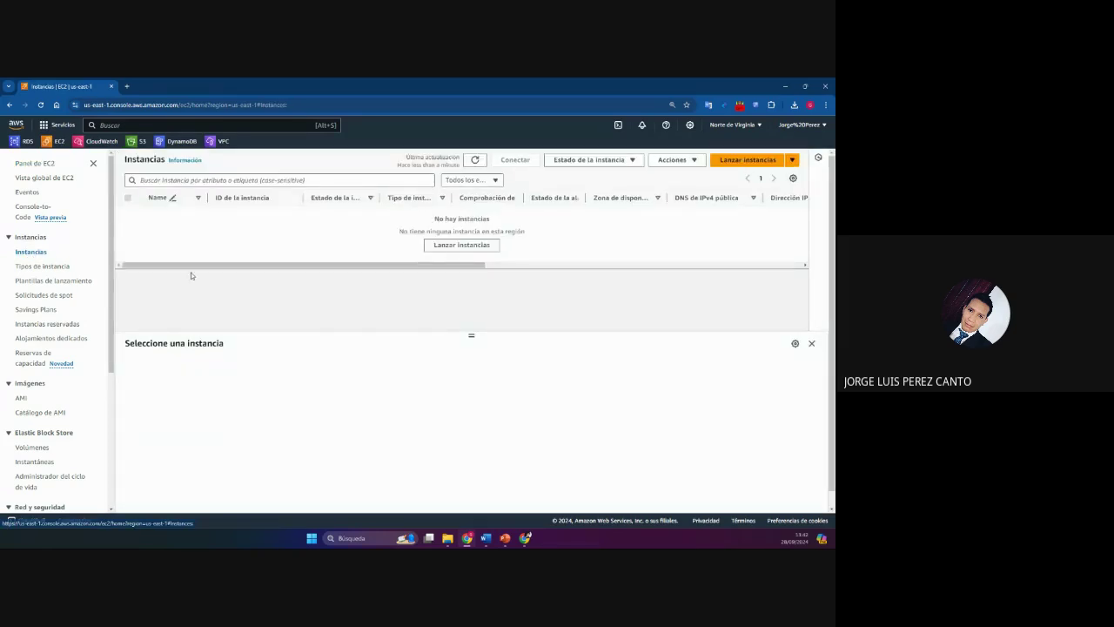
{"action": "left_click", "coordinate": [773, 161]}
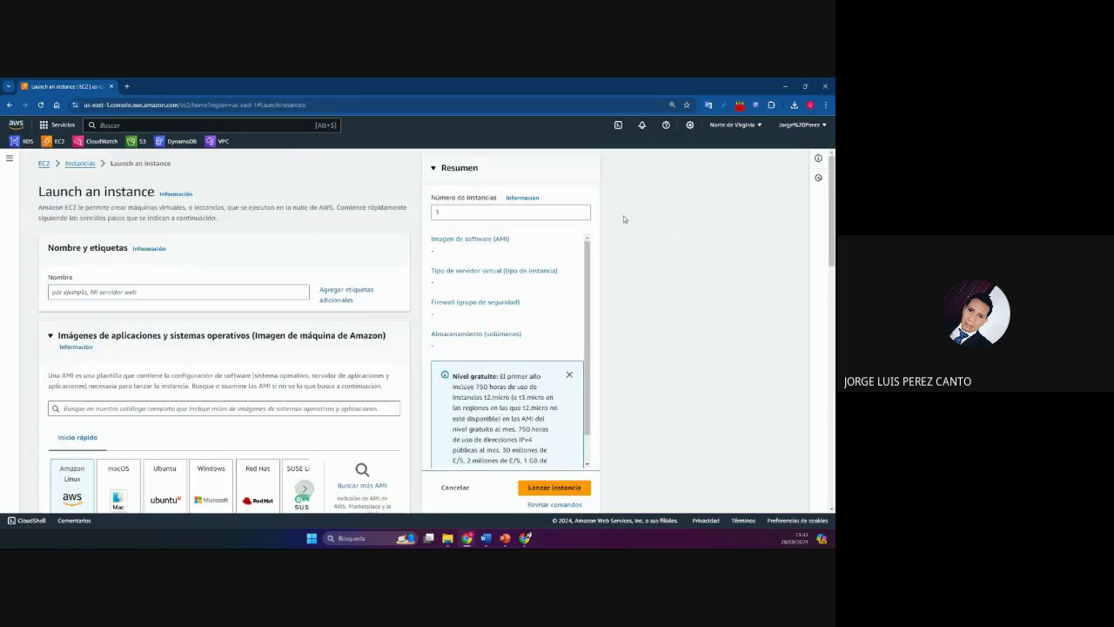
{"action": "left_click", "coordinate": [221, 288]}
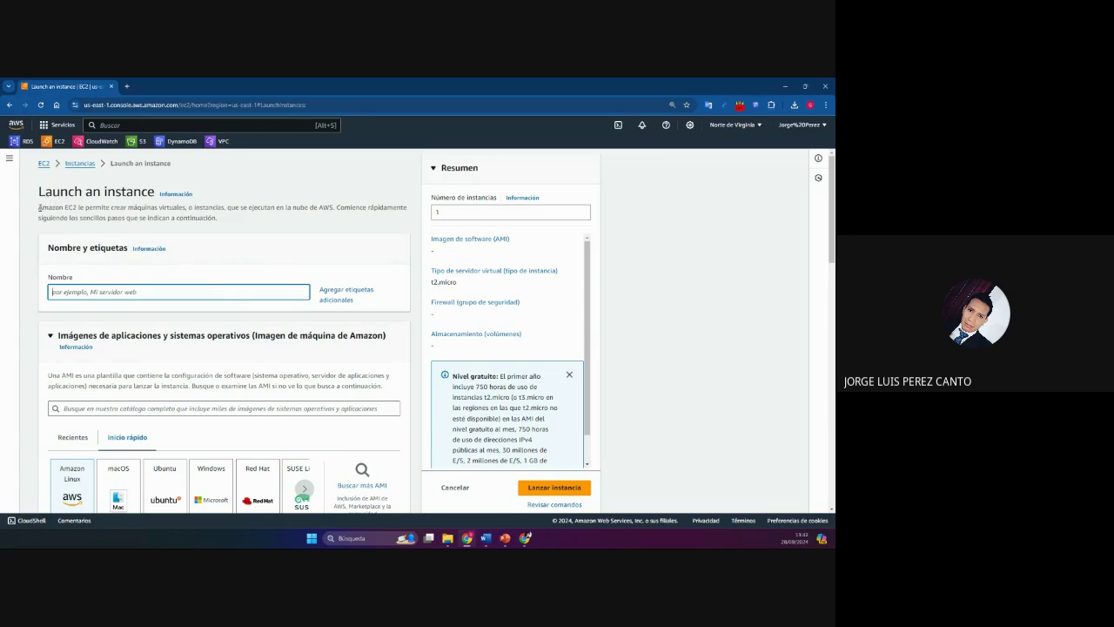
{"action": "left_click_drag", "start_coordinate": [40, 207], "coordinate": [253, 218]}
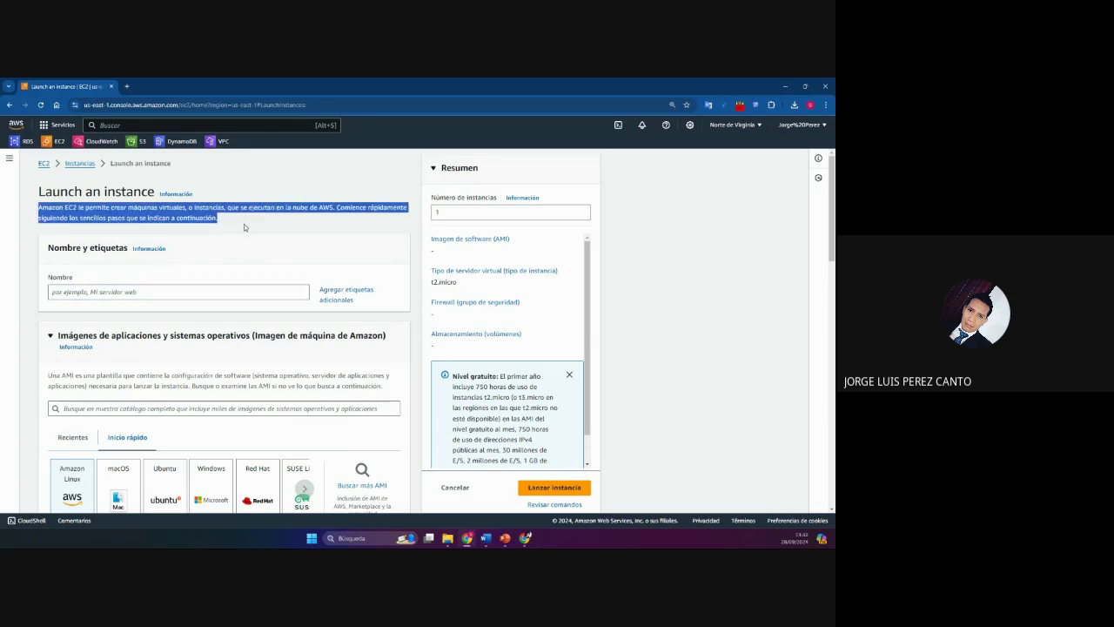
Step: Name the new instance with the owner's first name followed by "App Server"
{"action": "left_click", "coordinate": [235, 230]}
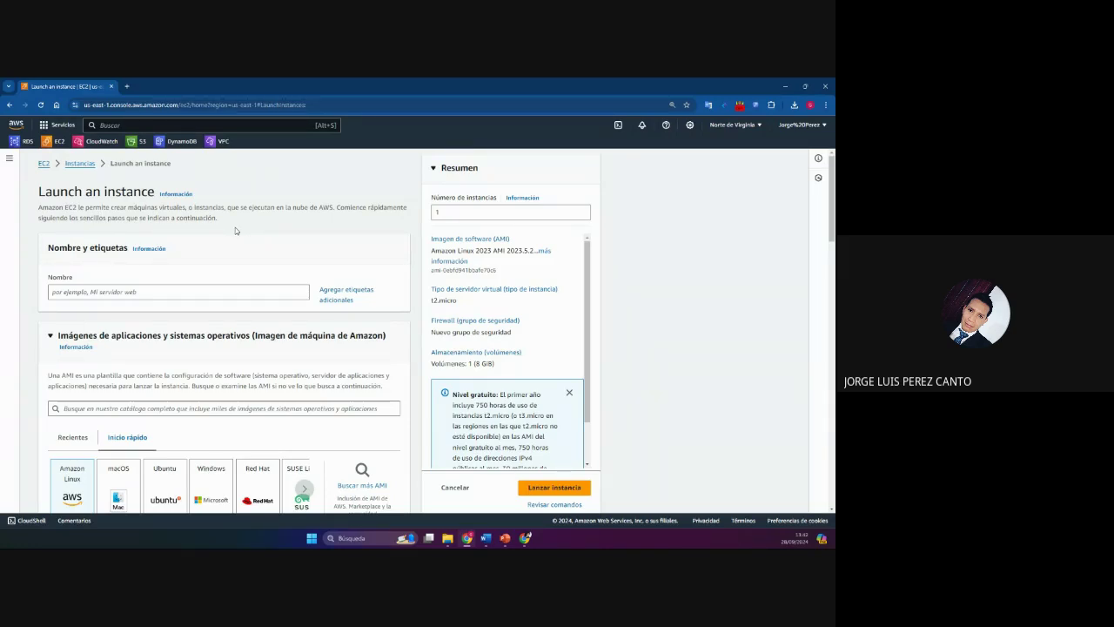
{"action": "left_click_drag", "start_coordinate": [236, 219], "coordinate": [39, 207]}
{"action": "left_click", "coordinate": [224, 219]}
{"action": "left_click", "coordinate": [161, 297]}
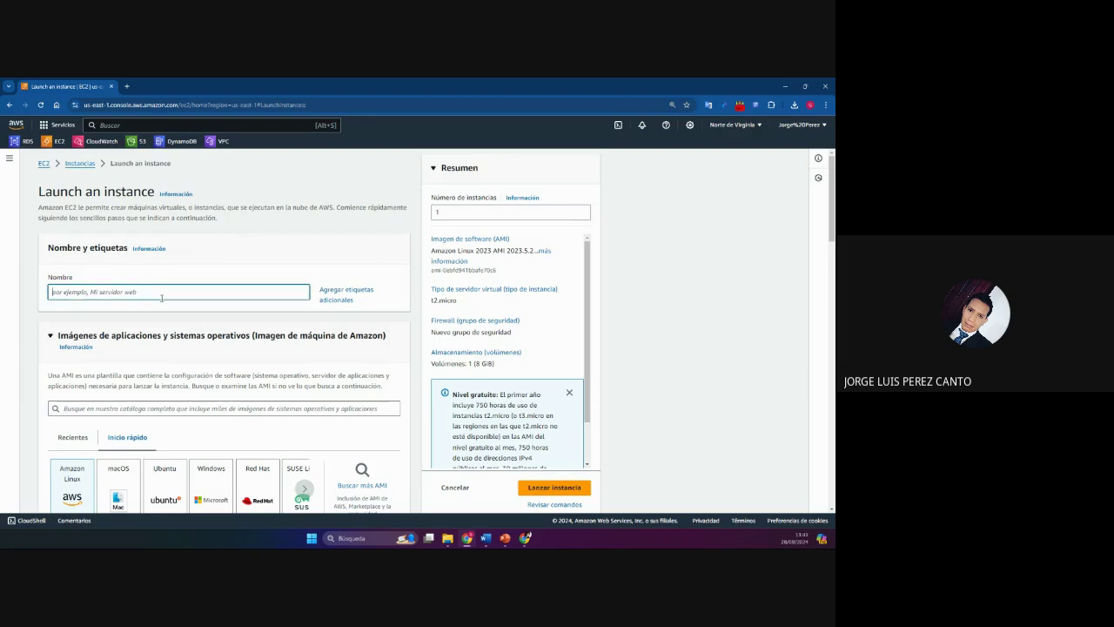
{"action": "type", "text": "Jorge"}
{"action": "type", "text": "App Server"}
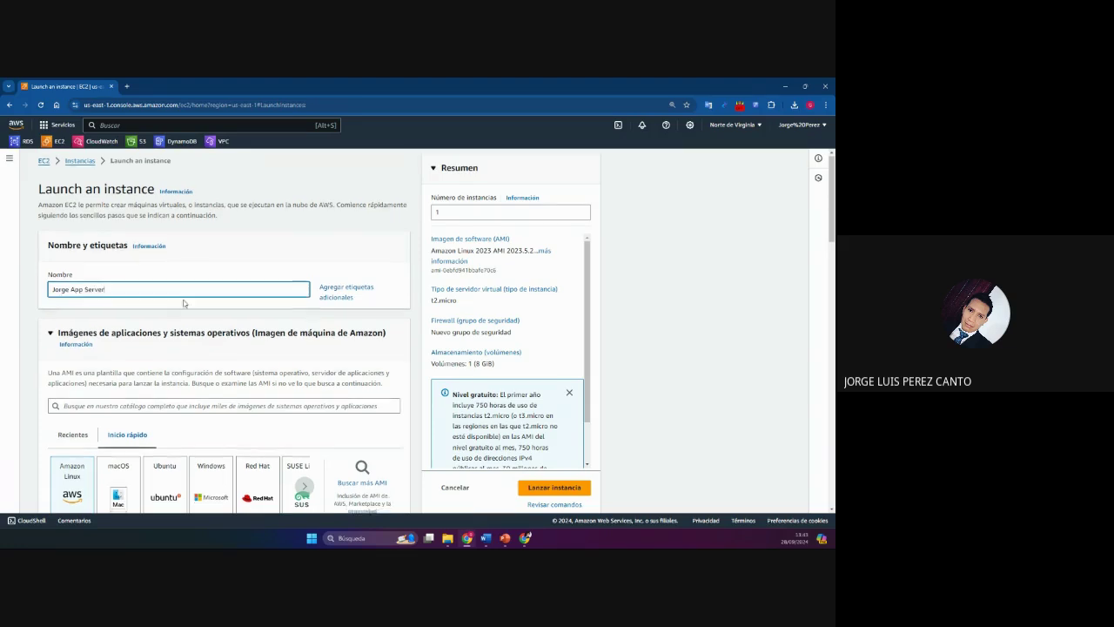
Step: Browse the quick-start operating system images through to Debian and return to Amazon Linux
{"action": "scroll", "coordinate": [166, 296], "scroll_direction": "down", "scroll_amount": 2}
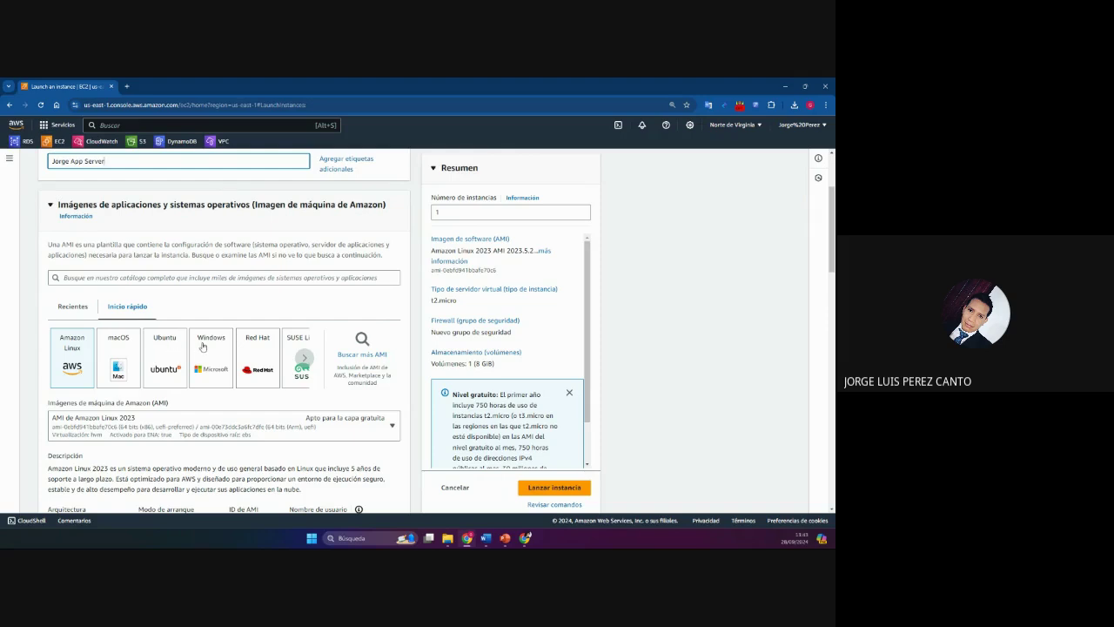
{"action": "left_click", "coordinate": [303, 357]}
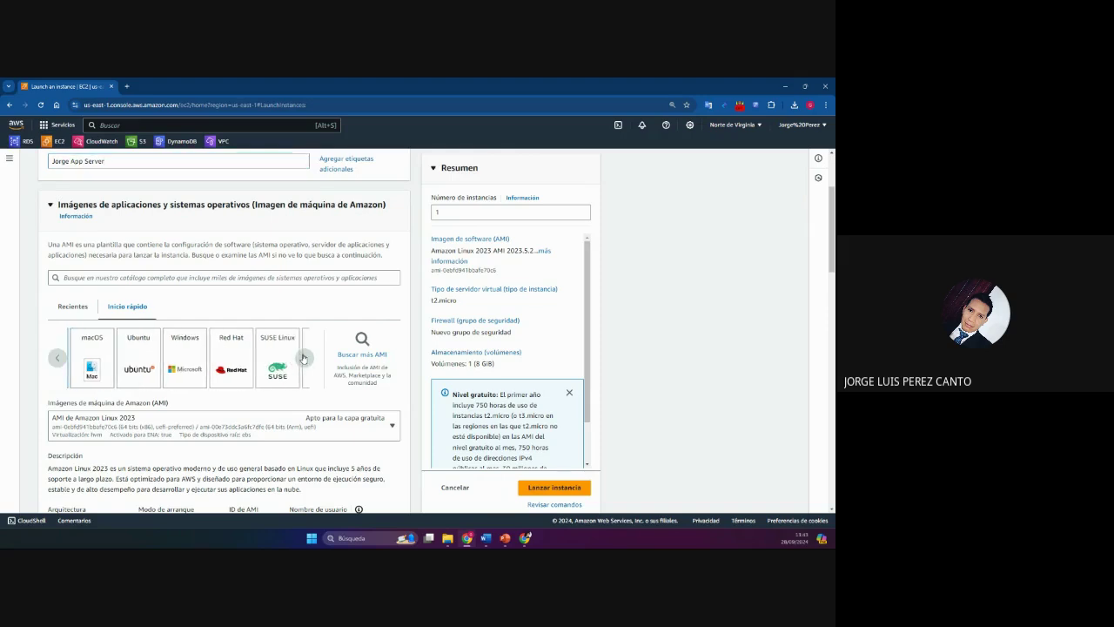
{"action": "left_click", "coordinate": [303, 358]}
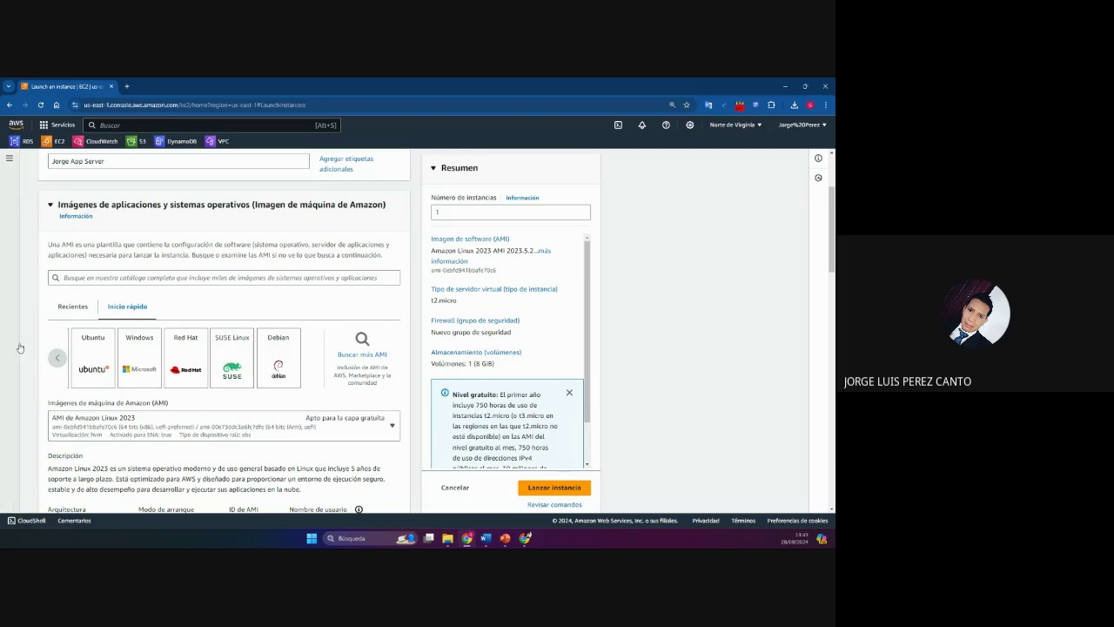
{"action": "left_click", "coordinate": [58, 358]}
{"action": "left_click", "coordinate": [58, 358]}
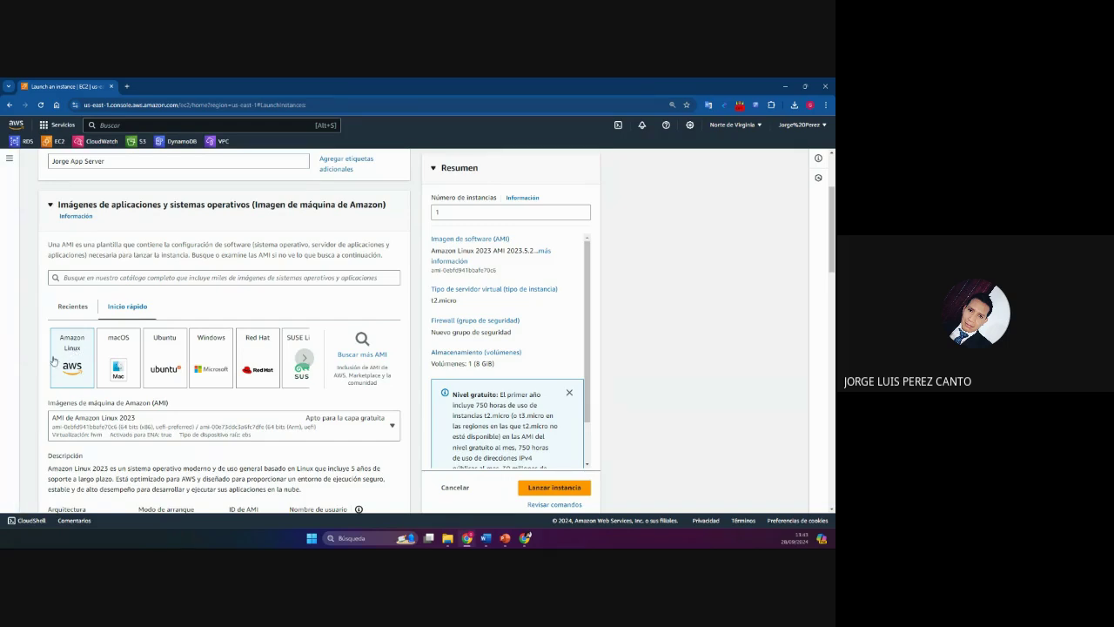
{"action": "scroll", "coordinate": [53, 359], "scroll_direction": "down", "scroll_amount": 2}
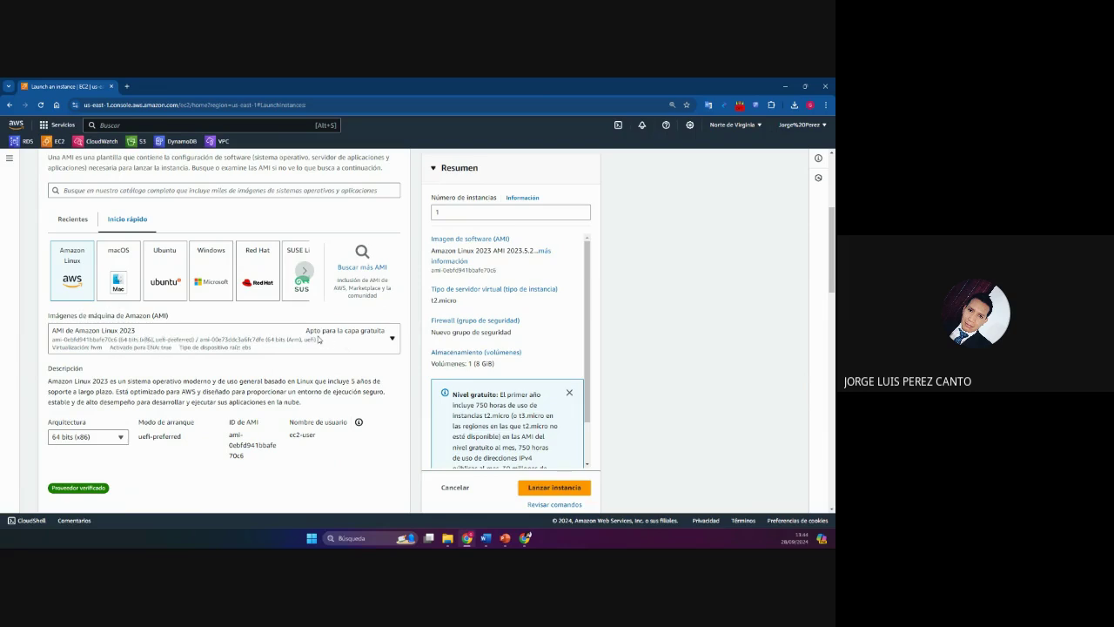
Step: Check the available Amazon Linux machine images and instance types, keeping the Amazon Linux 2023 AMI and t2.micro
{"action": "left_click", "coordinate": [310, 335]}
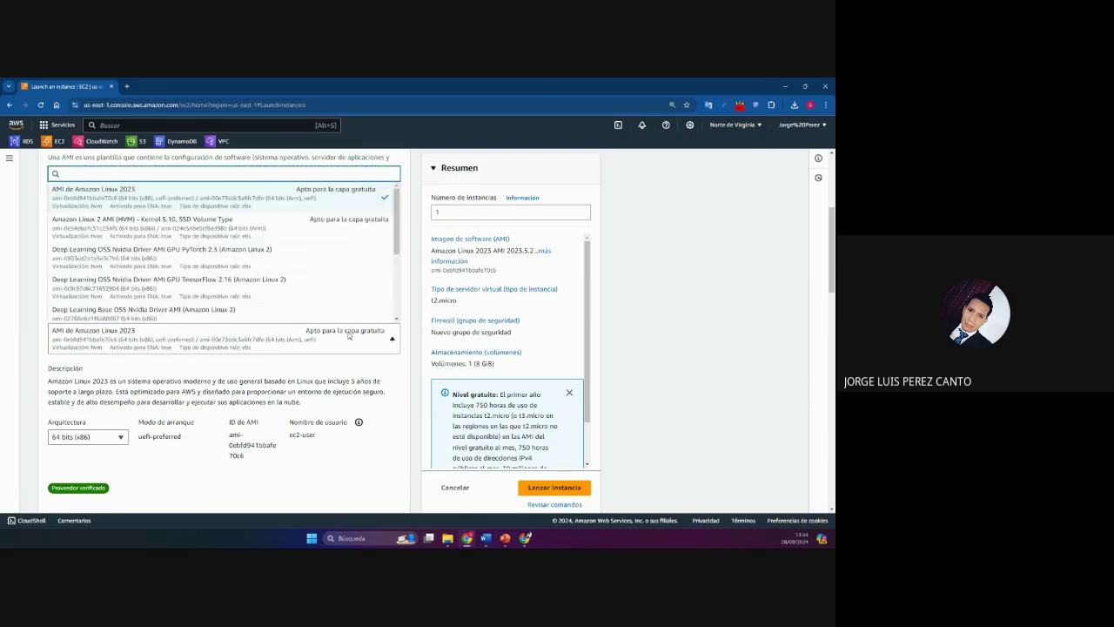
{"action": "left_click", "coordinate": [348, 336]}
{"action": "left_click", "coordinate": [348, 335]}
{"action": "left_click", "coordinate": [348, 335]}
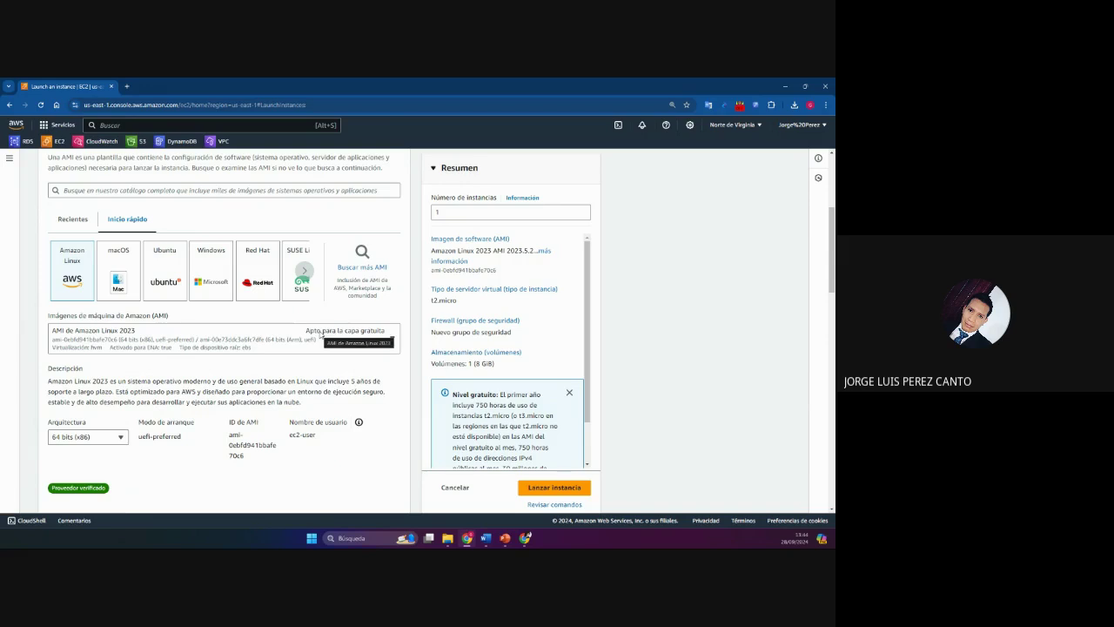
{"action": "scroll", "coordinate": [234, 367], "scroll_direction": "down", "scroll_amount": 1}
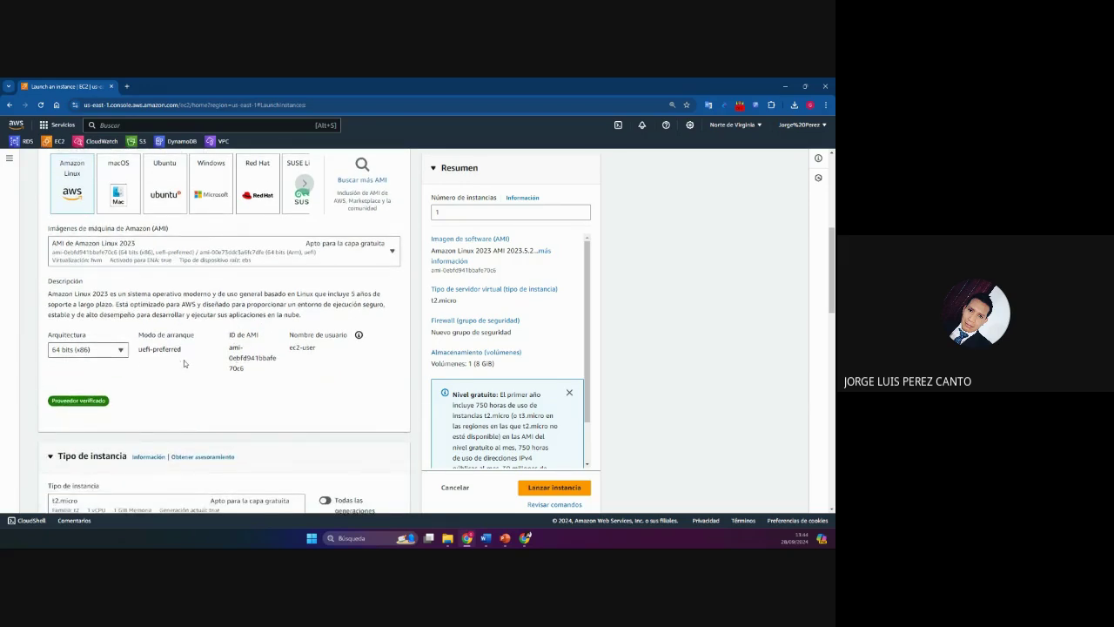
{"action": "scroll", "coordinate": [186, 356], "scroll_direction": "down", "scroll_amount": 2}
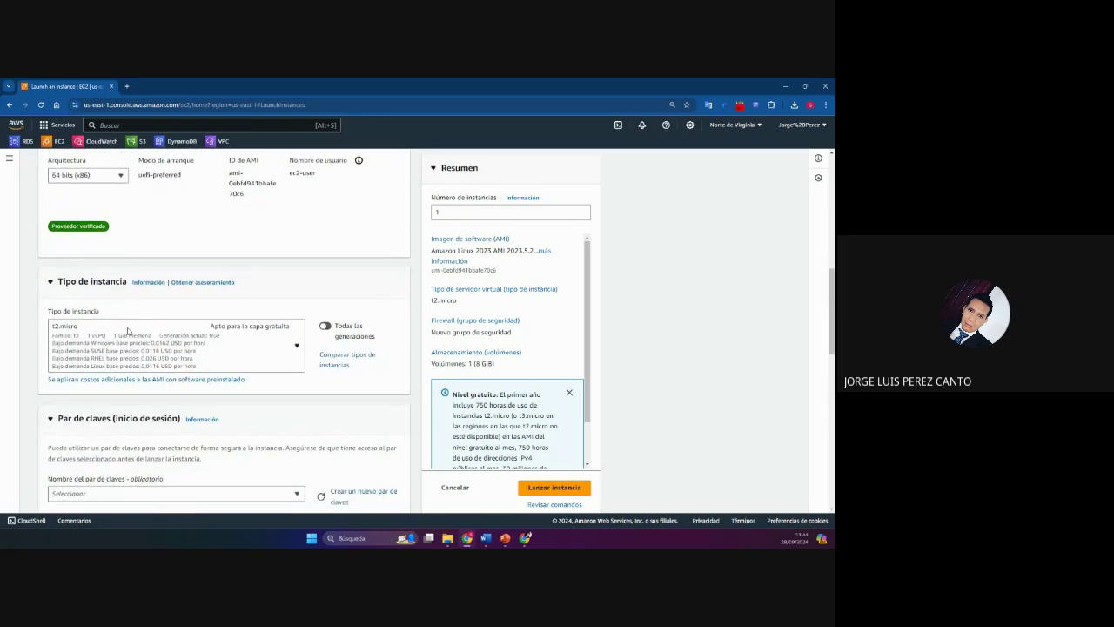
{"action": "left_click", "coordinate": [212, 343]}
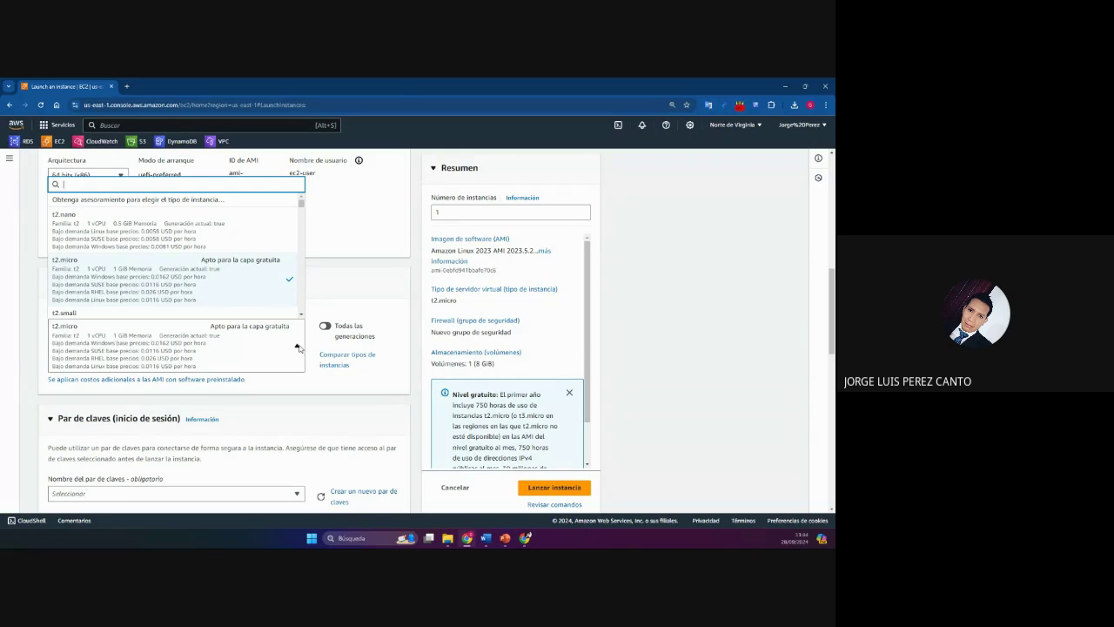
{"action": "left_click", "coordinate": [297, 348]}
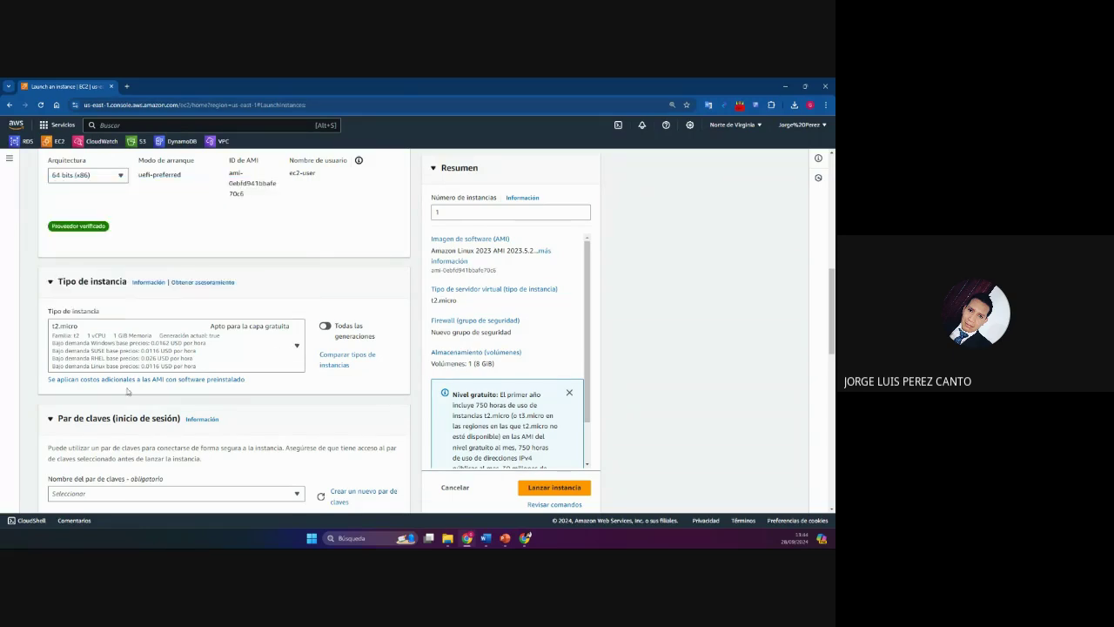
Step: Create an RSA key pair named vockey in .ppk format for the instance and save vockey.ppk in the Clase 7 folder
{"action": "scroll", "coordinate": [252, 397], "scroll_direction": "down", "scroll_amount": 3}
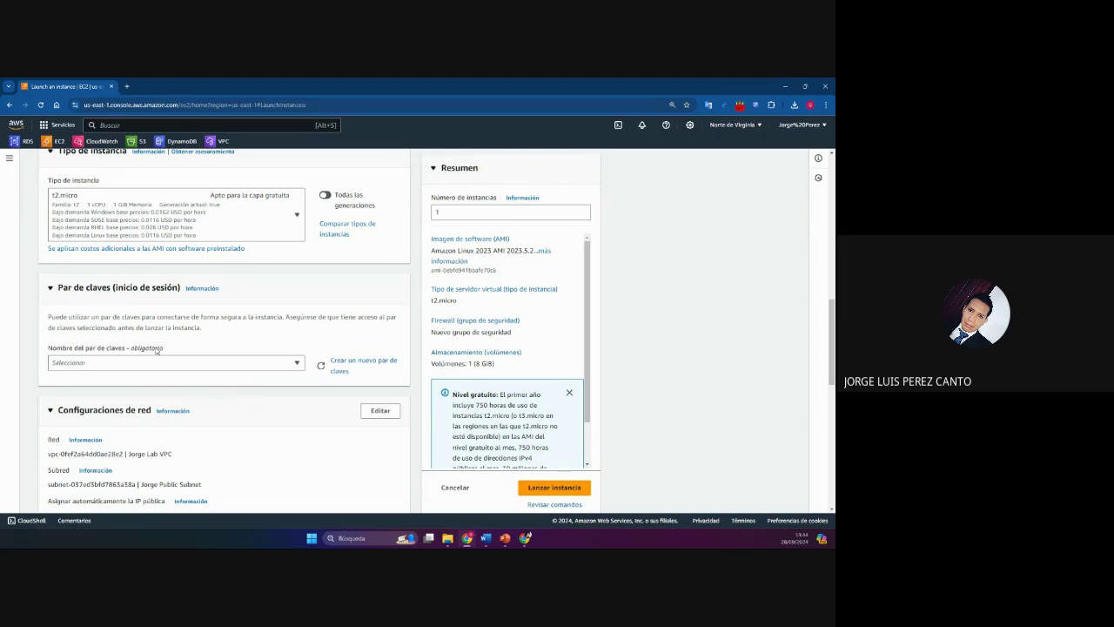
{"action": "left_click", "coordinate": [209, 362]}
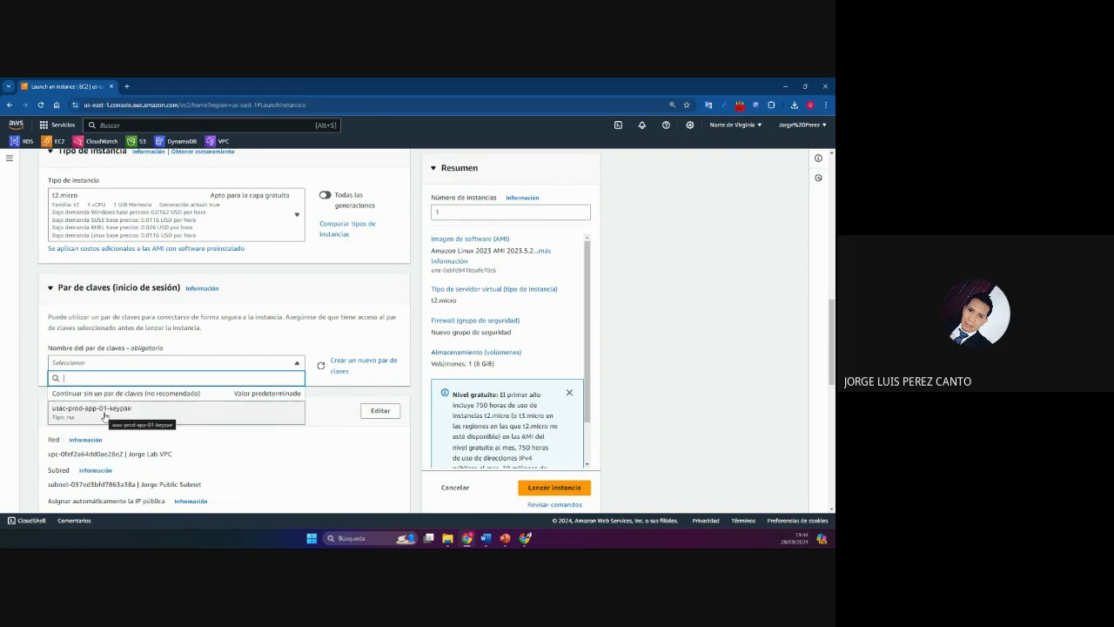
{"action": "left_click", "coordinate": [290, 345]}
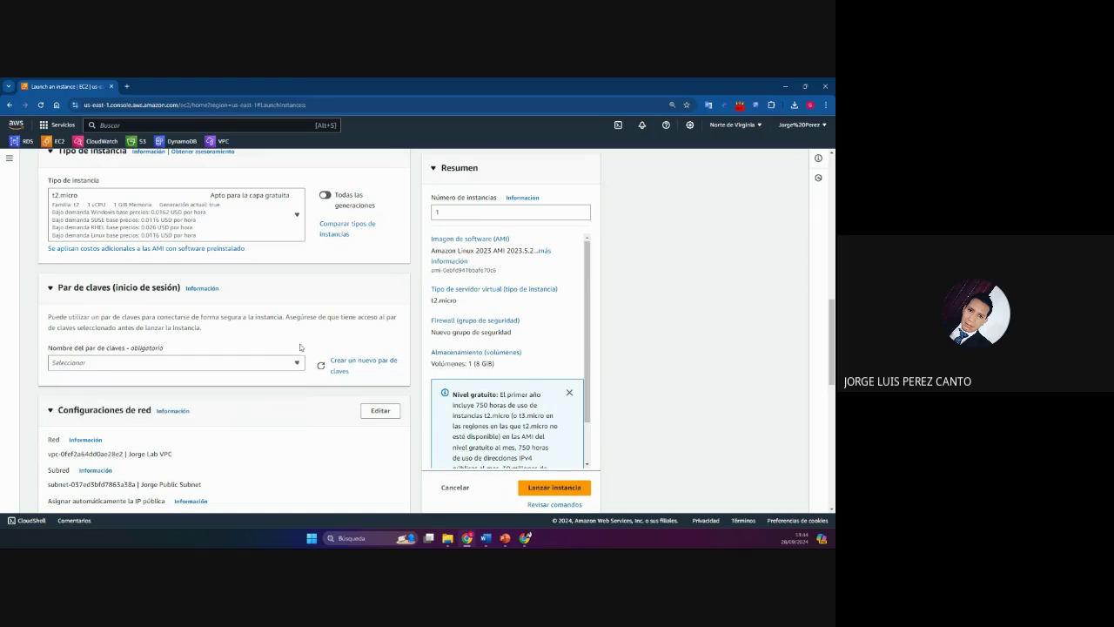
{"action": "left_click", "coordinate": [392, 365]}
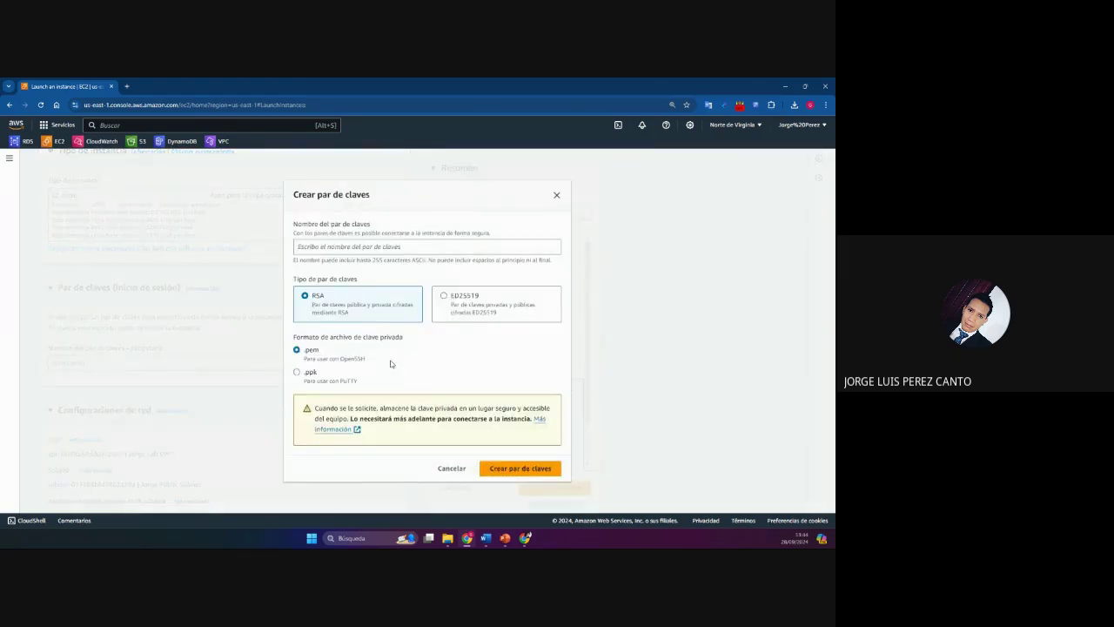
{"action": "left_click", "coordinate": [345, 247]}
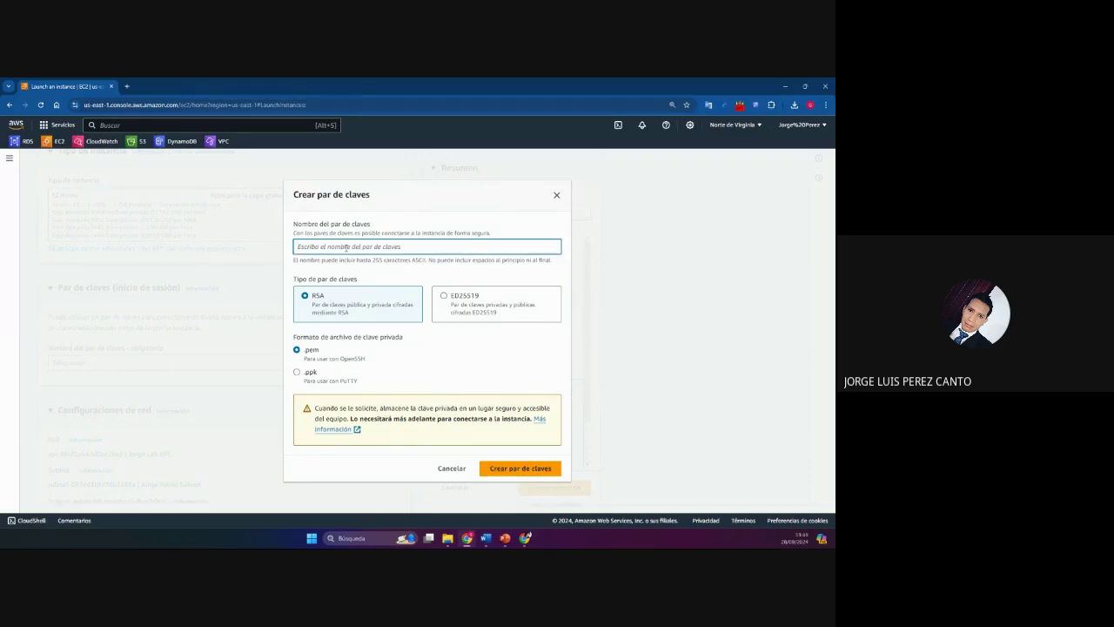
{"action": "type", "text": "vockey"}
{"action": "left_click", "coordinate": [298, 376]}
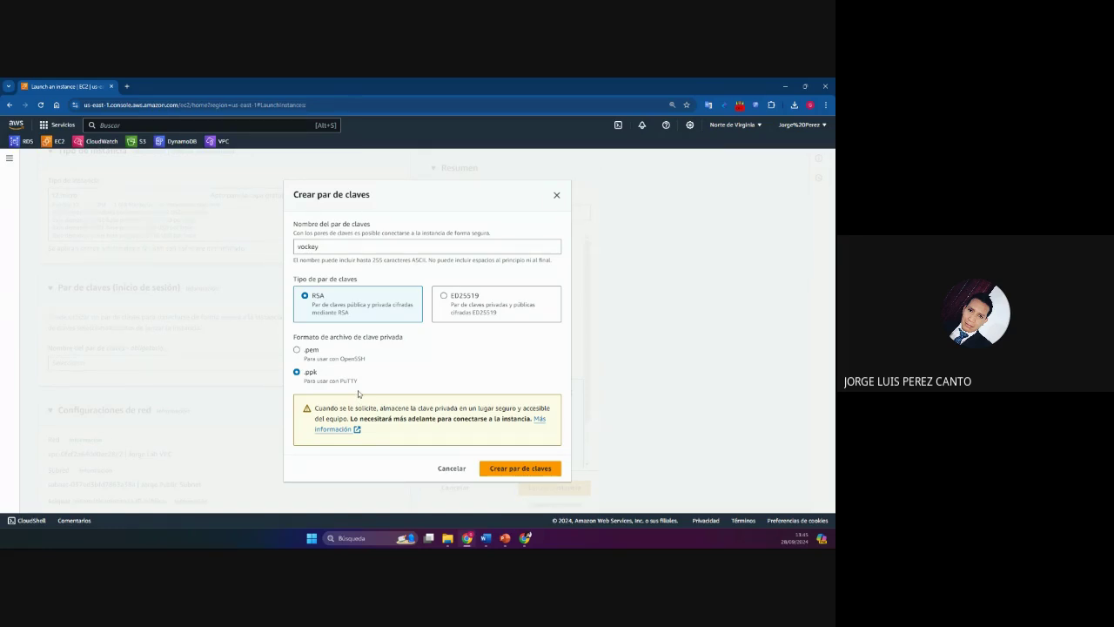
{"action": "left_click", "coordinate": [555, 473]}
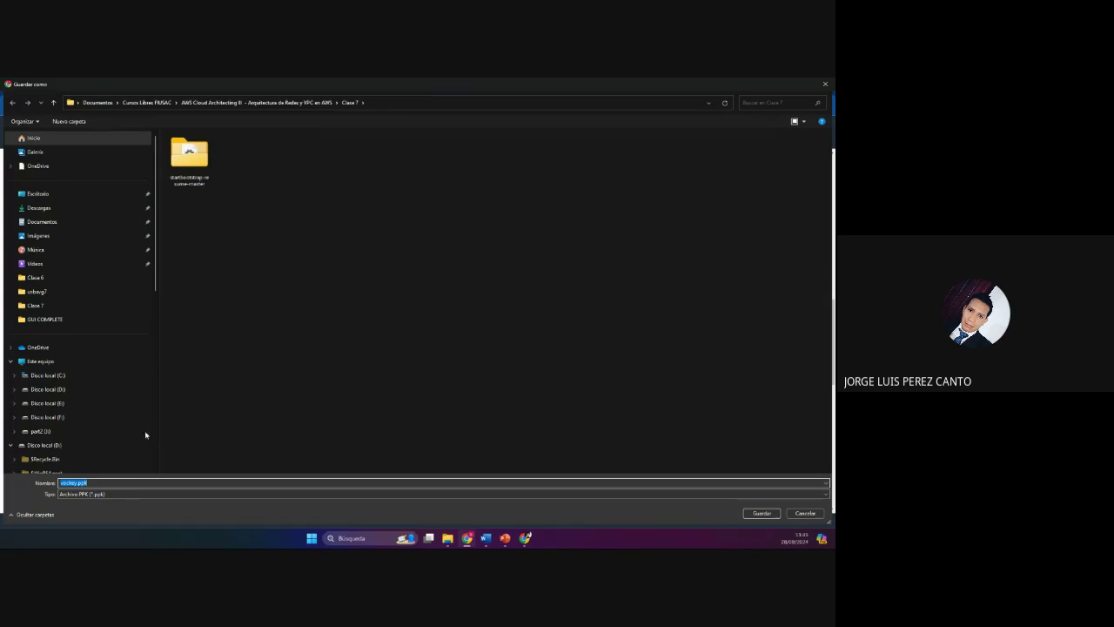
{"action": "left_click", "coordinate": [763, 514]}
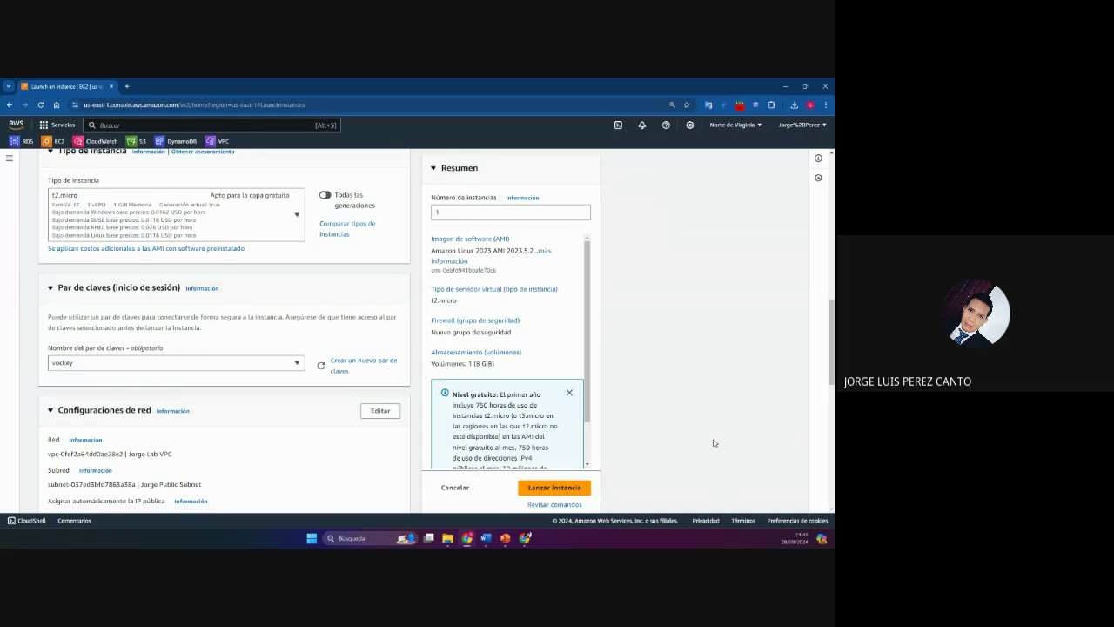
Step: Edit the instance's network settings to use the Lab VPC (10.0.0.0/16) and its public subnet
{"action": "scroll", "coordinate": [265, 400], "scroll_direction": "down", "scroll_amount": 2}
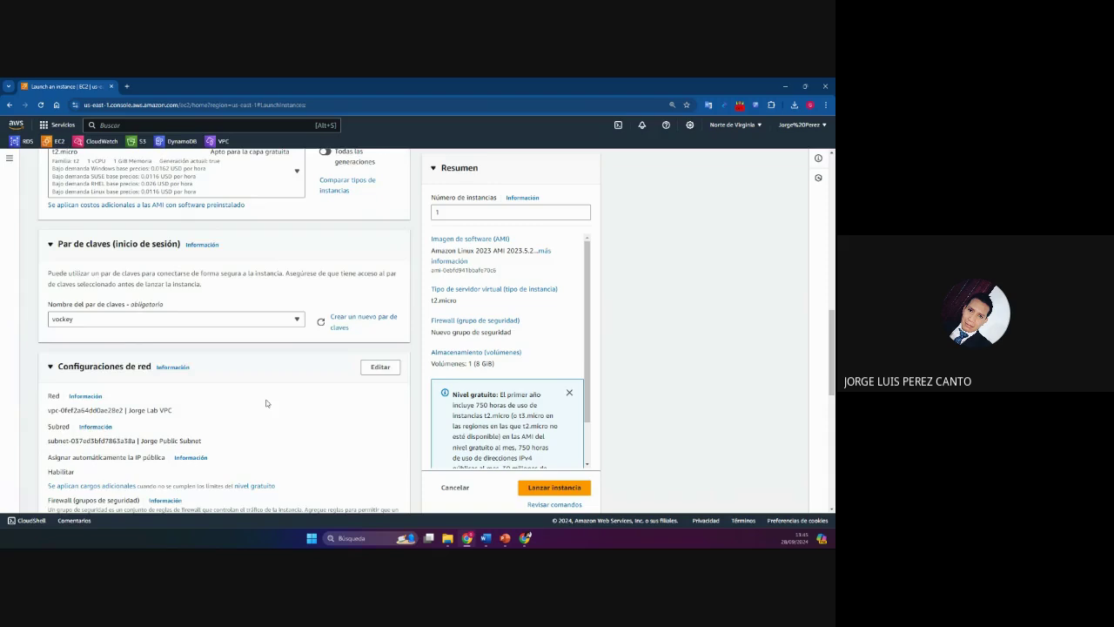
{"action": "scroll", "coordinate": [265, 400], "scroll_direction": "down", "scroll_amount": 1}
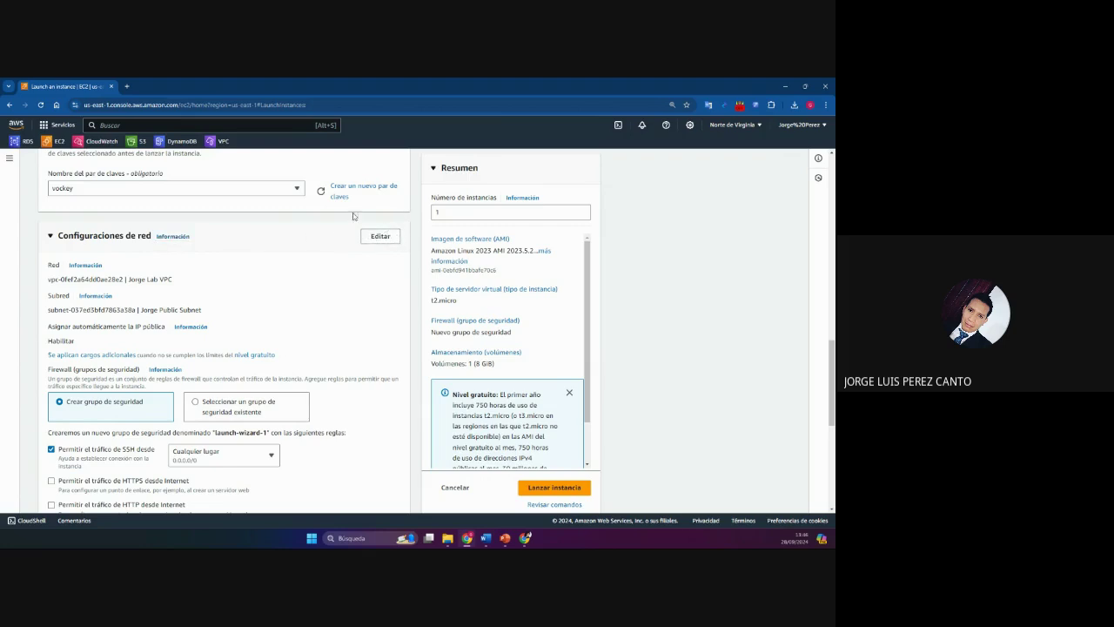
{"action": "left_click", "coordinate": [381, 236]}
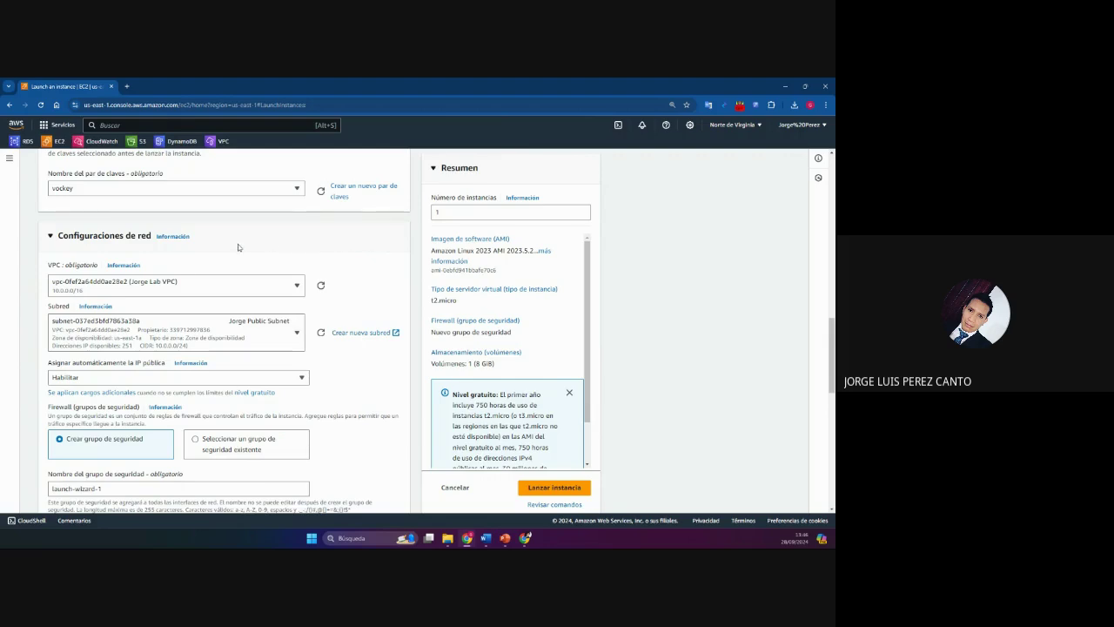
{"action": "left_click", "coordinate": [159, 285]}
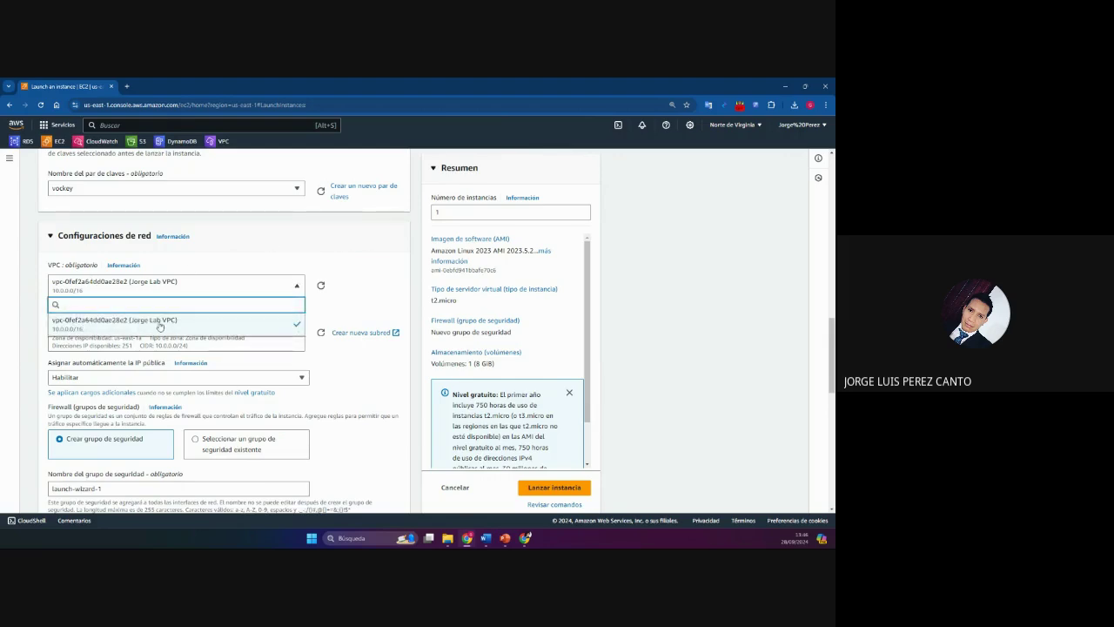
{"action": "left_click", "coordinate": [169, 321]}
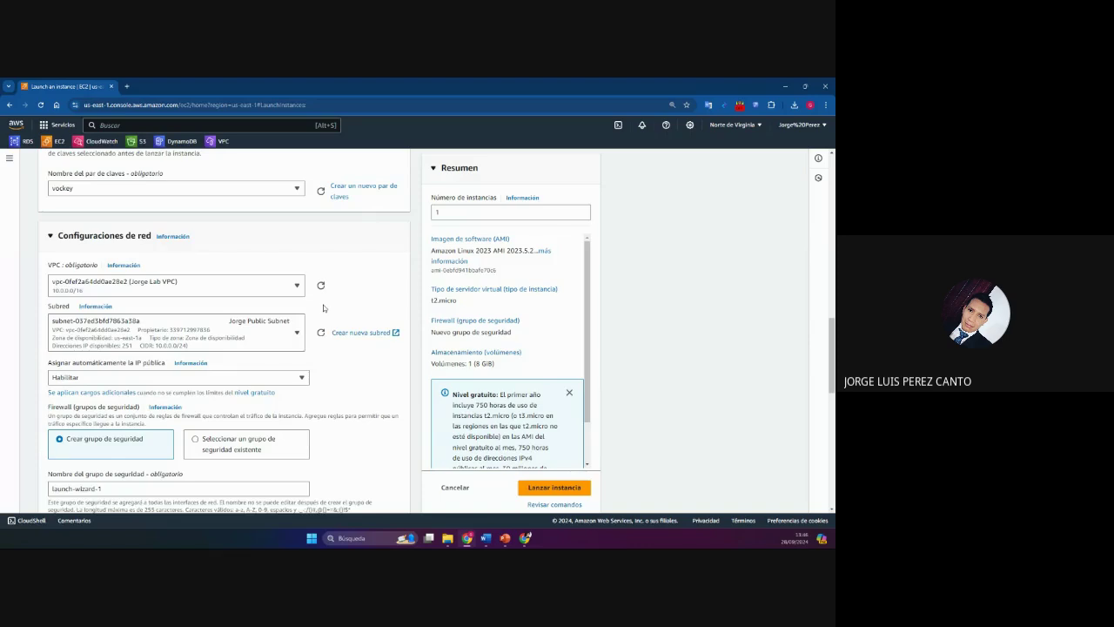
{"action": "scroll", "coordinate": [323, 307], "scroll_direction": "down", "scroll_amount": 1}
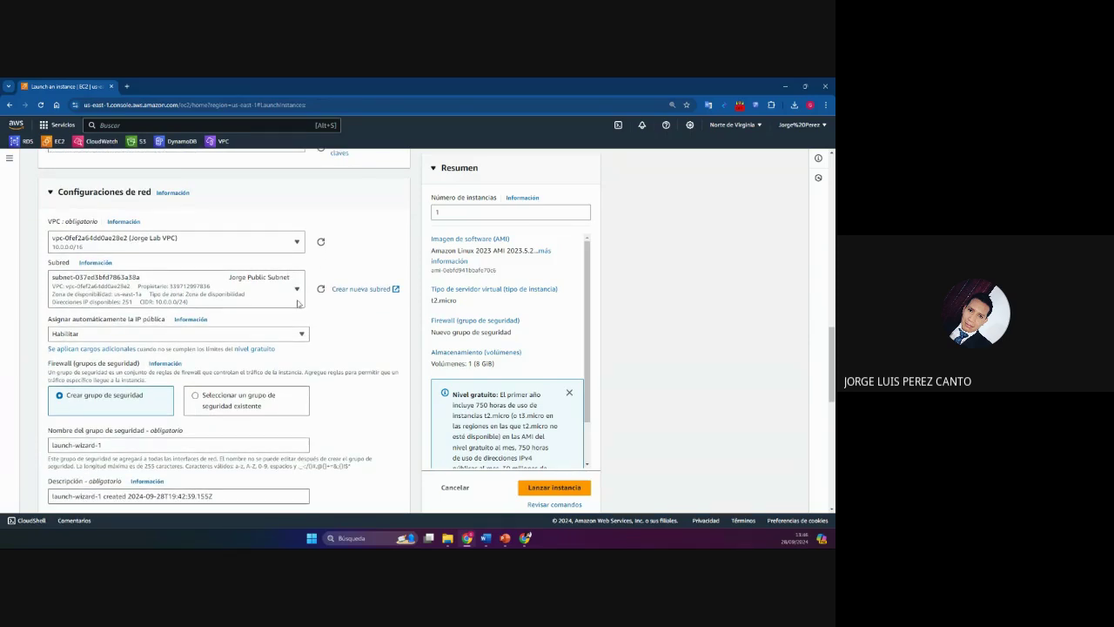
{"action": "left_click", "coordinate": [80, 287]}
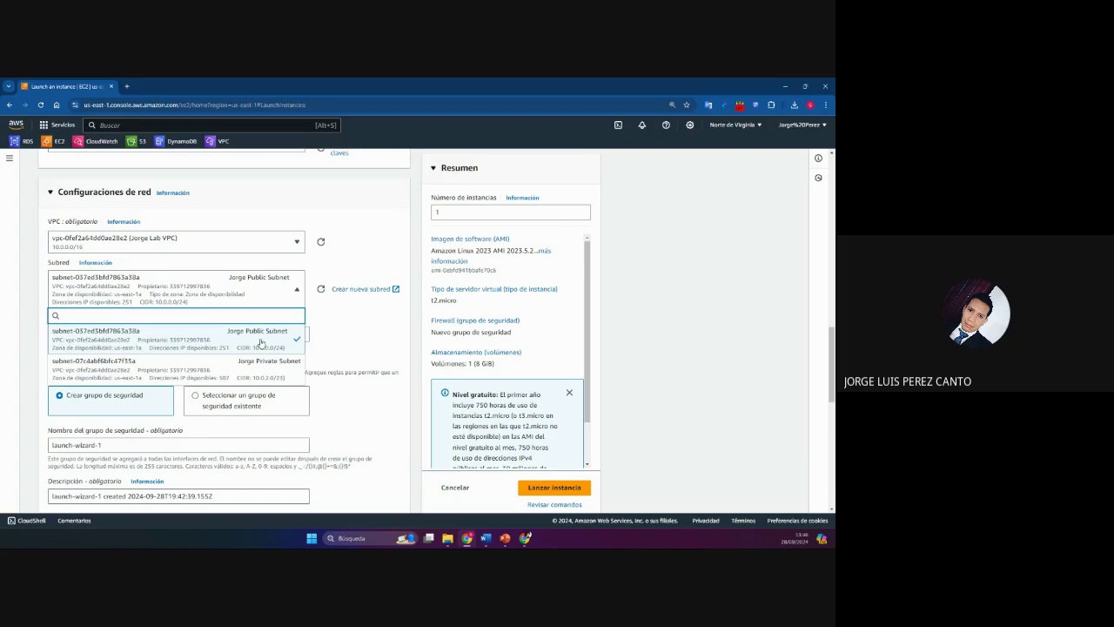
{"action": "left_click", "coordinate": [254, 339]}
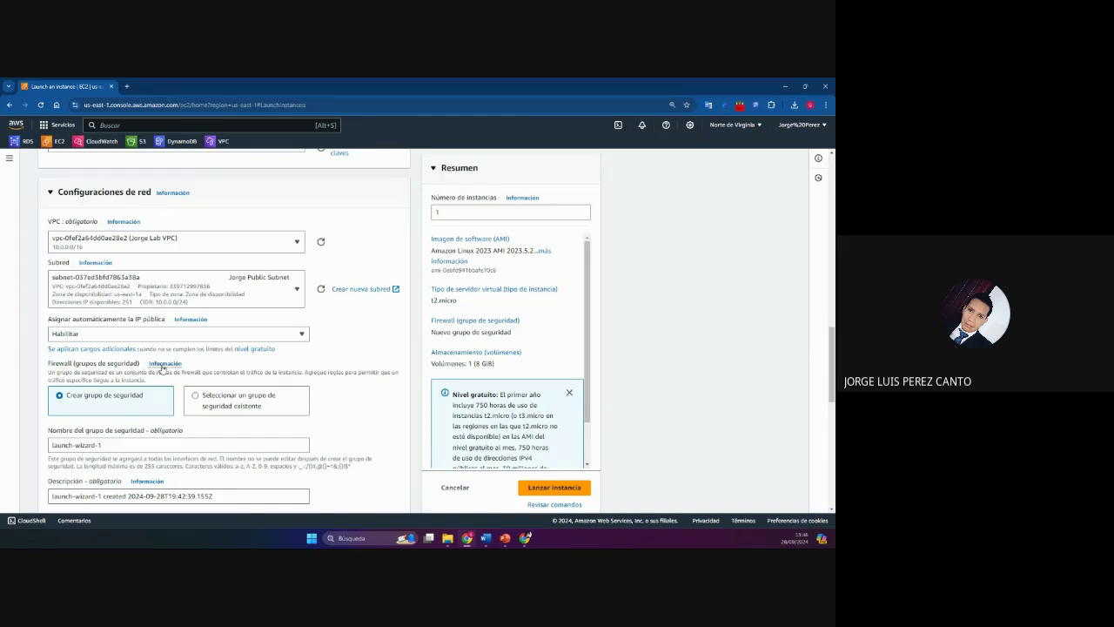
Step: Assign the existing App-SG security group to the instance instead of creating a new one
{"action": "scroll", "coordinate": [156, 369], "scroll_direction": "down", "scroll_amount": 1}
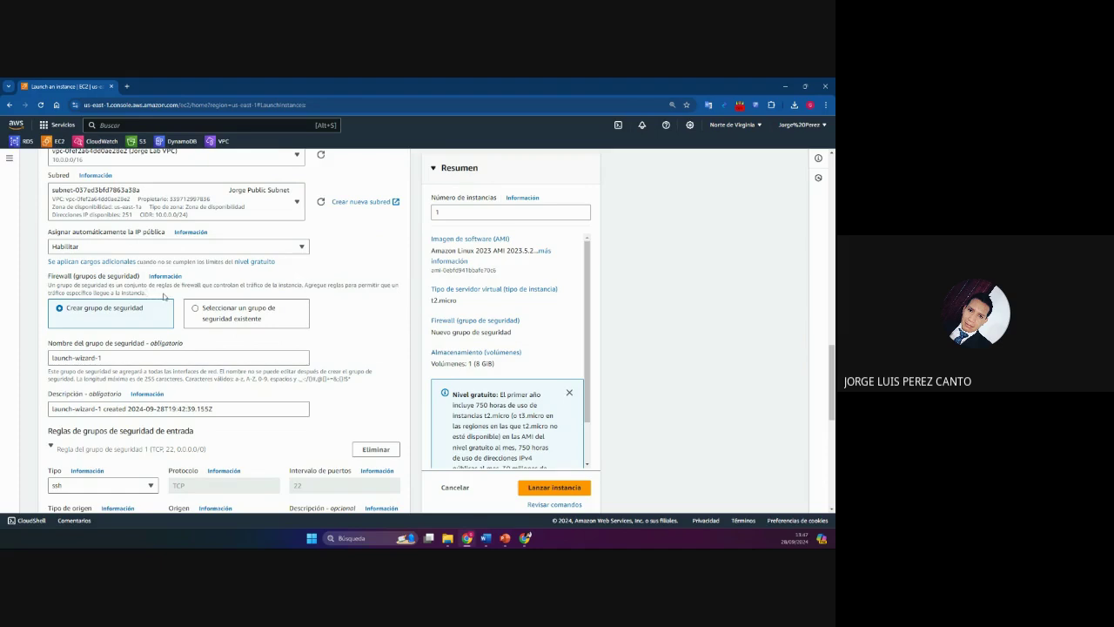
{"action": "scroll", "coordinate": [163, 297], "scroll_direction": "down", "scroll_amount": 1}
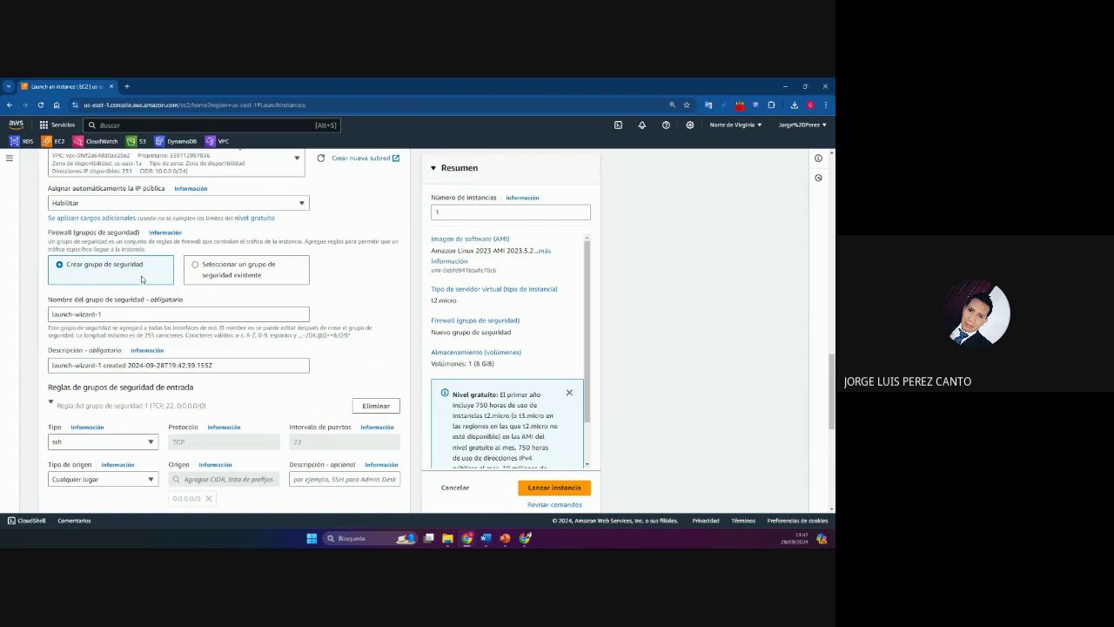
{"action": "left_click", "coordinate": [233, 273]}
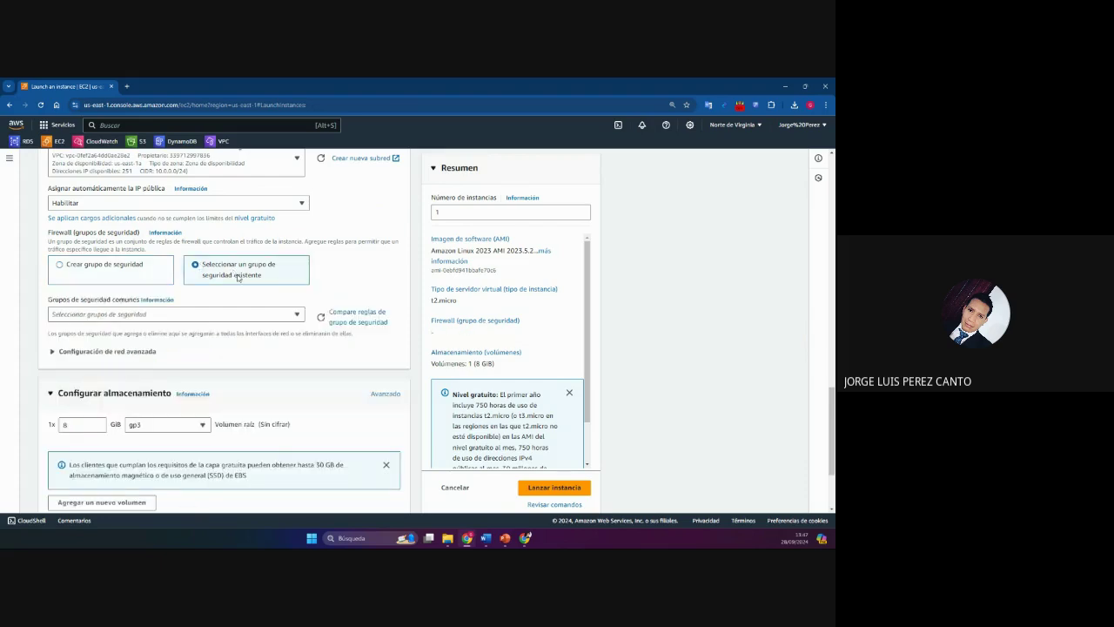
{"action": "scroll", "coordinate": [265, 285], "scroll_direction": "down", "scroll_amount": 1}
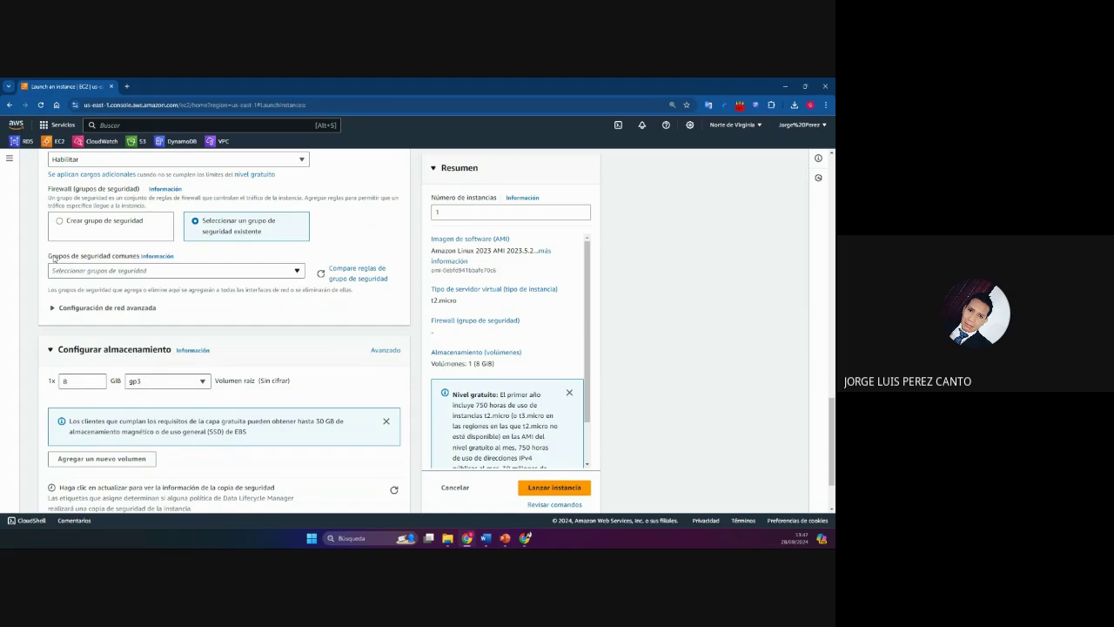
{"action": "left_click", "coordinate": [200, 272]}
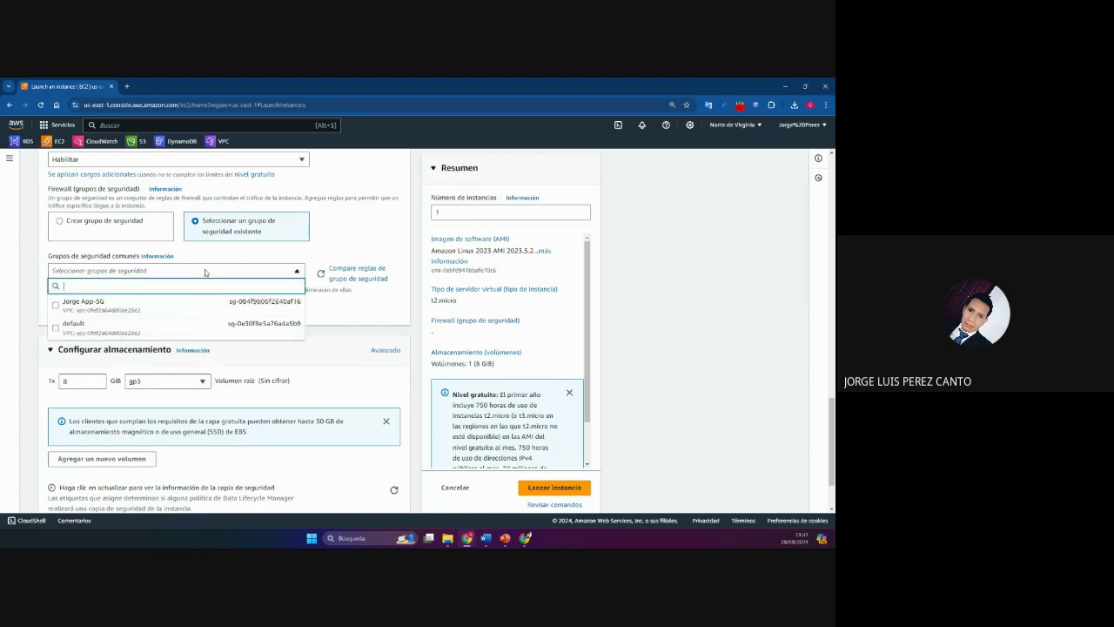
{"action": "left_click", "coordinate": [148, 309]}
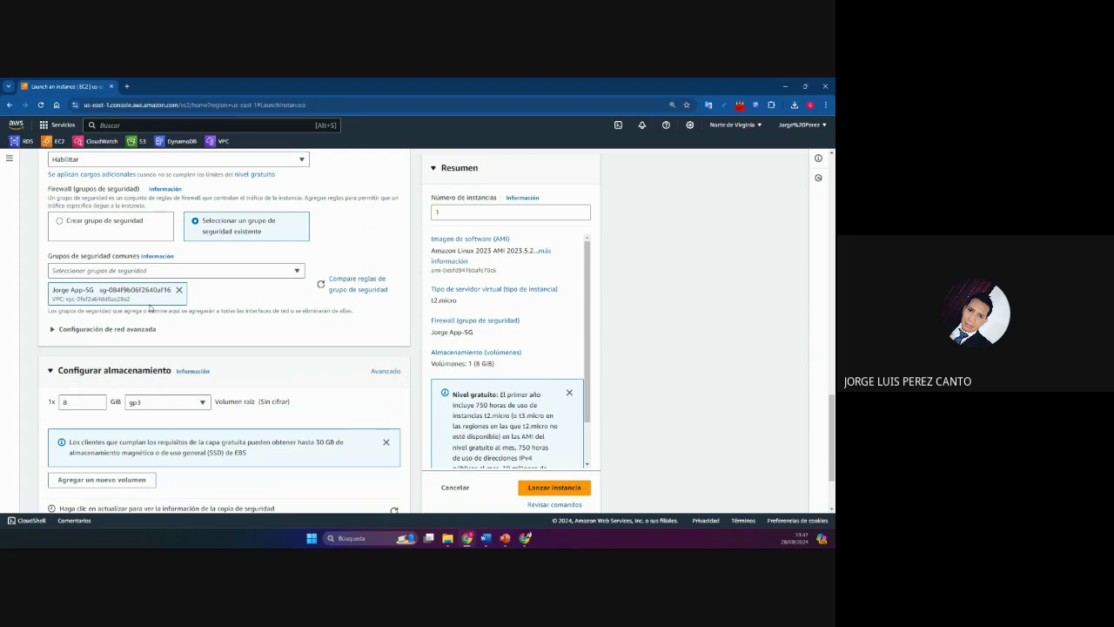
Step: Expand the instance's advanced details below the storage configuration
{"action": "scroll", "coordinate": [254, 339], "scroll_direction": "down", "scroll_amount": 2}
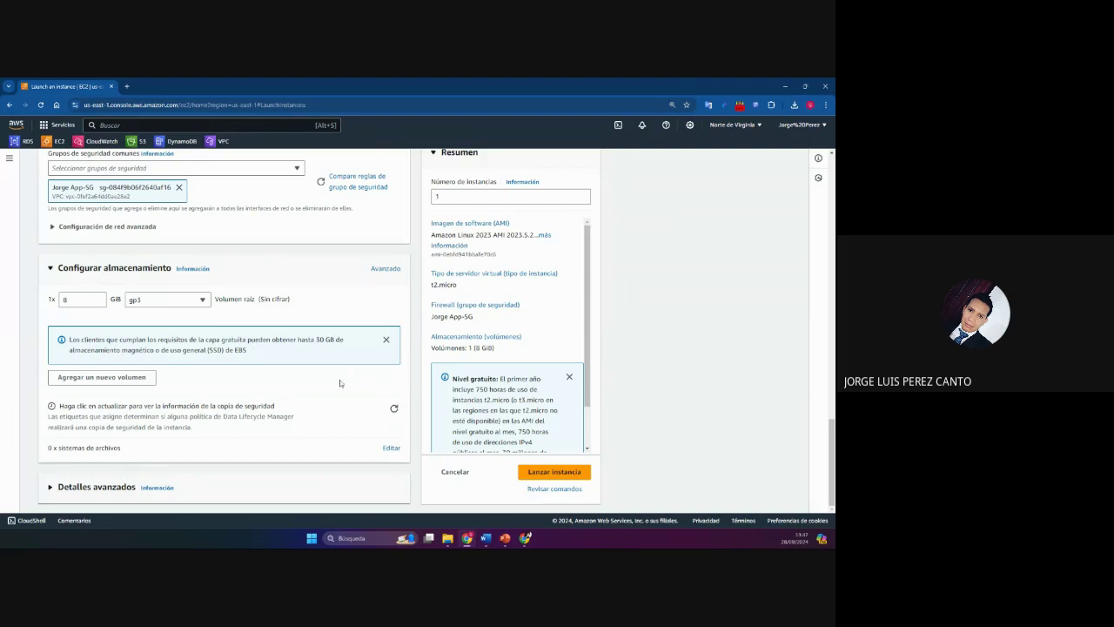
{"action": "left_click", "coordinate": [65, 492]}
{"action": "scroll", "coordinate": [65, 493], "scroll_direction": "down", "scroll_amount": 4}
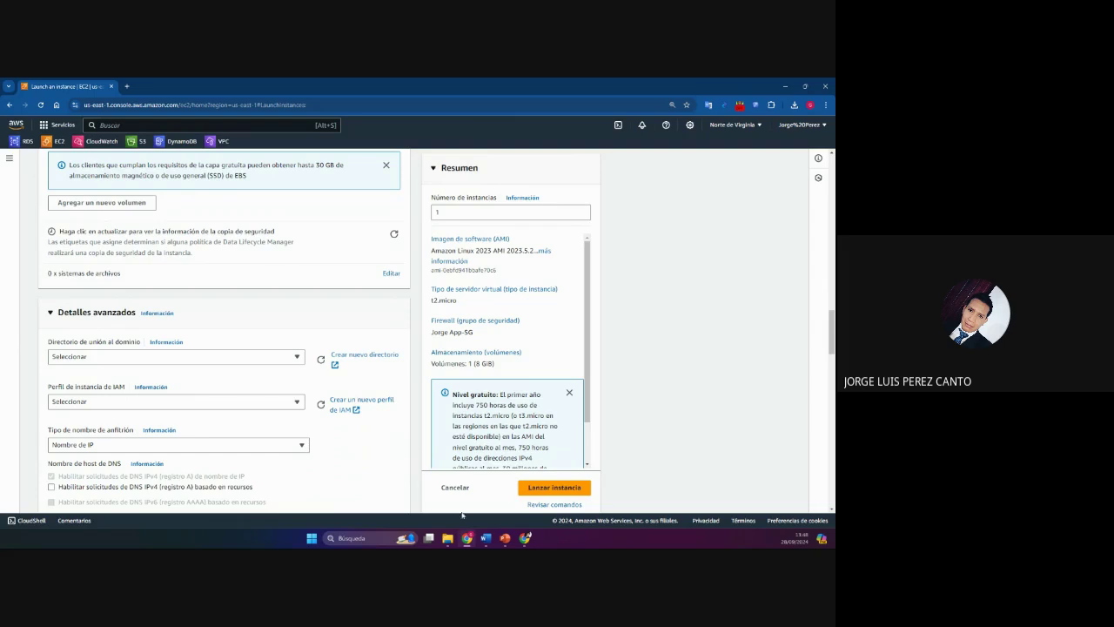
Step: Switch to the lab instructions in Word and review the Tarea 6 requirements and the user data script tasks
{"action": "left_click", "coordinate": [484, 539]}
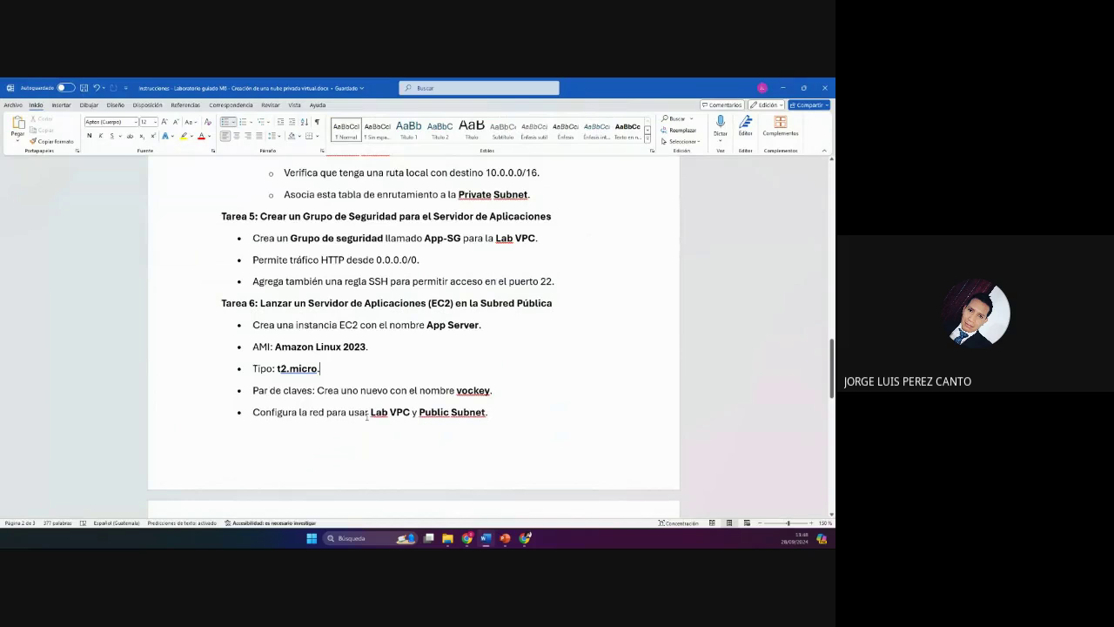
{"action": "scroll", "coordinate": [366, 417], "scroll_direction": "down", "scroll_amount": 10}
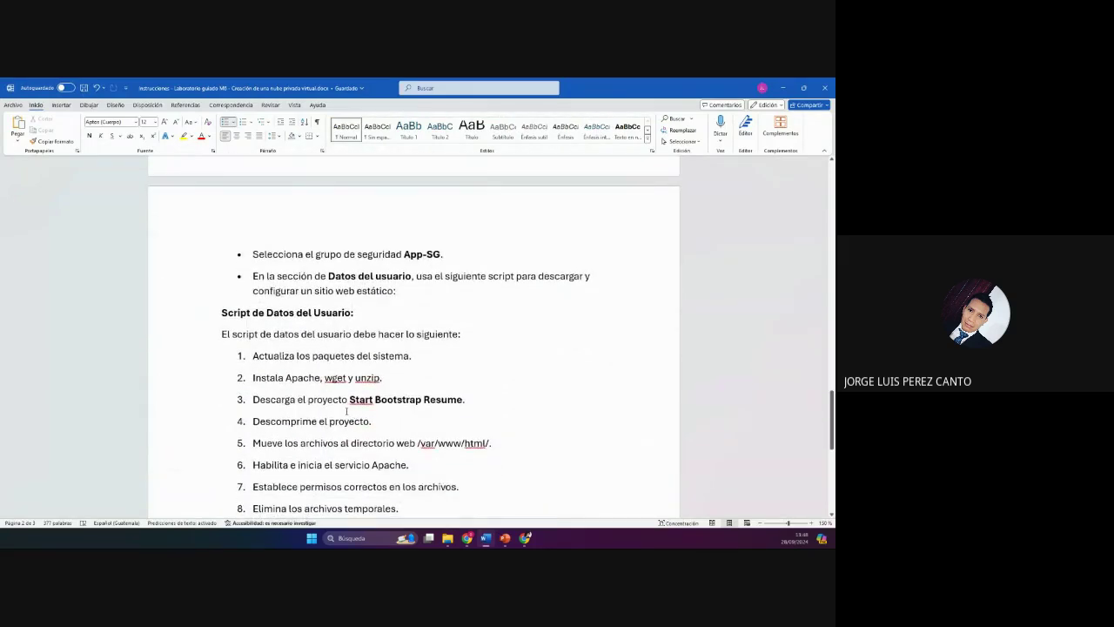
{"action": "scroll", "coordinate": [347, 410], "scroll_direction": "up", "scroll_amount": 5}
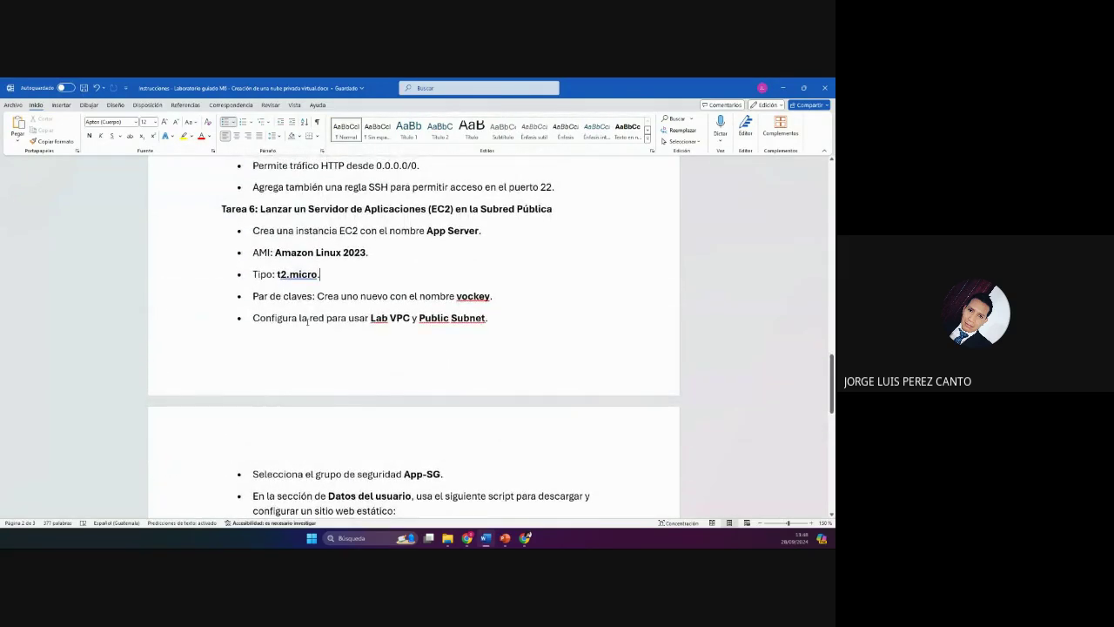
{"action": "scroll", "coordinate": [326, 366], "scroll_direction": "down", "scroll_amount": 2}
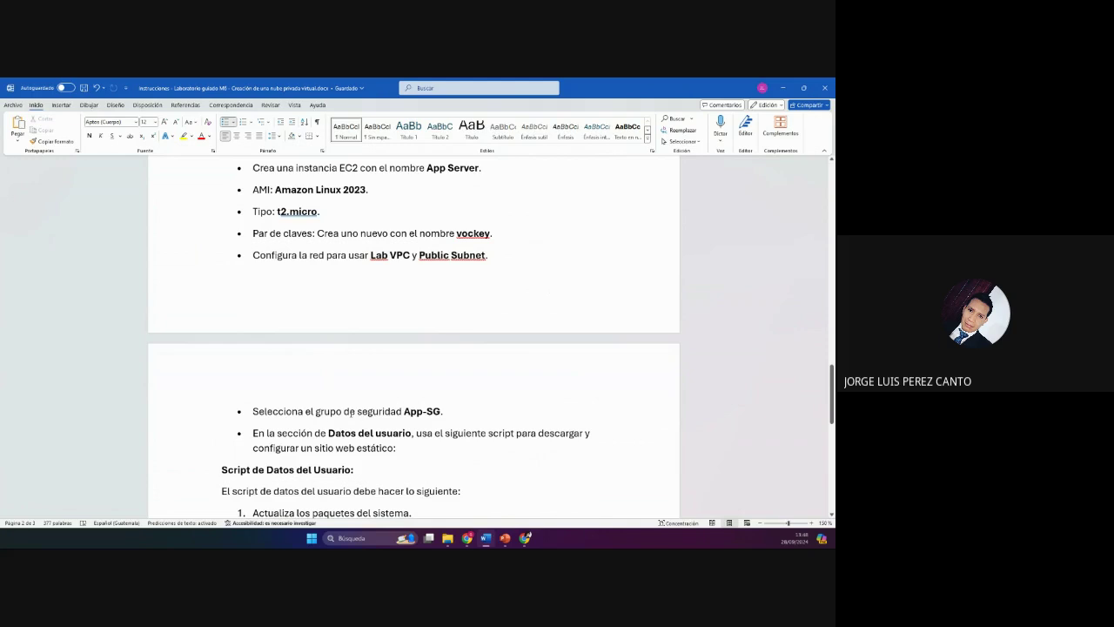
{"action": "scroll", "coordinate": [412, 449], "scroll_direction": "down", "scroll_amount": 5}
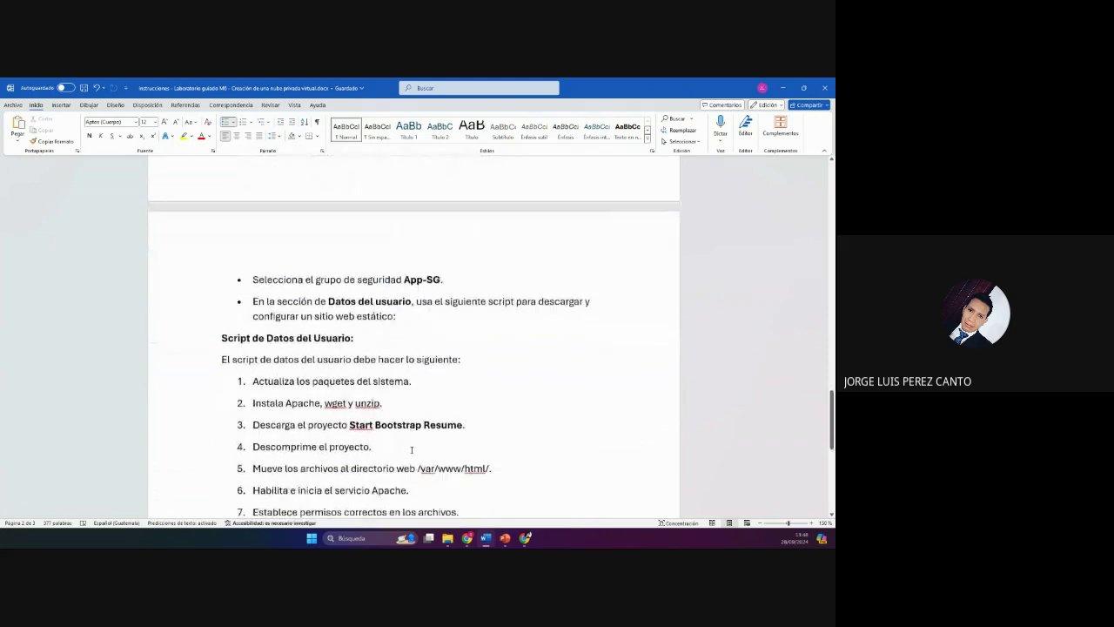
{"action": "scroll", "coordinate": [412, 449], "scroll_direction": "up", "scroll_amount": 2}
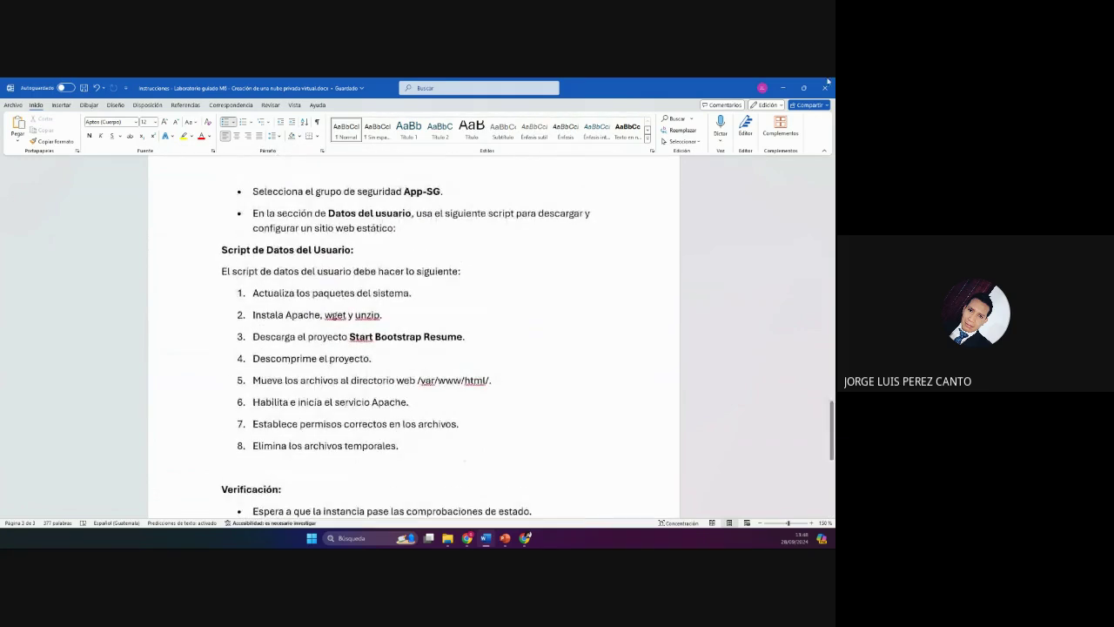
{"action": "left_click", "coordinate": [782, 87]}
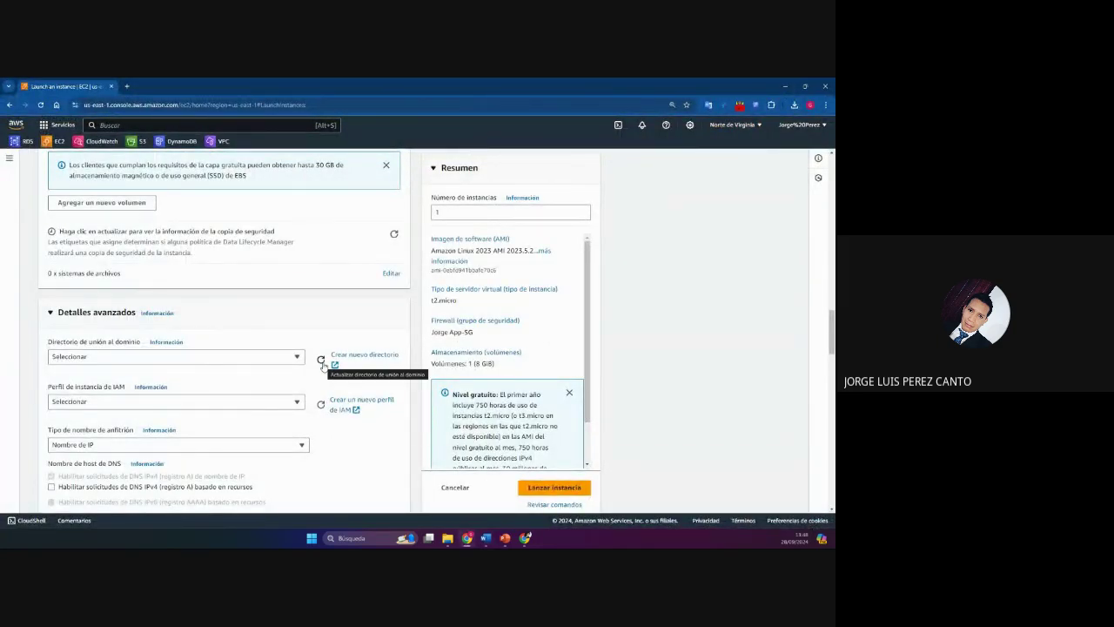
Step: In the EC2 launch form, examine the advanced details down to the metadata options and read the help on accessible metadata
{"action": "scroll", "coordinate": [168, 343], "scroll_direction": "down", "scroll_amount": 2}
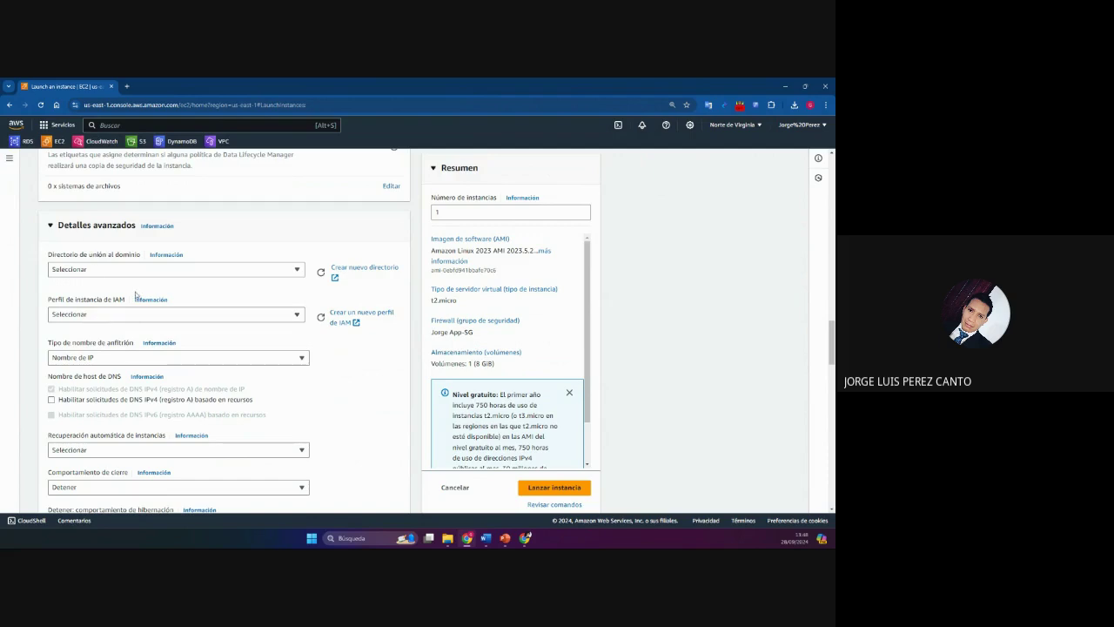
{"action": "scroll", "coordinate": [196, 369], "scroll_direction": "down", "scroll_amount": 1}
{"action": "scroll", "coordinate": [191, 369], "scroll_direction": "down", "scroll_amount": 5}
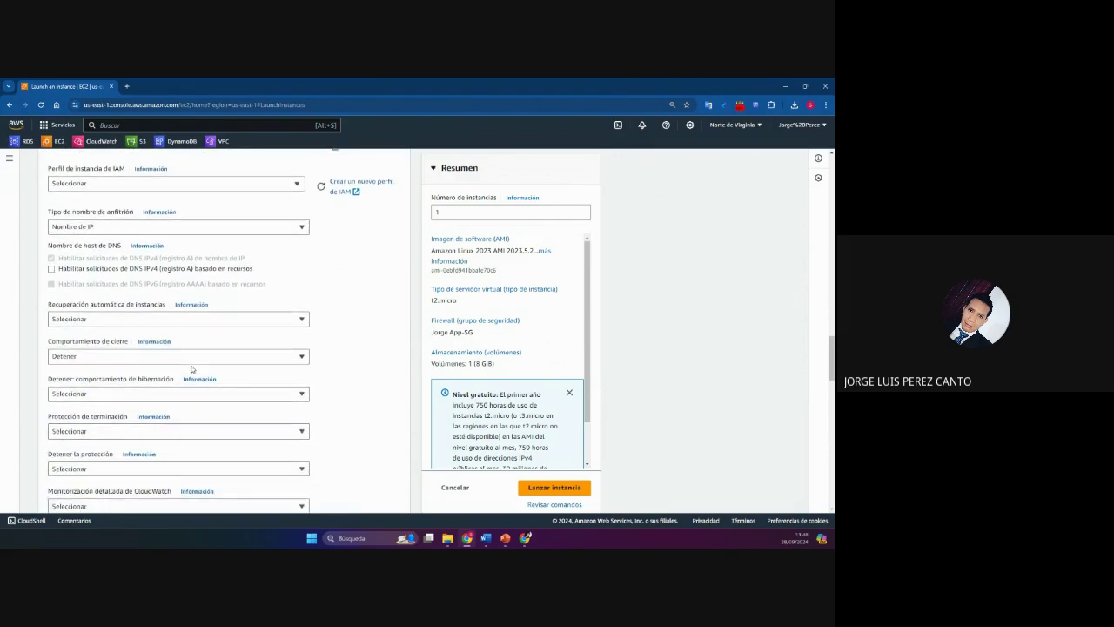
{"action": "scroll", "coordinate": [191, 369], "scroll_direction": "down", "scroll_amount": 5}
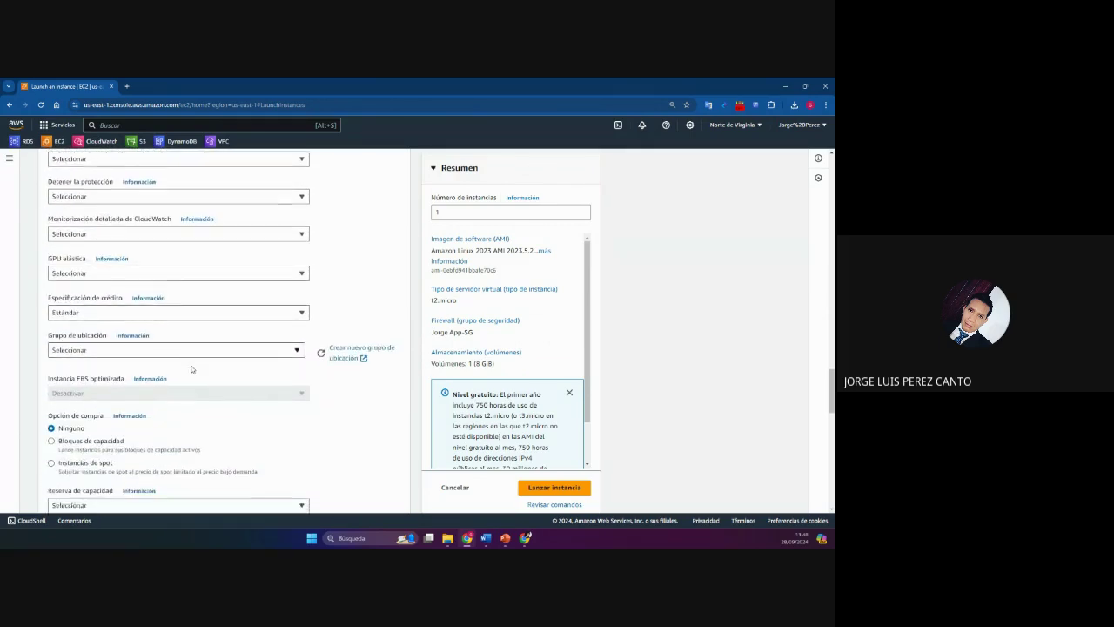
{"action": "scroll", "coordinate": [192, 369], "scroll_direction": "down", "scroll_amount": 2}
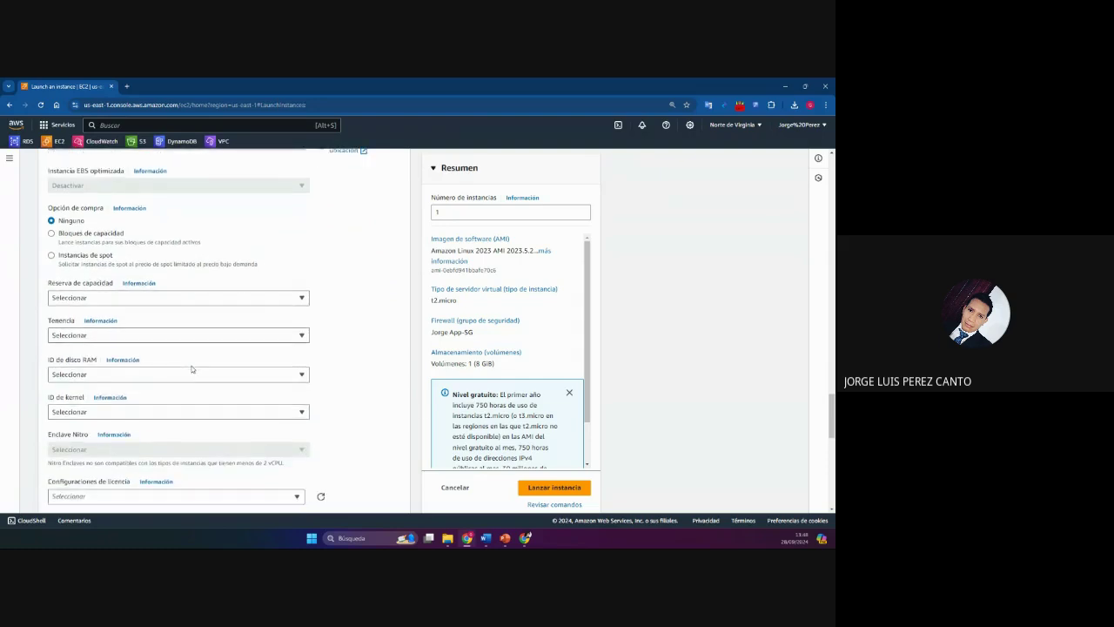
{"action": "scroll", "coordinate": [191, 369], "scroll_direction": "down", "scroll_amount": 5}
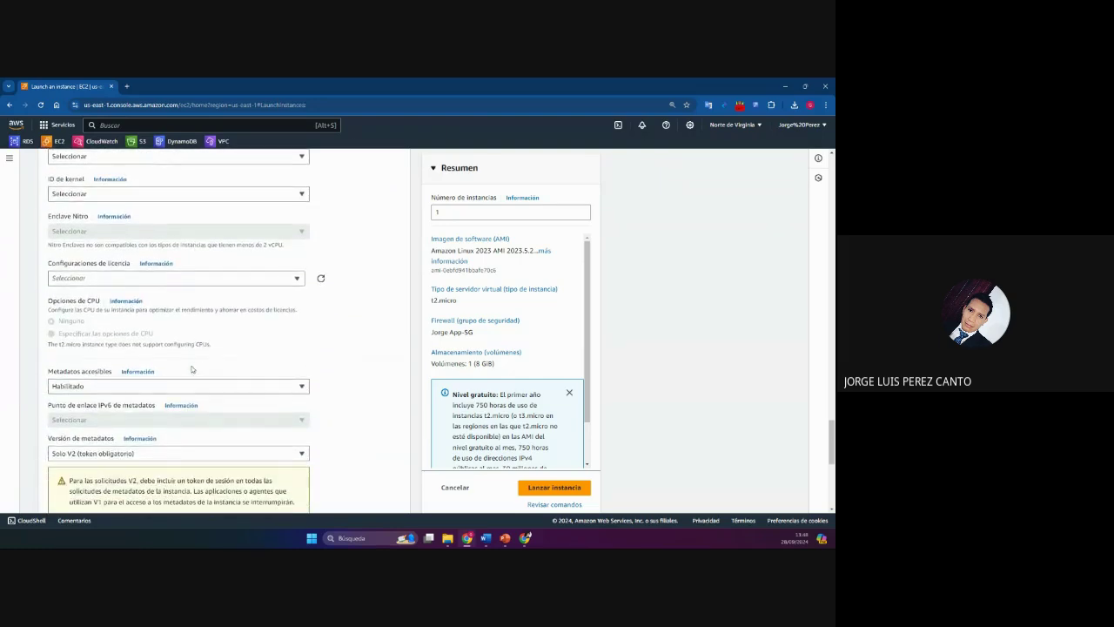
{"action": "scroll", "coordinate": [192, 369], "scroll_direction": "down", "scroll_amount": 2}
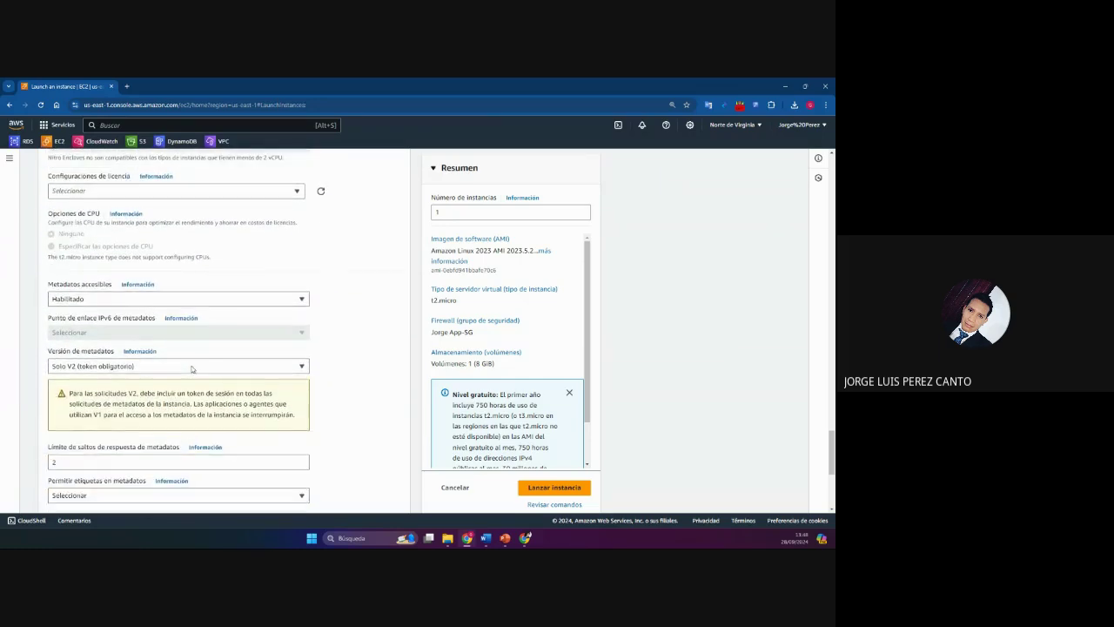
{"action": "left_click", "coordinate": [115, 300]}
{"action": "left_click", "coordinate": [136, 285]}
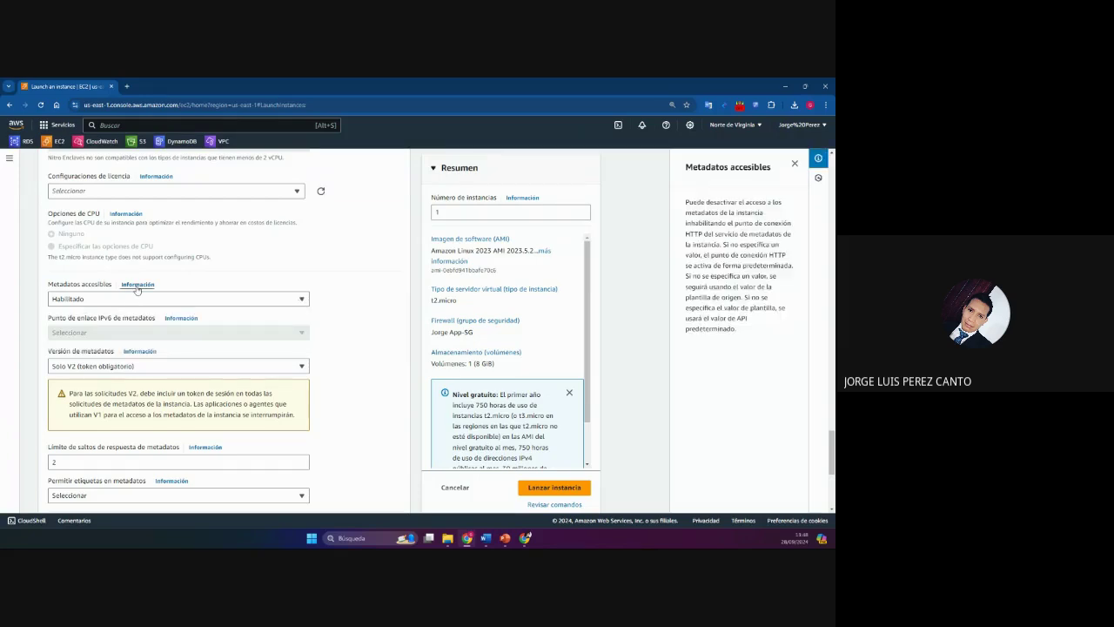
{"action": "left_click", "coordinate": [92, 300]}
{"action": "left_click", "coordinate": [93, 300]}
{"action": "scroll", "coordinate": [122, 348], "scroll_direction": "down", "scroll_amount": 1}
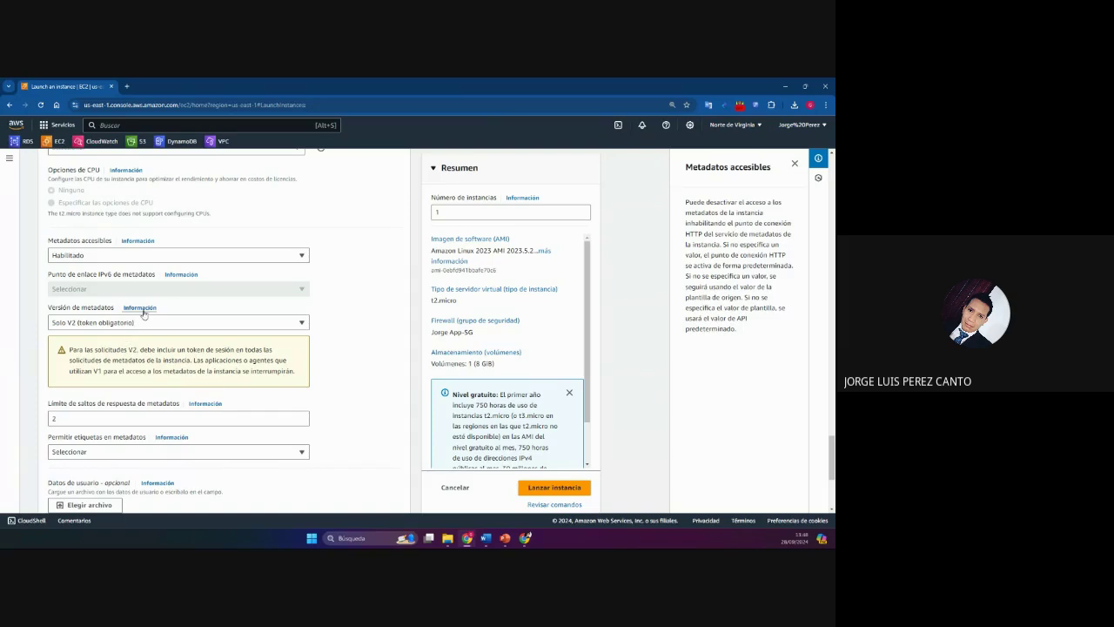
Step: Read the metadata version help and set the metadata version to V1 y V2 (token opcional)
{"action": "left_click", "coordinate": [139, 308]}
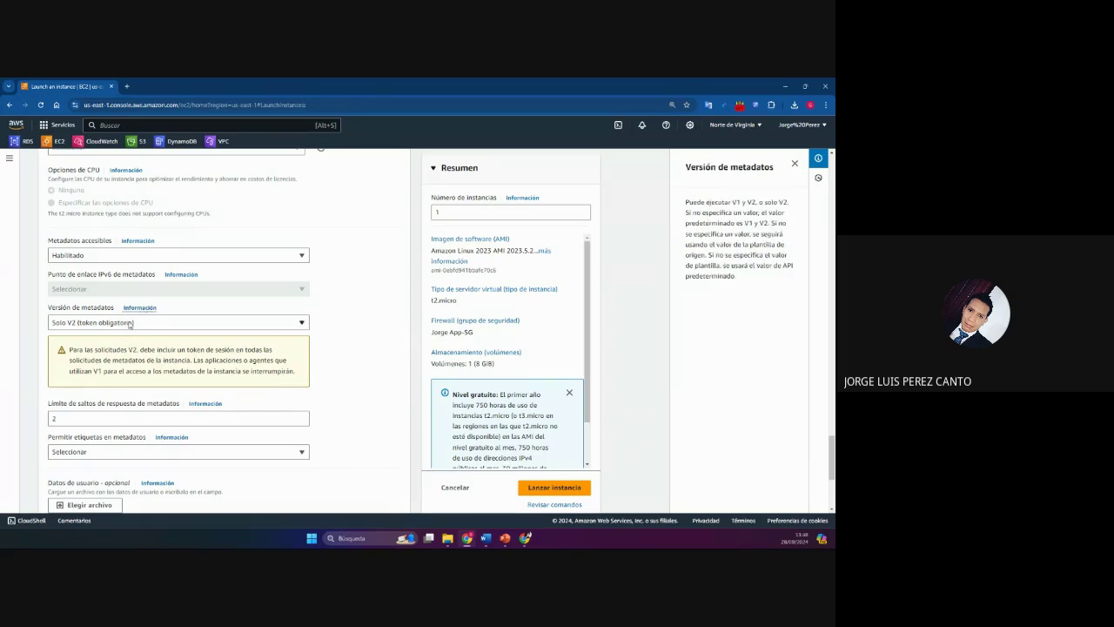
{"action": "left_click", "coordinate": [129, 323]}
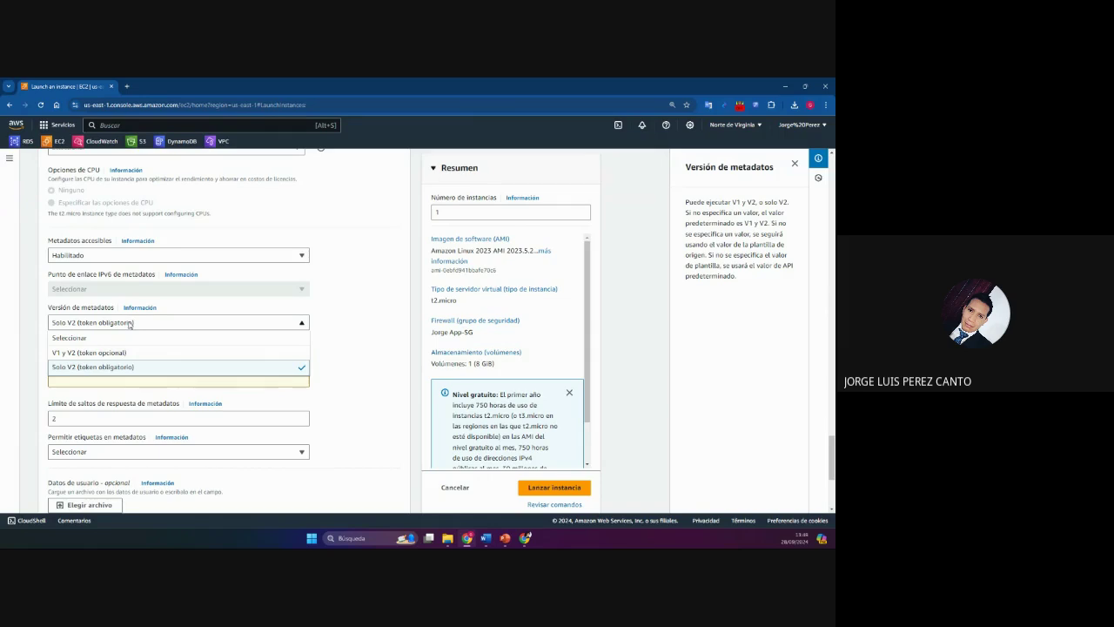
{"action": "left_click", "coordinate": [71, 353]}
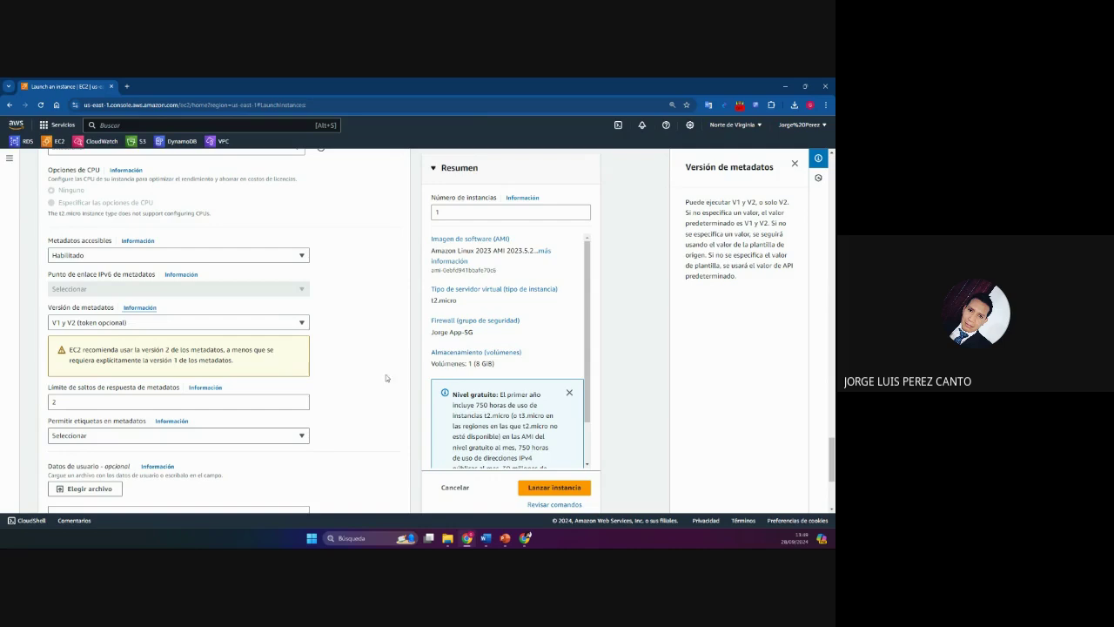
Step: Read the help on the user data field and recheck the script requirements in the Word lab instructions
{"action": "scroll", "coordinate": [356, 385], "scroll_direction": "down", "scroll_amount": 4}
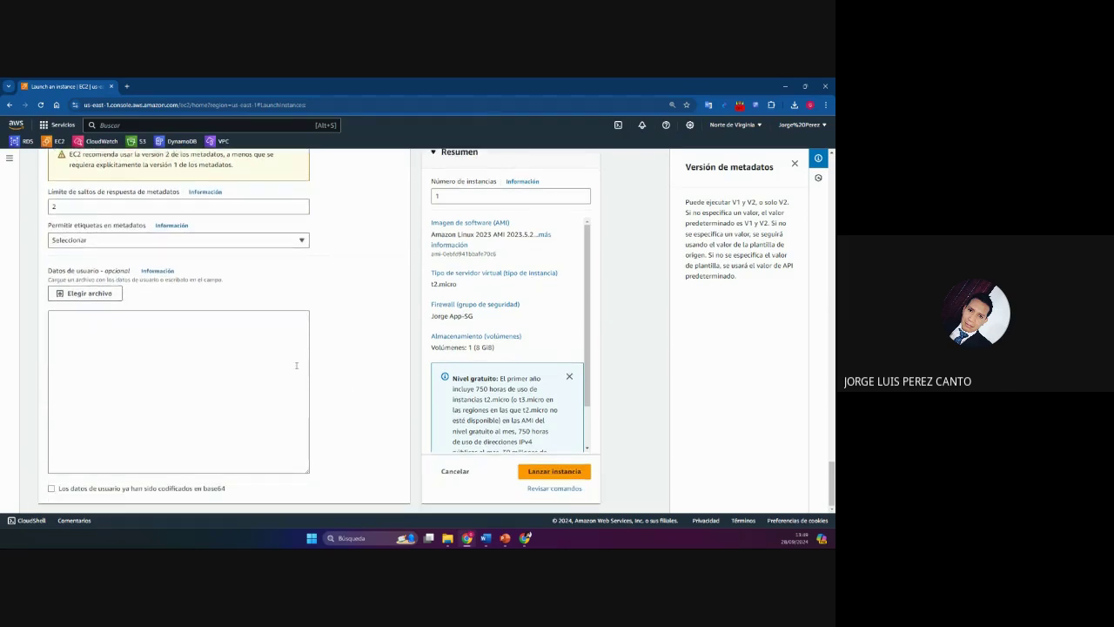
{"action": "left_click", "coordinate": [272, 356]}
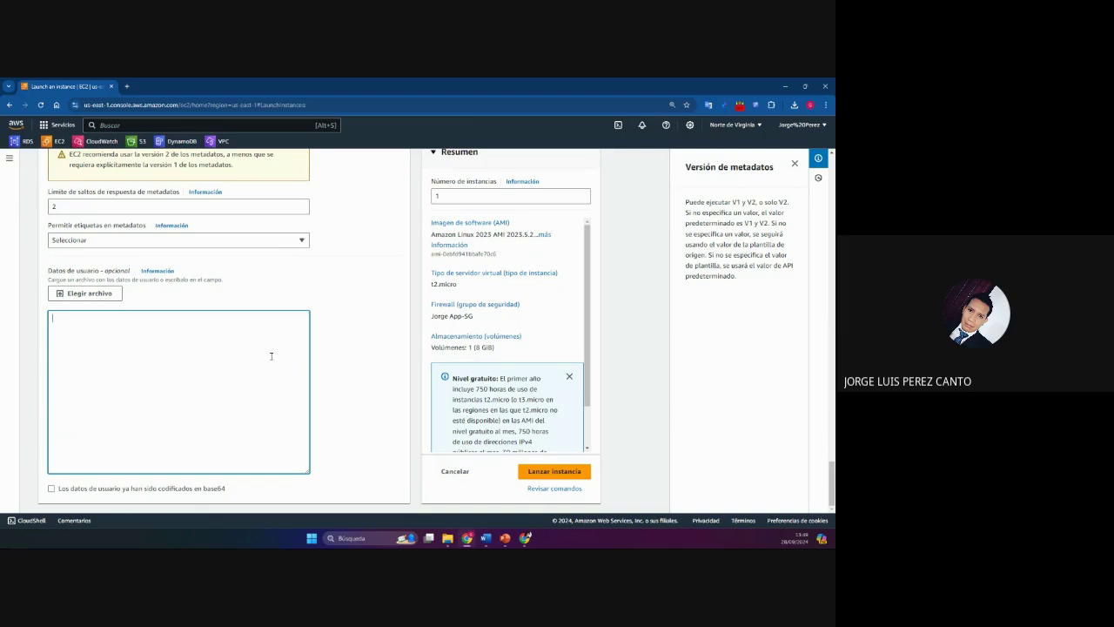
{"action": "left_click", "coordinate": [157, 272]}
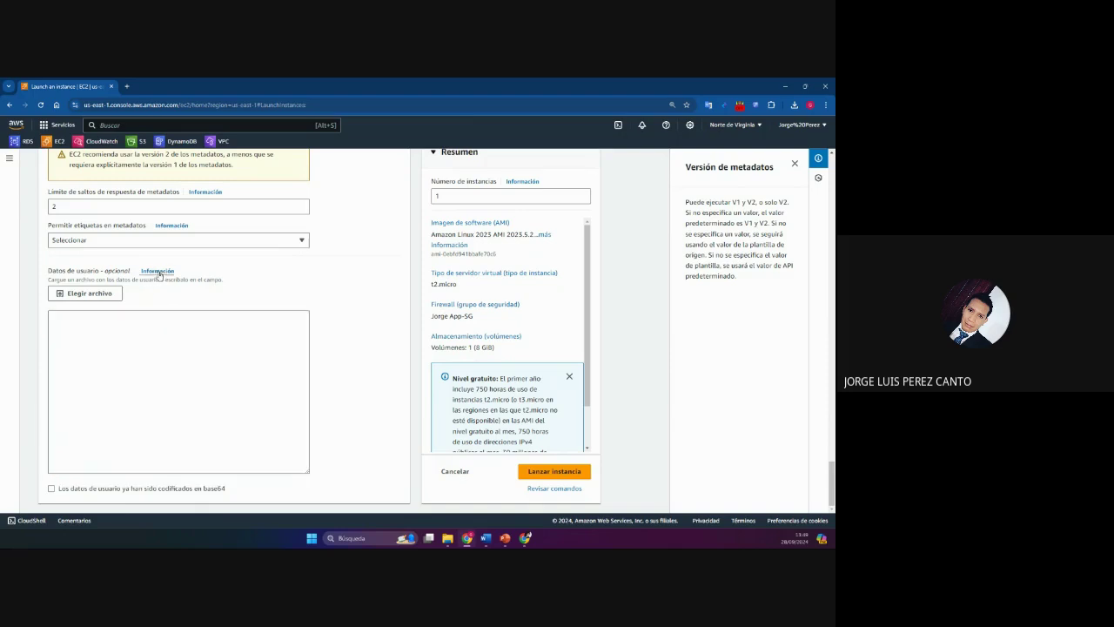
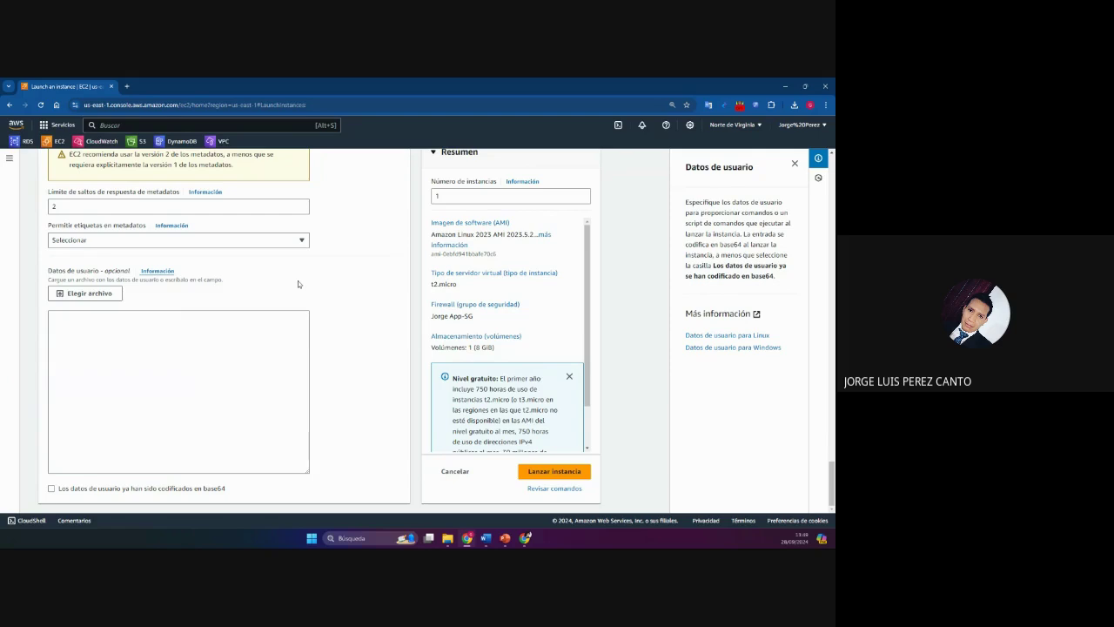
{"action": "left_click", "coordinate": [226, 352]}
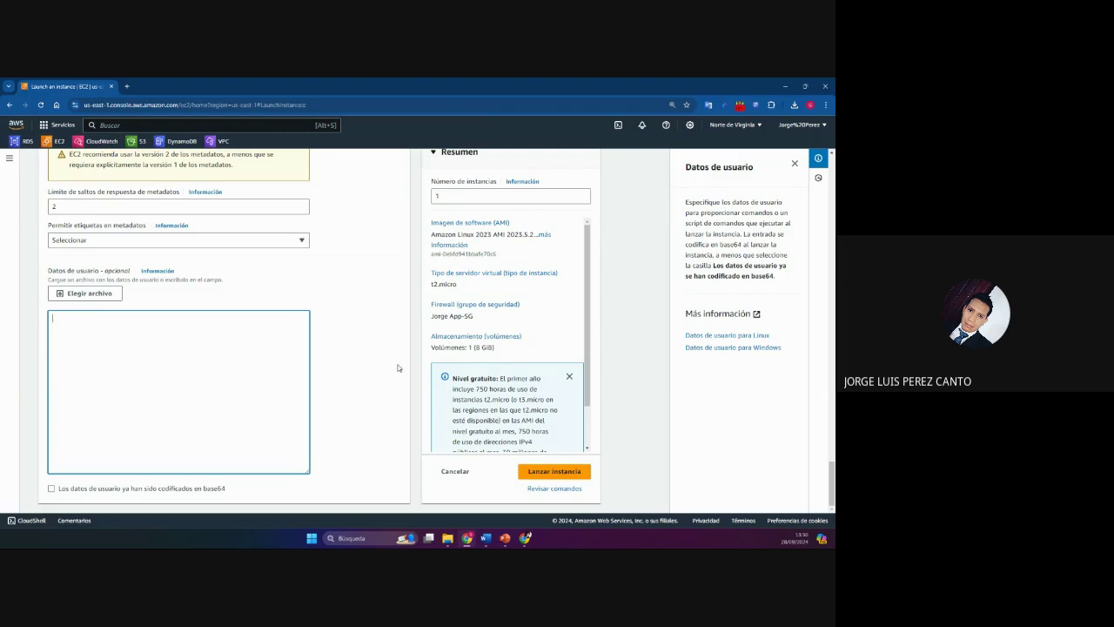
{"action": "left_click", "coordinate": [487, 539]}
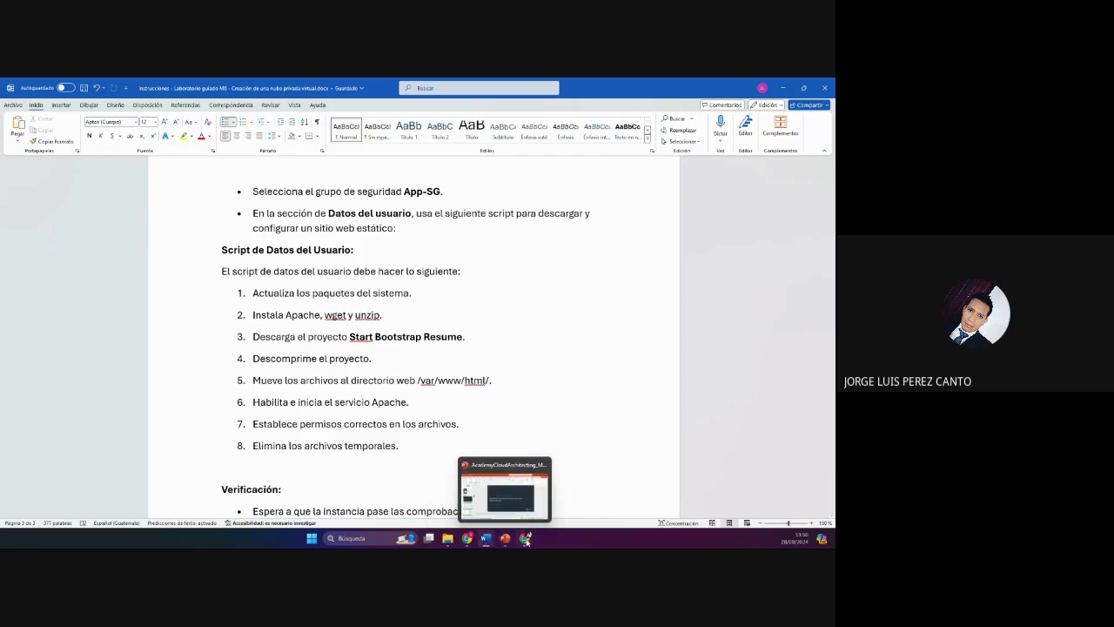
{"action": "left_click", "coordinate": [557, 487]}
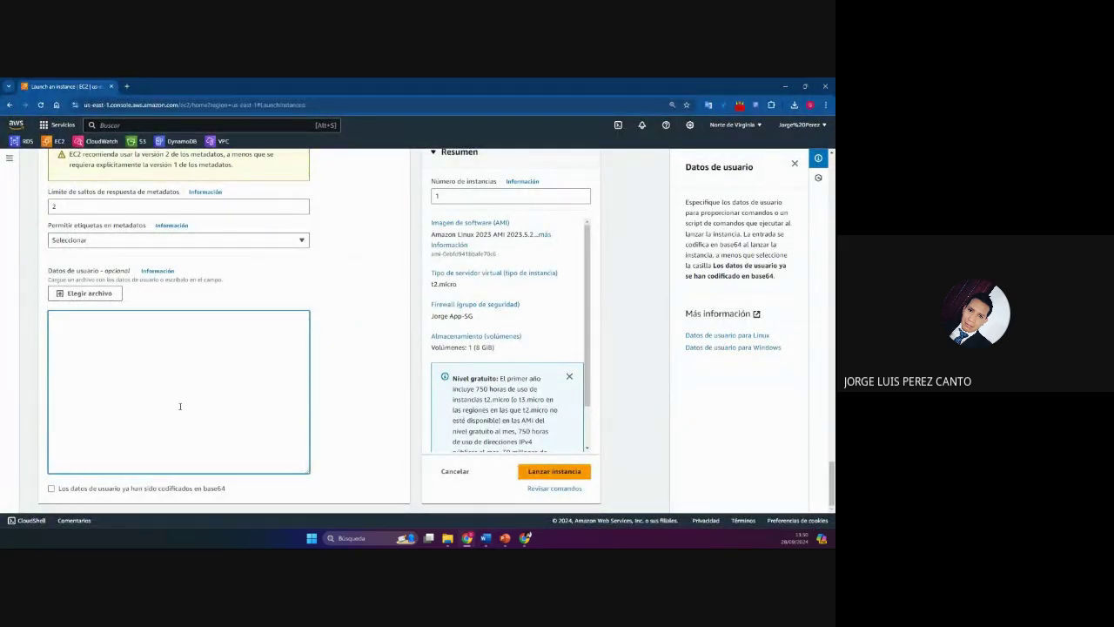
Step: Start the user data script with the lines #!/bin/bash and dfn update -y, enlarging the page for readability
{"action": "type", "text": "#!/bin/bash"}
{"action": "key", "text": "ctrl+plus"}
{"action": "key", "text": "ctrl+plus"}
{"action": "key", "text": "ctrl+plus"}
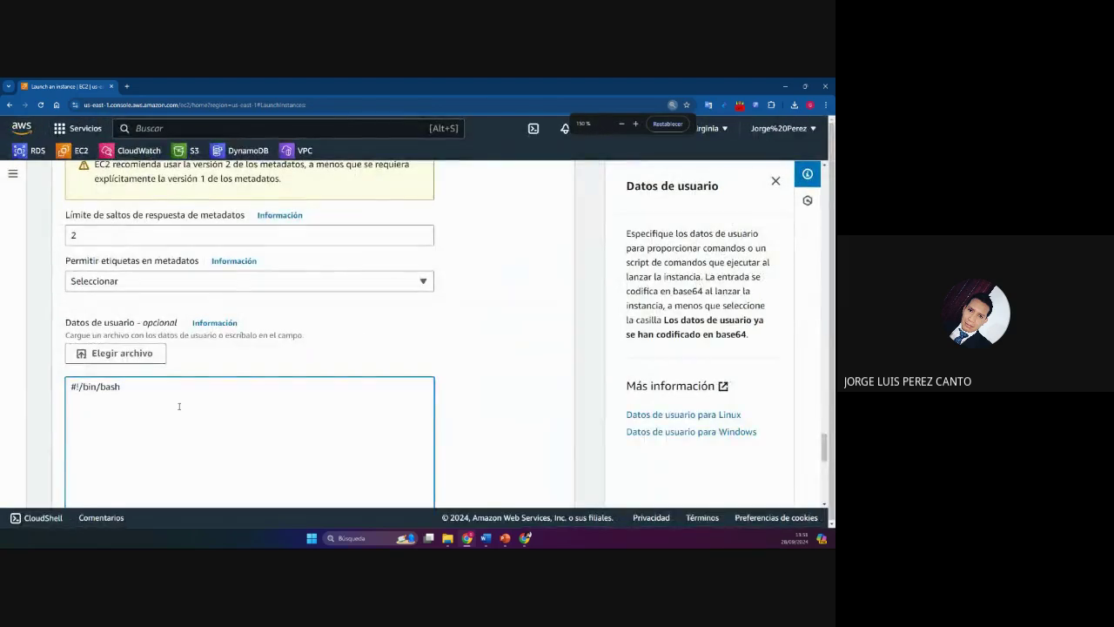
{"action": "type", "text": "dfn"}
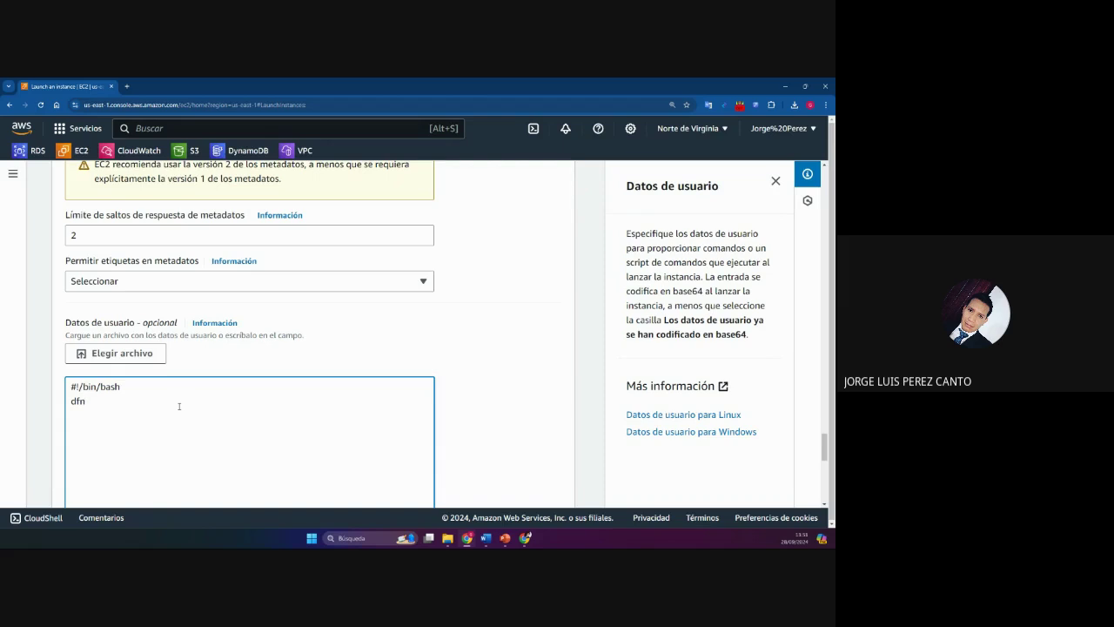
{"action": "type", "text": "update -y"}
{"action": "key", "text": "Return"}
Step: Add the line dfn install -y httpd wget unzip to the user data script
{"action": "type", "text": "dfn install -y hht"}
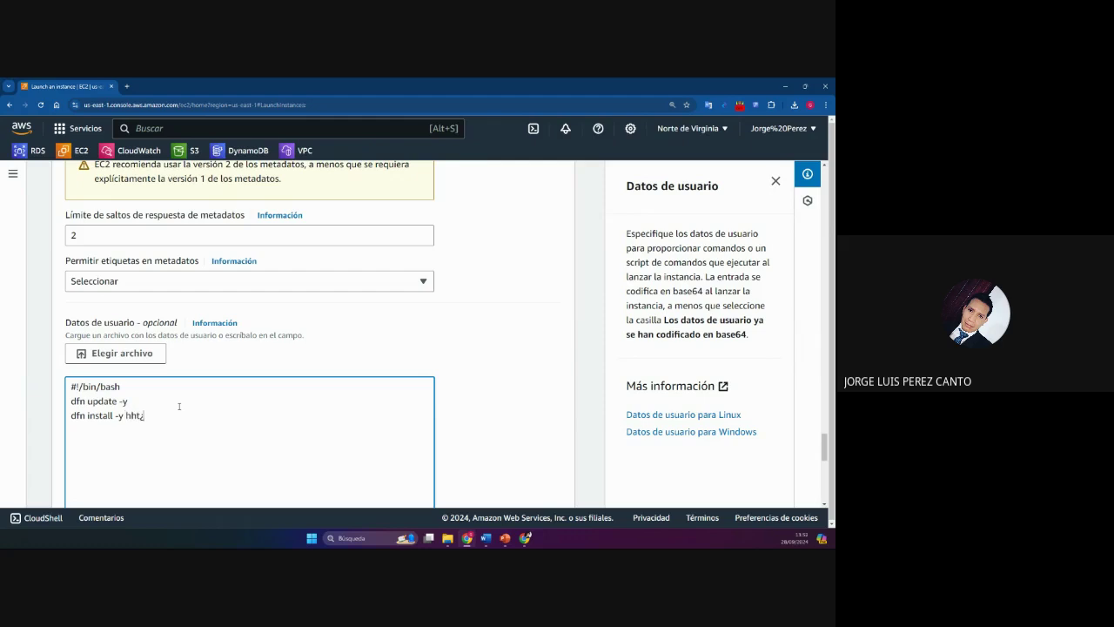
{"action": "key", "text": "BackSpace"}
{"action": "key", "text": "BackSpace"}
{"action": "key", "text": "BackSpace"}
{"action": "type", "text": "httpd"}
{"action": "type", "text": "wget"}
{"action": "type", "text": "unzip"}
{"action": "type", "text": "php"}
{"action": "key", "text": "BackSpace"}
{"action": "key", "text": "BackSpace"}
{"action": "key", "text": "BackSpace"}
Step: Copy the project name Start Bootstrap Resume from the Word lab instructions, search the web for it in Chrome, and close the results
{"action": "key", "text": "alt+Tab"}
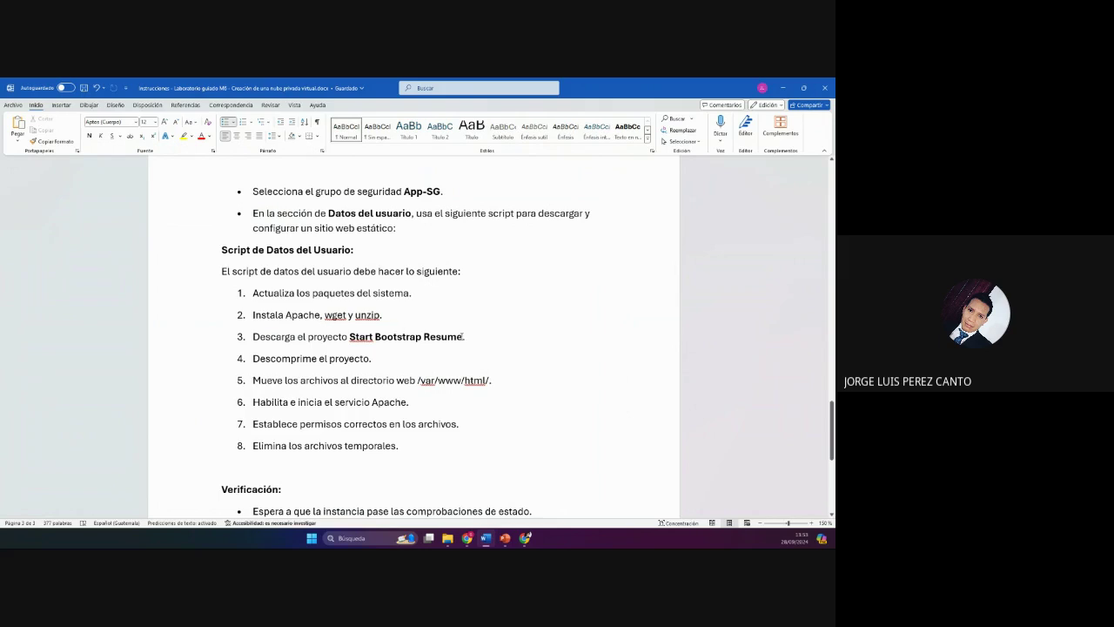
{"action": "left_click_drag", "start_coordinate": [462, 337], "coordinate": [349, 337]}
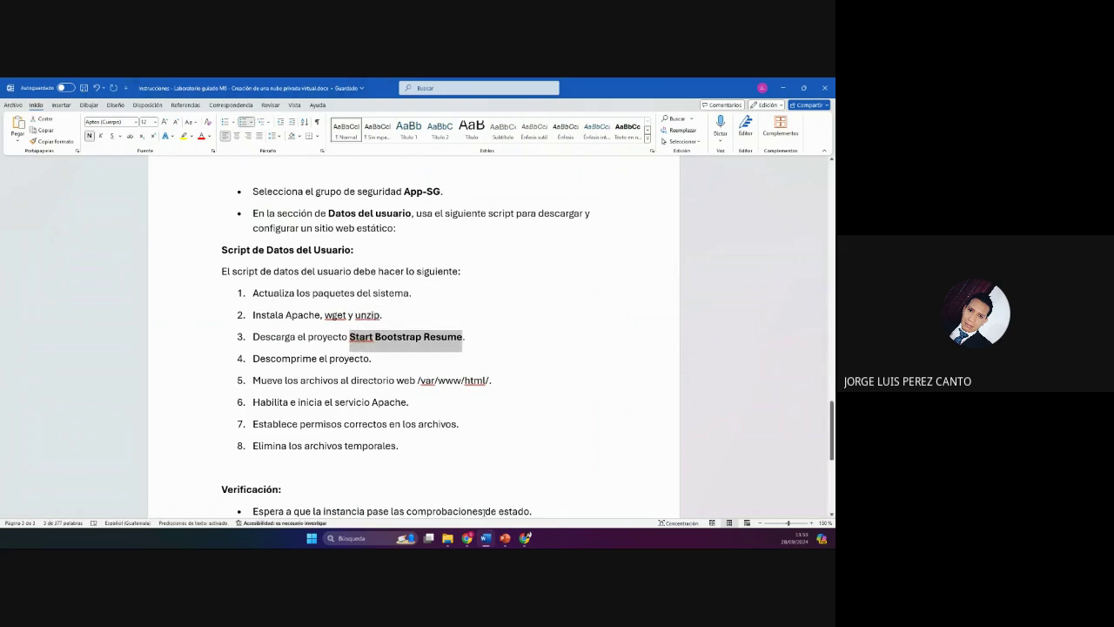
{"action": "key", "text": "super"}
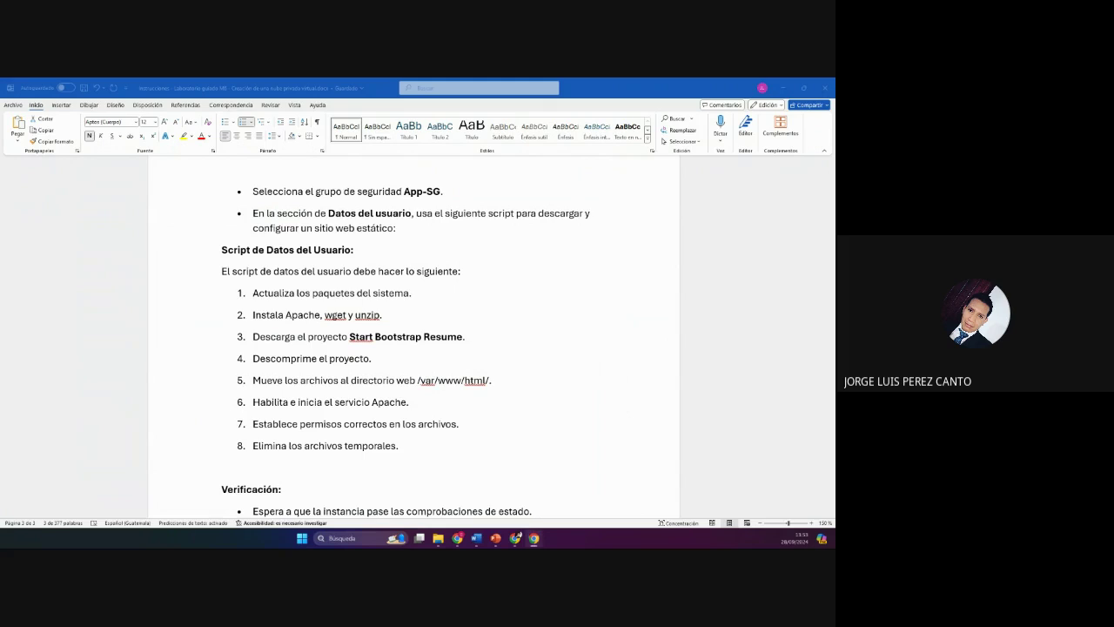
{"action": "key", "text": "alt+Tab"}
{"action": "left_click", "coordinate": [127, 87]}
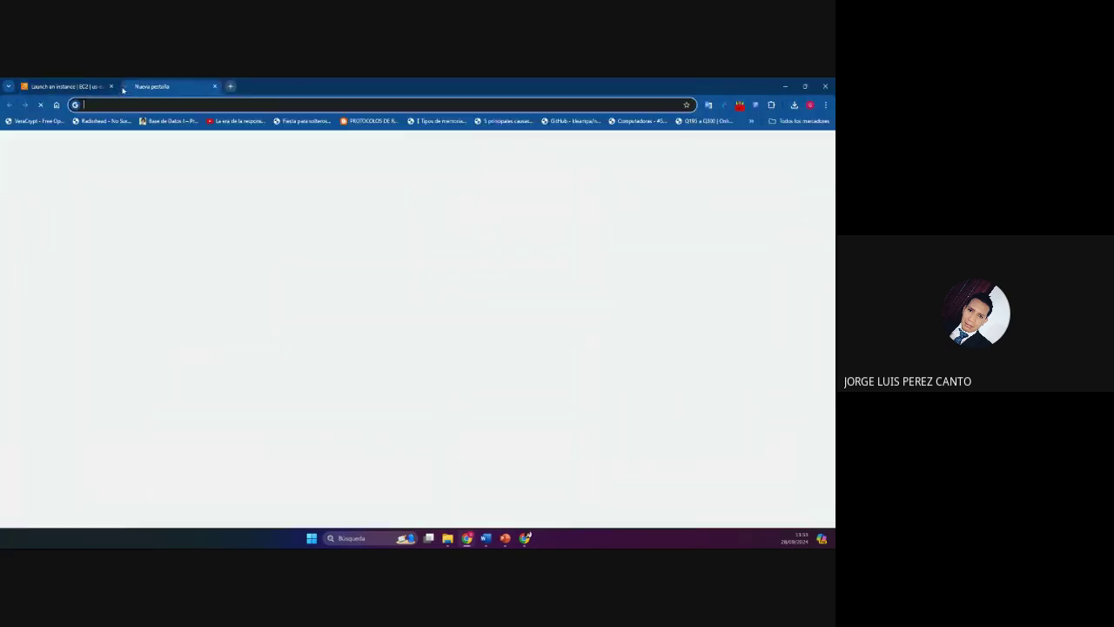
{"action": "key", "text": "Down"}
{"action": "key", "text": "Return"}
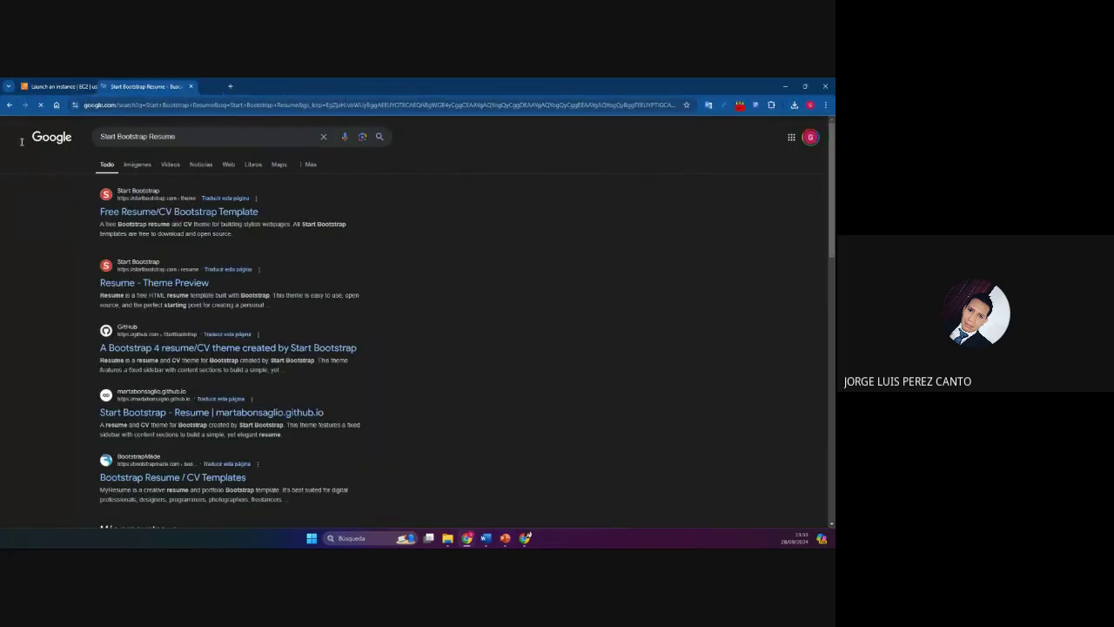
{"action": "left_click", "coordinate": [214, 86]}
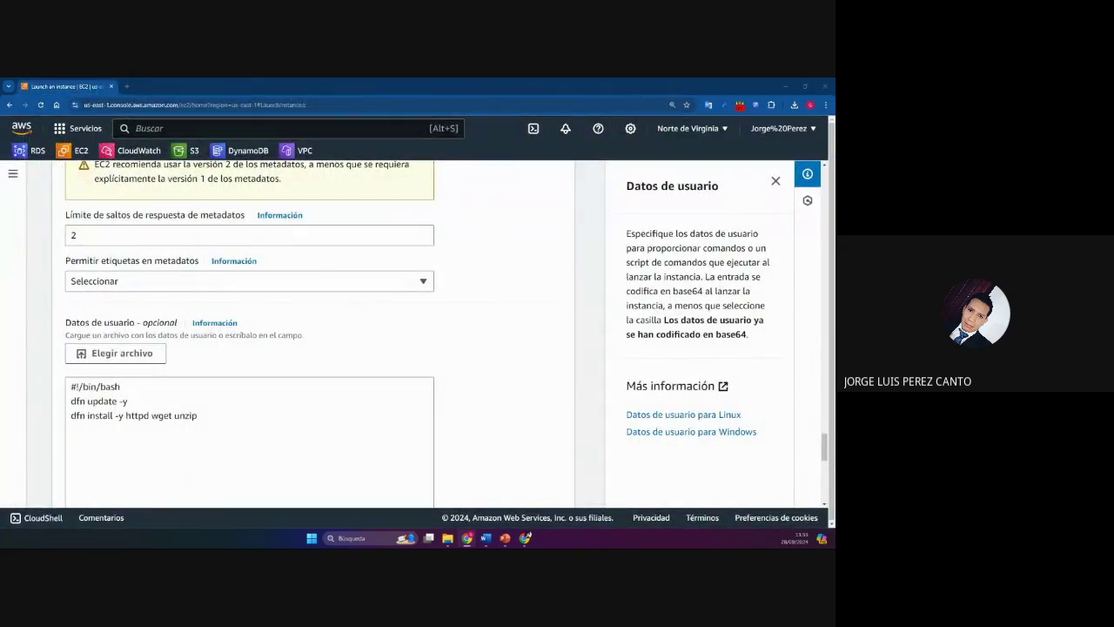
Step: Close the Módulo 6 guided lab v2 document in Word and return to the user data script in the EC2 launch form
{"action": "key", "text": "alt+Tab"}
{"action": "key", "text": "alt+Tab"}
{"action": "key", "text": "alt+Tab"}
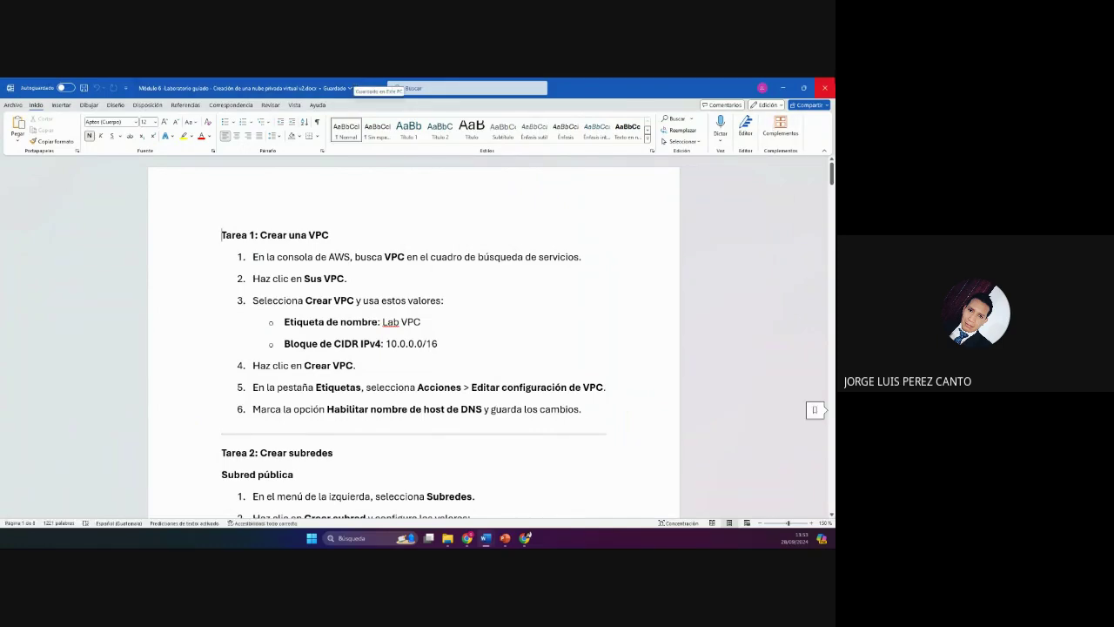
{"action": "left_click", "coordinate": [824, 87]}
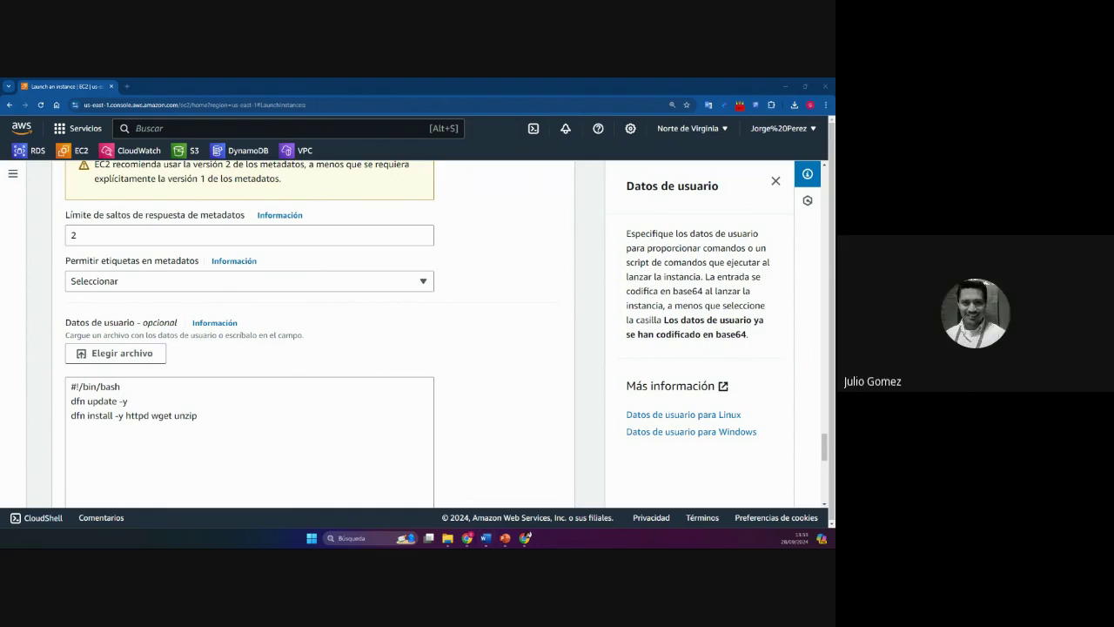
{"action": "left_click", "coordinate": [72, 430]}
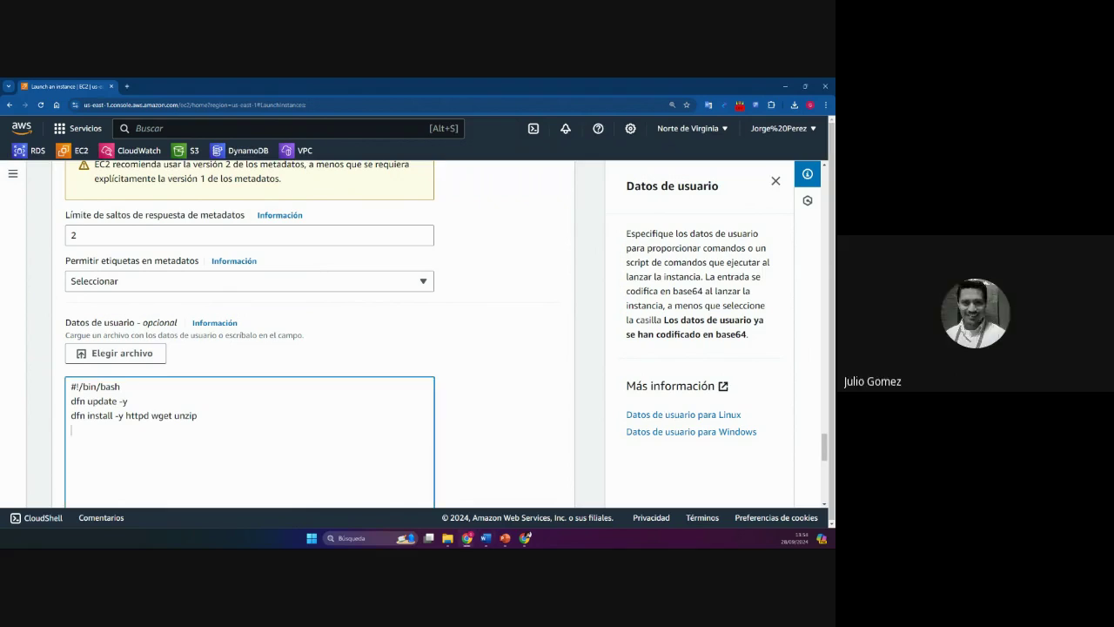
{"action": "key", "text": "alt+Tab"}
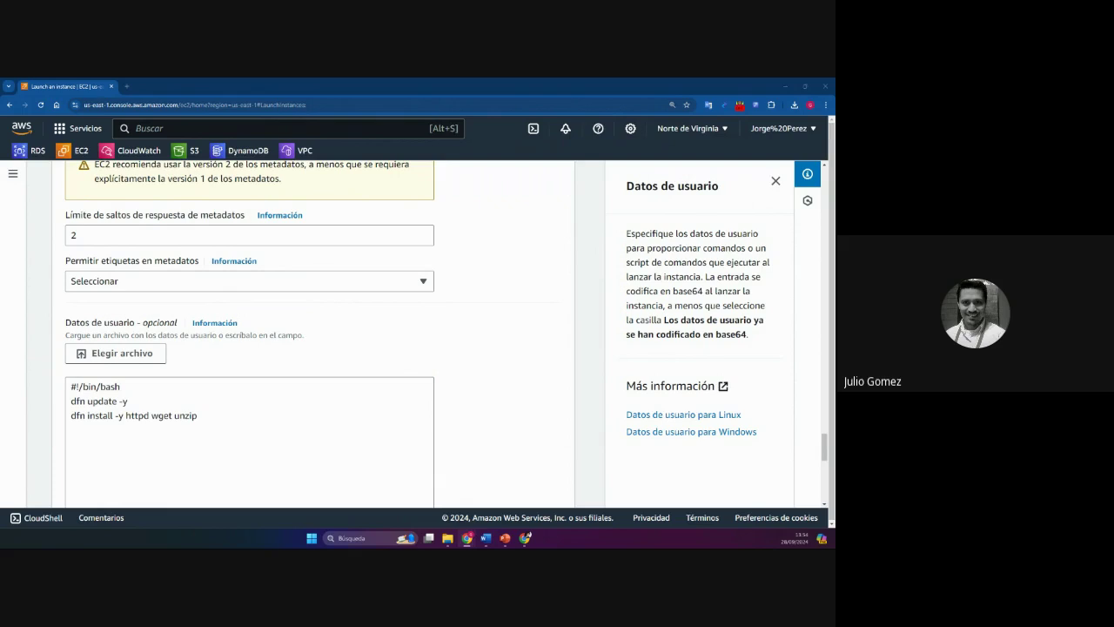
{"action": "key", "text": "alt+Tab"}
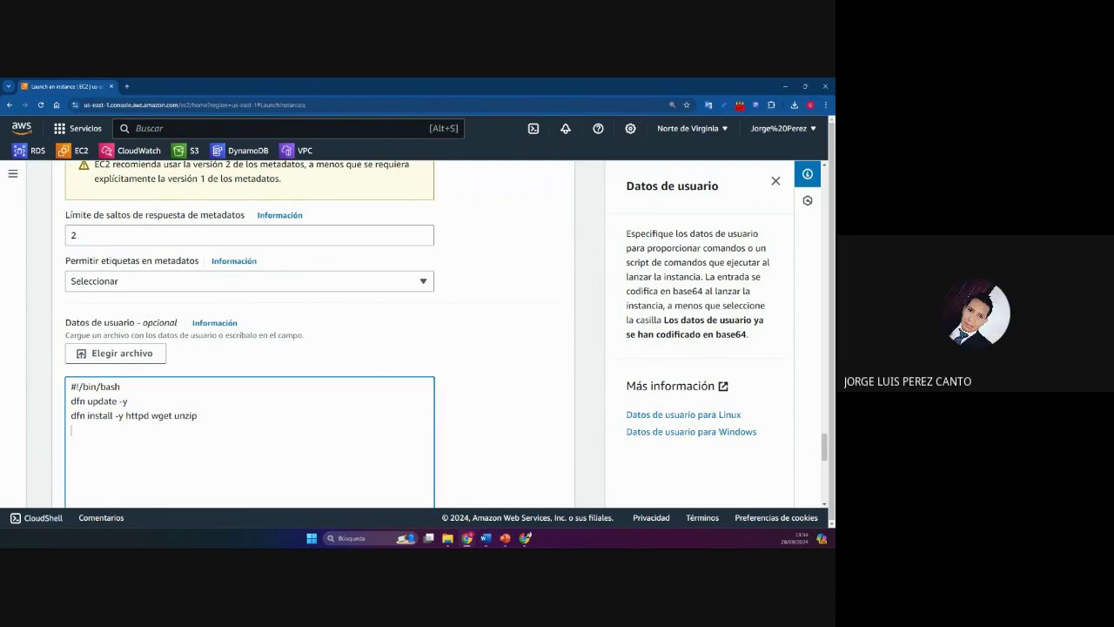
{"action": "key", "text": "alt+Tab"}
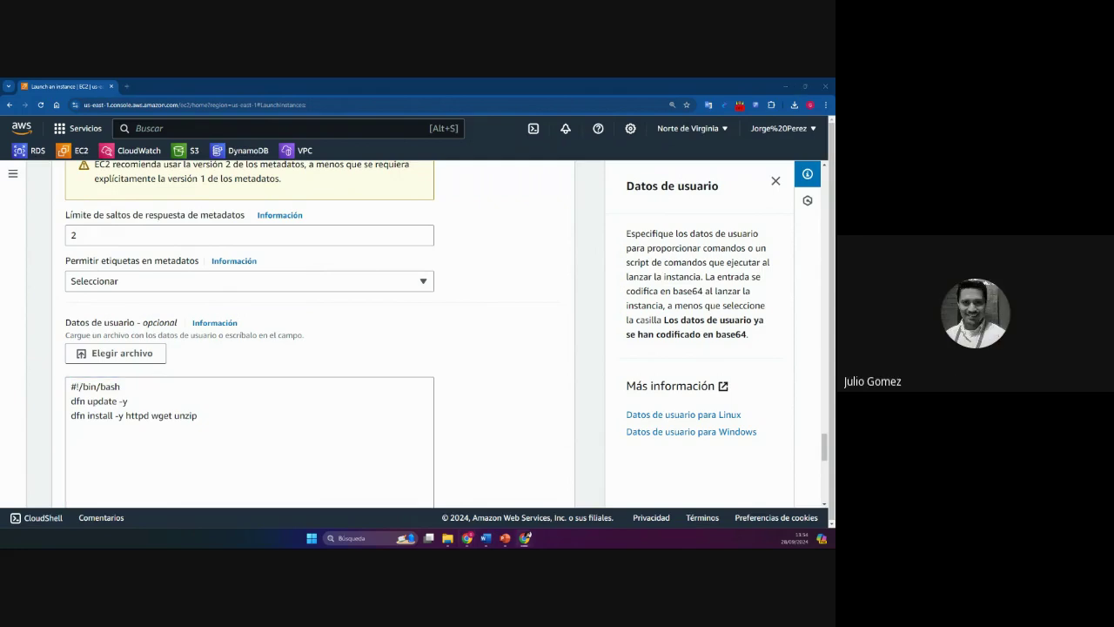
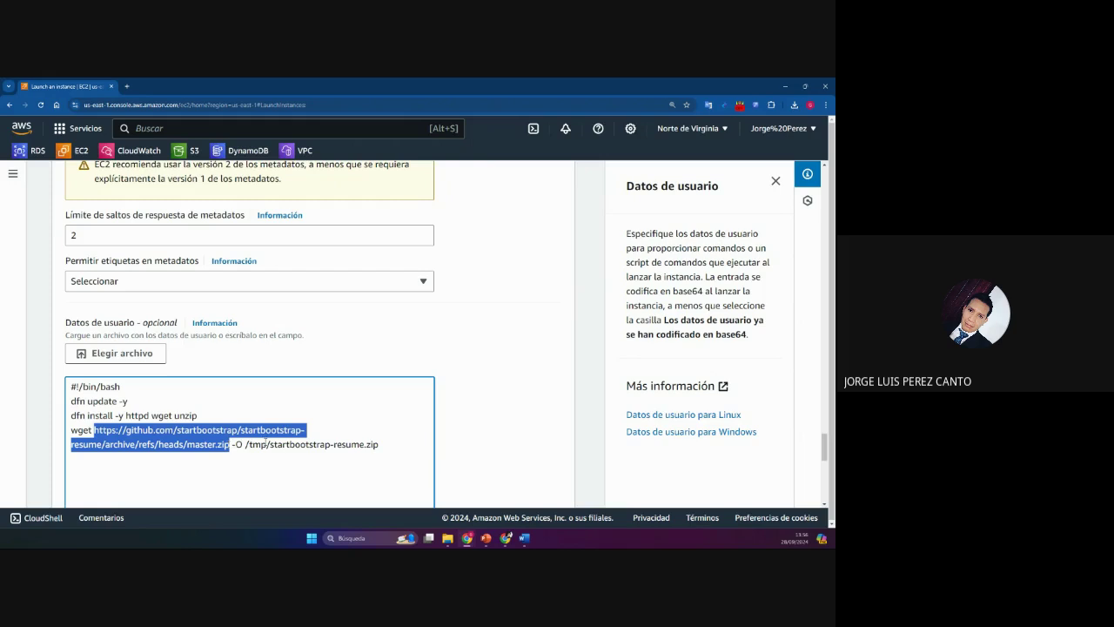
Step: Below the wget command, add the line unzip /tmp/startbootstrap-resume.zip -d /tmp, reusing the download path
{"action": "left_click", "coordinate": [283, 447]}
{"action": "double_click", "coordinate": [258, 445]}
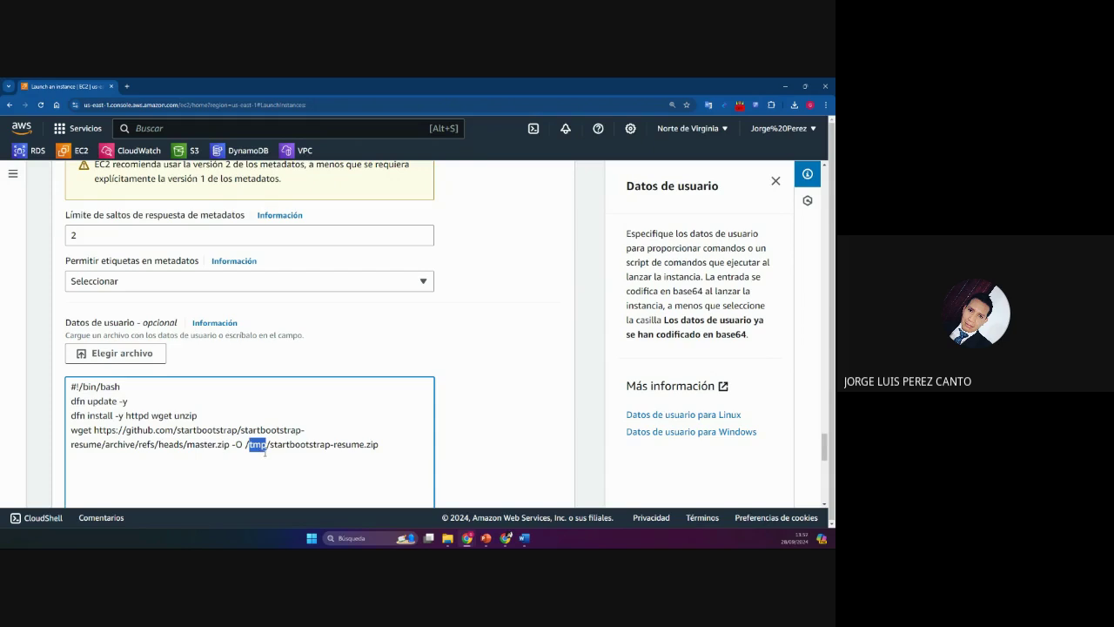
{"action": "left_click", "coordinate": [386, 449]}
{"action": "type", "text": "unzip"}
{"action": "left_click_drag", "start_coordinate": [247, 444], "coordinate": [381, 444]}
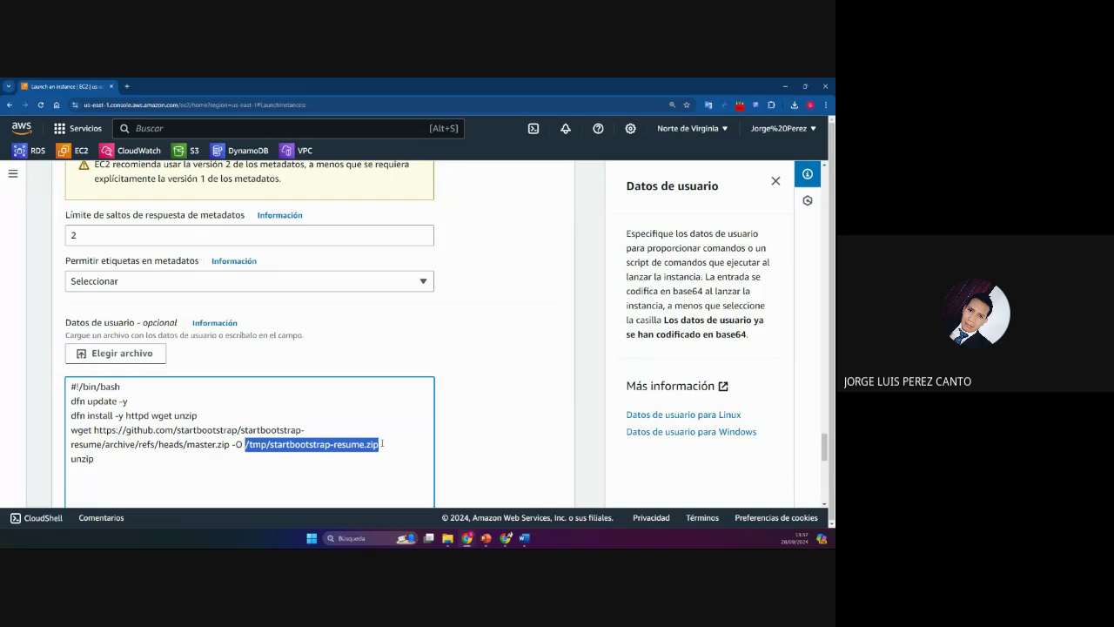
{"action": "key", "text": "ctrl+c"}
{"action": "left_click", "coordinate": [117, 459]}
{"action": "key", "text": "ctrl+v"}
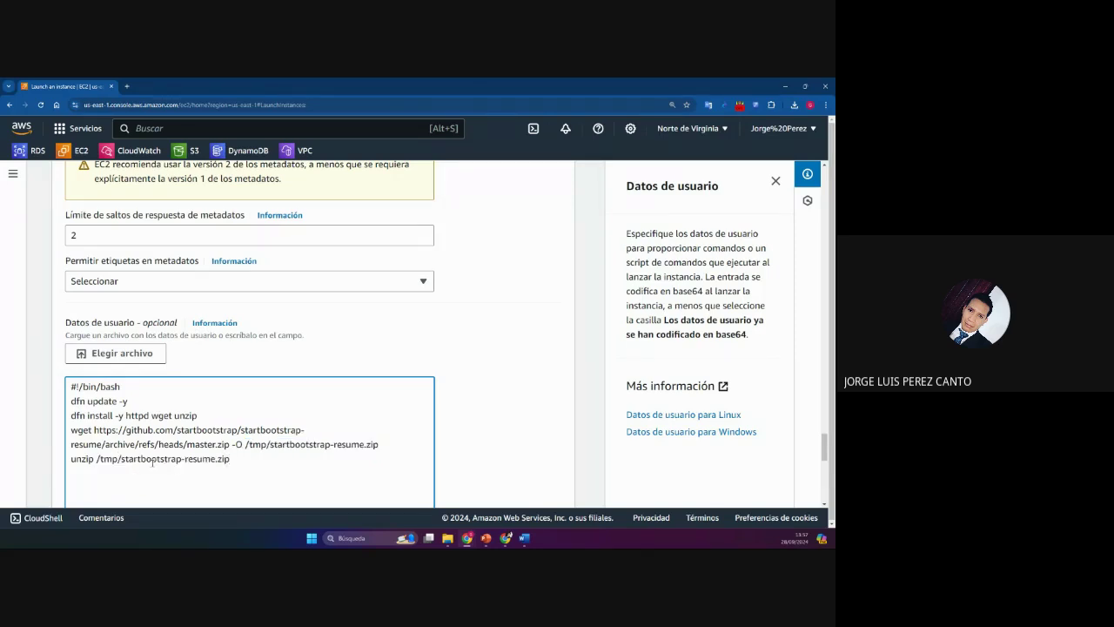
{"action": "type", "text": "-d"}
{"action": "type", "text": " /t"}
{"action": "type", "text": "mp"}
Step: Add the line mv /tmp/startbootstrap-resume-maste/dist/* /var/www/html/ to move the site files to the web directory
{"action": "type", "text": "mv"}
{"action": "left_click_drag", "start_coordinate": [95, 459], "coordinate": [216, 459]}
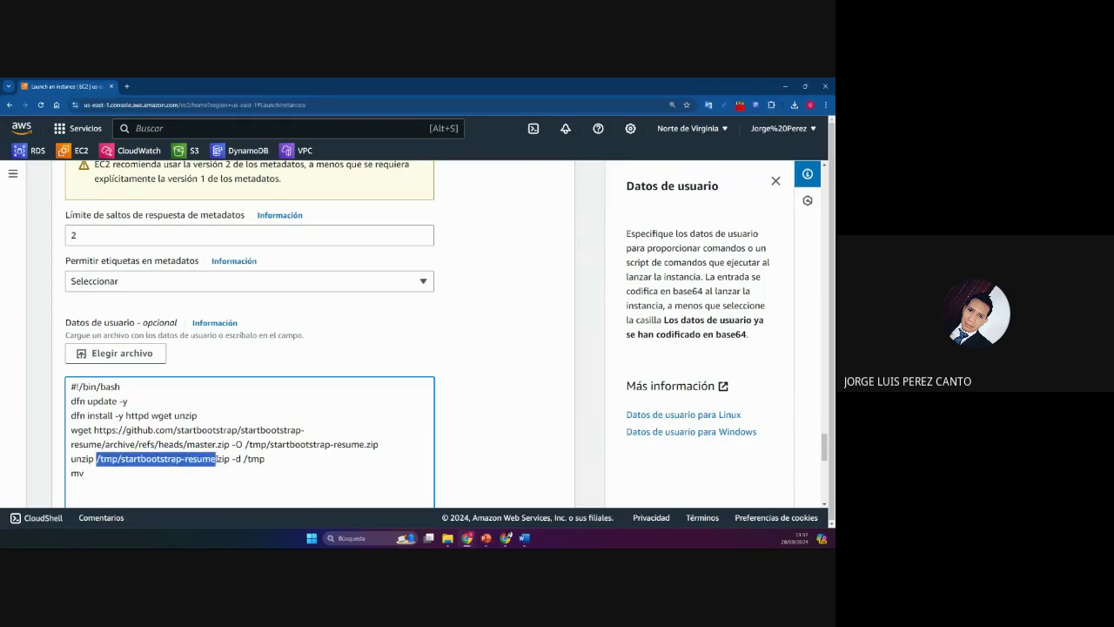
{"action": "key", "text": "ctrl+c"}
{"action": "left_click", "coordinate": [160, 474]}
{"action": "key", "text": "ctrl+v"}
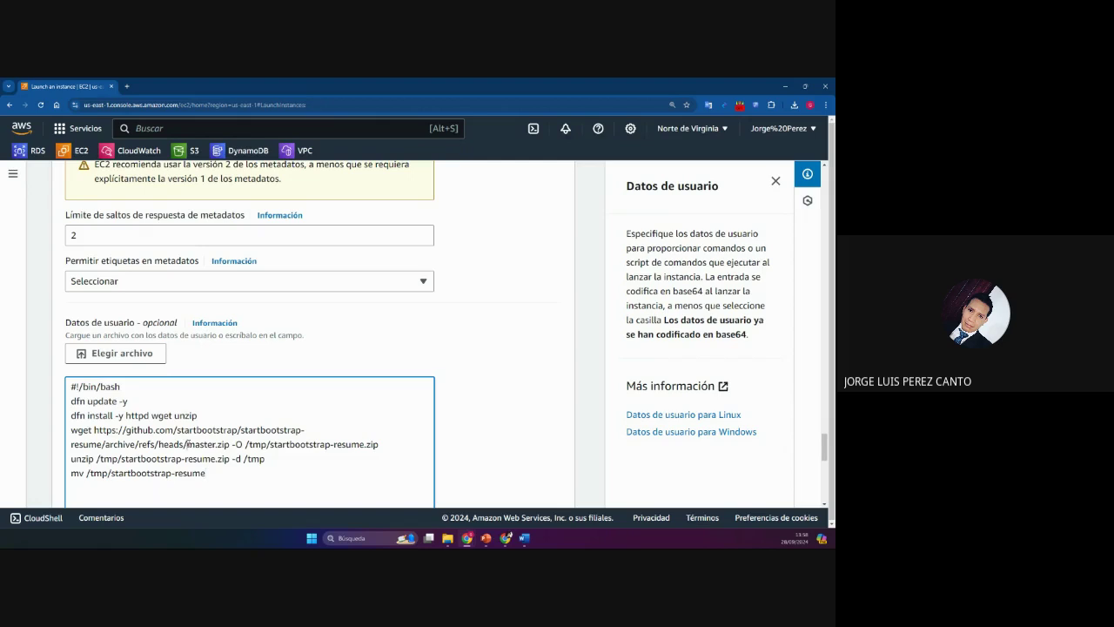
{"action": "left_click_drag", "start_coordinate": [186, 444], "coordinate": [213, 444]}
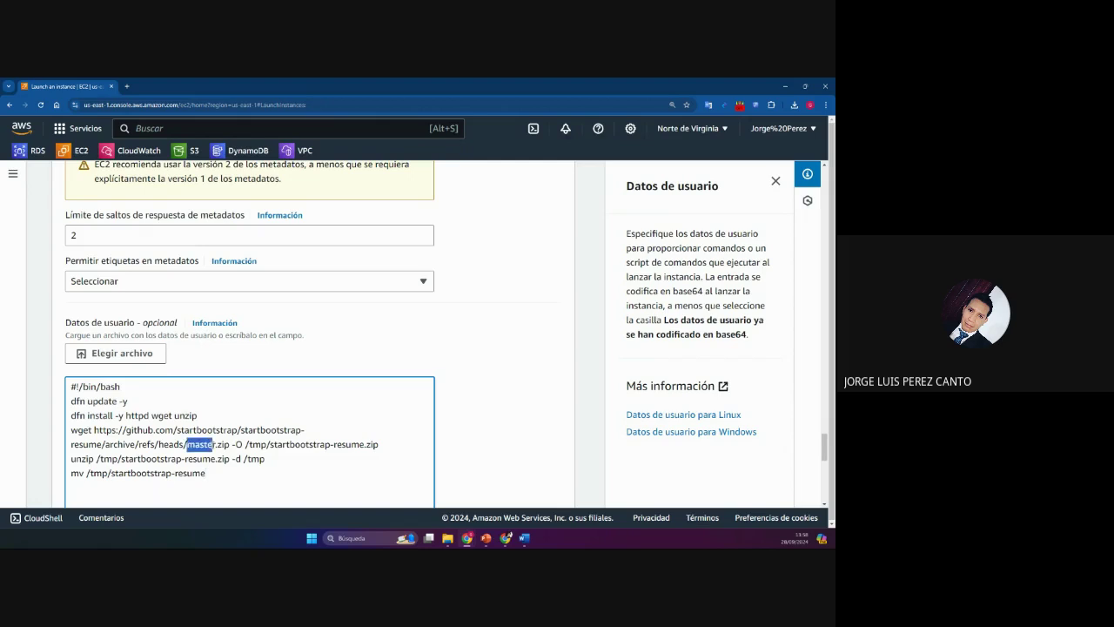
{"action": "left_click", "coordinate": [213, 473]}
{"action": "key", "text": "ctrl+v"}
{"action": "type", "text": "/dis"}
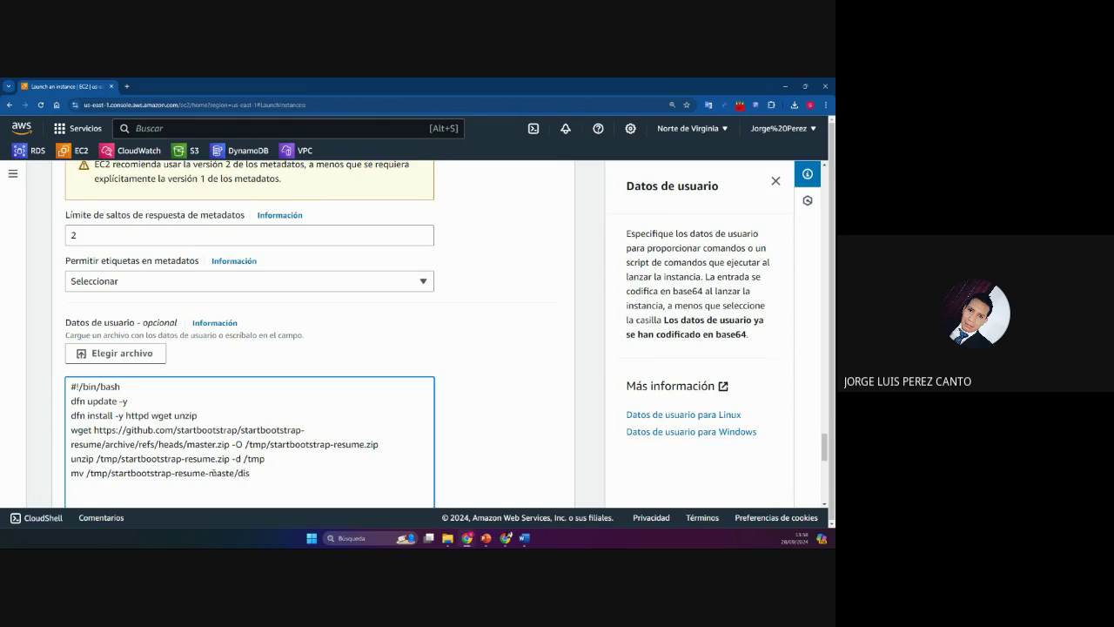
{"action": "type", "text": "t/*"}
{"action": "type", "text": "/var/www/html/"}
{"action": "key", "text": "Return"}
Step: Add the line systemctl start httpd to the user data script
{"action": "scroll", "coordinate": [178, 495], "scroll_direction": "down", "scroll_amount": 1}
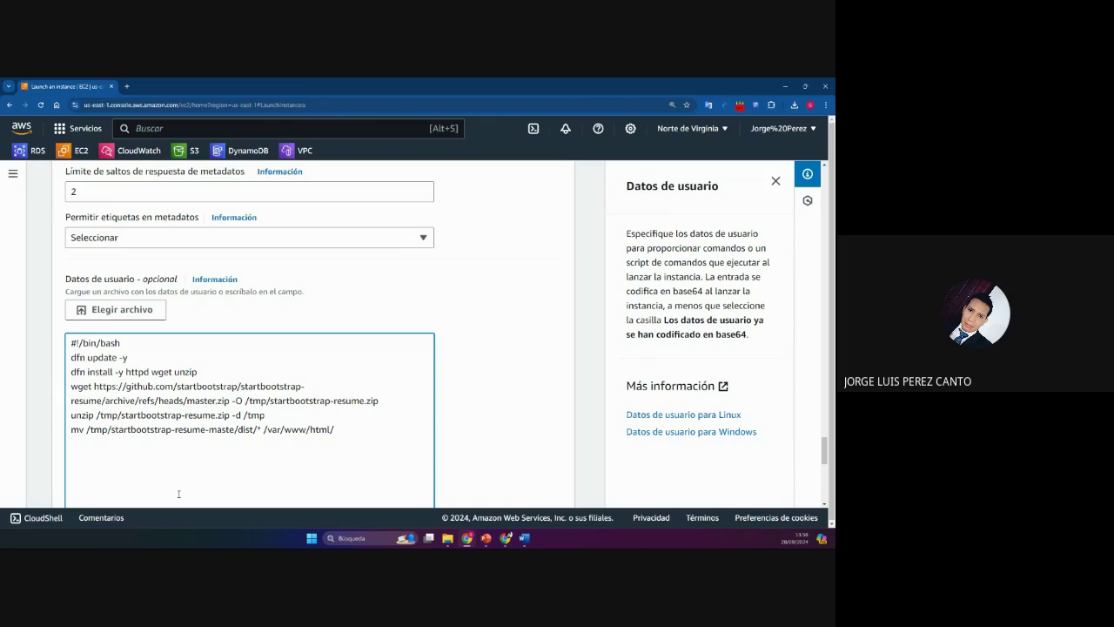
{"action": "type", "text": "sy"}
{"action": "type", "text": "stem"}
{"action": "type", "text": "ctl"}
{"action": "type", "text": " start"}
{"action": "type", "text": " httpd"}
Step: Add the line chown -R apache:apache /var/www/html to set the web files' owner
{"action": "type", "text": "chr"}
{"action": "type", "text": "o"}
{"action": "type", "text": "wn -"}
{"action": "type", "text": "R"}
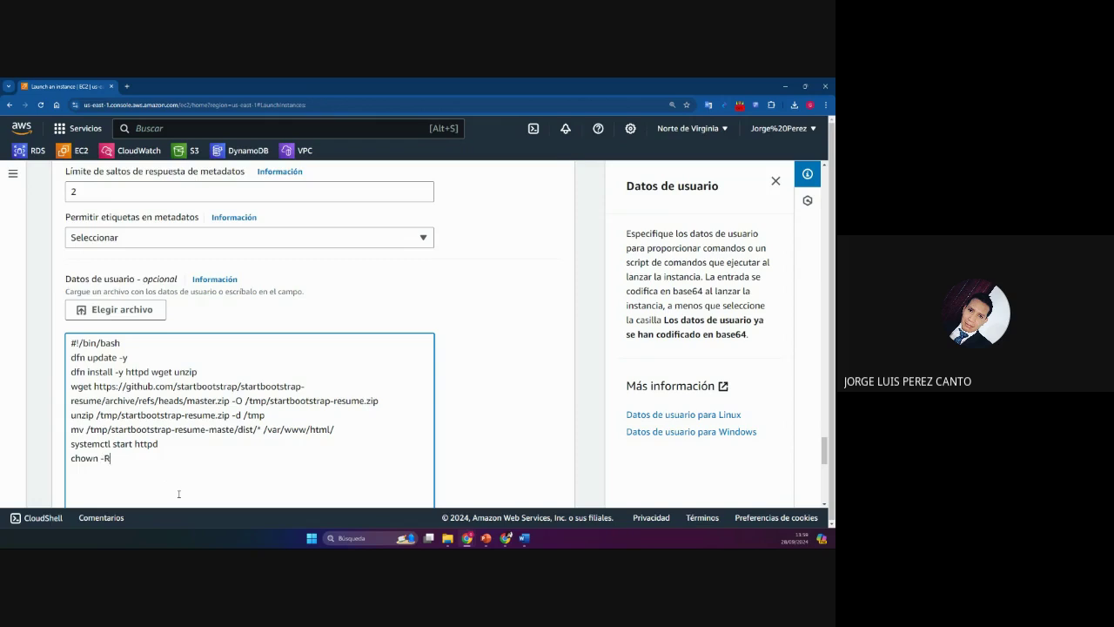
{"action": "type", "text": " apache:apache /var/www/htm"}
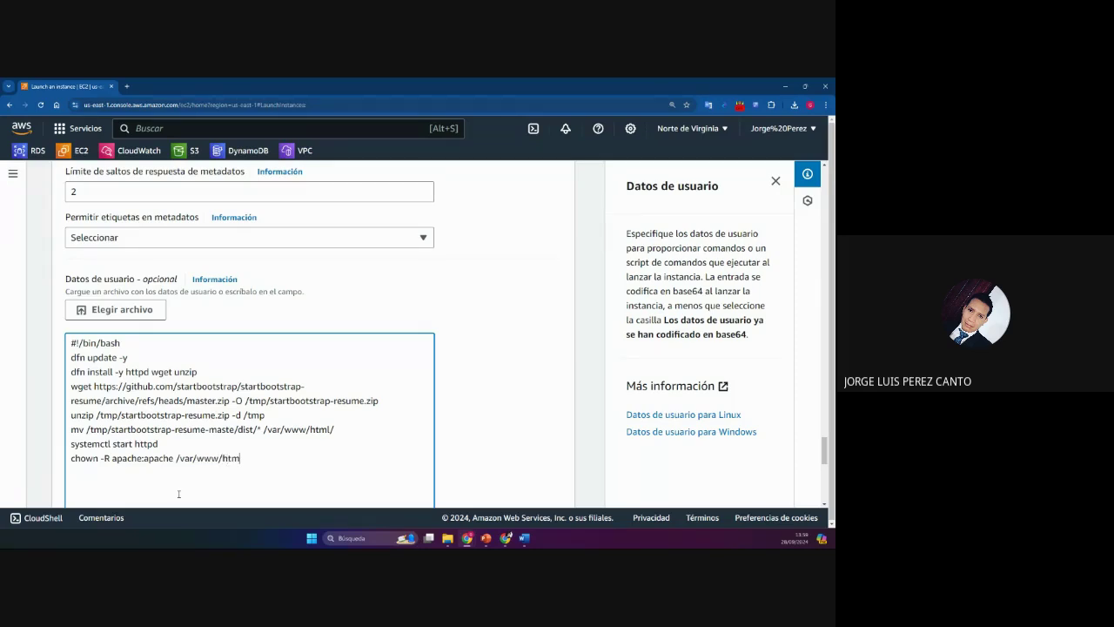
{"action": "type", "text": "lchm,o"}
Step: Write the permissions line as chmod -R 755 /var/www/html, correcting the mistyped command name
{"action": "key", "text": "BackSpace"}
{"action": "key", "text": "BackSpace"}
{"action": "key", "text": "BackSpace"}
{"action": "type", "text": "mod"}
{"action": "type", "text": " -R 7"}
{"action": "type", "text": "55"}
{"action": "type", "text": " /va"}
{"action": "type", "text": "r/"}
{"action": "type", "text": "www"}
{"action": "type", "text": "/"}
{"action": "type", "text": "html"}
Step: Add the cleanup line rm -rf /tmp/startbootstrap-resume.zip /tmp/, reusing the zip file name from the wget line
{"action": "type", "text": "m"}
{"action": "type", "text": " -rf"}
{"action": "type", "text": " /tmp"}
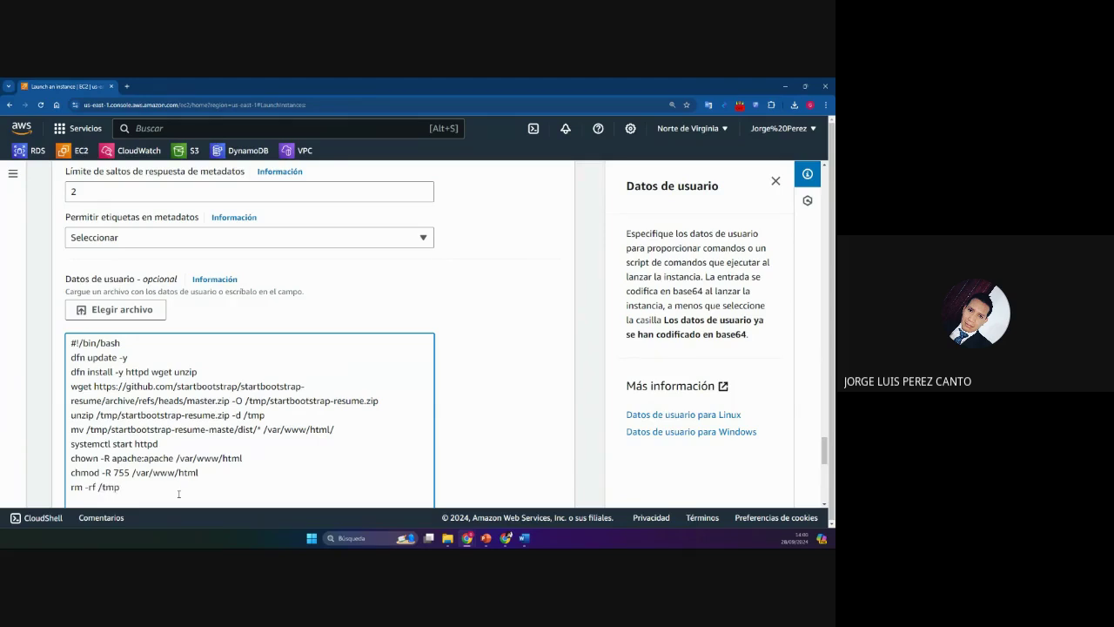
{"action": "type", "text": "/"}
{"action": "left_click_drag", "start_coordinate": [270, 400], "coordinate": [379, 401]}
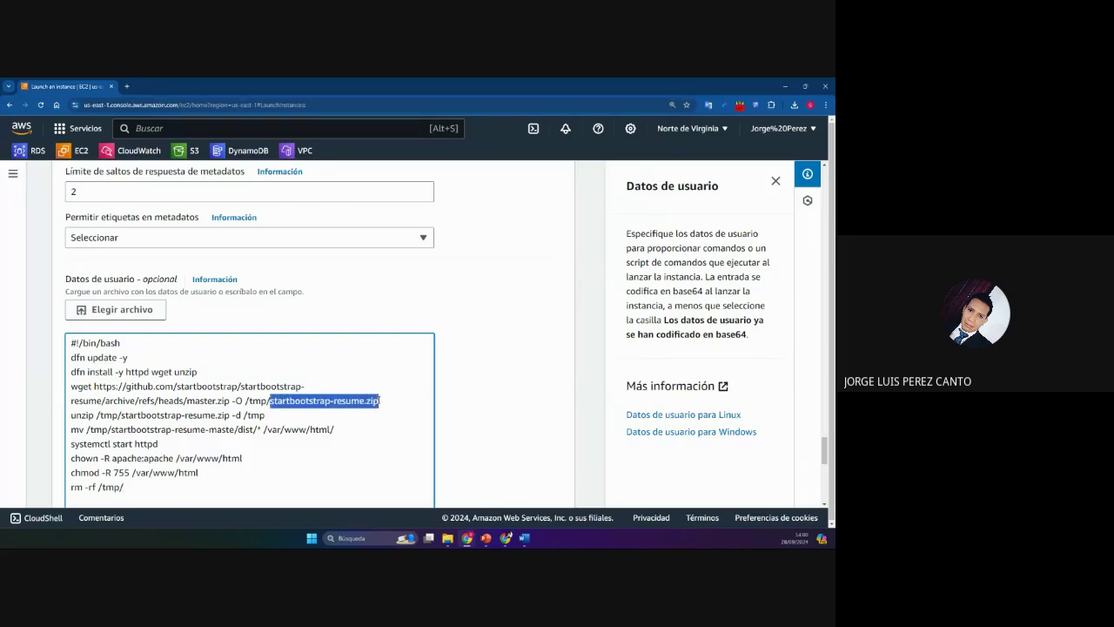
{"action": "key", "text": "ctrl+c"}
{"action": "left_click", "coordinate": [145, 483]}
{"action": "key", "text": "ctrl+v"}
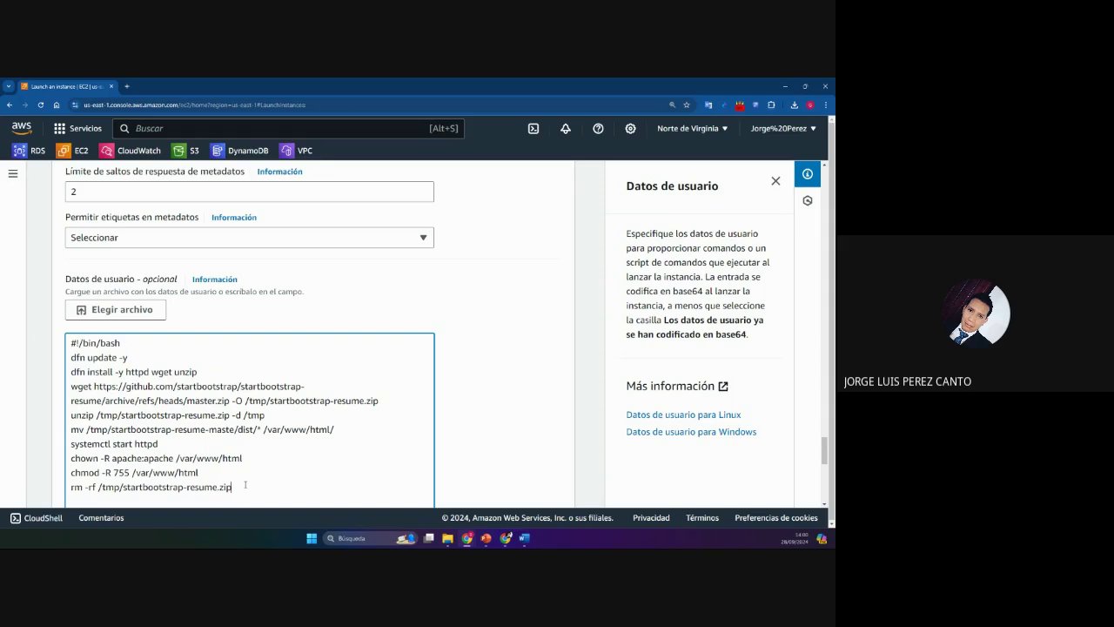
{"action": "type", "text": "/tmp/"}
Step: Correct the folder name in the mv line to startbootstrap-resume-master
{"action": "left_click_drag", "start_coordinate": [226, 429], "coordinate": [234, 429]}
{"action": "left_click", "coordinate": [234, 429]}
{"action": "type", "text": "r"}
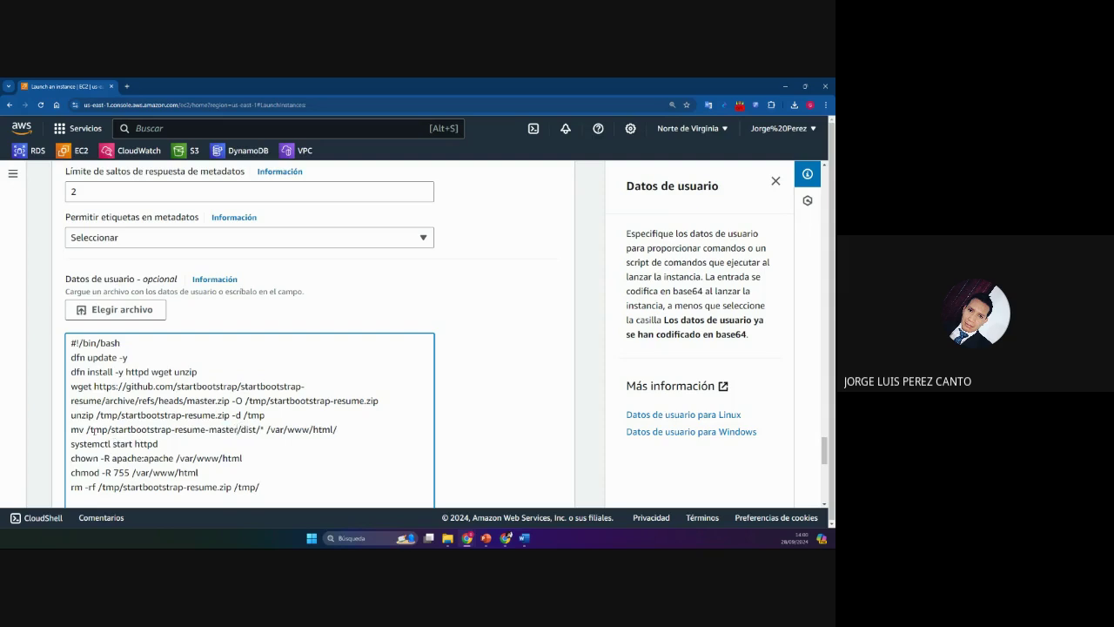
Step: Complete the second path of the rm -rf line as /tmp/startbootstrap-resume-master, removing the duplicated /tmp/ part
{"action": "left_click_drag", "start_coordinate": [87, 430], "coordinate": [237, 429]}
{"action": "key", "text": "ctrl+c"}
{"action": "left_click", "coordinate": [264, 487]}
{"action": "key", "text": "ctrl+v"}
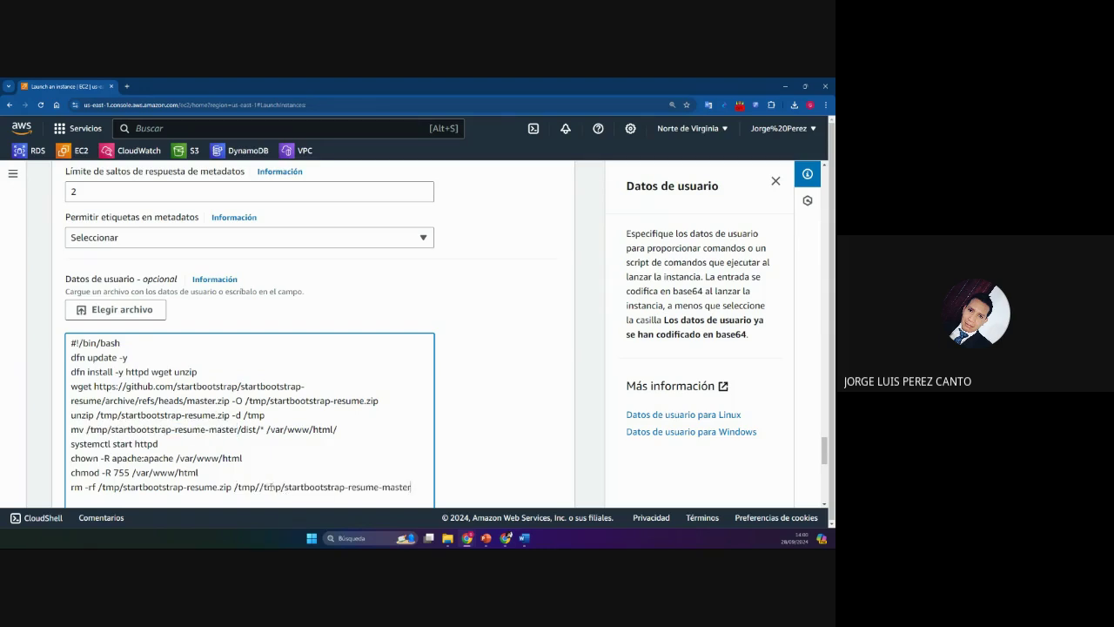
{"action": "left_click_drag", "start_coordinate": [281, 486], "coordinate": [237, 486]}
{"action": "key", "text": "BackSpace"}
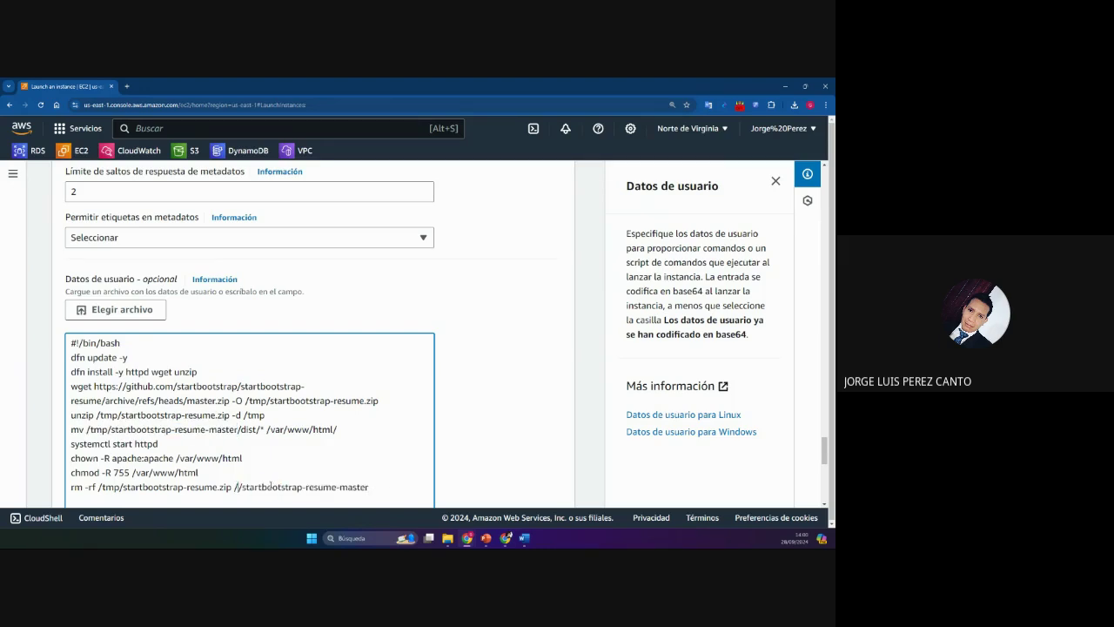
{"action": "key", "text": "BackSpace"}
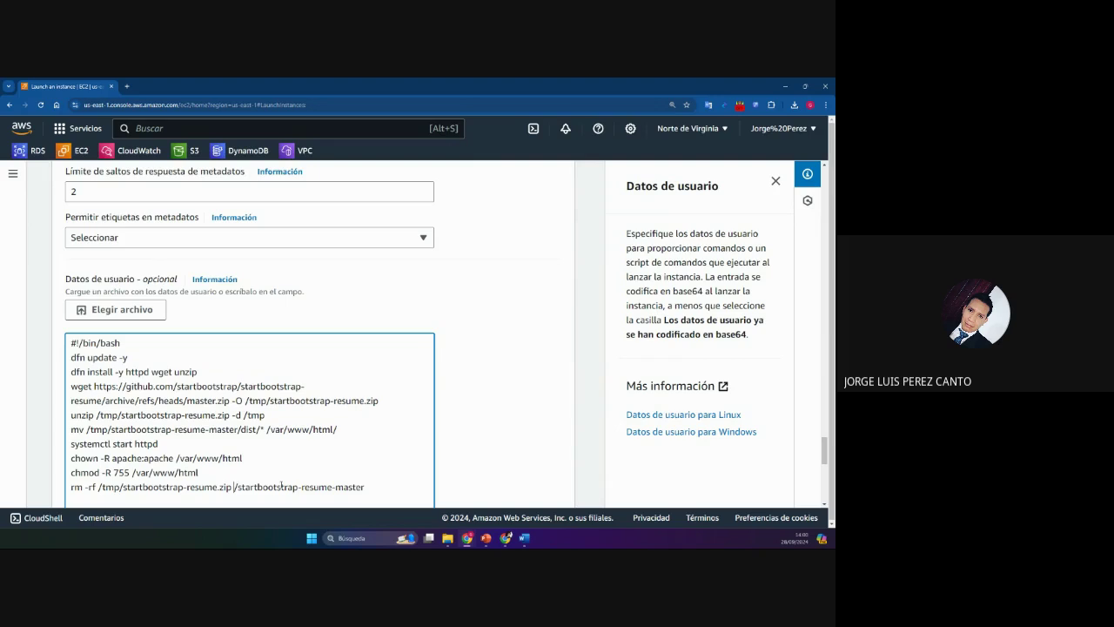
{"action": "type", "text": "/tmp/"}
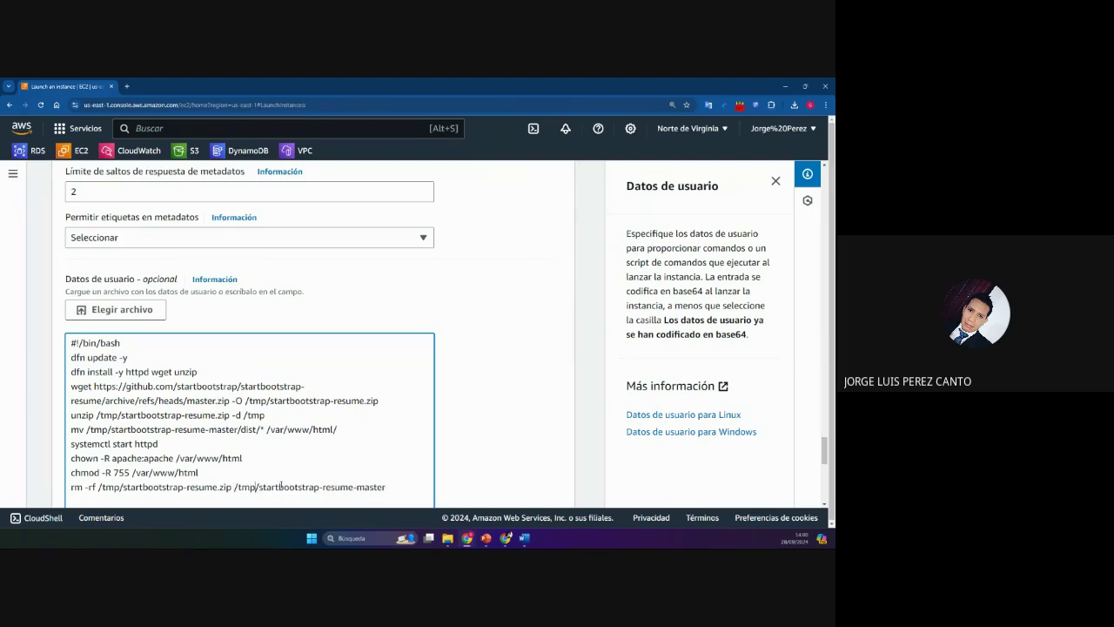
{"action": "scroll", "coordinate": [261, 483], "scroll_direction": "down", "scroll_amount": 1}
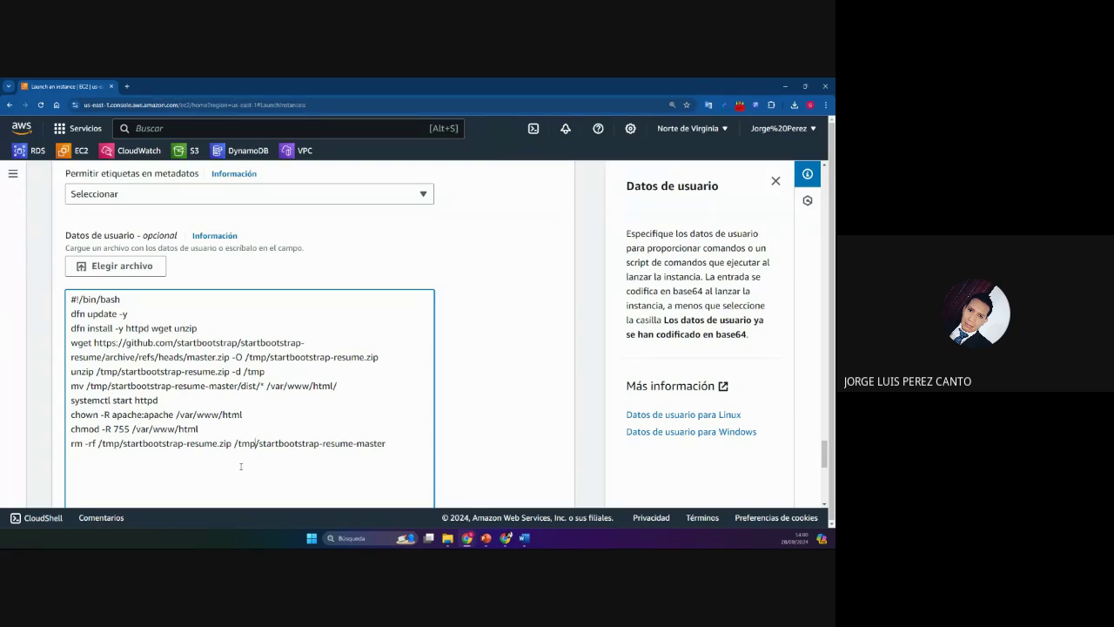
Step: Close the user data help panel and scale the page so the full script and the instance summary fit together
{"action": "key", "text": "ctrl+minus"}
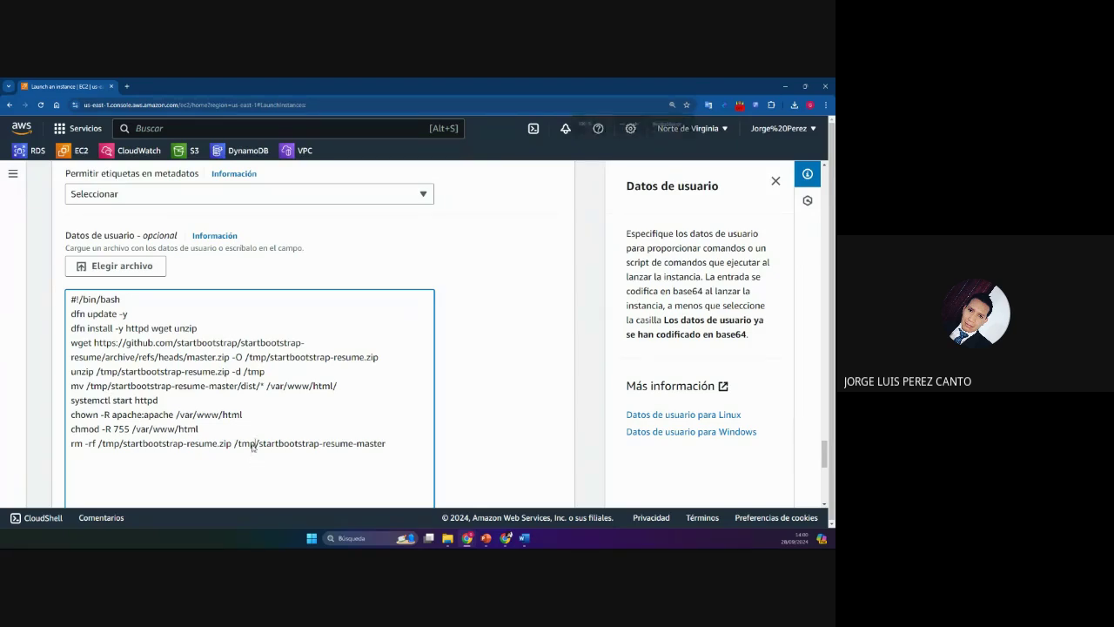
{"action": "left_click", "coordinate": [800, 158]}
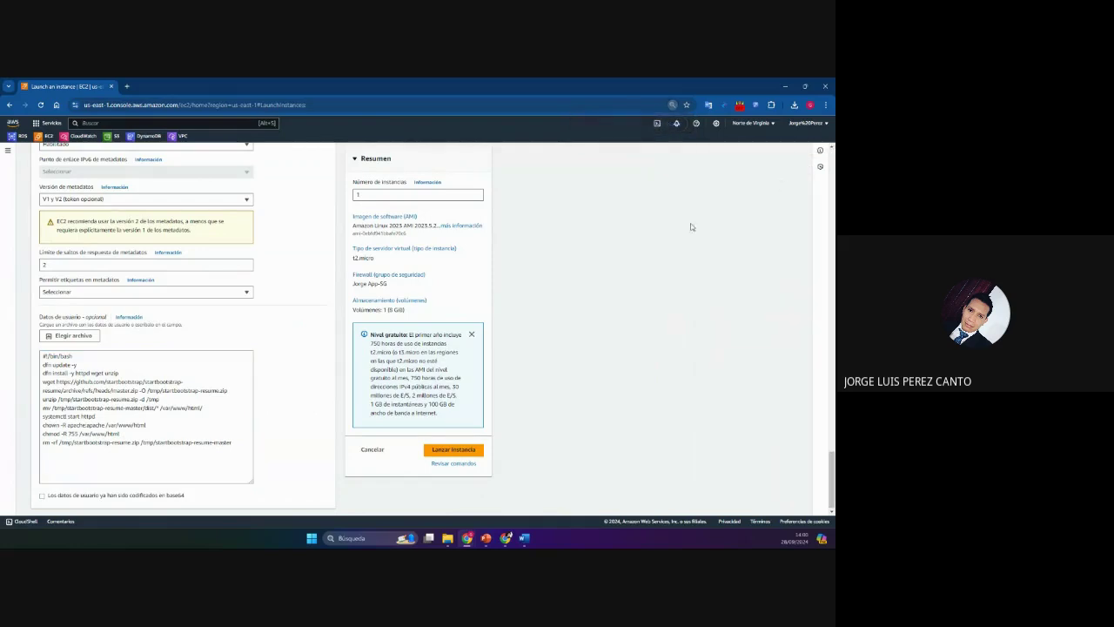
{"action": "key", "text": "ctrl+minus"}
{"action": "key", "text": "ctrl+minus"}
{"action": "key", "text": "ctrl+plus"}
{"action": "key", "text": "ctrl+plus"}
{"action": "key", "text": "ctrl+plus"}
{"action": "key", "text": "ctrl+plus"}
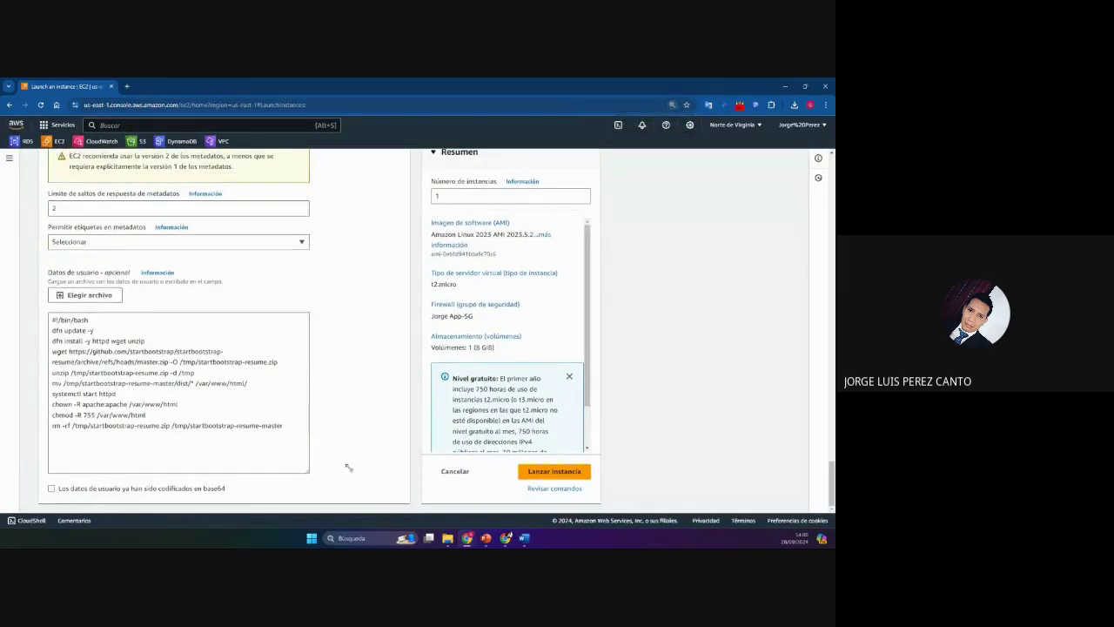
{"action": "scroll", "coordinate": [296, 460], "scroll_direction": "down", "scroll_amount": 2}
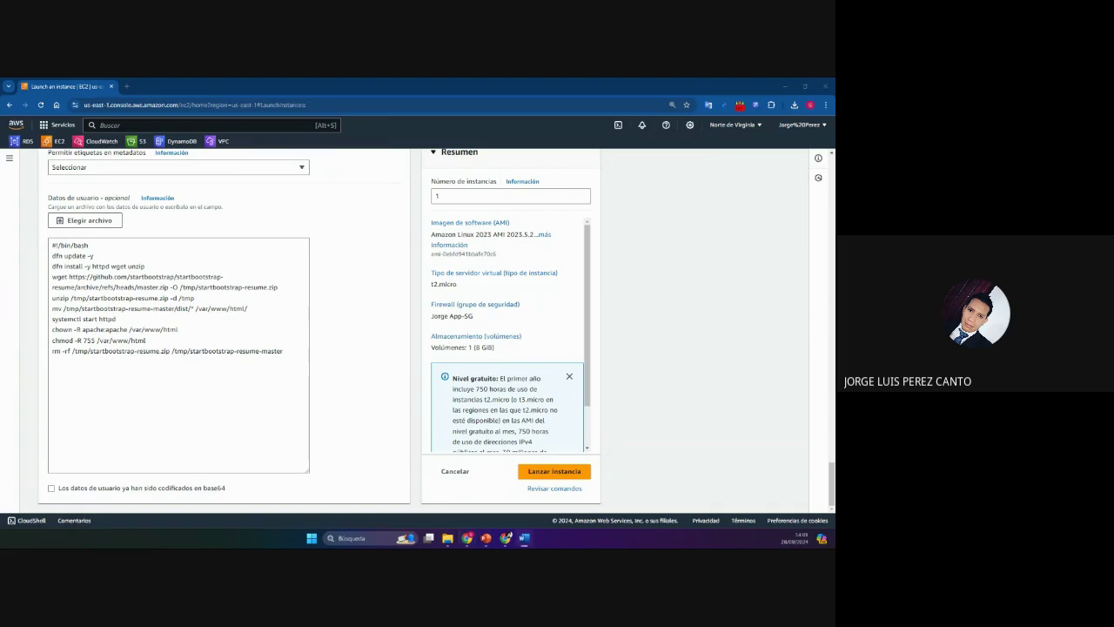
Step: Replace the whole user data script with the copied corrected version that uses dnf and adds systemctl enable httpd
{"action": "left_click", "coordinate": [289, 358]}
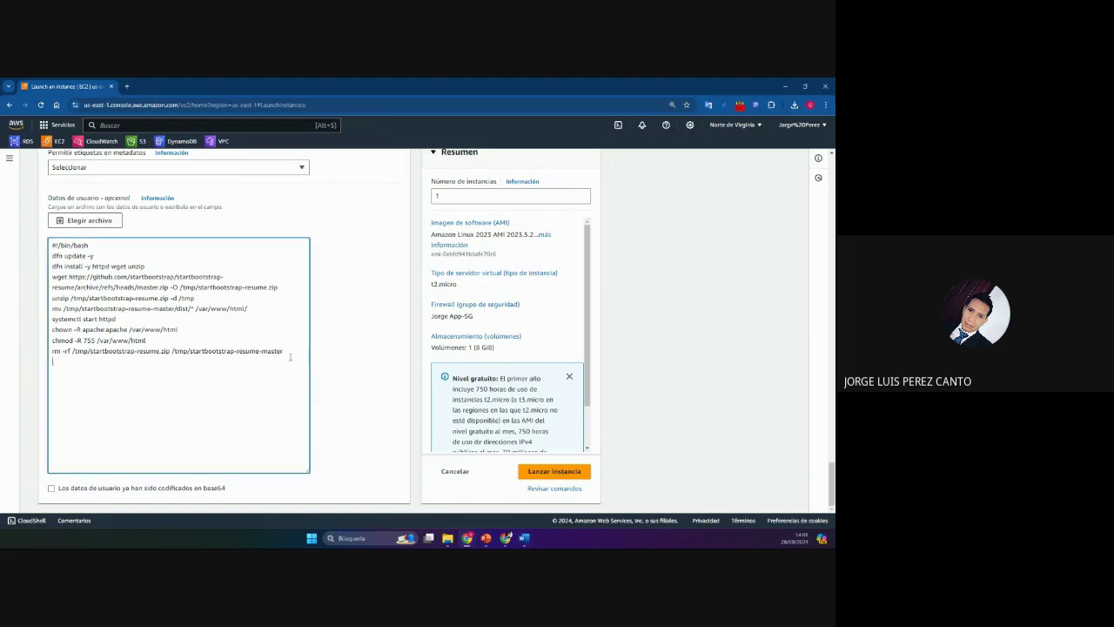
{"action": "key", "text": "ctrl+a"}
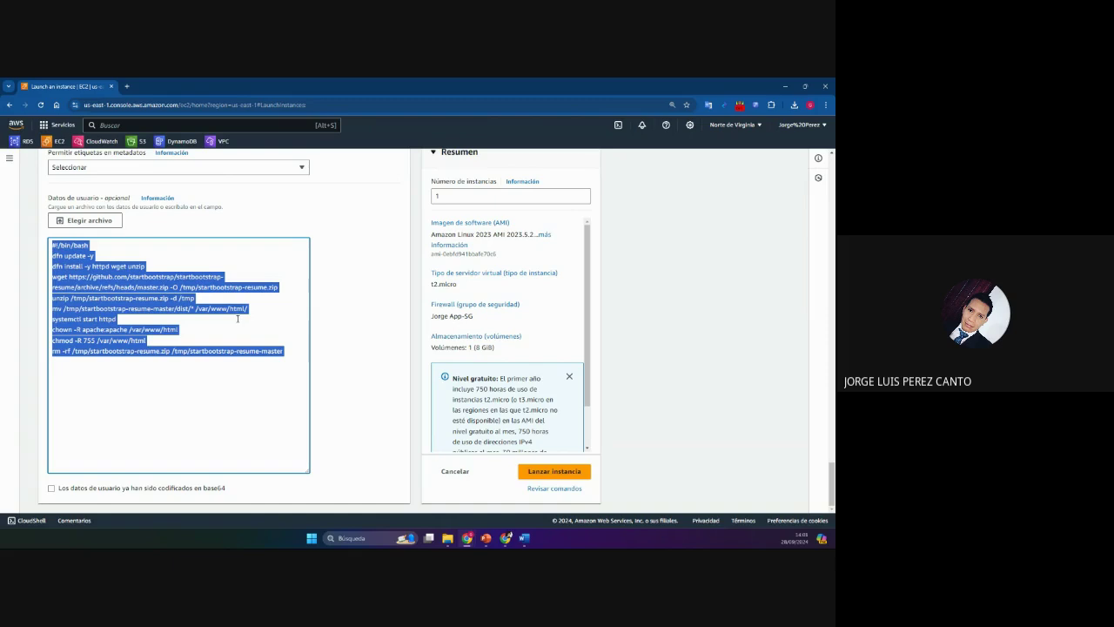
{"action": "left_click", "coordinate": [506, 537]}
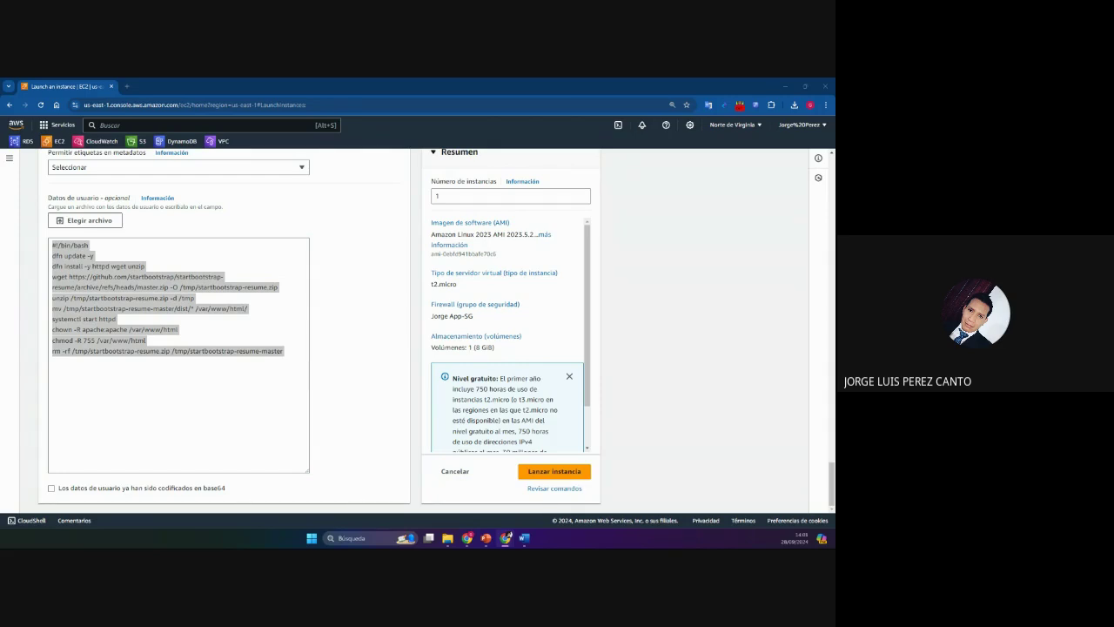
{"action": "key", "text": "alt+Tab"}
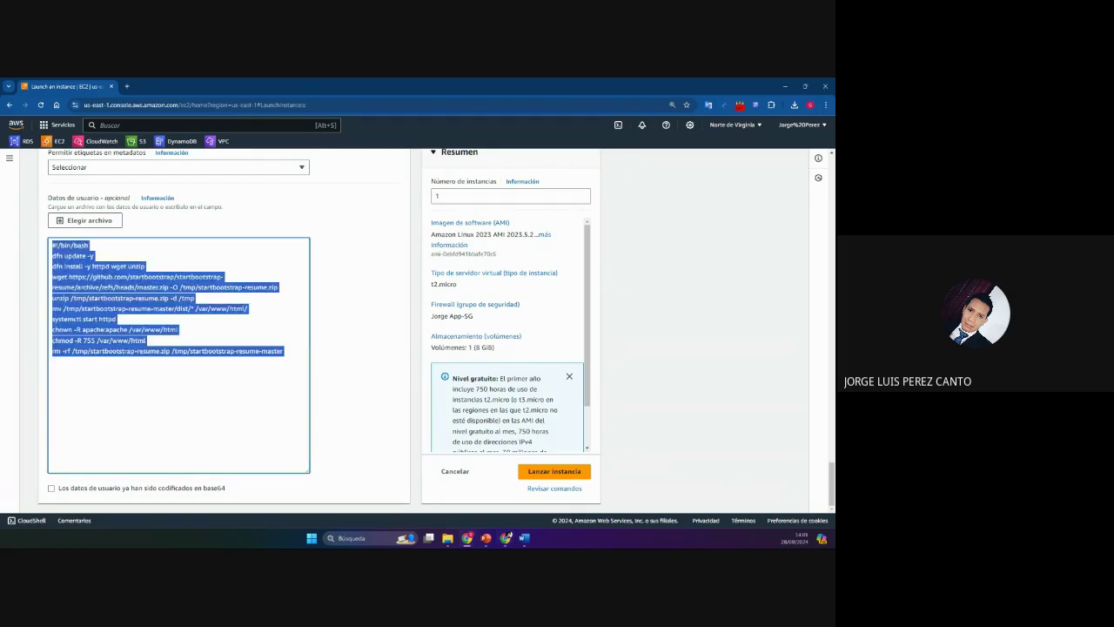
{"action": "key", "text": "alt+Tab"}
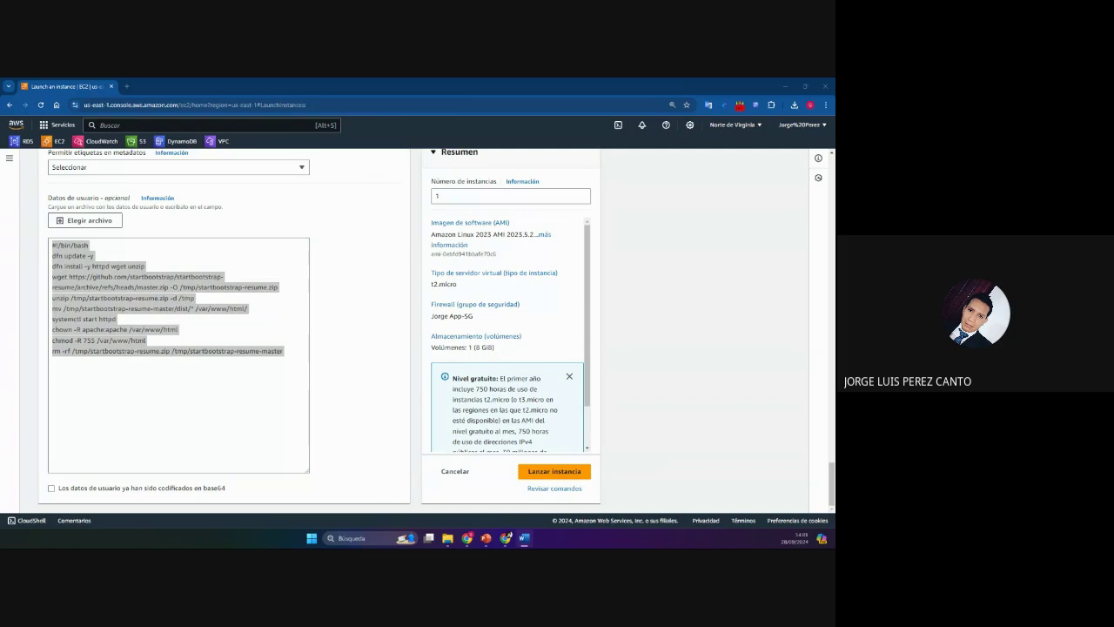
{"action": "left_click", "coordinate": [237, 336]}
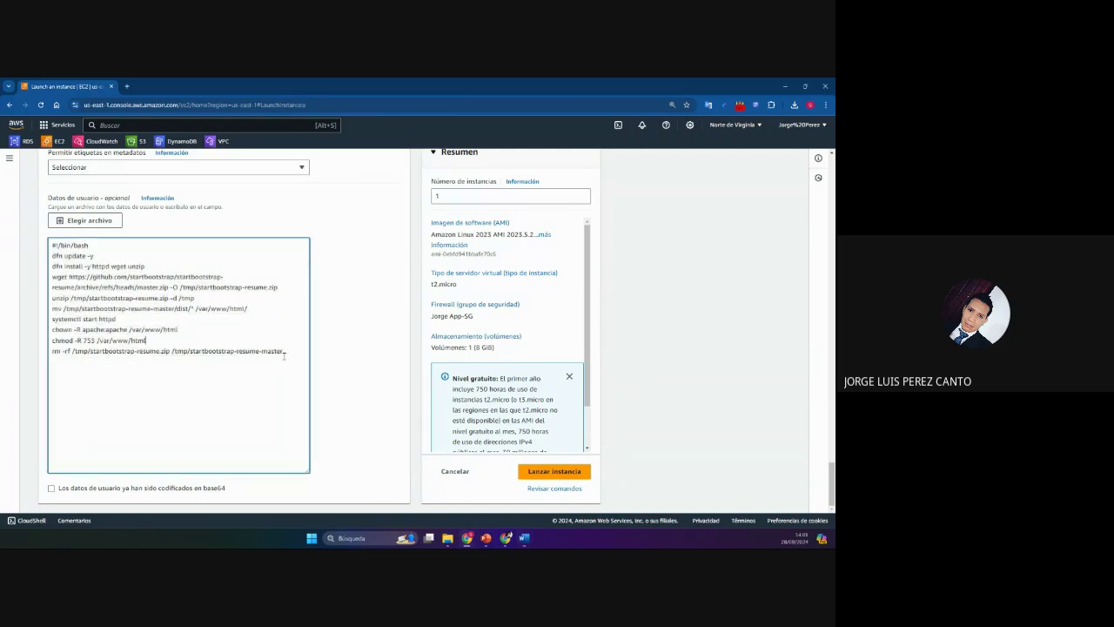
{"action": "key", "text": "ctrl+a"}
{"action": "key", "text": "ctrl+v"}
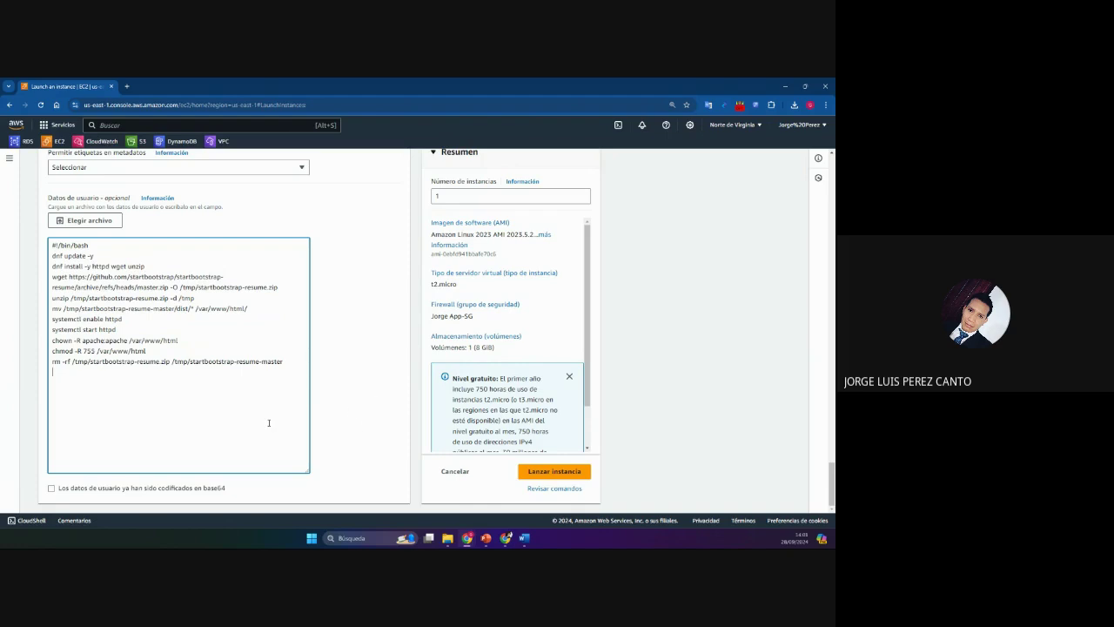
Step: Launch the instance and check its status check in the refreshed EC2 instances list
{"action": "left_click", "coordinate": [549, 471]}
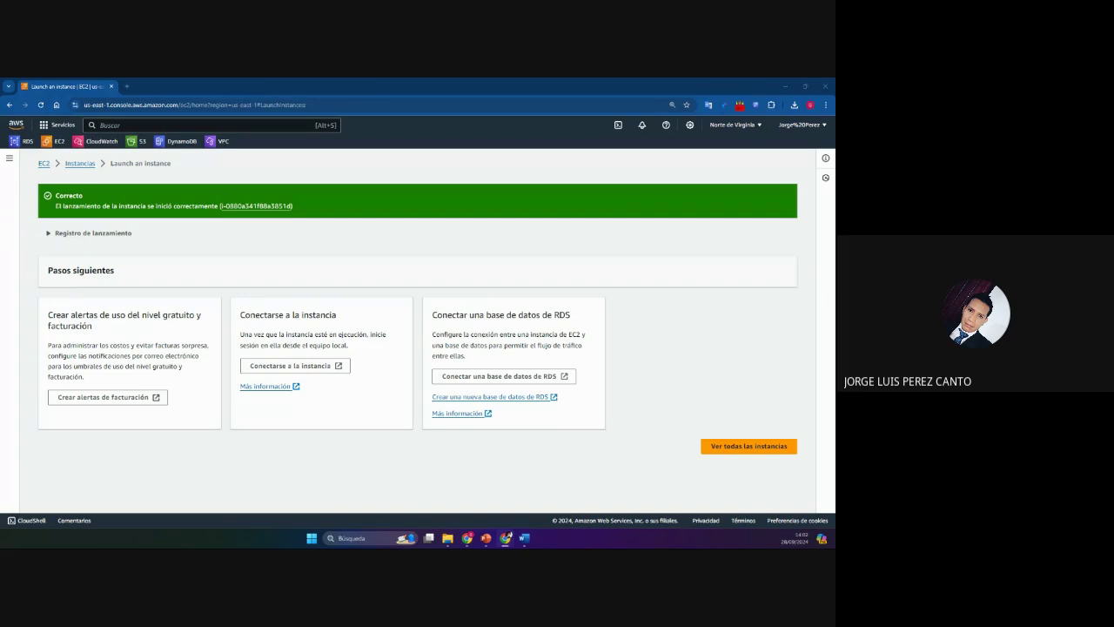
{"action": "left_click", "coordinate": [82, 164]}
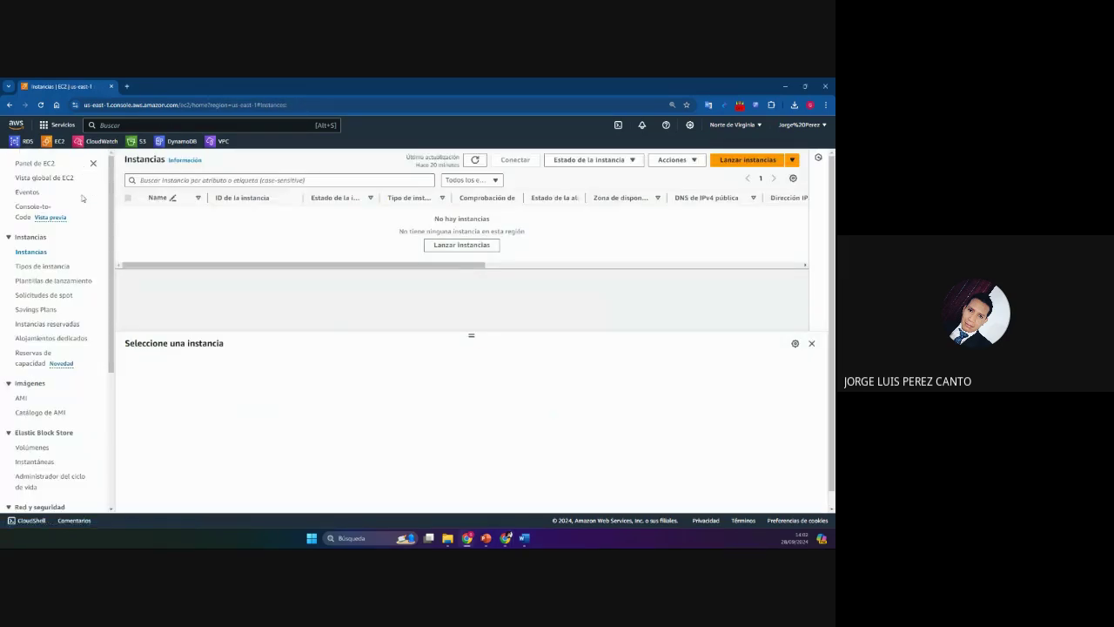
{"action": "left_click", "coordinate": [475, 162]}
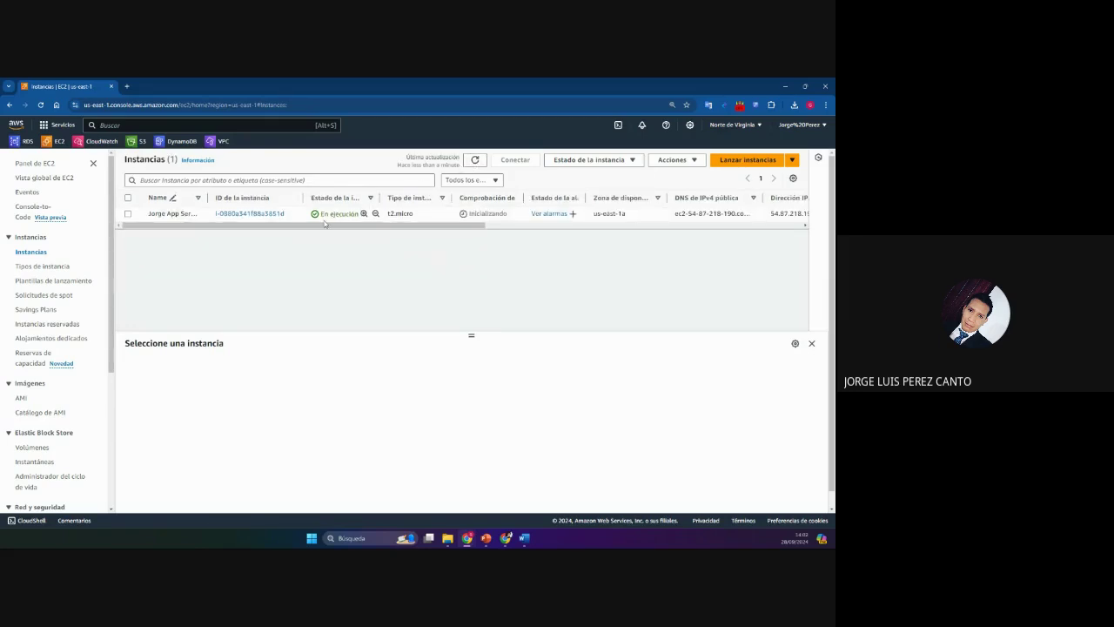
{"action": "left_click_drag", "start_coordinate": [509, 214], "coordinate": [470, 217]}
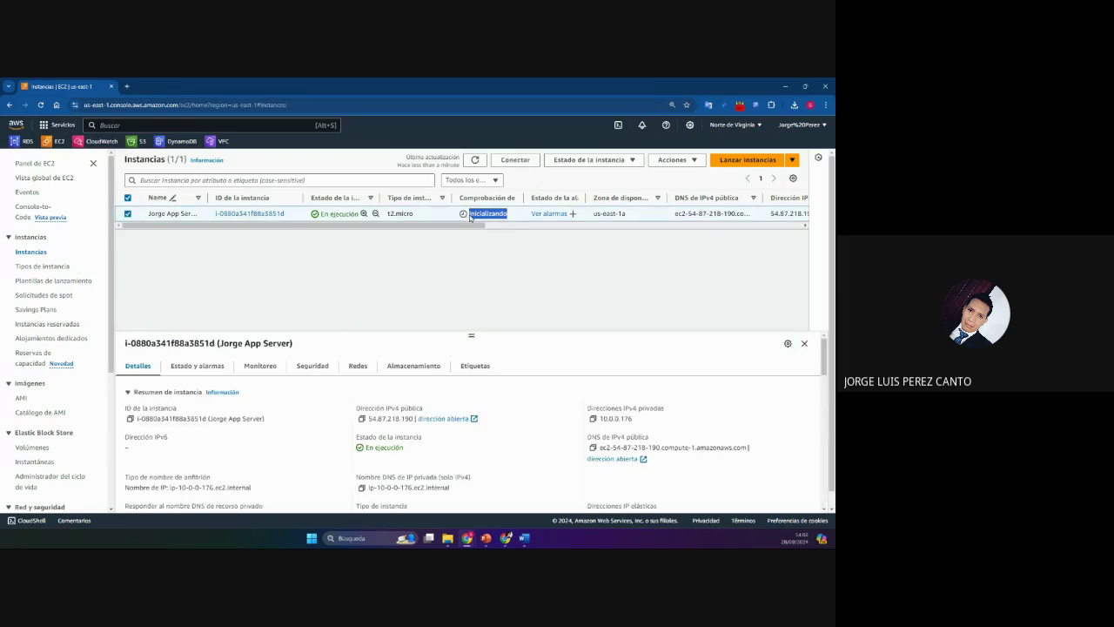
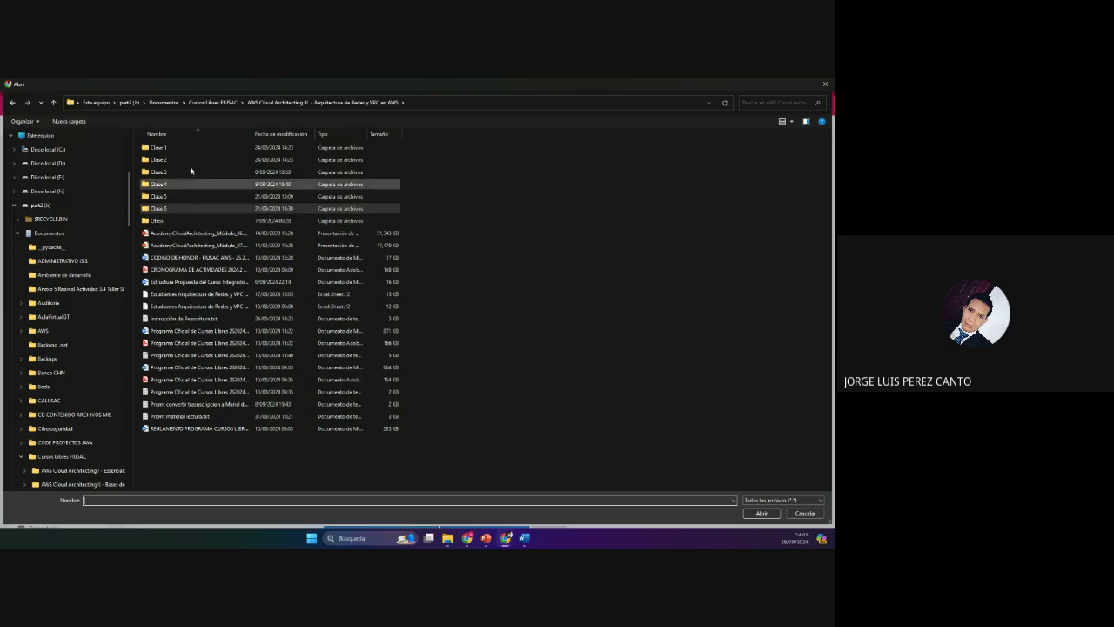
Step: In the Aula Virtual file upload dialog, browse to Documentos, Cursos Libres FIUSAC, the AWS Cloud Architecting III folder, Clase 7
{"action": "scroll", "coordinate": [128, 205], "scroll_direction": "up", "scroll_amount": 5}
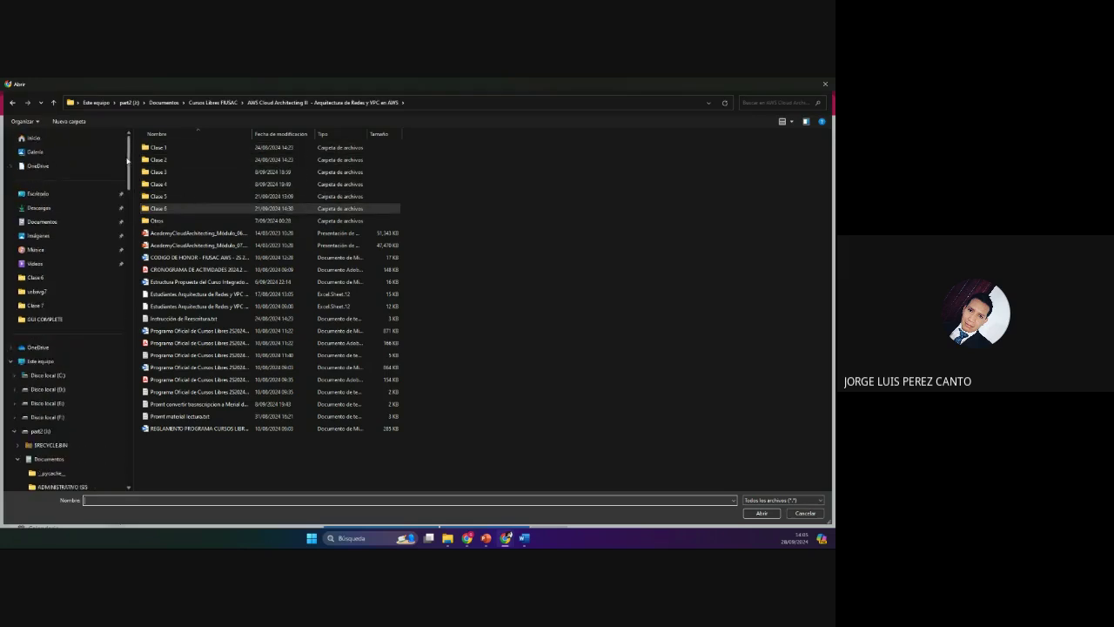
{"action": "left_click", "coordinate": [40, 221]}
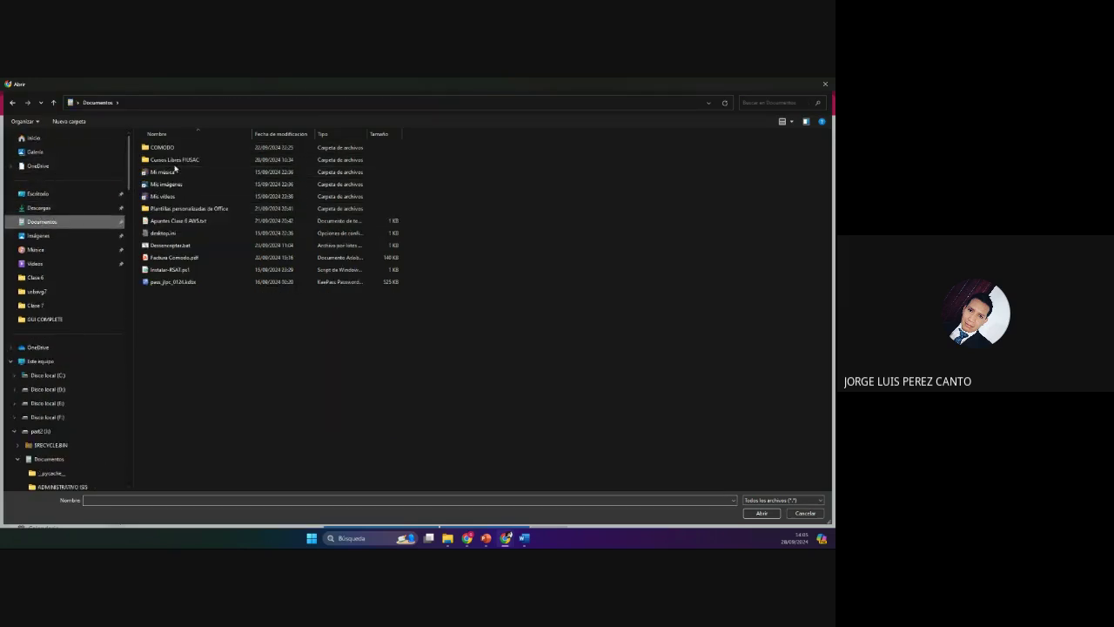
{"action": "left_click", "coordinate": [179, 161]}
{"action": "double_click", "coordinate": [179, 161]}
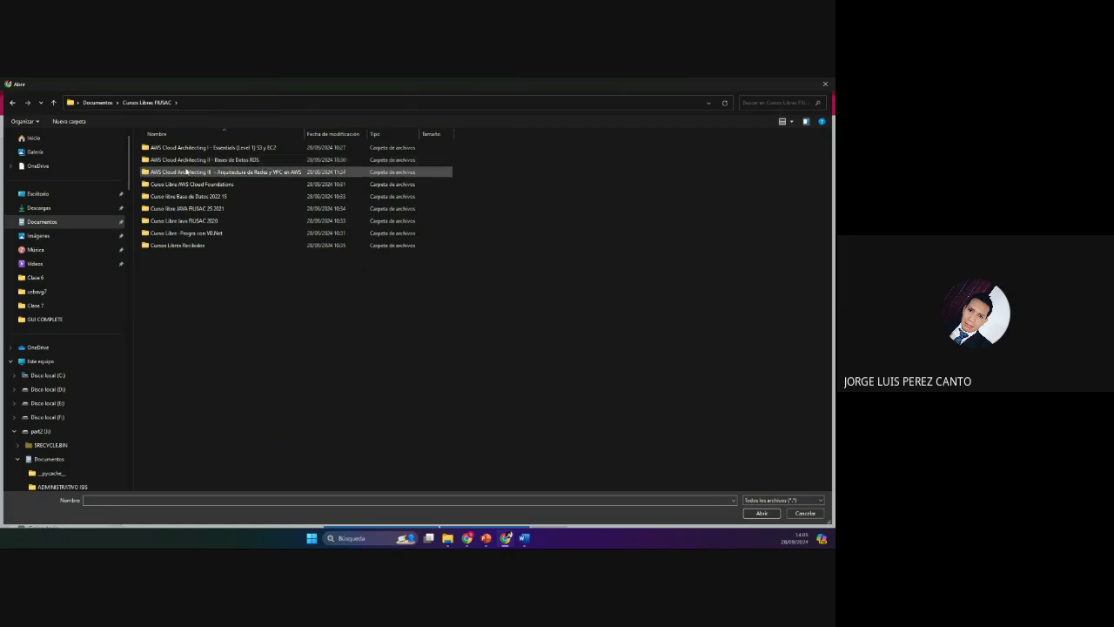
{"action": "double_click", "coordinate": [185, 171]}
{"action": "left_click", "coordinate": [181, 221]}
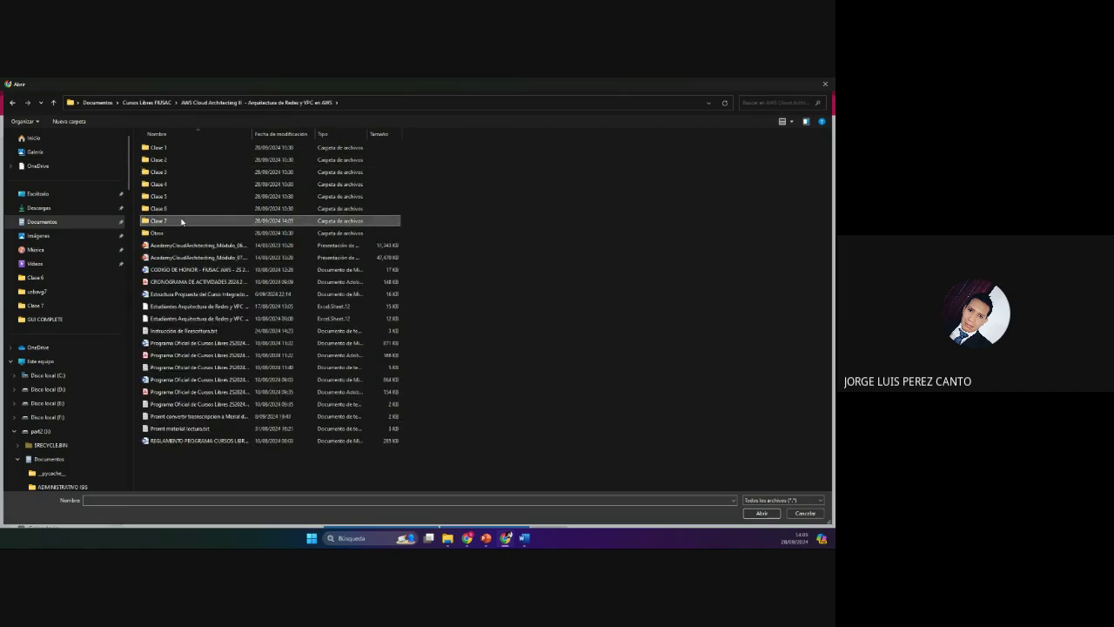
{"action": "double_click", "coordinate": [181, 221]}
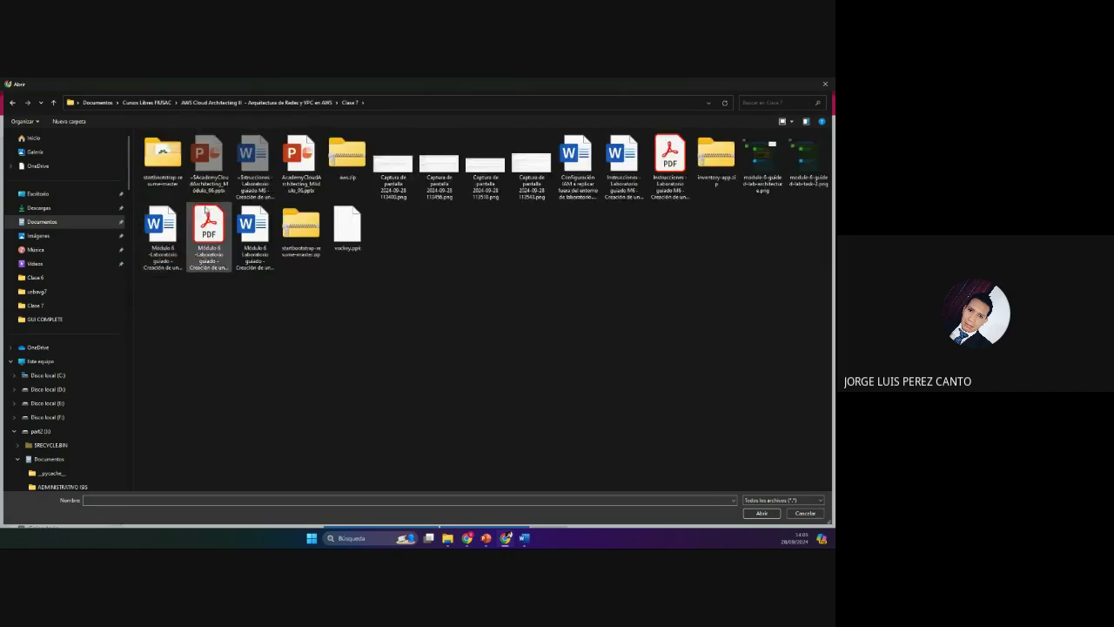
Step: List the Clase 7 files in detail sorted by type and upload Instrucciones - Laboratorio guiado M6 - Creación de una nube privada virtual.pdf
{"action": "left_click", "coordinate": [790, 121]}
{"action": "left_click", "coordinate": [792, 184]}
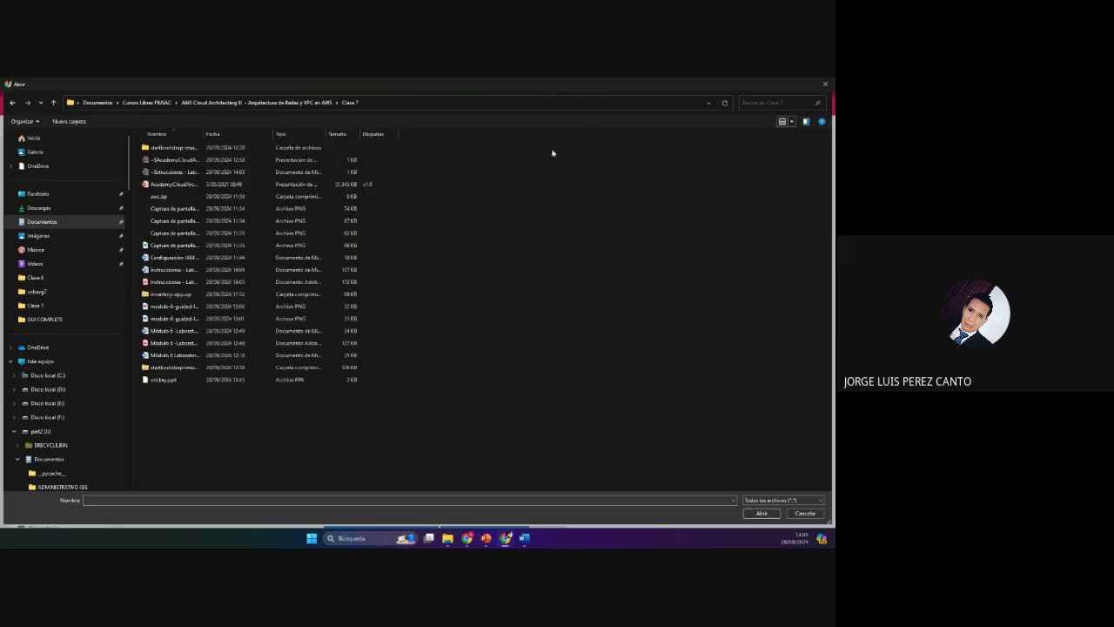
{"action": "left_click", "coordinate": [298, 133]}
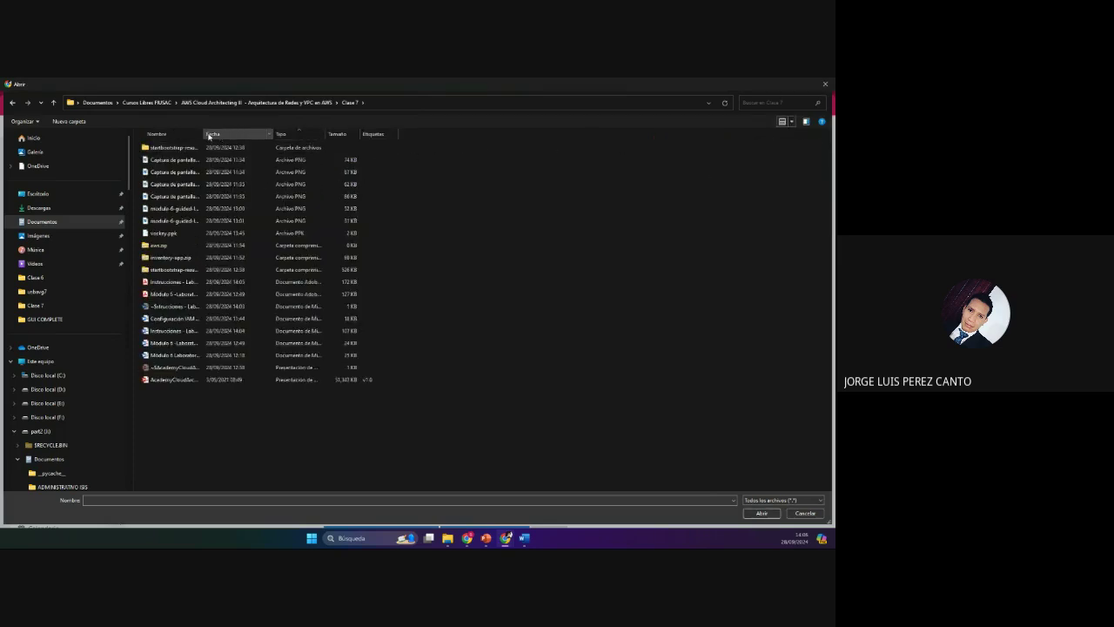
{"action": "double_click", "coordinate": [182, 285]}
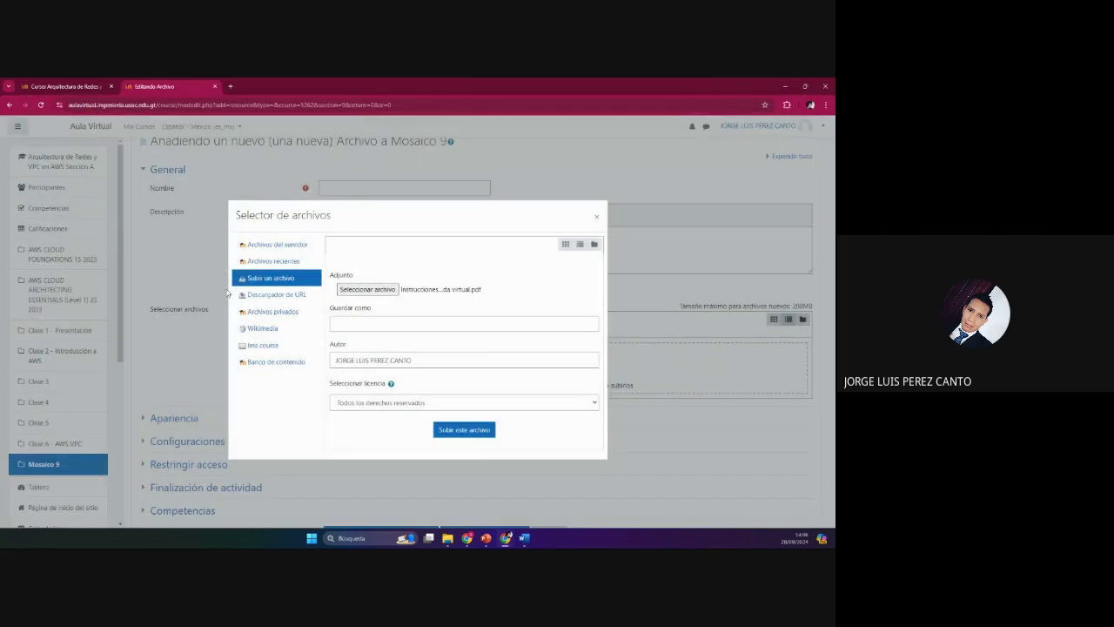
{"action": "left_click", "coordinate": [477, 429]}
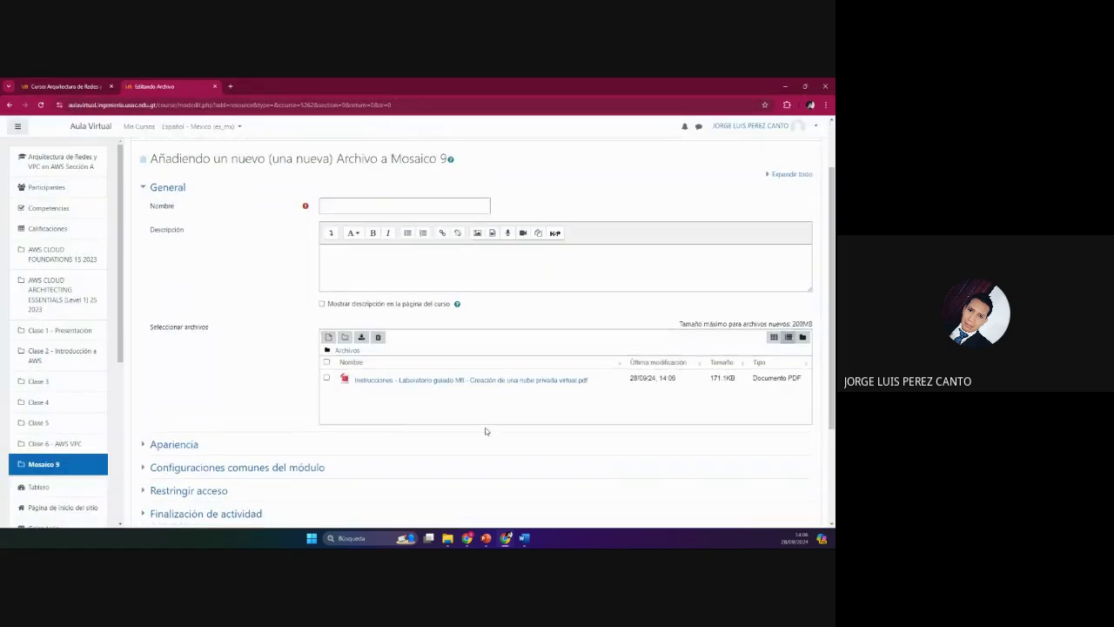
Step: Name the new file resource "Laboratorio guiado VPC + EC2" and save it
{"action": "scroll", "coordinate": [486, 428], "scroll_direction": "up", "scroll_amount": 1}
{"action": "left_click", "coordinate": [381, 275]}
{"action": "type", "text": "Laboratorio "}
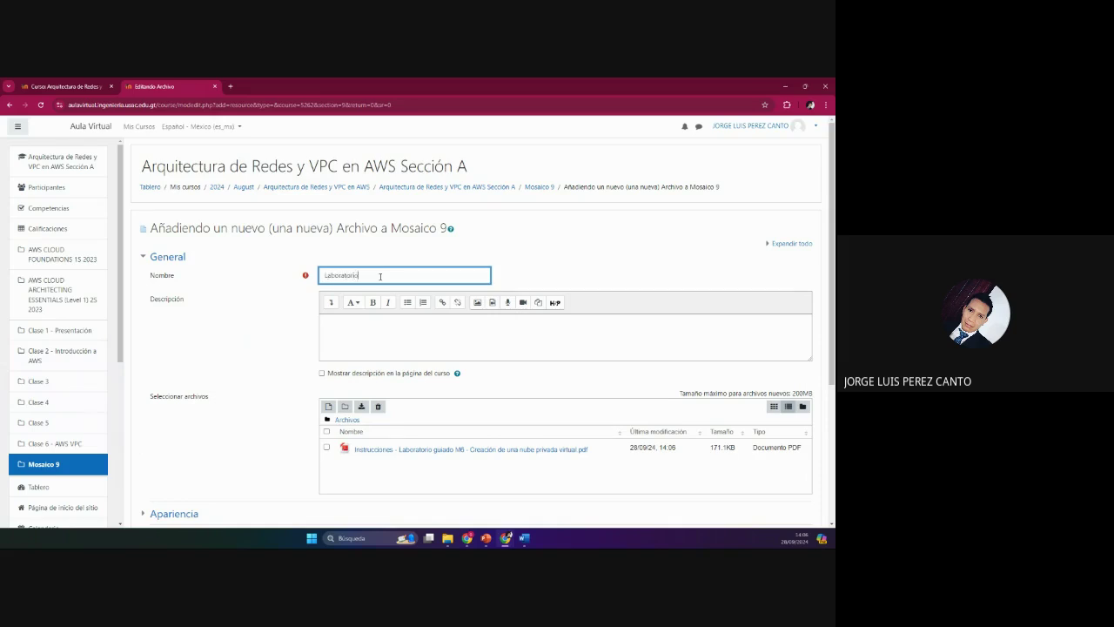
{"action": "type", "text": "guiado VPC + Ec2"}
{"action": "scroll", "coordinate": [426, 292], "scroll_direction": "down", "scroll_amount": 3}
{"action": "scroll", "coordinate": [435, 305], "scroll_direction": "up", "scroll_amount": 3}
{"action": "key", "text": "shift+Left"}
{"action": "key", "text": "shift+Left"}
{"action": "type", "text": "C2"}
{"action": "scroll", "coordinate": [440, 311], "scroll_direction": "down", "scroll_amount": 3}
{"action": "left_click", "coordinate": [469, 416]}
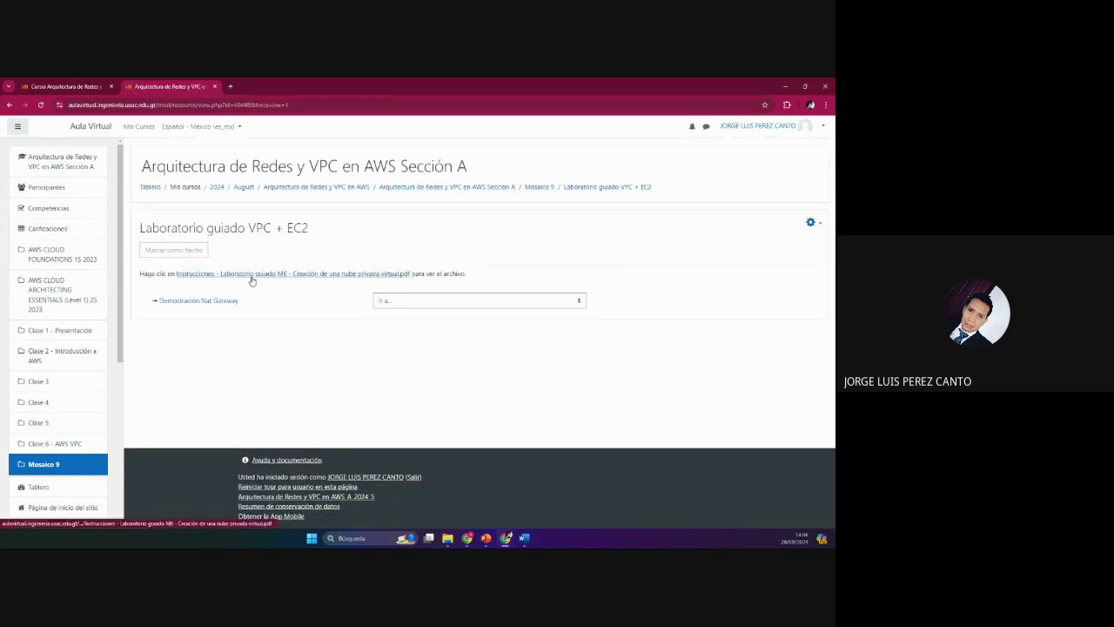
Step: Open Laboratorio guiado VPC + EC2 from the Mosaico 9 section and review the PDF's diagram, tasks, script requirements and verification section
{"action": "left_click", "coordinate": [539, 187]}
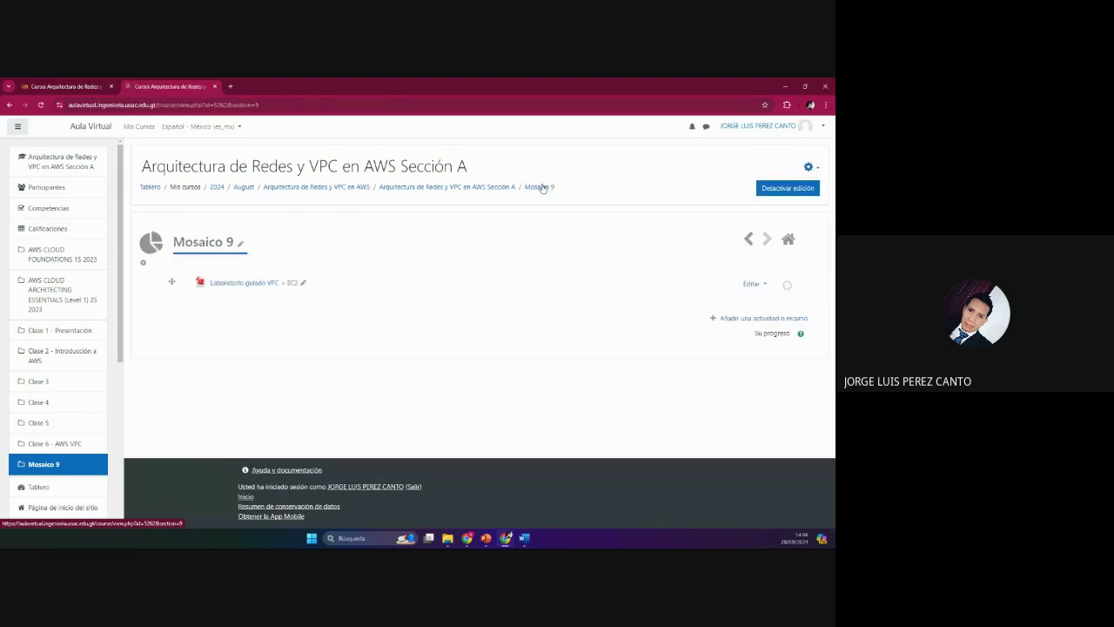
{"action": "left_click", "coordinate": [253, 284]}
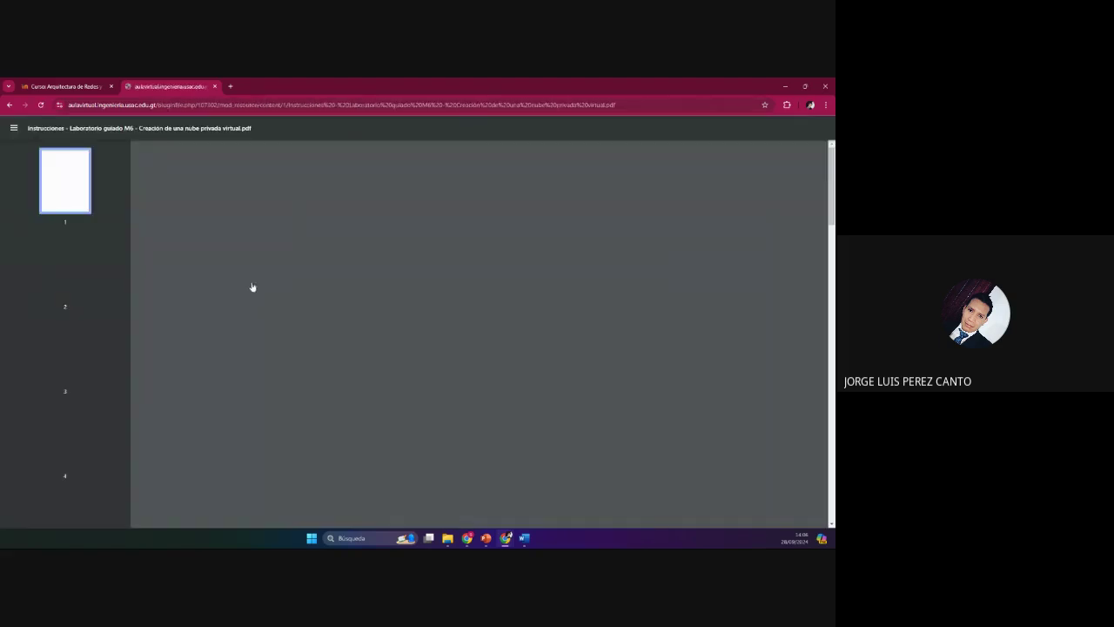
{"action": "scroll", "coordinate": [381, 323], "scroll_direction": "down", "scroll_amount": 3}
{"action": "scroll", "coordinate": [381, 324], "scroll_direction": "down", "scroll_amount": 10}
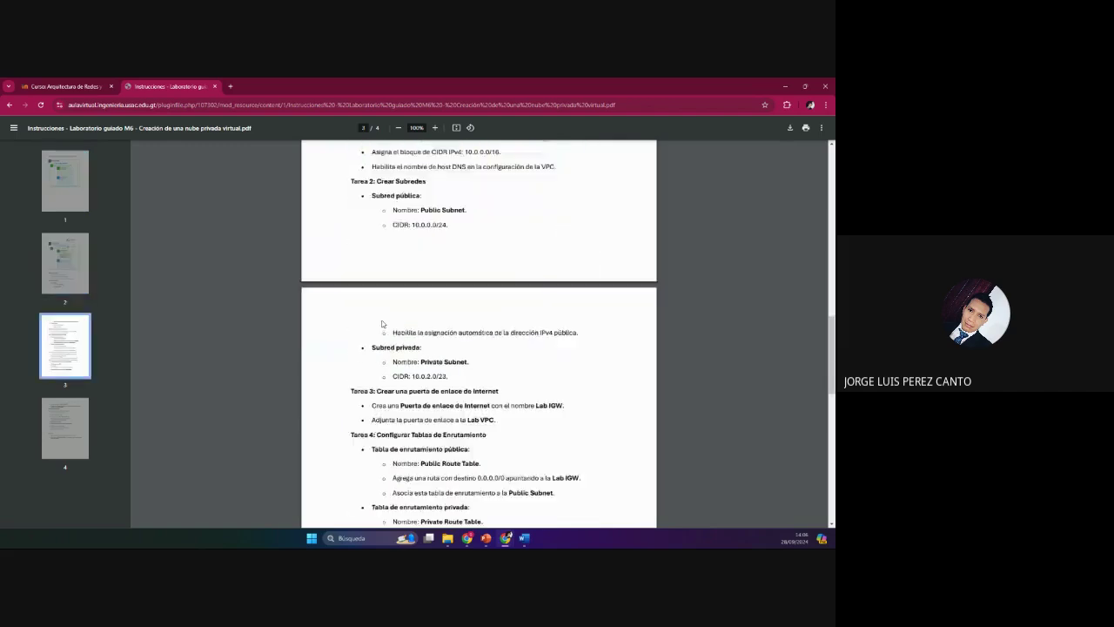
{"action": "scroll", "coordinate": [381, 323], "scroll_direction": "up", "scroll_amount": 10}
{"action": "scroll", "coordinate": [381, 324], "scroll_direction": "up", "scroll_amount": 3}
{"action": "scroll", "coordinate": [510, 368], "scroll_direction": "down", "scroll_amount": 5}
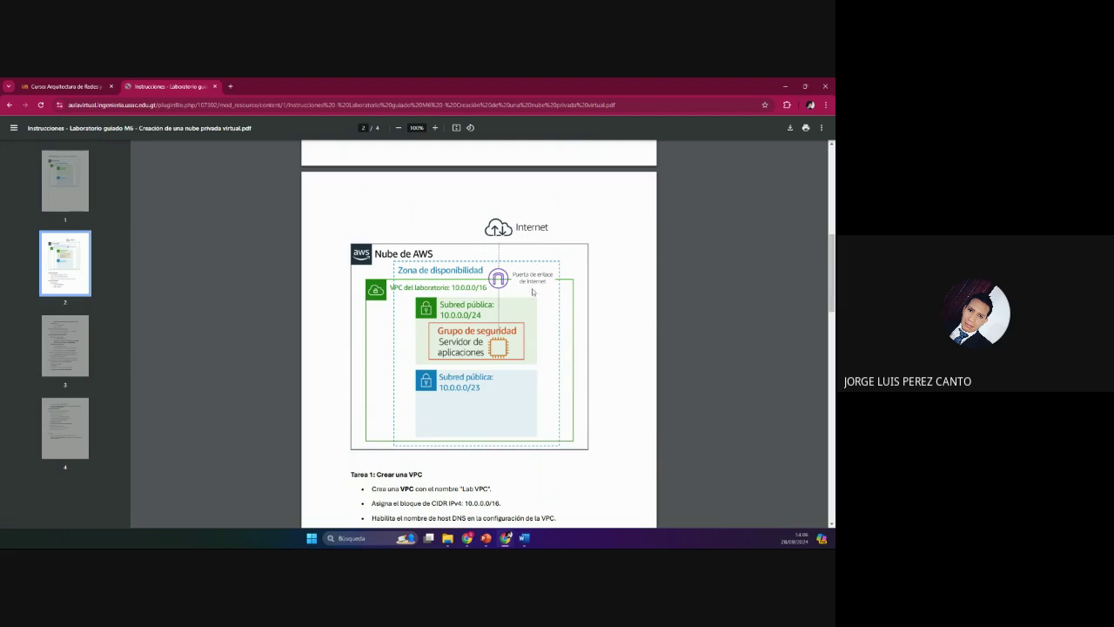
{"action": "scroll", "coordinate": [509, 351], "scroll_direction": "down", "scroll_amount": 10}
{"action": "scroll", "coordinate": [510, 355], "scroll_direction": "down", "scroll_amount": 10}
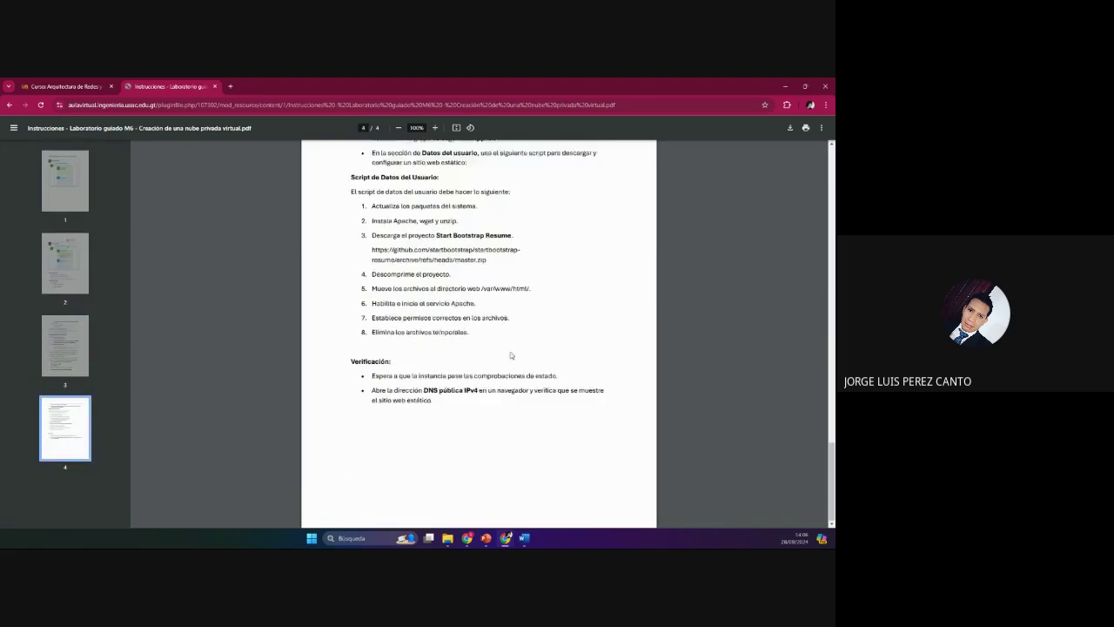
{"action": "scroll", "coordinate": [510, 359], "scroll_direction": "up", "scroll_amount": 13}
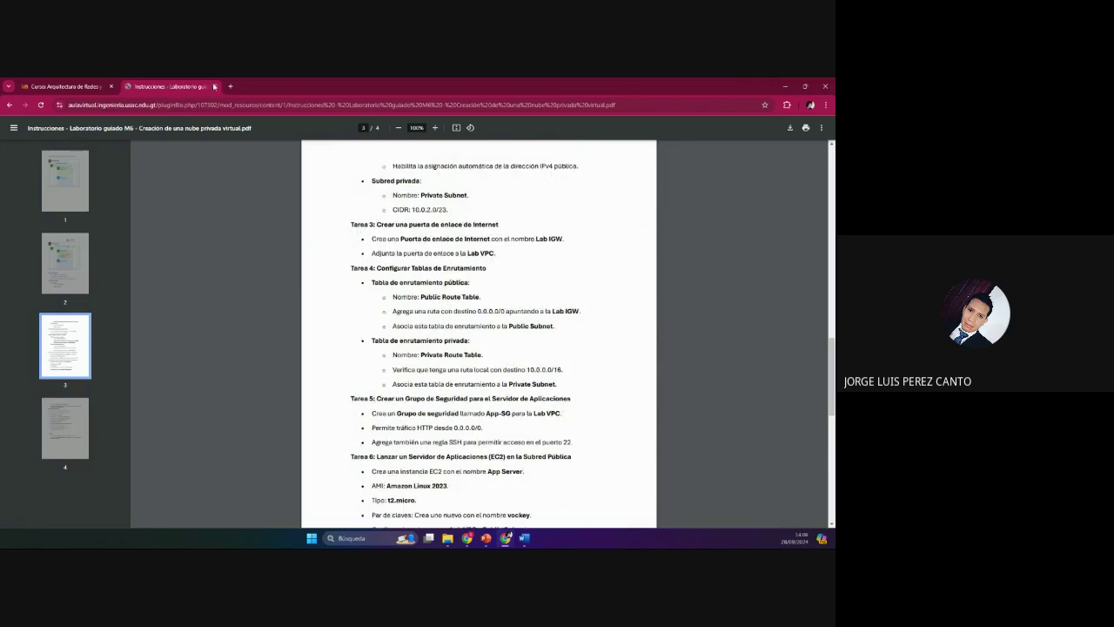
Step: Close the PDF and minimize the Aula Virtual browser window to return to the EC2 instances list in the AWS console
{"action": "left_click", "coordinate": [213, 87]}
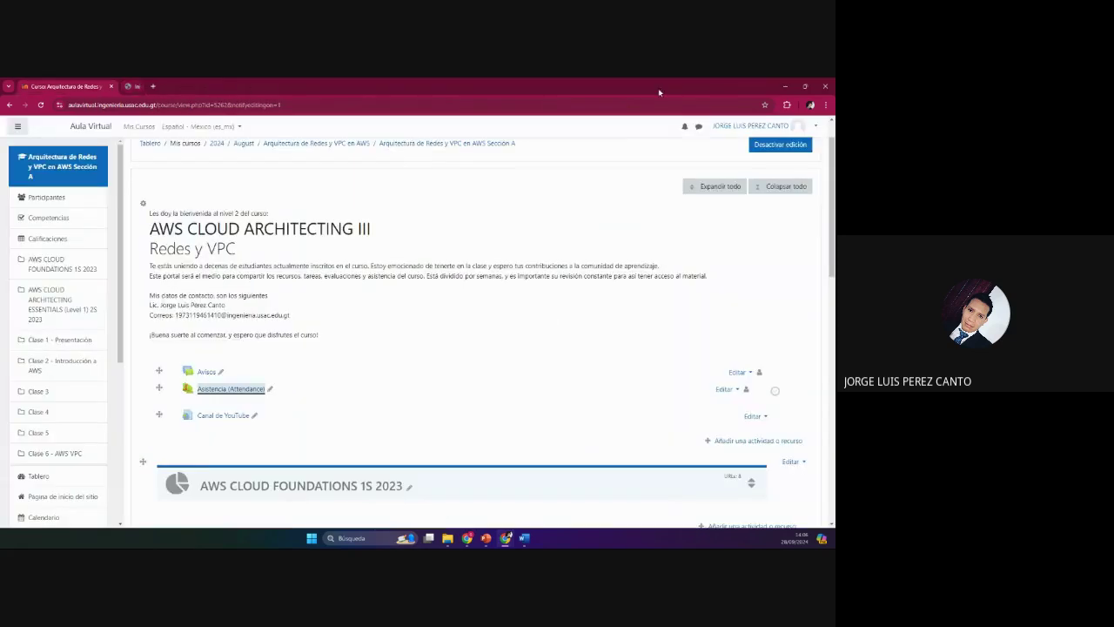
{"action": "left_click", "coordinate": [787, 85]}
{"action": "left_click", "coordinate": [785, 86]}
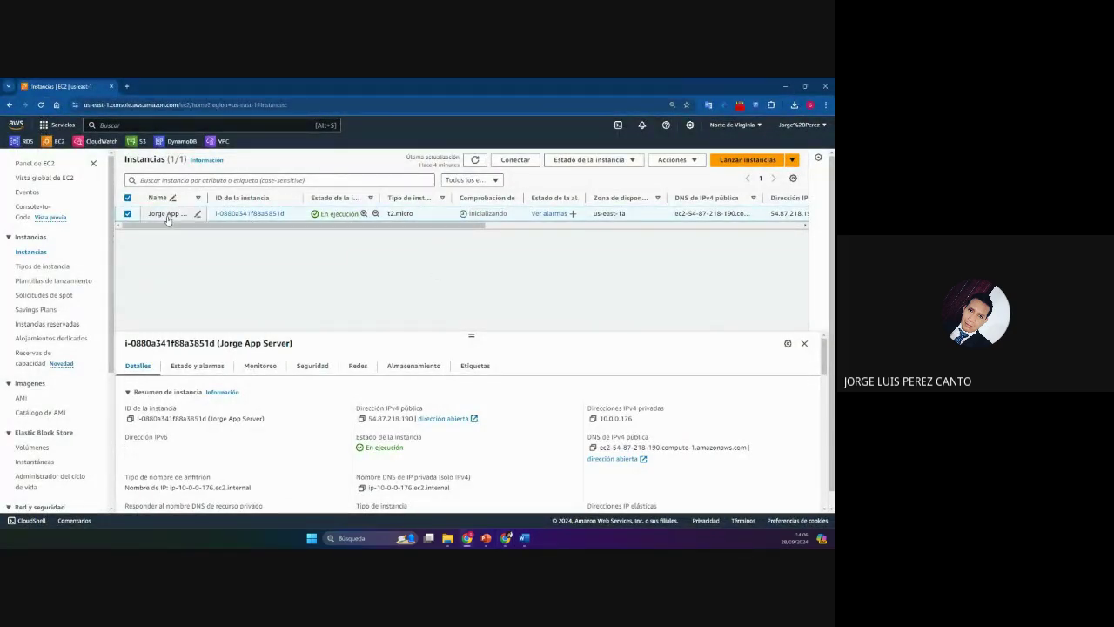
Step: Refresh the EC2 instances list and open the App Server instance's summary to review its details
{"action": "left_click", "coordinate": [474, 161]}
{"action": "left_click", "coordinate": [250, 214]}
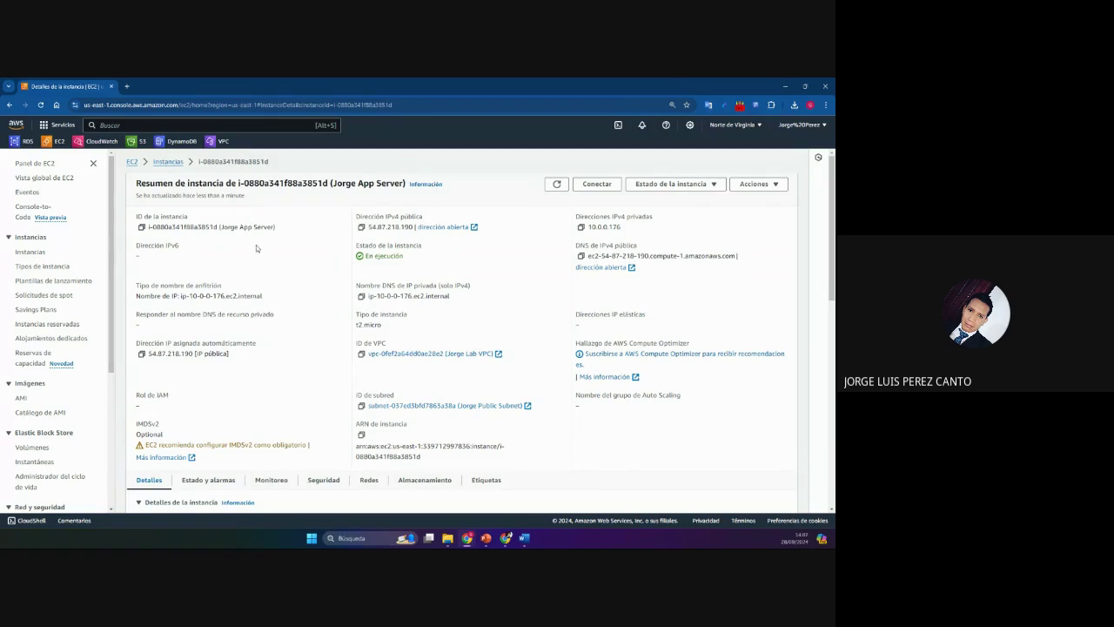
{"action": "scroll", "coordinate": [256, 248], "scroll_direction": "down", "scroll_amount": 4}
{"action": "scroll", "coordinate": [276, 282], "scroll_direction": "up", "scroll_amount": 4}
Step: Copy the App Server's public IPv4 address 54.87.218.190 and load it in a new browser tab to check the static website
{"action": "left_click_drag", "start_coordinate": [413, 227], "coordinate": [368, 227]}
{"action": "key", "text": "ctrl+c"}
{"action": "left_click", "coordinate": [126, 86]}
{"action": "key", "text": "ctrl+v"}
{"action": "key", "text": "Return"}
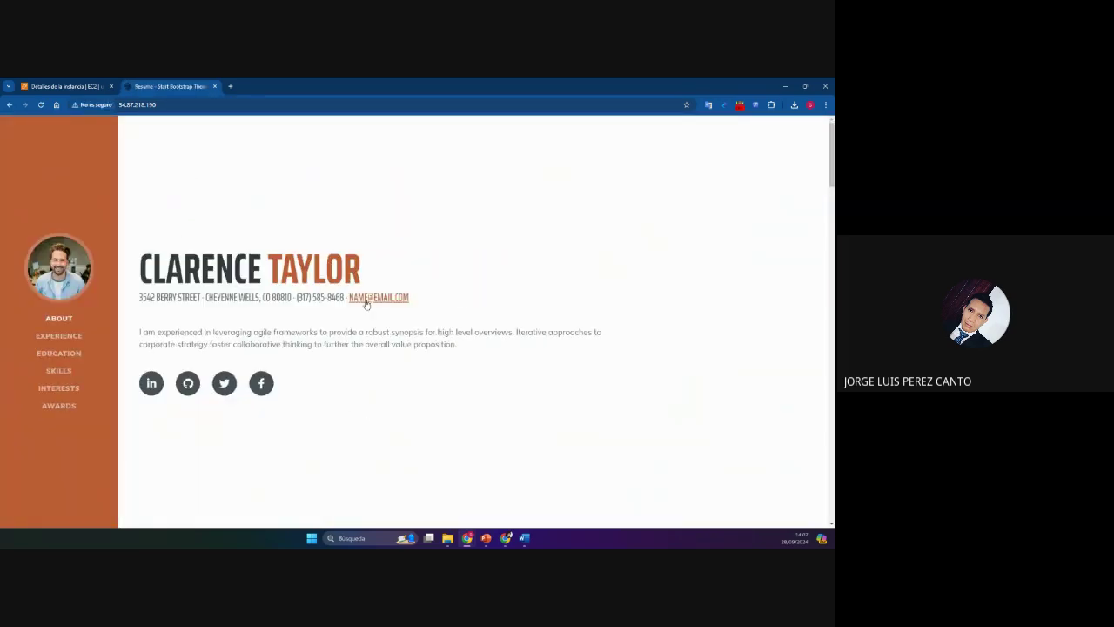
{"action": "left_click_drag", "start_coordinate": [280, 257], "coordinate": [504, 347]}
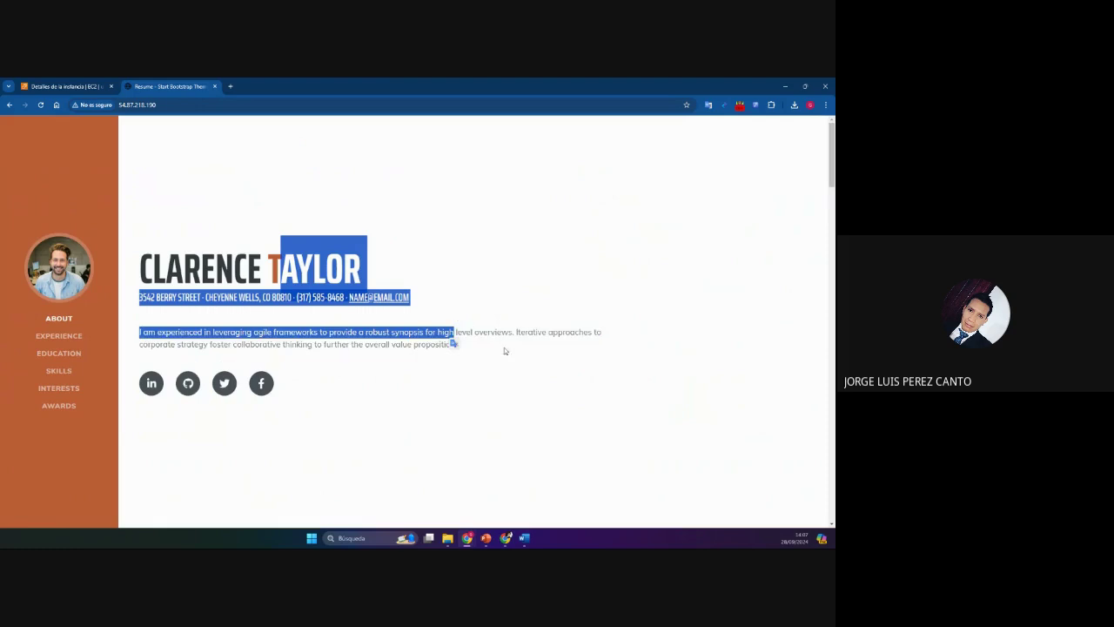
{"action": "left_click", "coordinate": [559, 288]}
Step: Switch to the Word lab instructions, review the user data script requirements, including the Start Bootstrap Resume URL and /var/www/html/, and minimize the document
{"action": "left_click", "coordinate": [524, 538]}
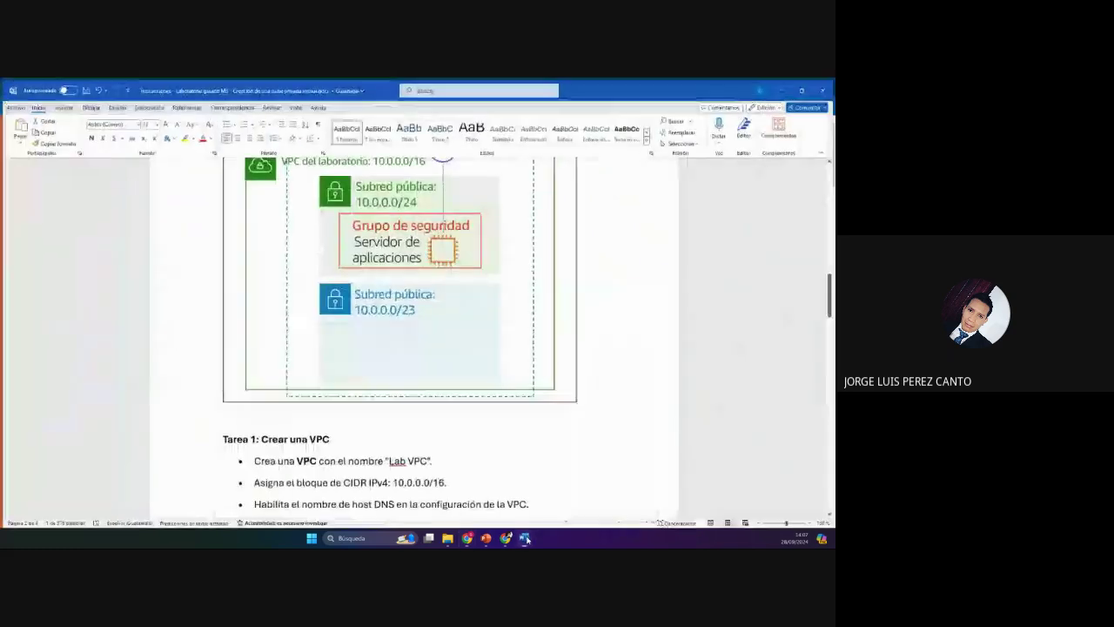
{"action": "scroll", "coordinate": [475, 412], "scroll_direction": "down", "scroll_amount": 3}
{"action": "scroll", "coordinate": [476, 412], "scroll_direction": "down", "scroll_amount": 15}
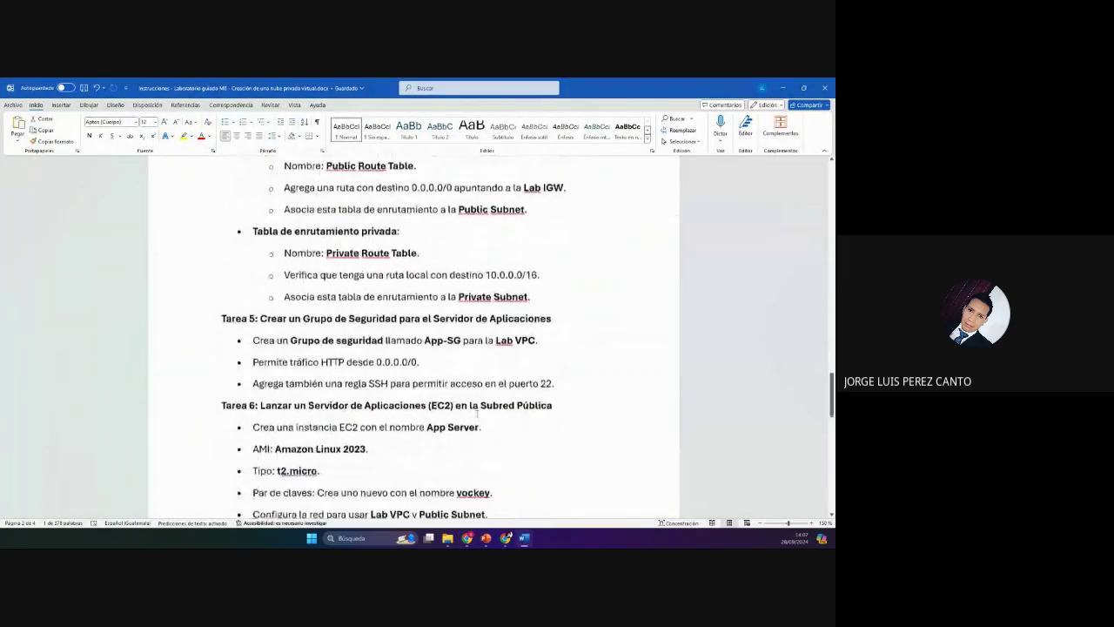
{"action": "scroll", "coordinate": [478, 405], "scroll_direction": "down", "scroll_amount": 5}
{"action": "scroll", "coordinate": [433, 288], "scroll_direction": "up", "scroll_amount": 3}
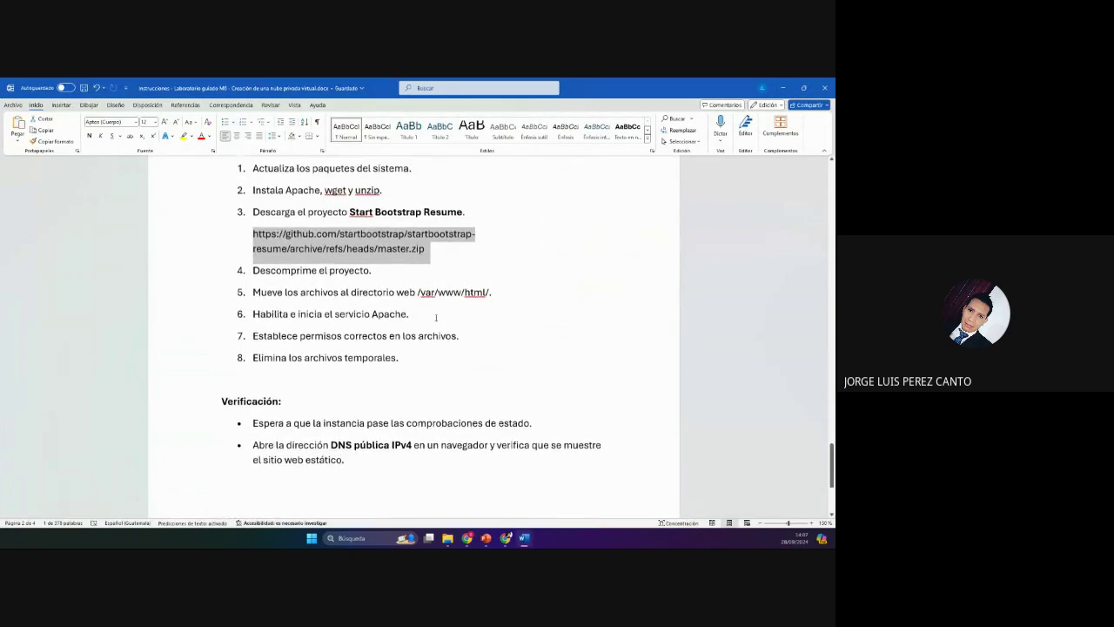
{"action": "left_click", "coordinate": [433, 255]}
{"action": "triple_click", "coordinate": [434, 254]}
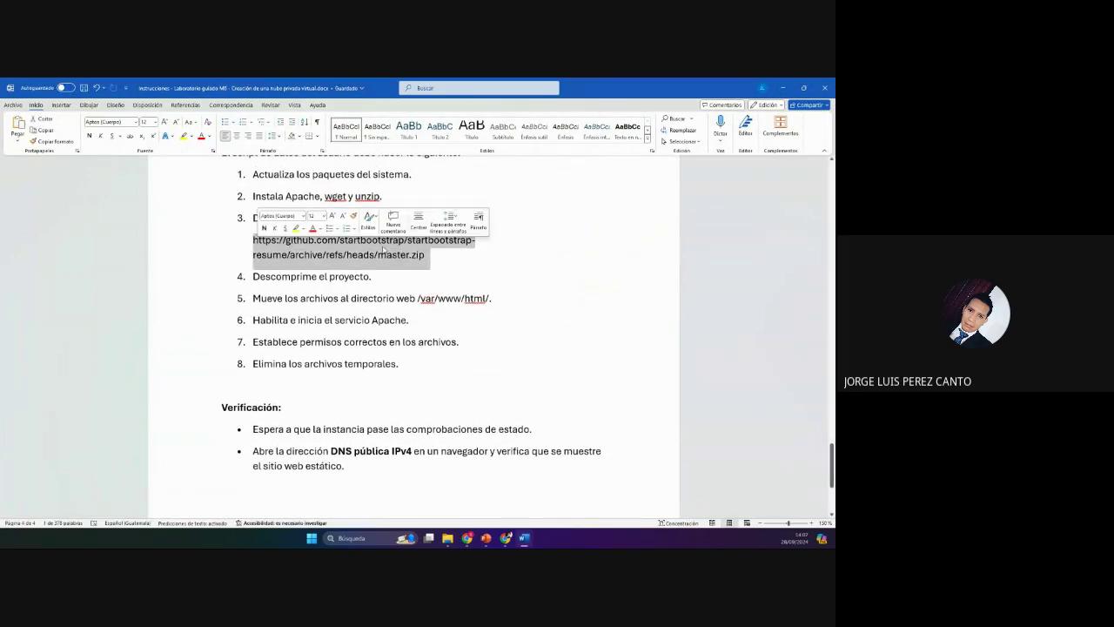
{"action": "left_click", "coordinate": [315, 276]}
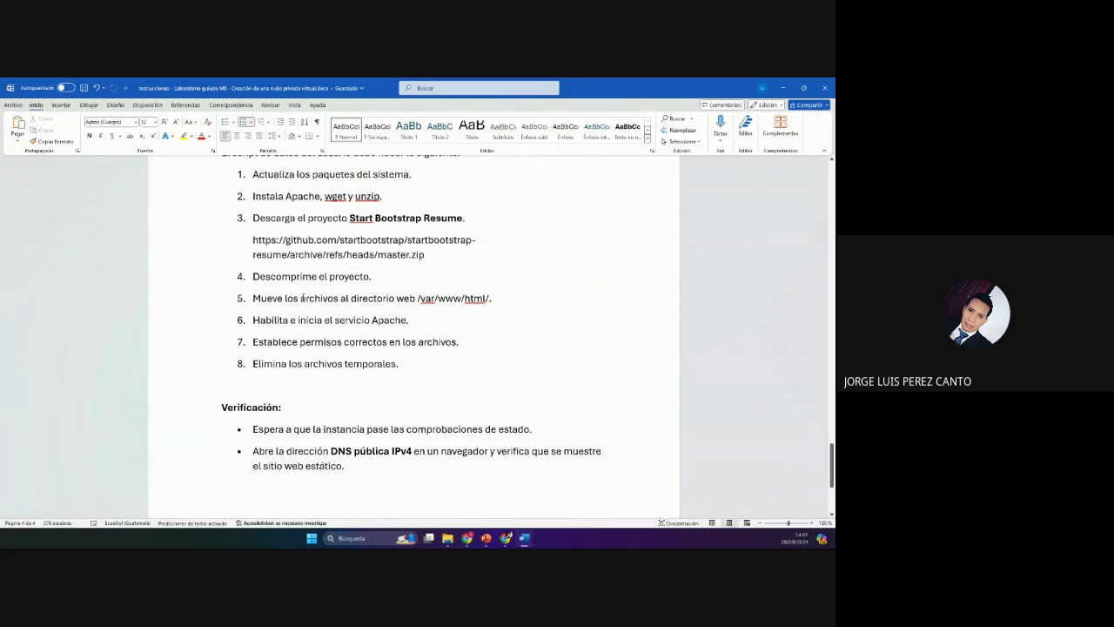
{"action": "double_click", "coordinate": [470, 299]}
{"action": "left_click", "coordinate": [783, 88]}
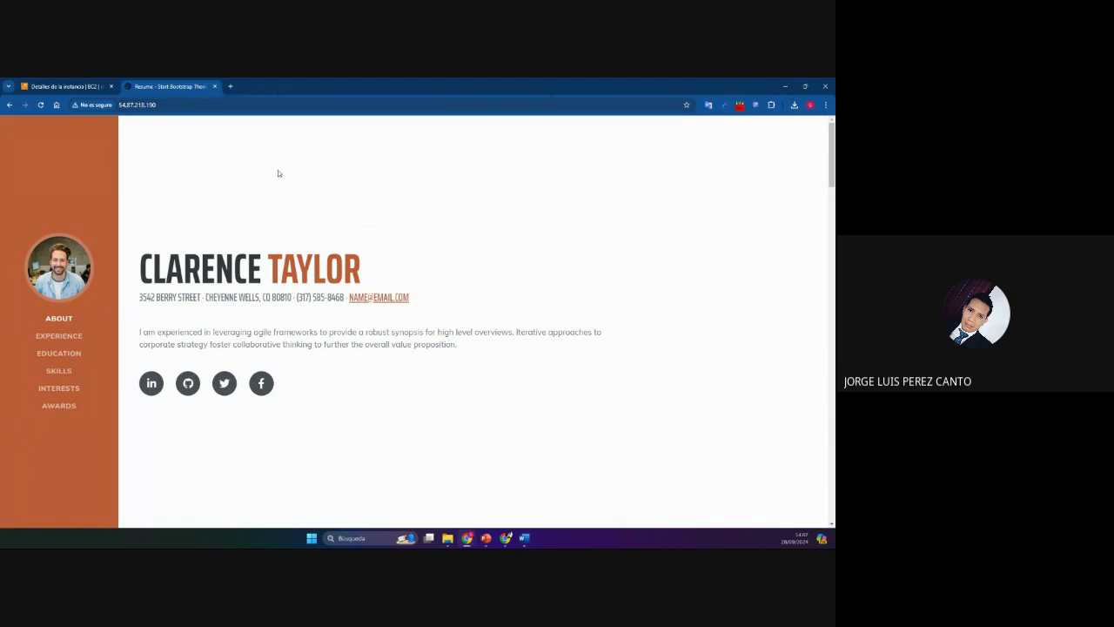
Step: Look through the whole published resume website and return to the App Server instance's summary
{"action": "scroll", "coordinate": [456, 339], "scroll_direction": "down", "scroll_amount": 15}
{"action": "scroll", "coordinate": [456, 339], "scroll_direction": "down", "scroll_amount": 10}
{"action": "scroll", "coordinate": [275, 318], "scroll_direction": "up", "scroll_amount": 15}
{"action": "scroll", "coordinate": [275, 318], "scroll_direction": "up", "scroll_amount": 12}
{"action": "left_click", "coordinate": [84, 83]}
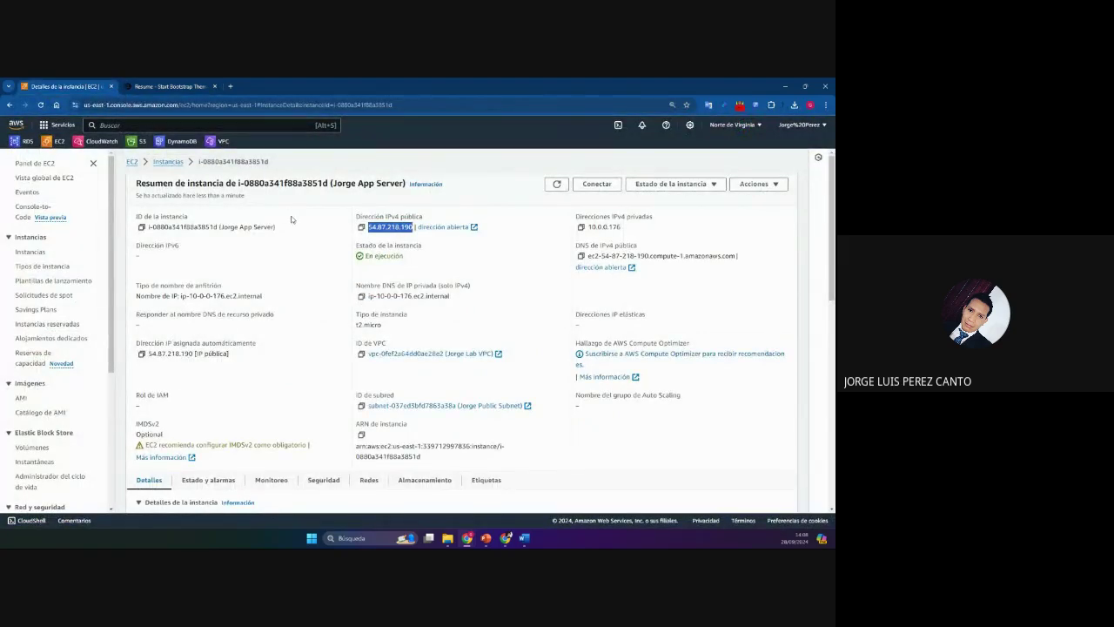
{"action": "left_click", "coordinate": [485, 538]}
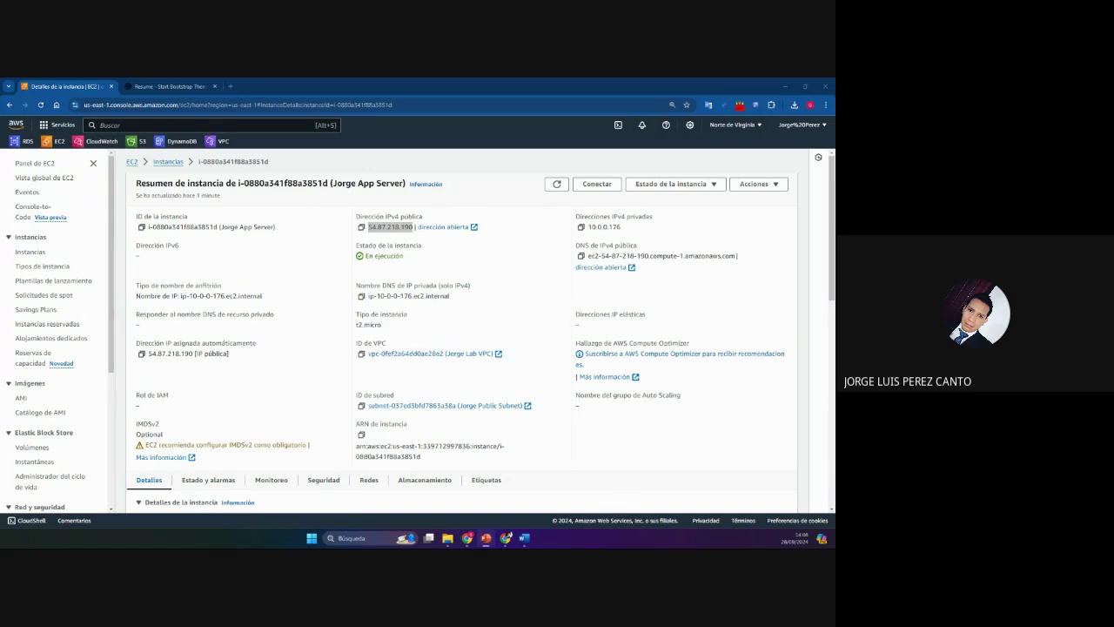
{"action": "key", "text": "alt+Tab"}
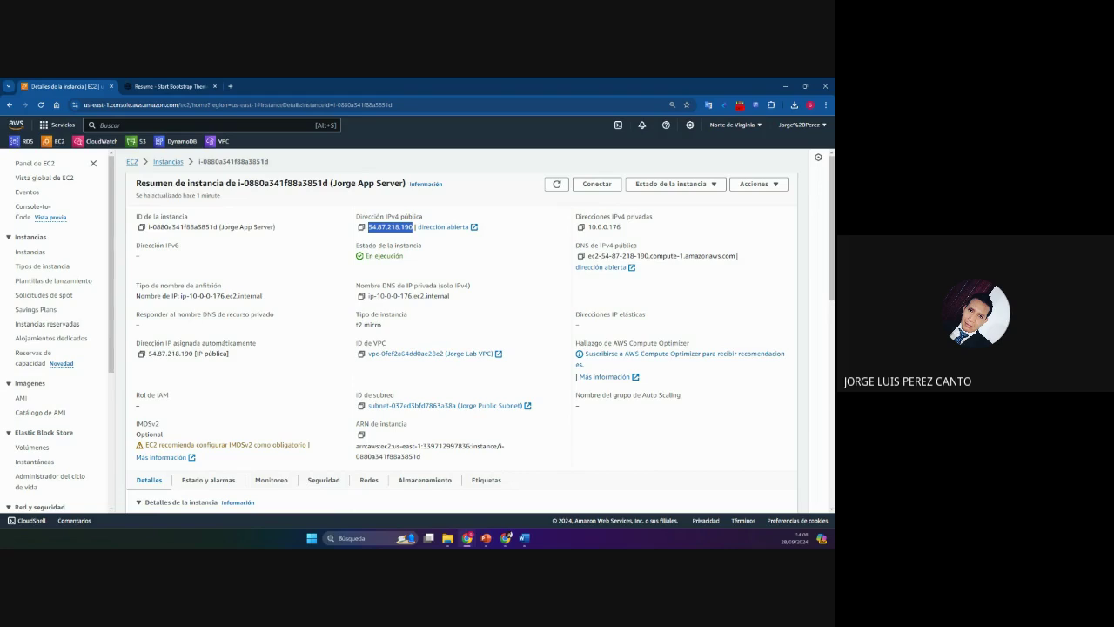
{"action": "key", "text": "alt+Tab"}
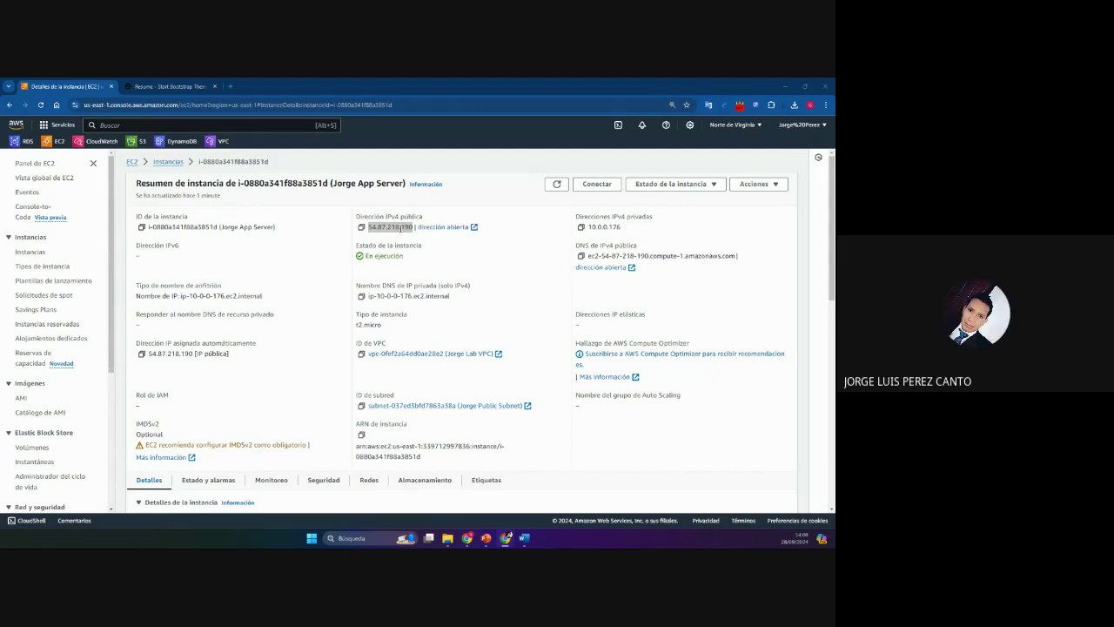
{"action": "left_click", "coordinate": [197, 95]}
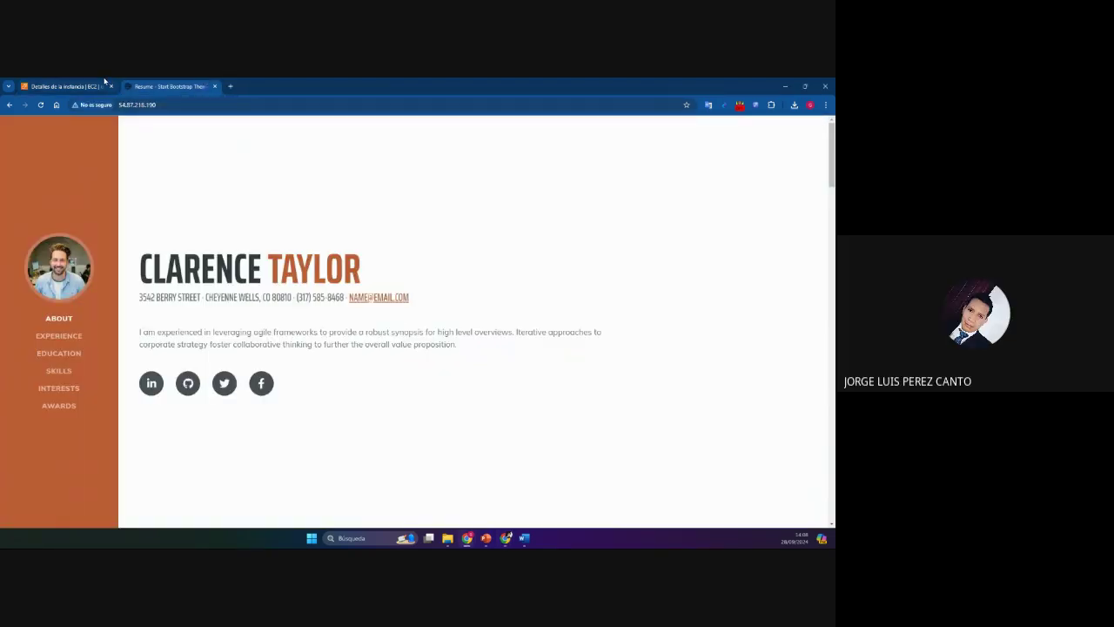
{"action": "mouse_move", "coordinate": [105, 82]}
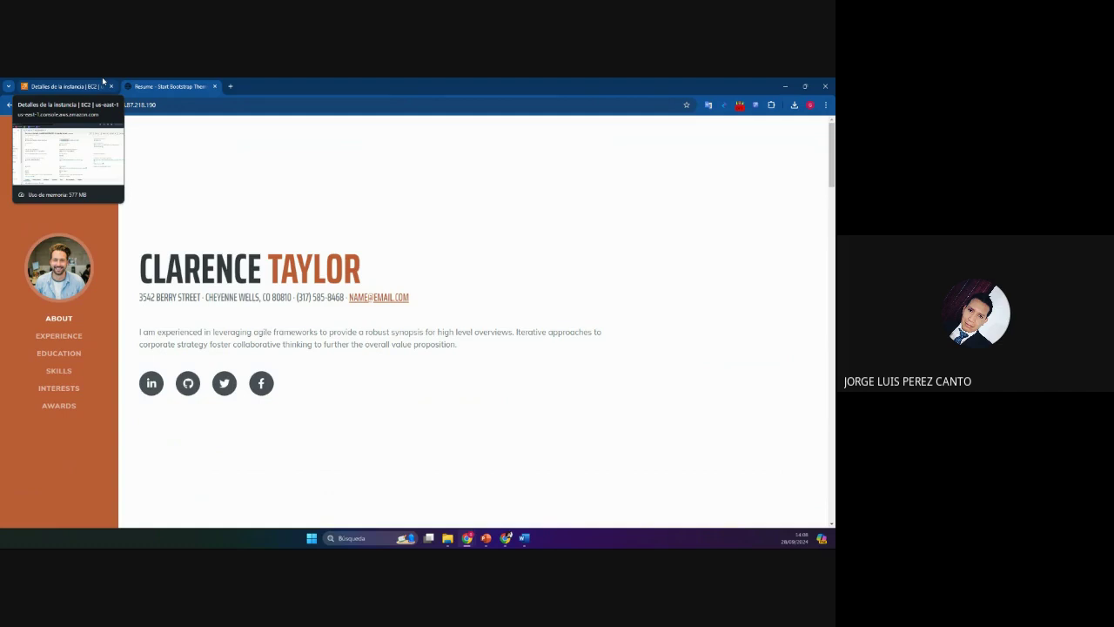
{"action": "left_click", "coordinate": [102, 84]}
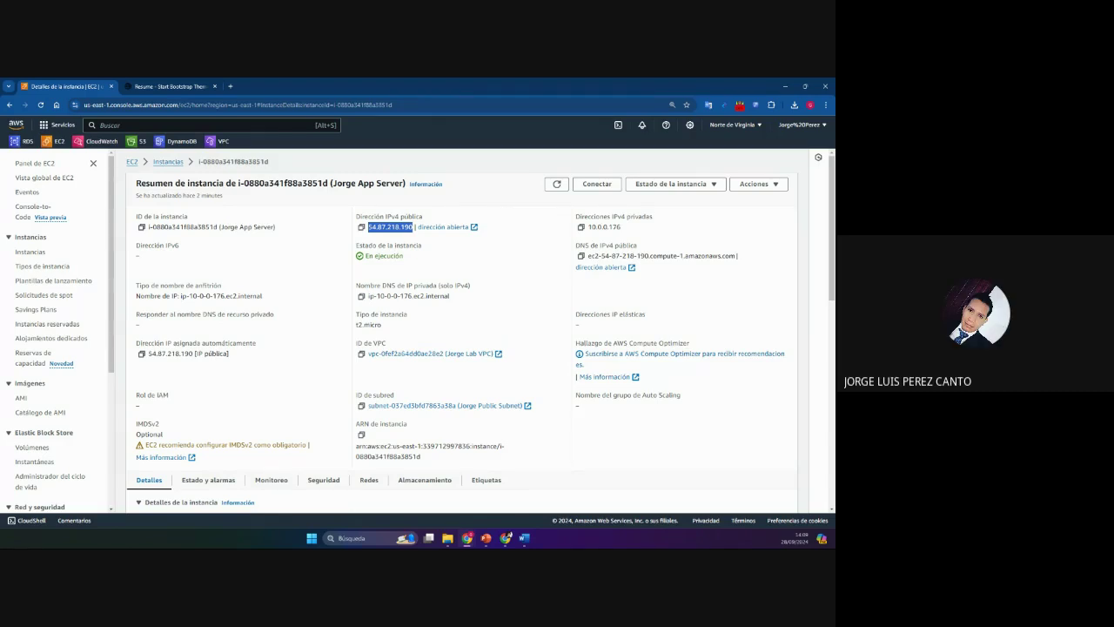
{"action": "key", "text": "alt+Tab"}
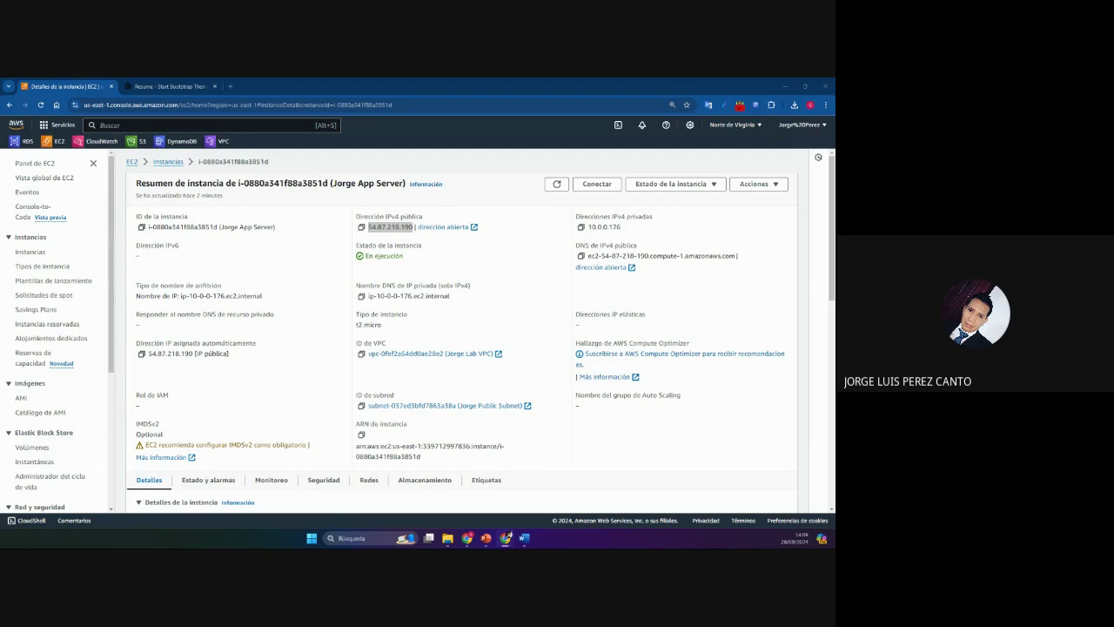